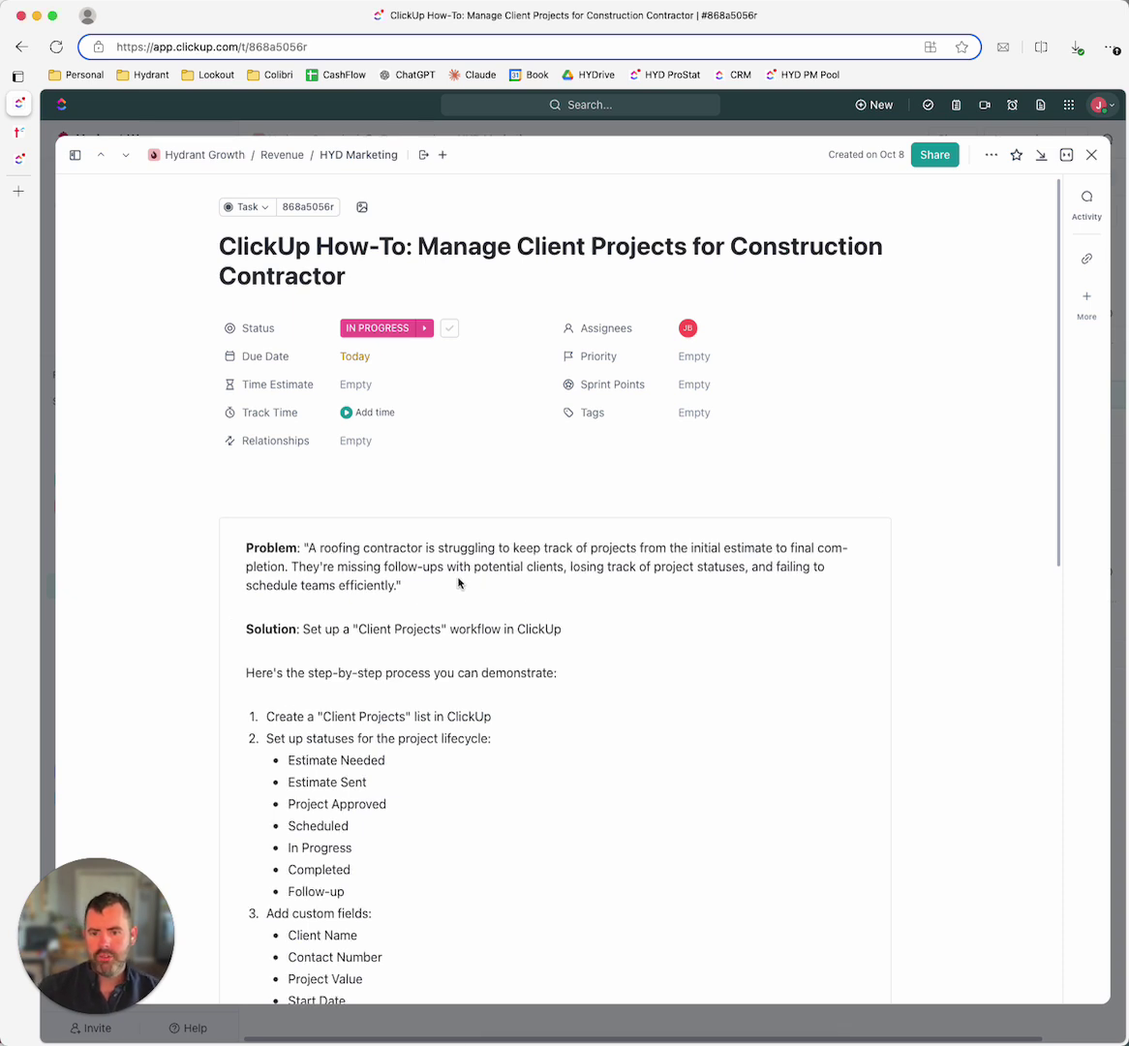
Step: Highlight the Problem paragraph's phrases about missed client follow-ups, project statuses and team scheduling
{"action": "scroll", "coordinate": [417, 565], "scroll_direction": "down", "scroll_amount": 1}
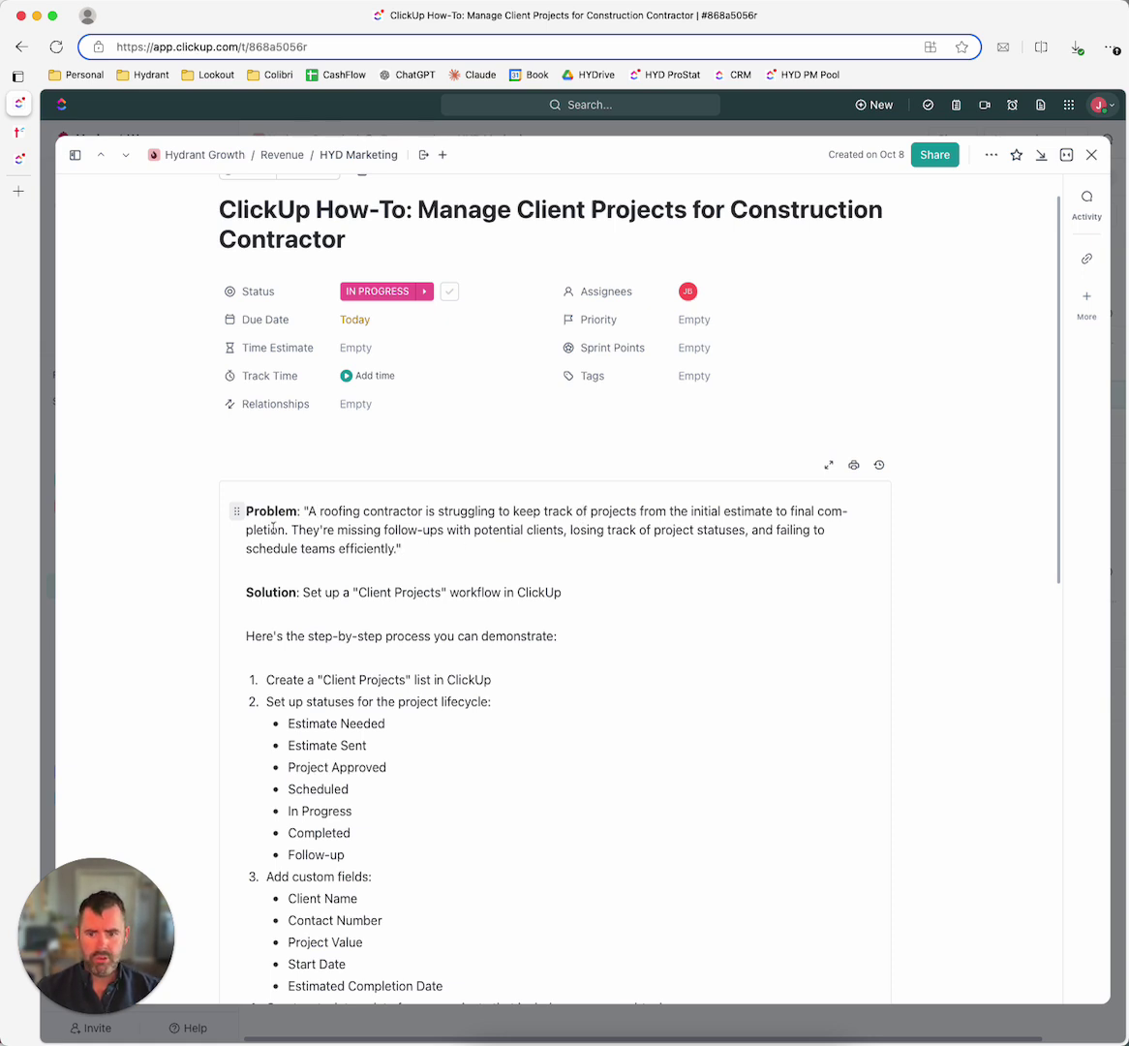
{"action": "left_click_drag", "start_coordinate": [294, 530], "coordinate": [641, 531]}
{"action": "left_click", "coordinate": [720, 538]}
{"action": "double_click", "coordinate": [719, 532]}
{"action": "double_click", "coordinate": [643, 531]}
{"action": "left_click", "coordinate": [789, 530]}
{"action": "left_click_drag", "start_coordinate": [789, 531], "coordinate": [564, 552]}
{"action": "left_click", "coordinate": [561, 550]}
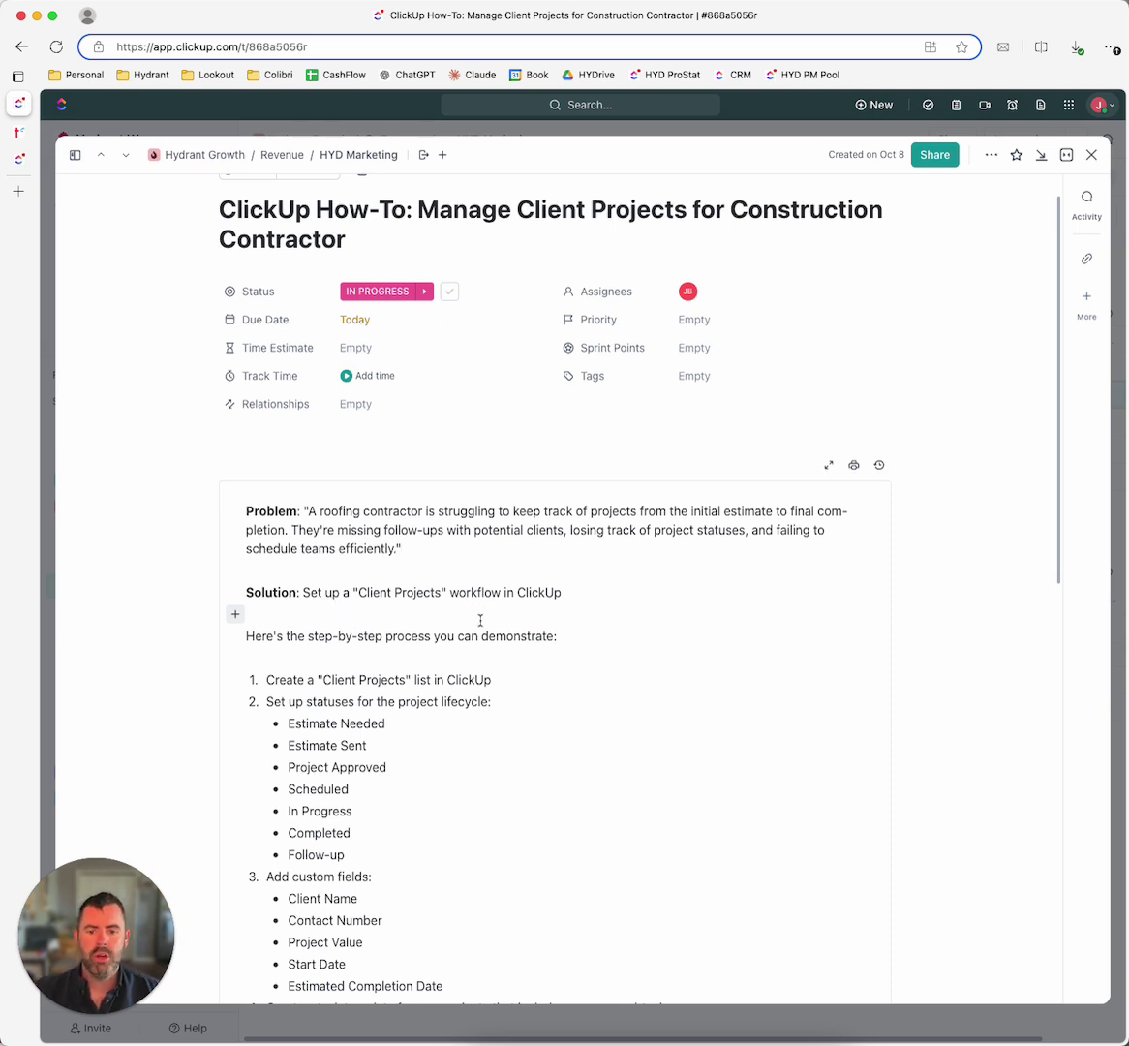
Step: Switch to the Hydrant website
{"action": "scroll", "coordinate": [342, 649], "scroll_direction": "down", "scroll_amount": 2}
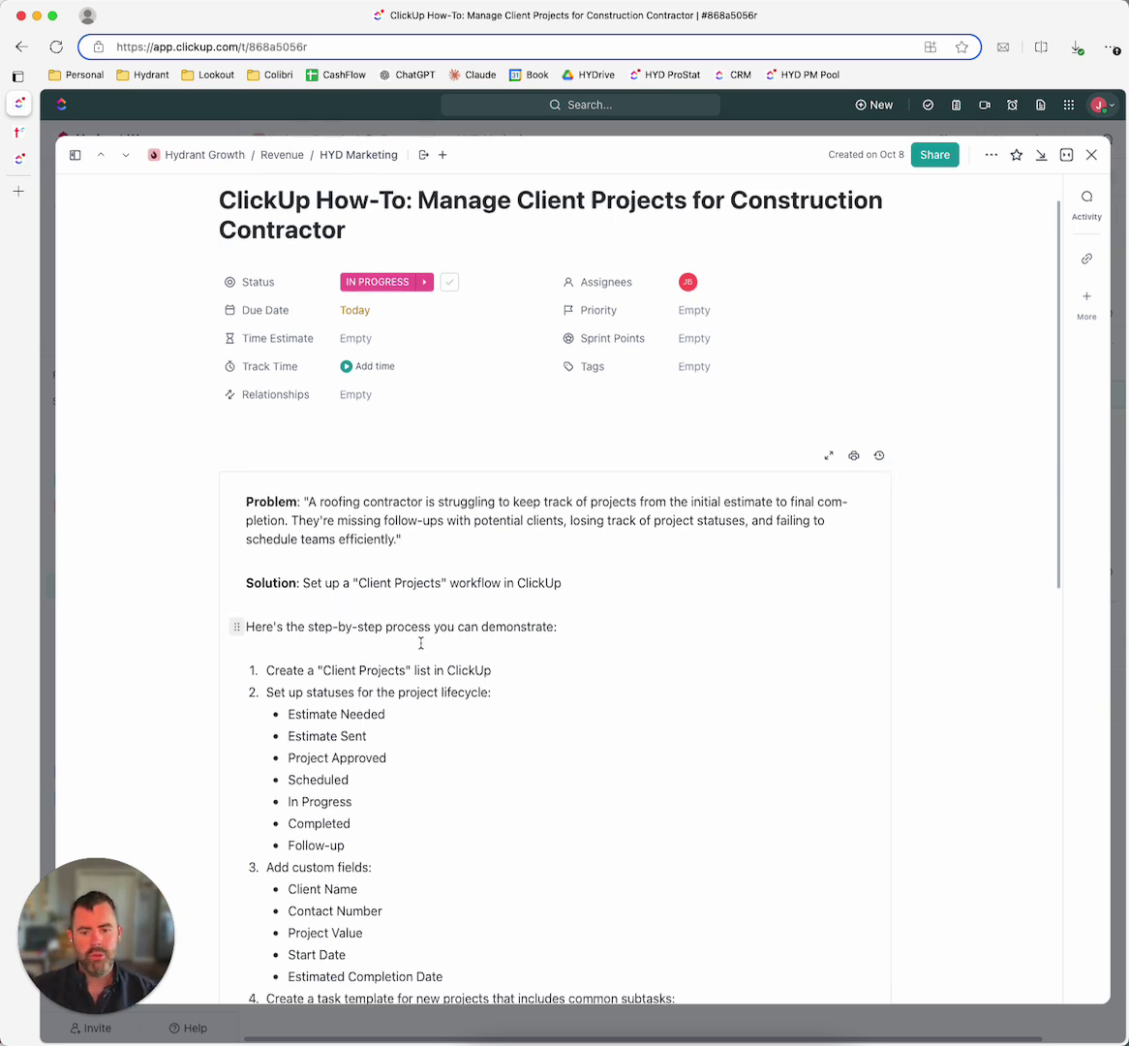
{"action": "scroll", "coordinate": [460, 631], "scroll_direction": "up", "scroll_amount": 3}
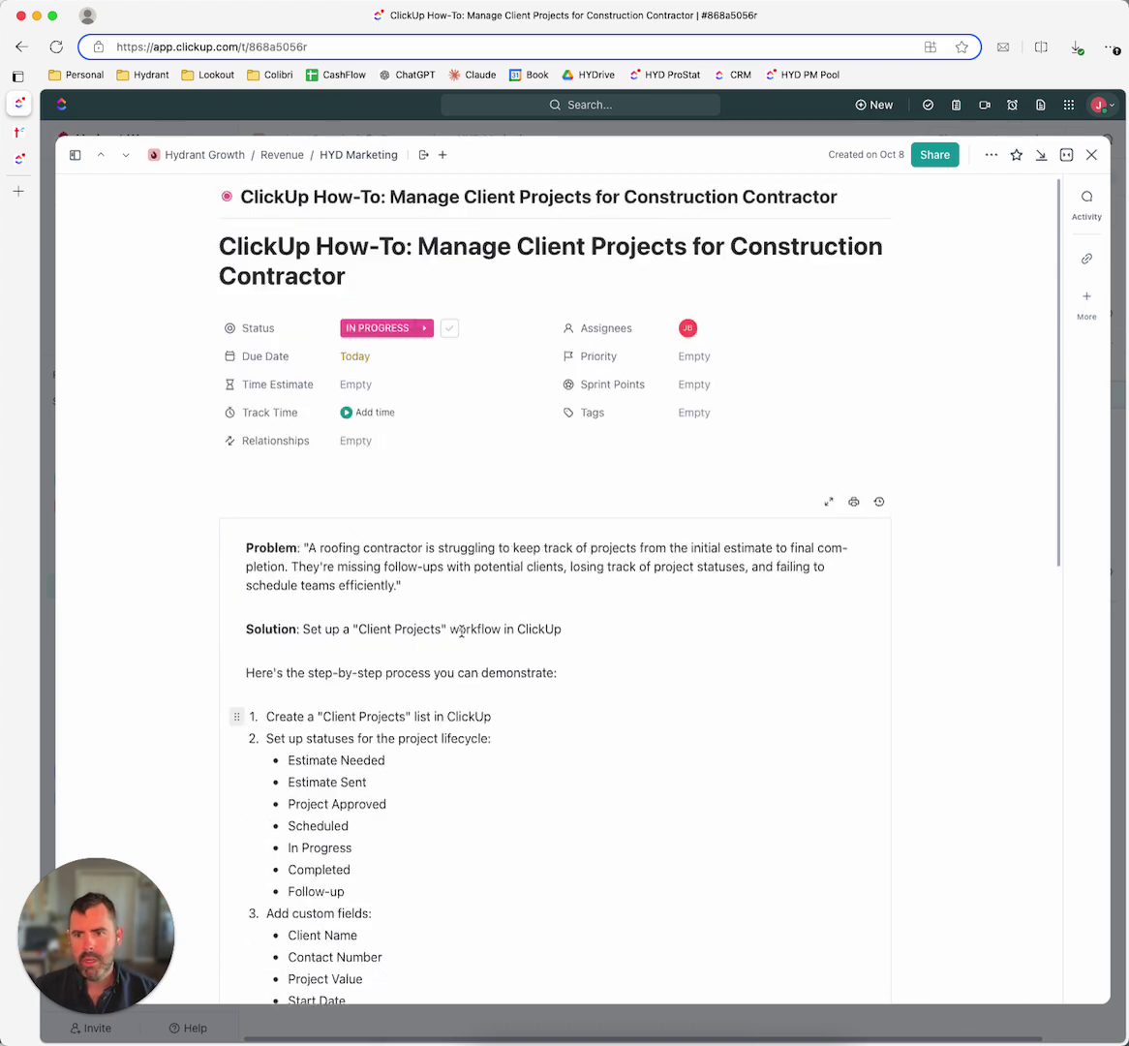
{"action": "left_click", "coordinate": [48, 132]}
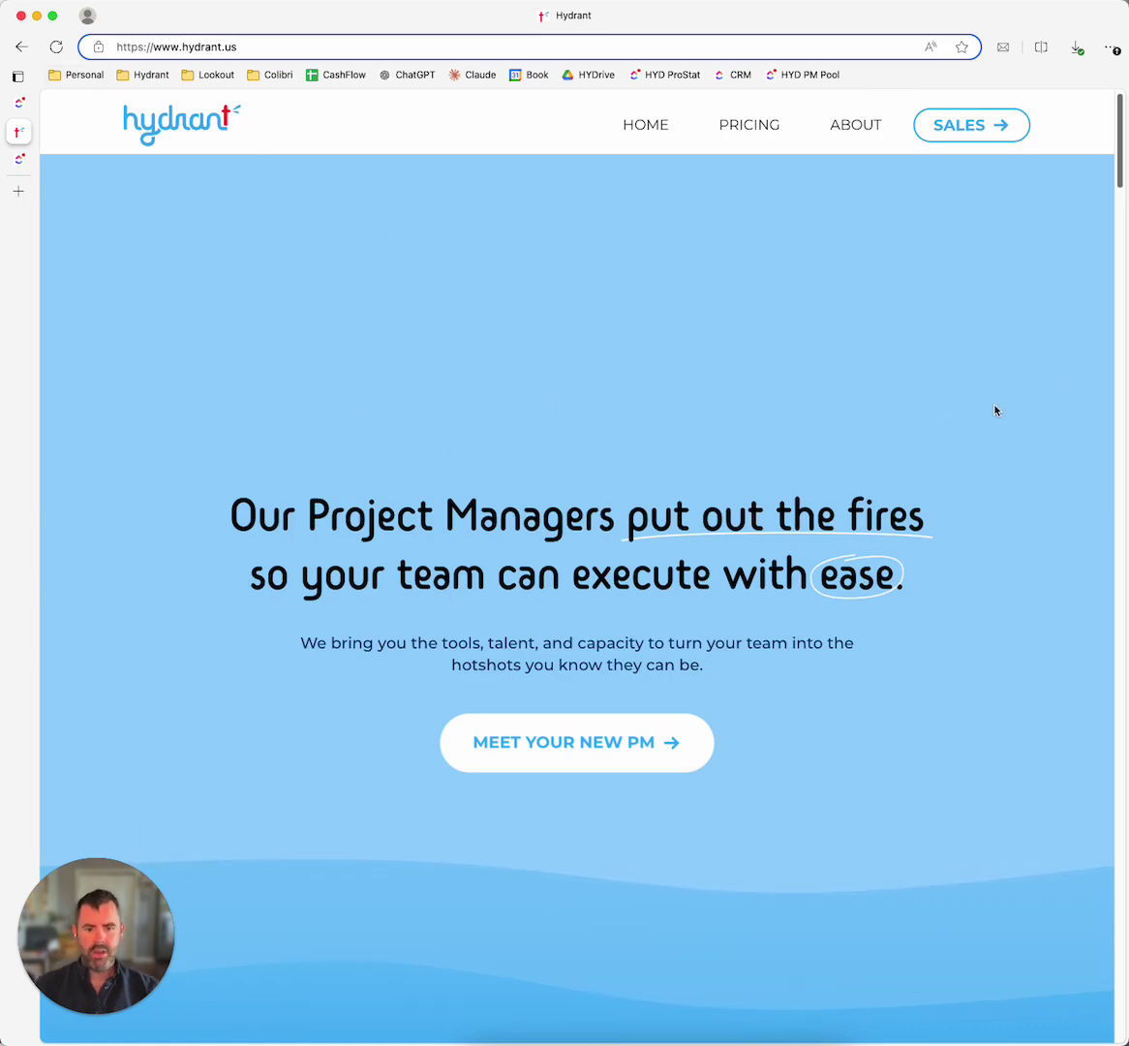
{"action": "scroll", "coordinate": [1031, 390], "scroll_direction": "down", "scroll_amount": 10}
{"action": "scroll", "coordinate": [578, 567], "scroll_direction": "down", "scroll_amount": 15}
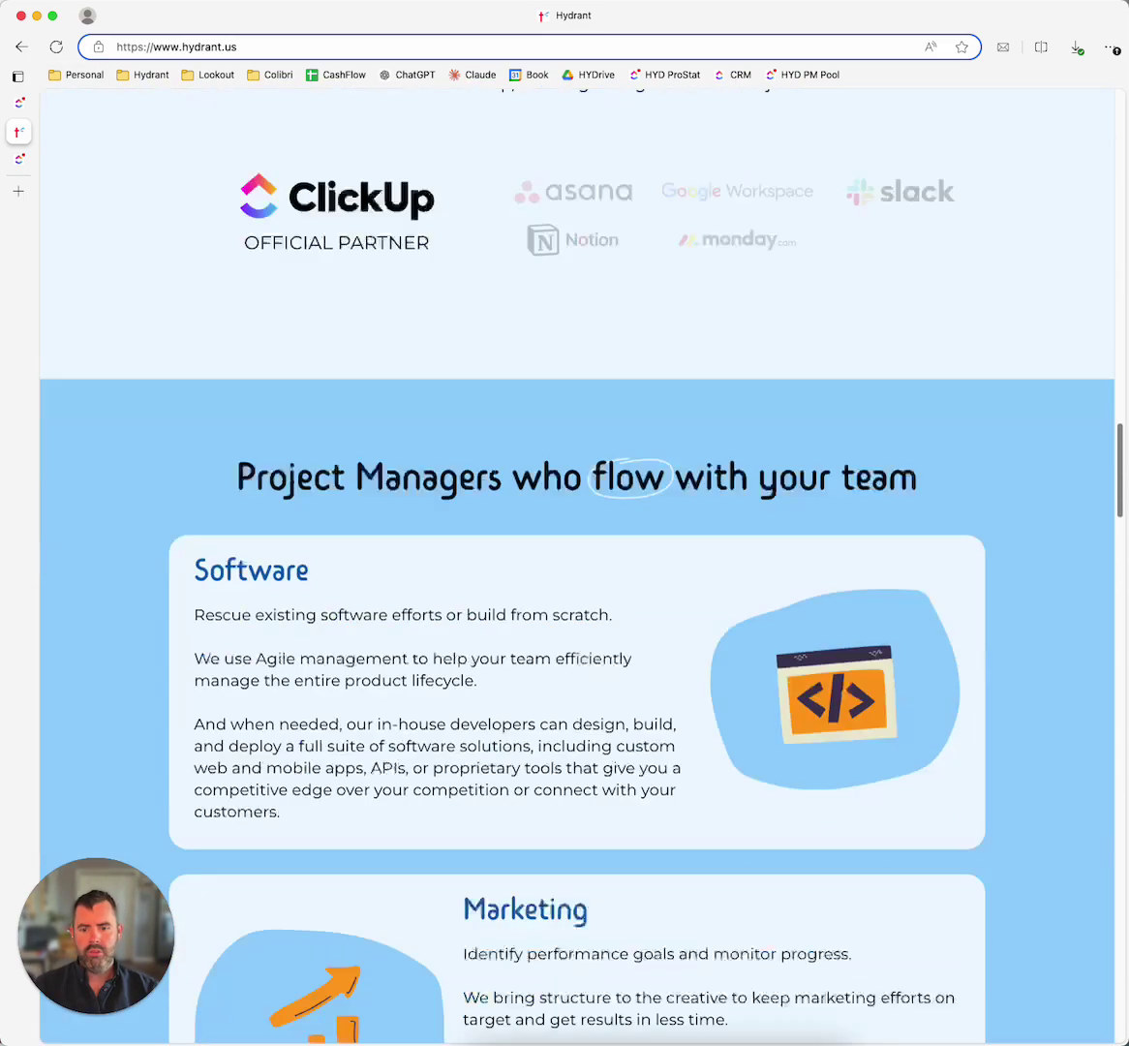
{"action": "scroll", "coordinate": [448, 279], "scroll_direction": "up", "scroll_amount": 2}
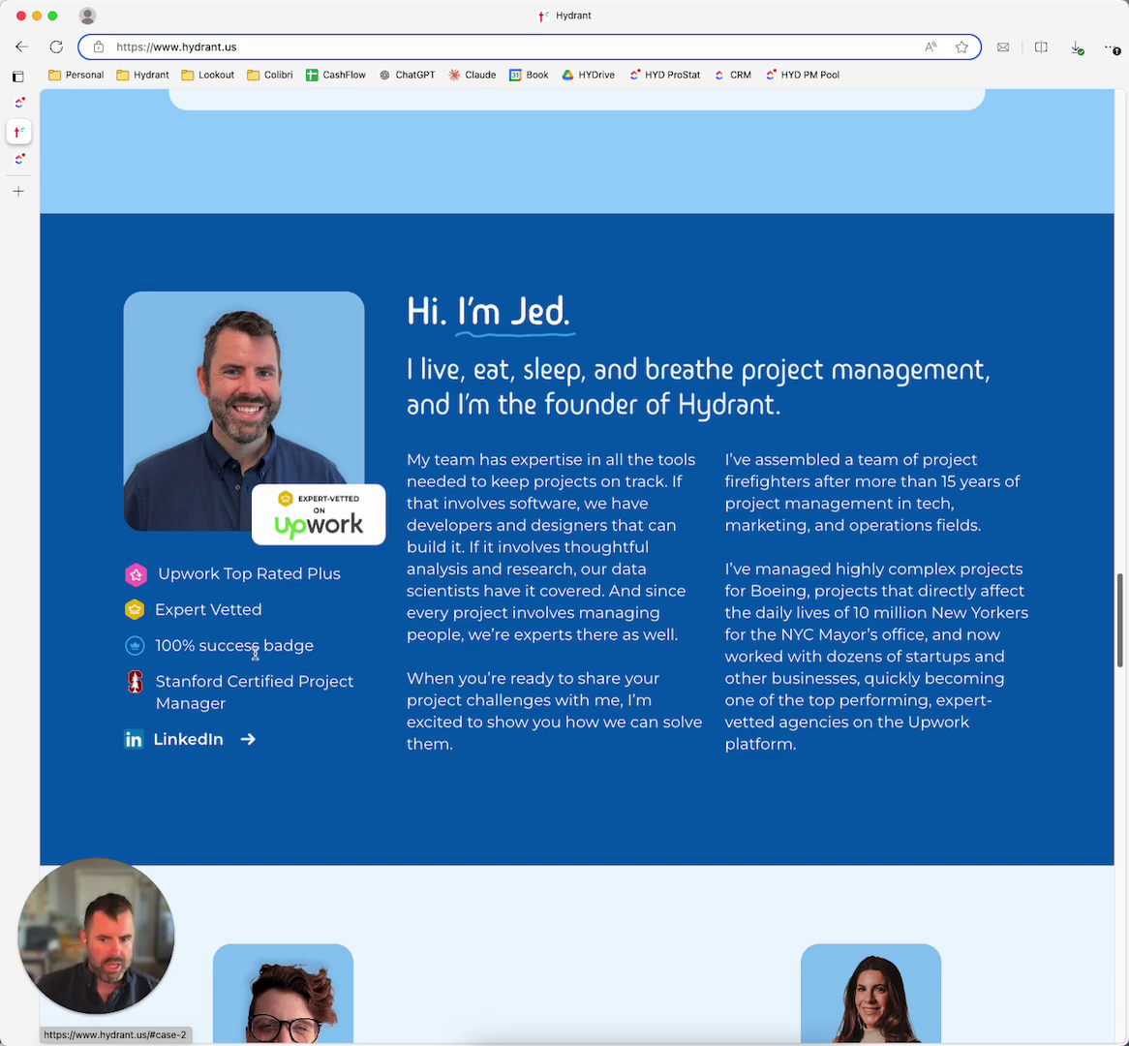
{"action": "scroll", "coordinate": [339, 602], "scroll_direction": "up", "scroll_amount": 1}
{"action": "scroll", "coordinate": [697, 741], "scroll_direction": "down", "scroll_amount": 2}
{"action": "scroll", "coordinate": [677, 736], "scroll_direction": "up", "scroll_amount": 2}
{"action": "scroll", "coordinate": [675, 741], "scroll_direction": "down", "scroll_amount": 8}
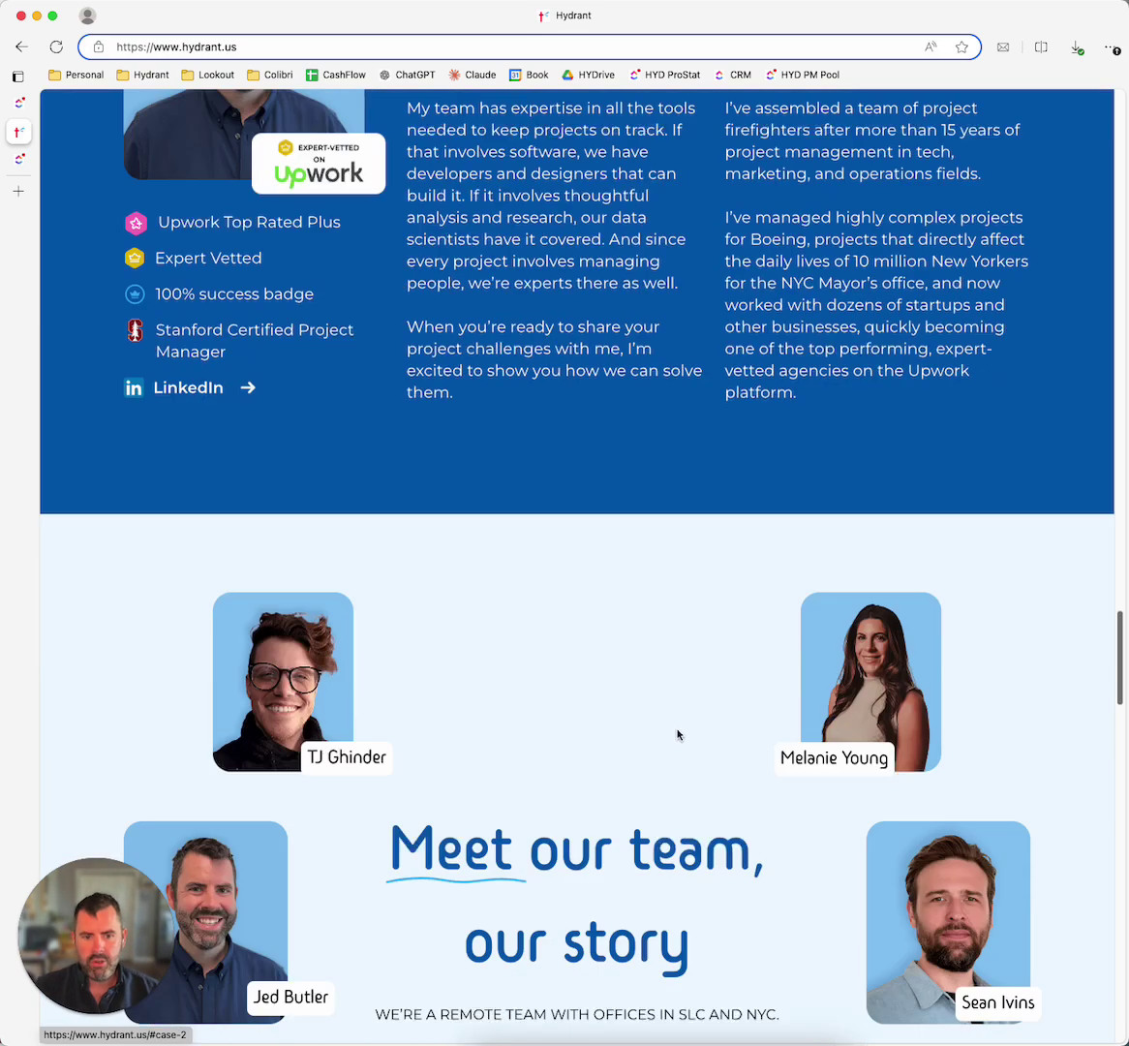
{"action": "scroll", "coordinate": [668, 736], "scroll_direction": "up", "scroll_amount": 8}
{"action": "scroll", "coordinate": [667, 731], "scroll_direction": "up", "scroll_amount": 1}
{"action": "scroll", "coordinate": [668, 731], "scroll_direction": "down", "scroll_amount": 1}
{"action": "scroll", "coordinate": [968, 591], "scroll_direction": "down", "scroll_amount": 1}
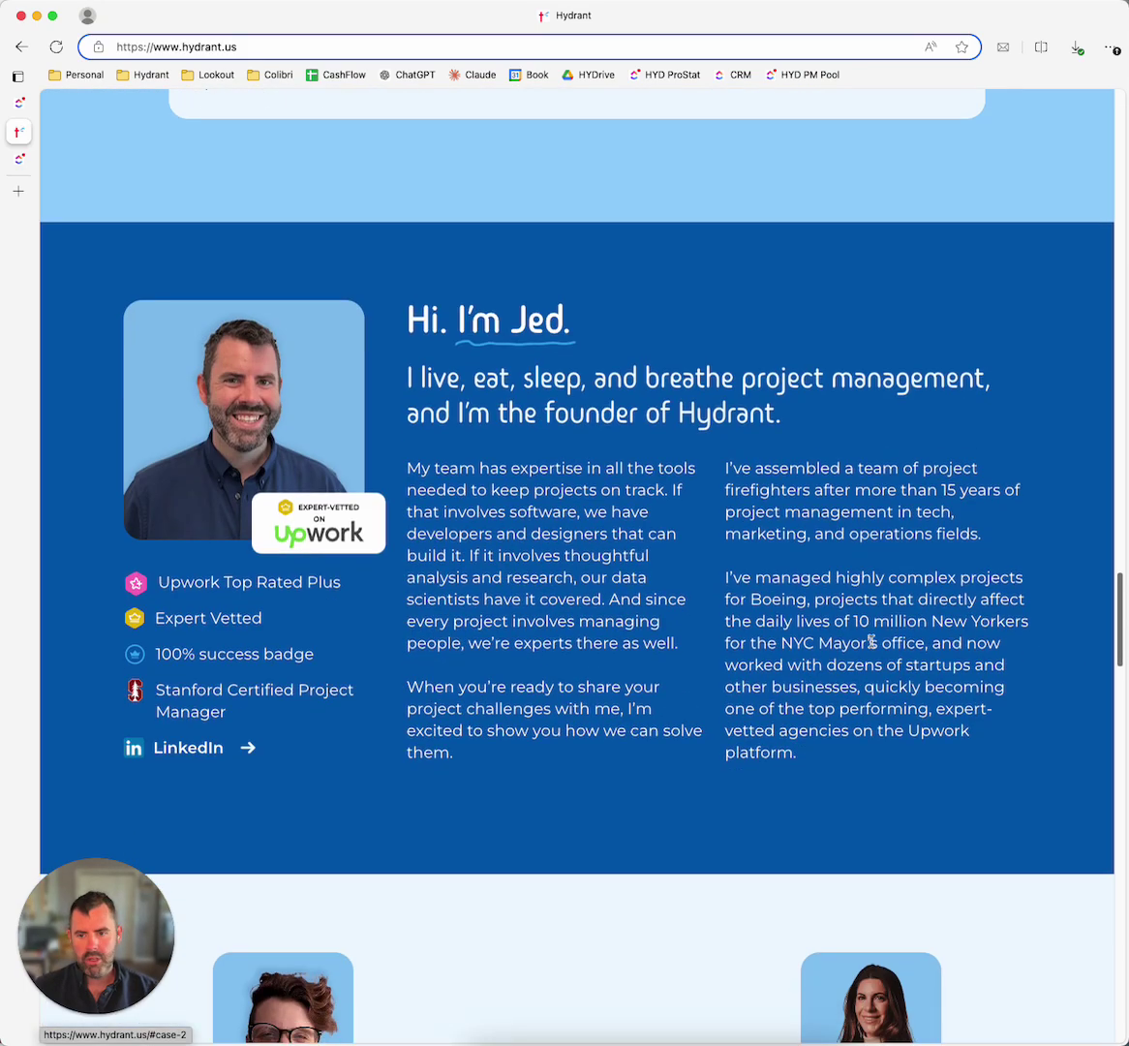
{"action": "mouse_move", "coordinate": [15, 166]}
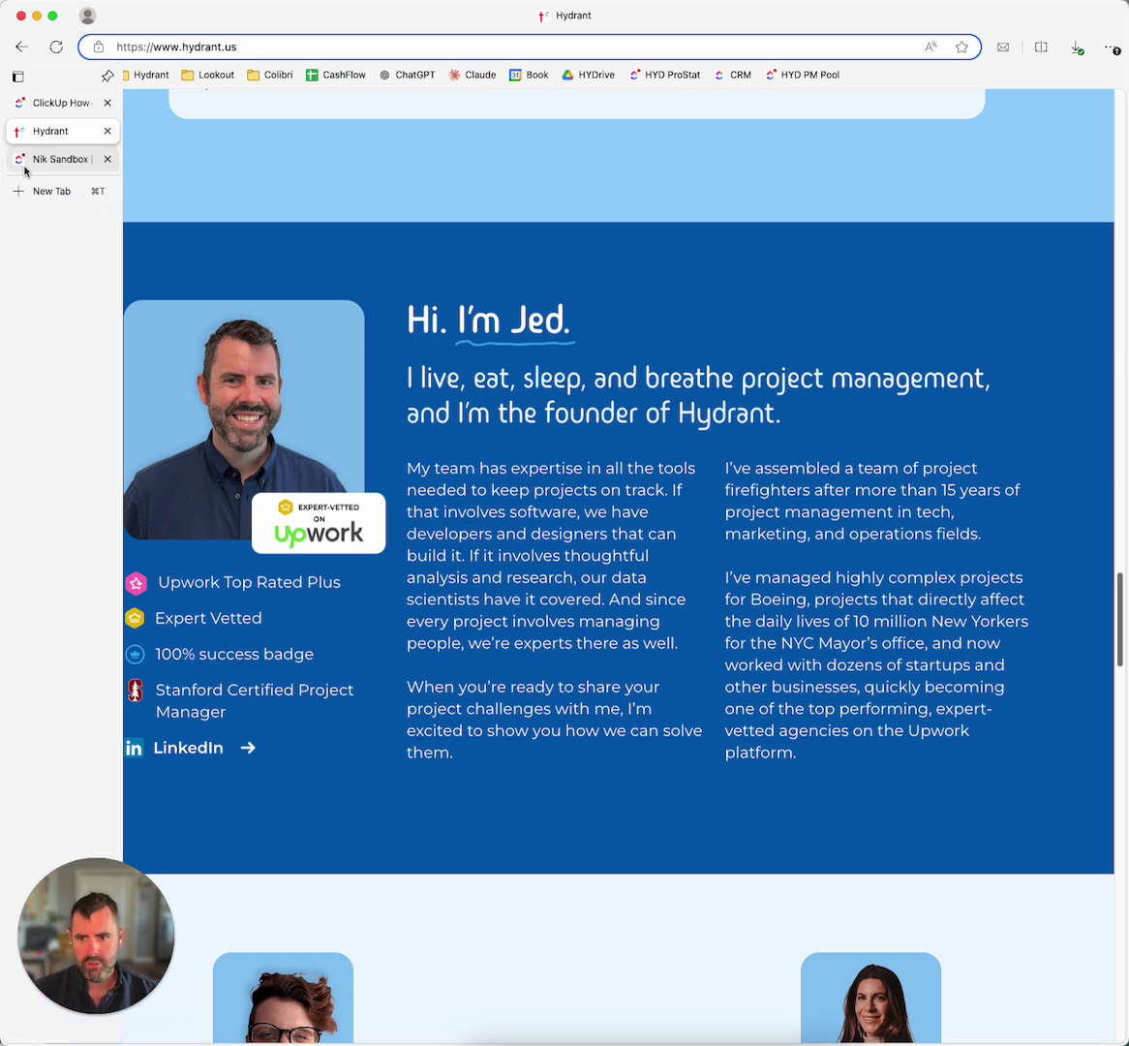
Step: Return to ClickUp and switch to the Nik Sandbox workspace
{"action": "left_click", "coordinate": [63, 103]}
{"action": "scroll", "coordinate": [511, 581], "scroll_direction": "down", "scroll_amount": 3}
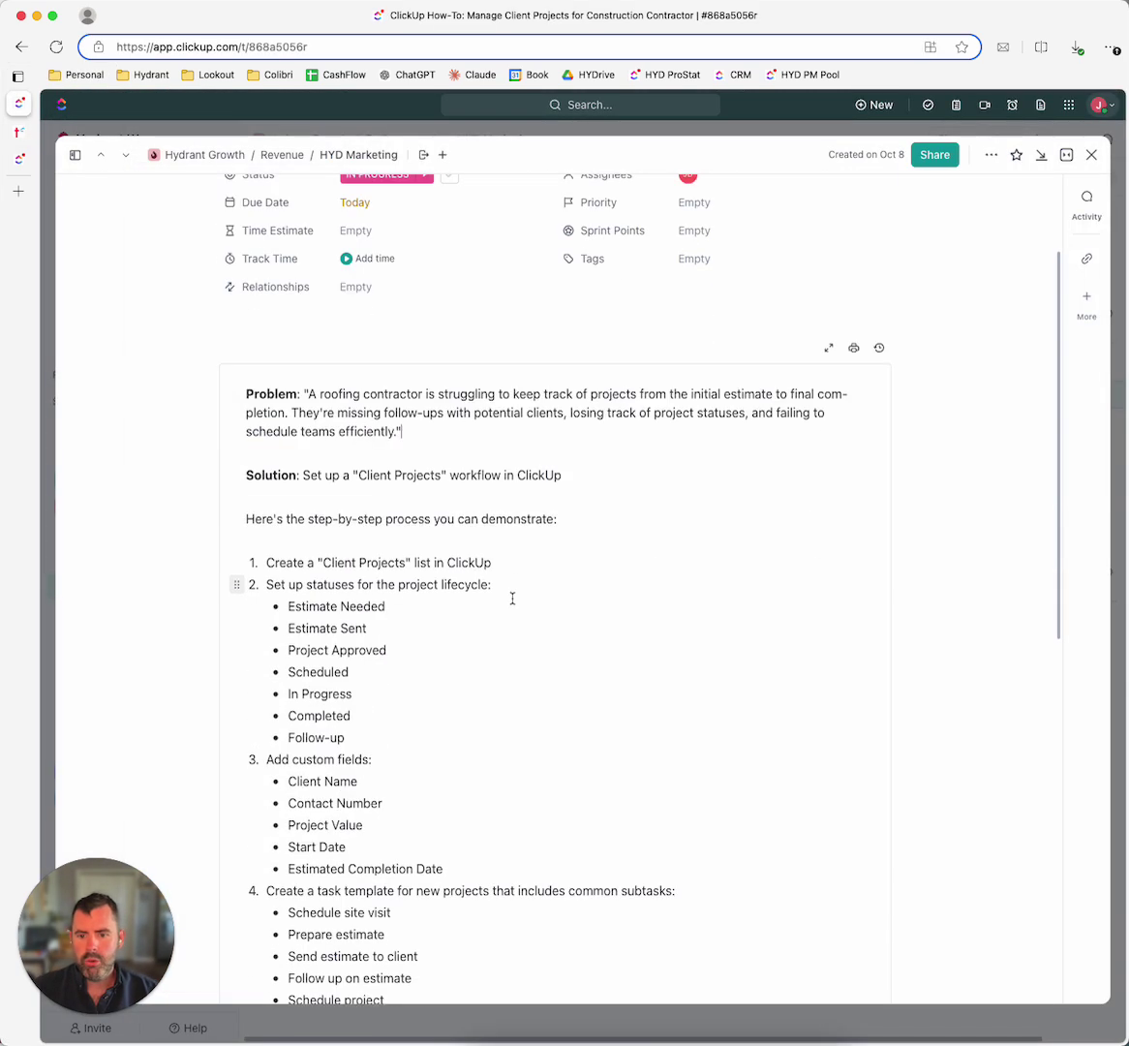
{"action": "mouse_move", "coordinate": [15, 160]}
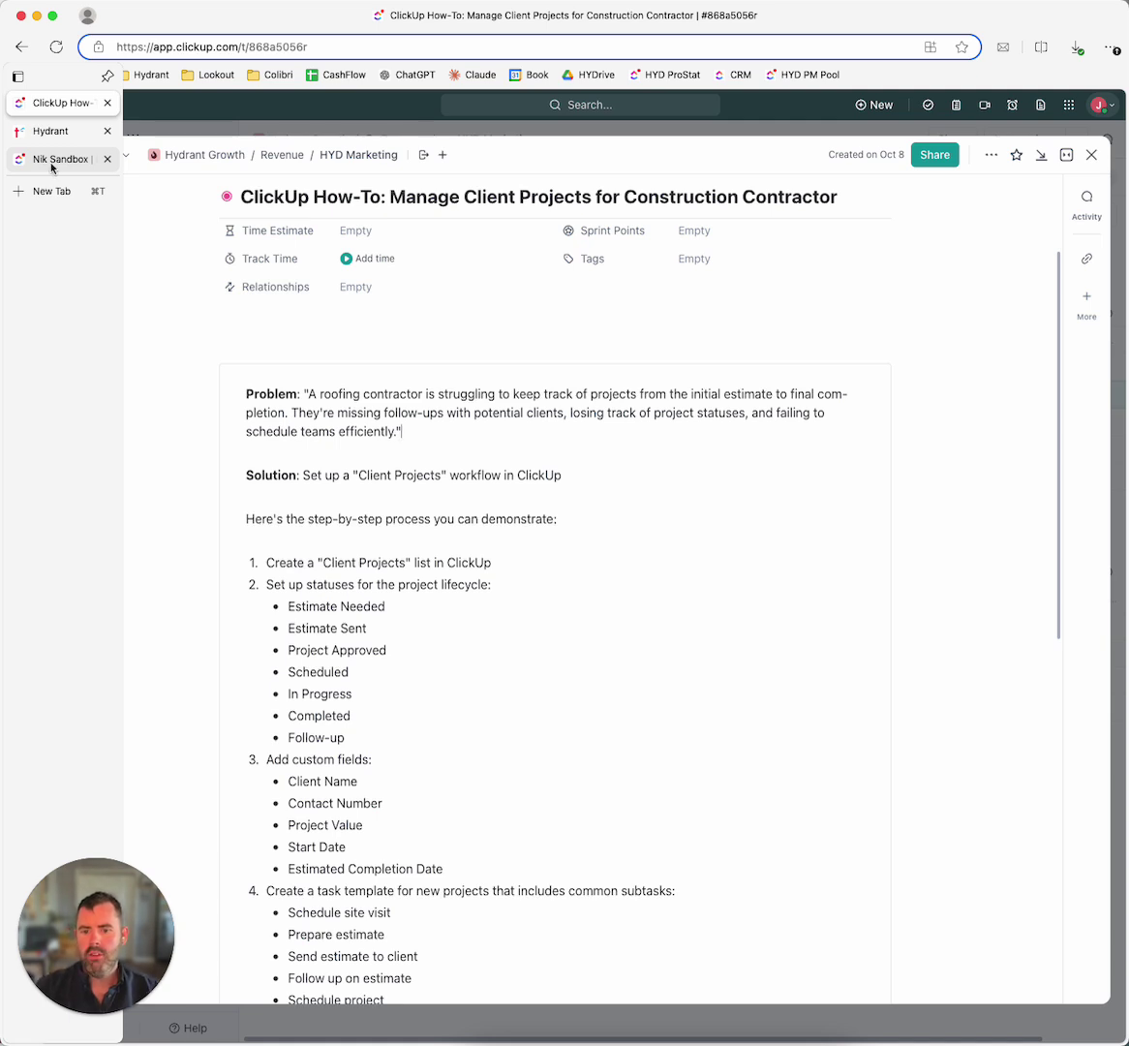
{"action": "left_click", "coordinate": [52, 163]}
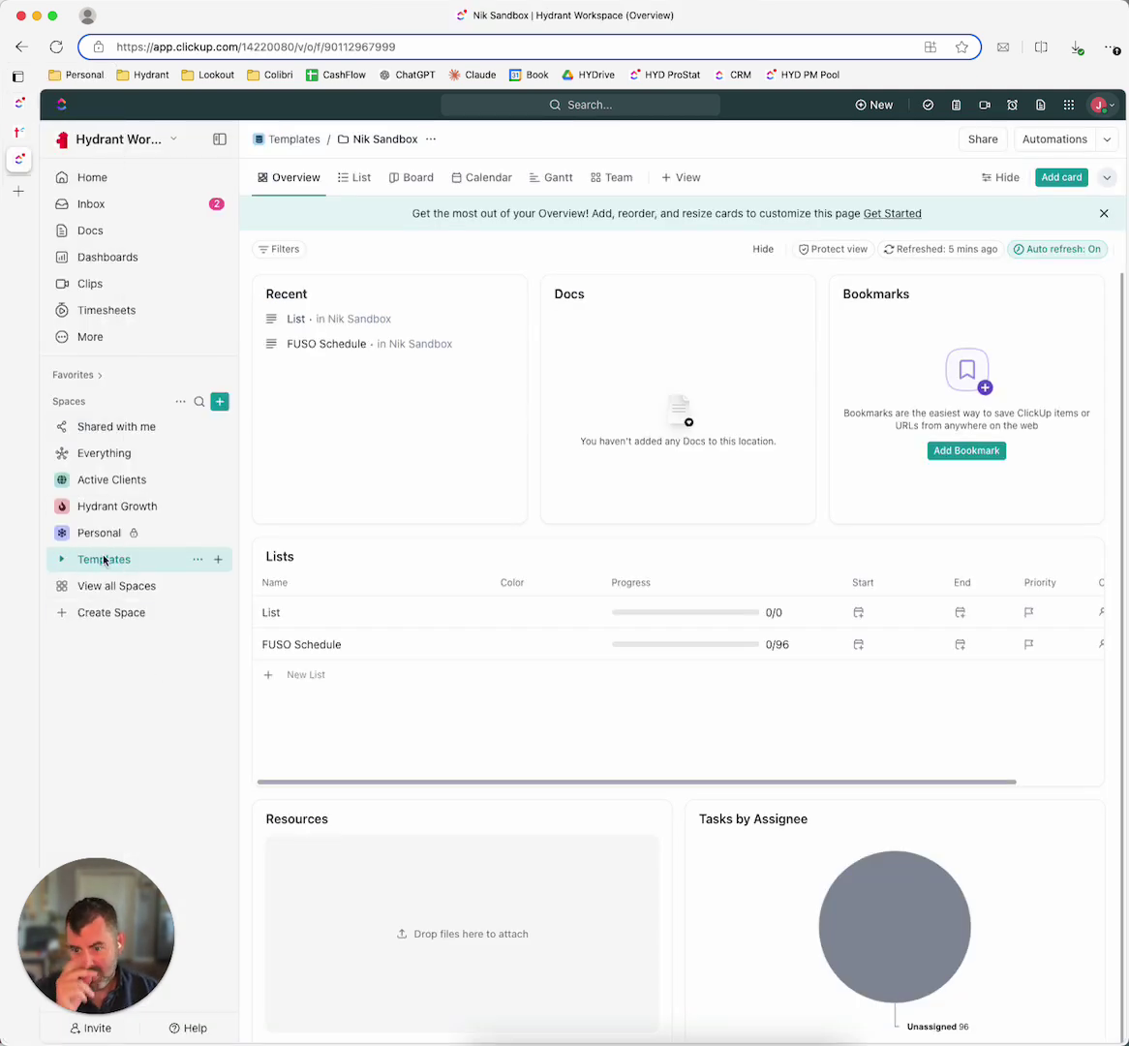
Step: Start a new Templates folder named Roofing Clients and open its status settings
{"action": "left_click", "coordinate": [93, 560]}
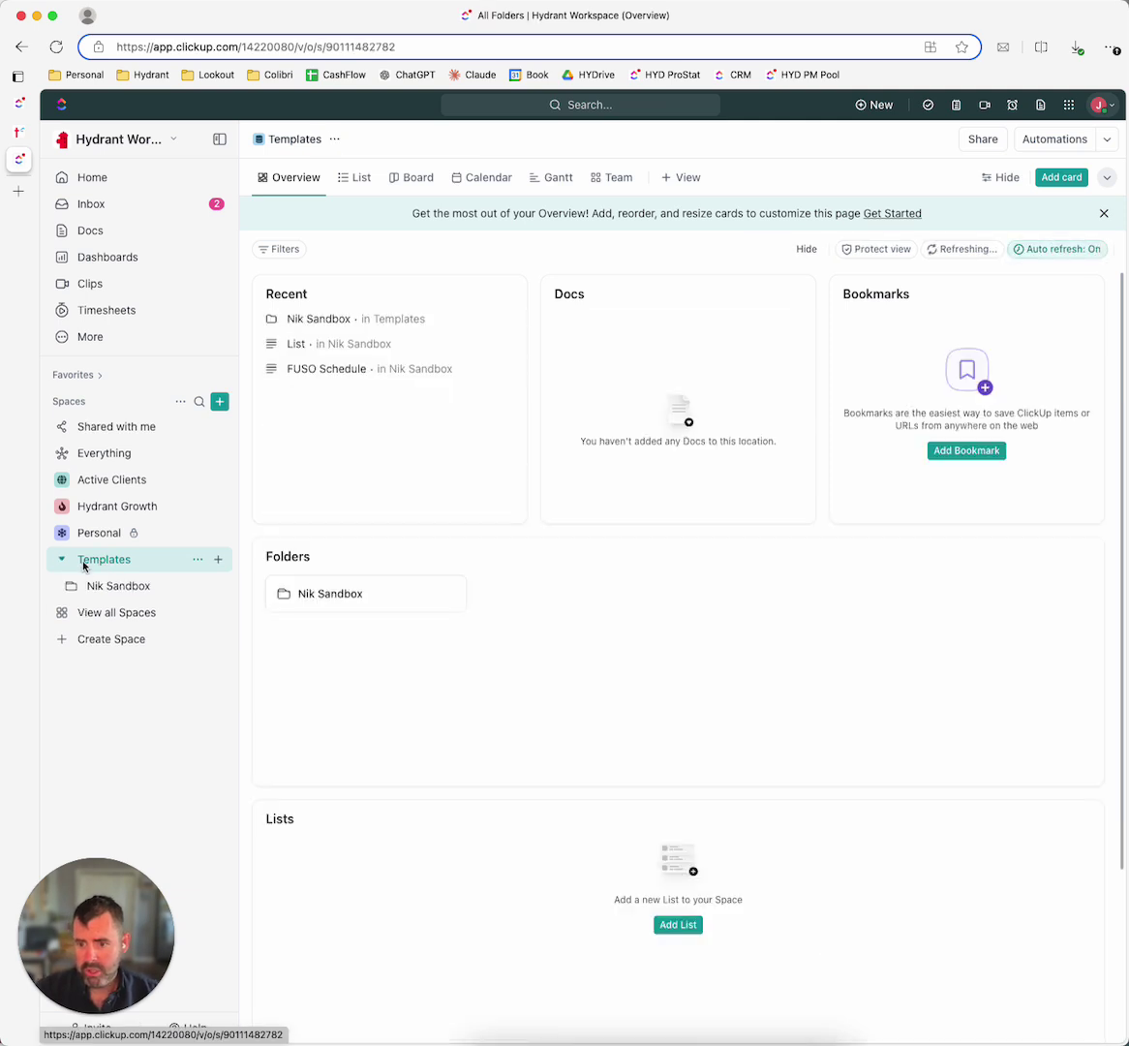
{"action": "left_click", "coordinate": [219, 562]}
{"action": "left_click", "coordinate": [281, 718]}
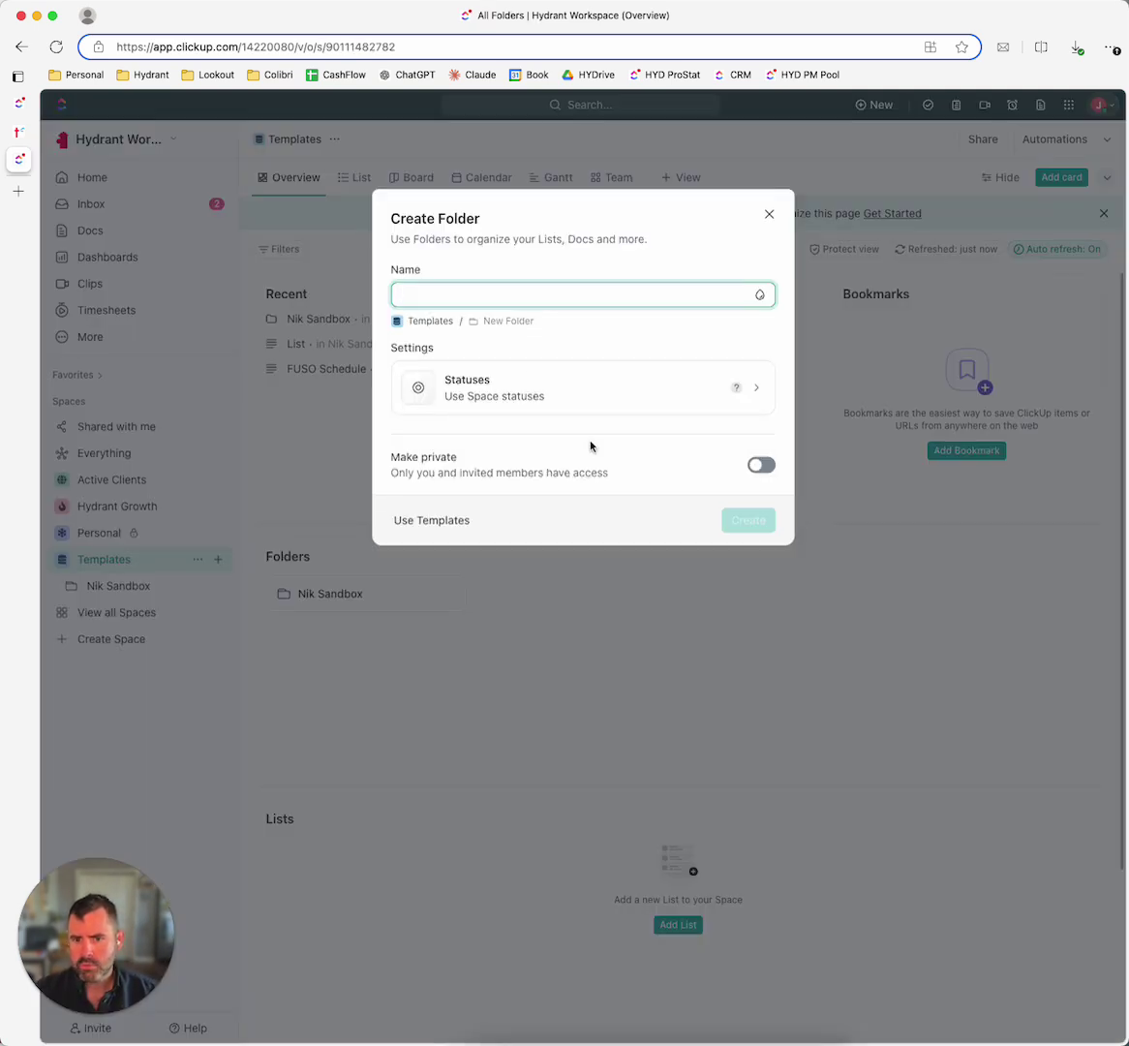
{"action": "type", "text": "Roof"}
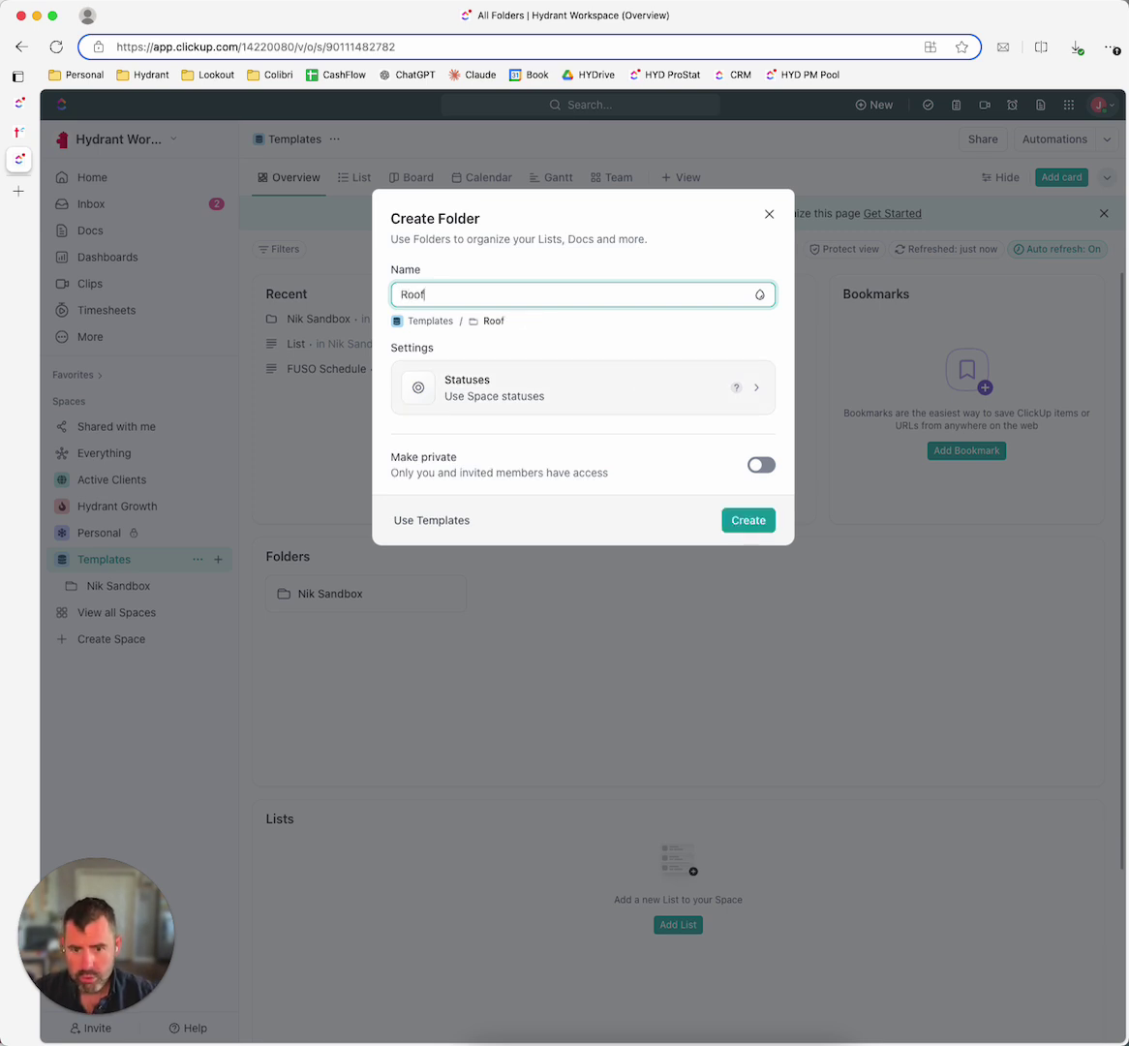
{"action": "type", "text": "ing CLien"}
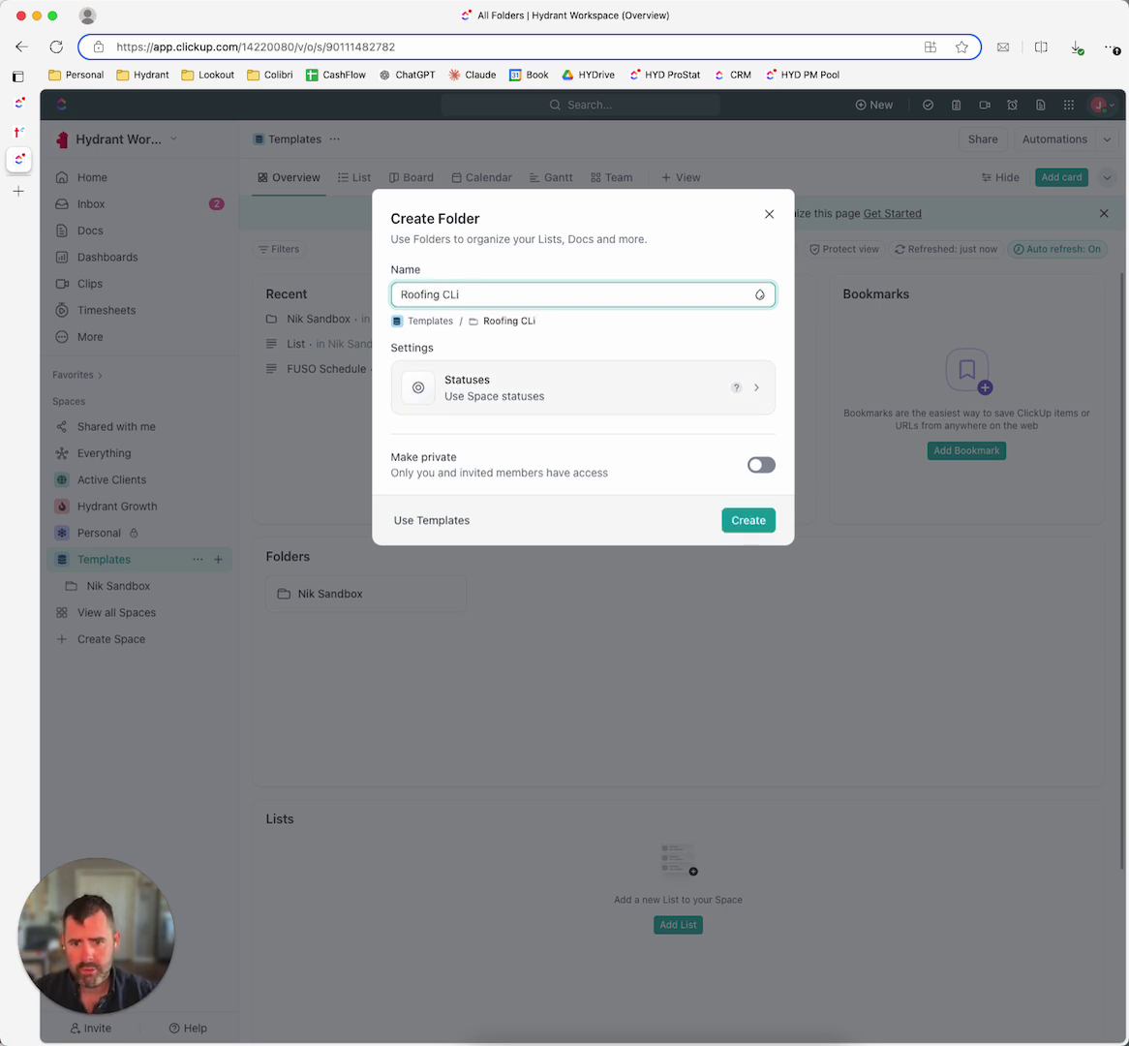
{"action": "key", "text": "BackSpace"}
{"action": "type", "text": "lients"}
{"action": "left_click", "coordinate": [684, 376]}
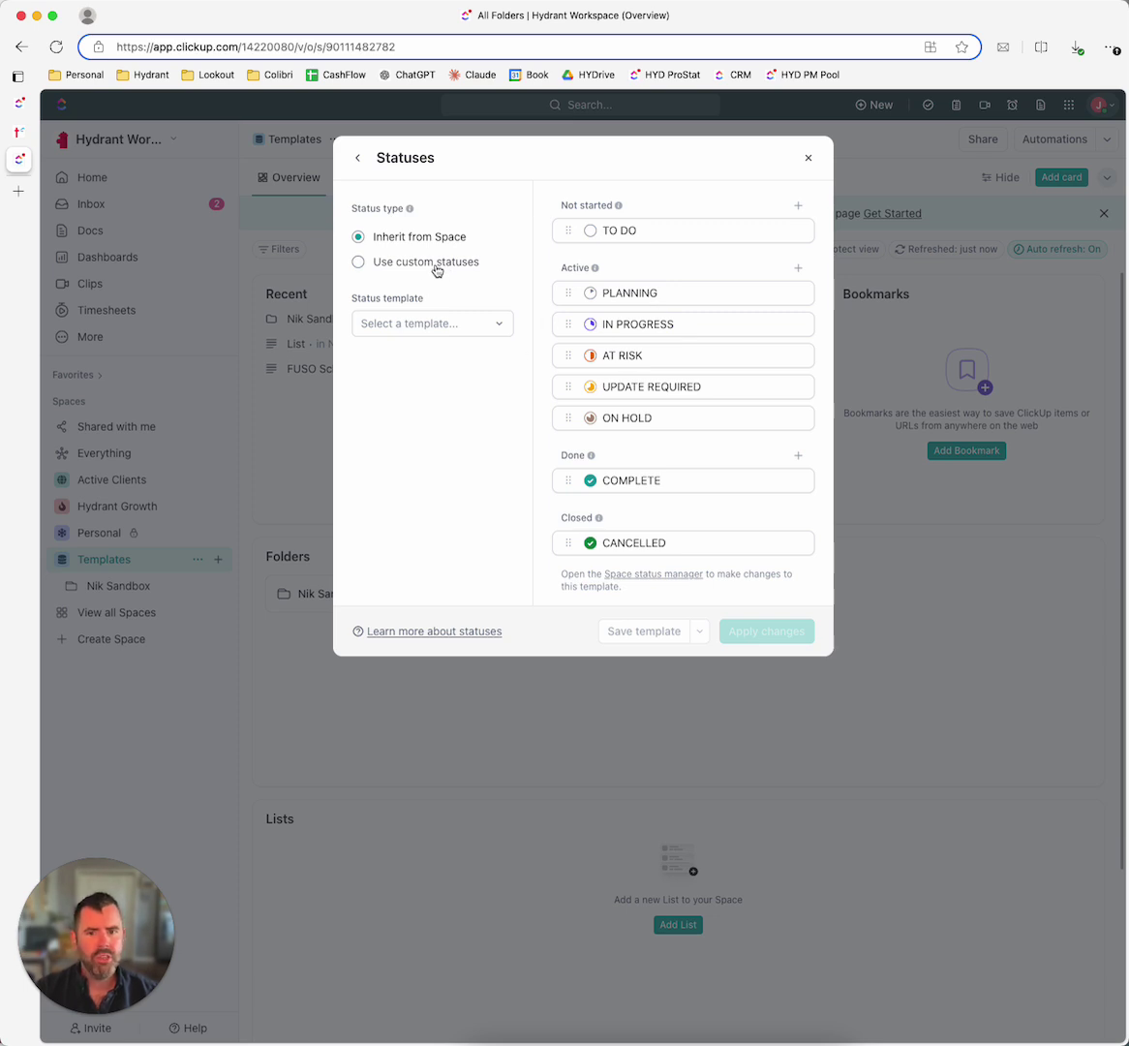
Step: Use custom statuses, renaming TO DO to ESTIMATE NEEDED and adding ESTIMATE SENT
{"action": "left_click", "coordinate": [440, 271]}
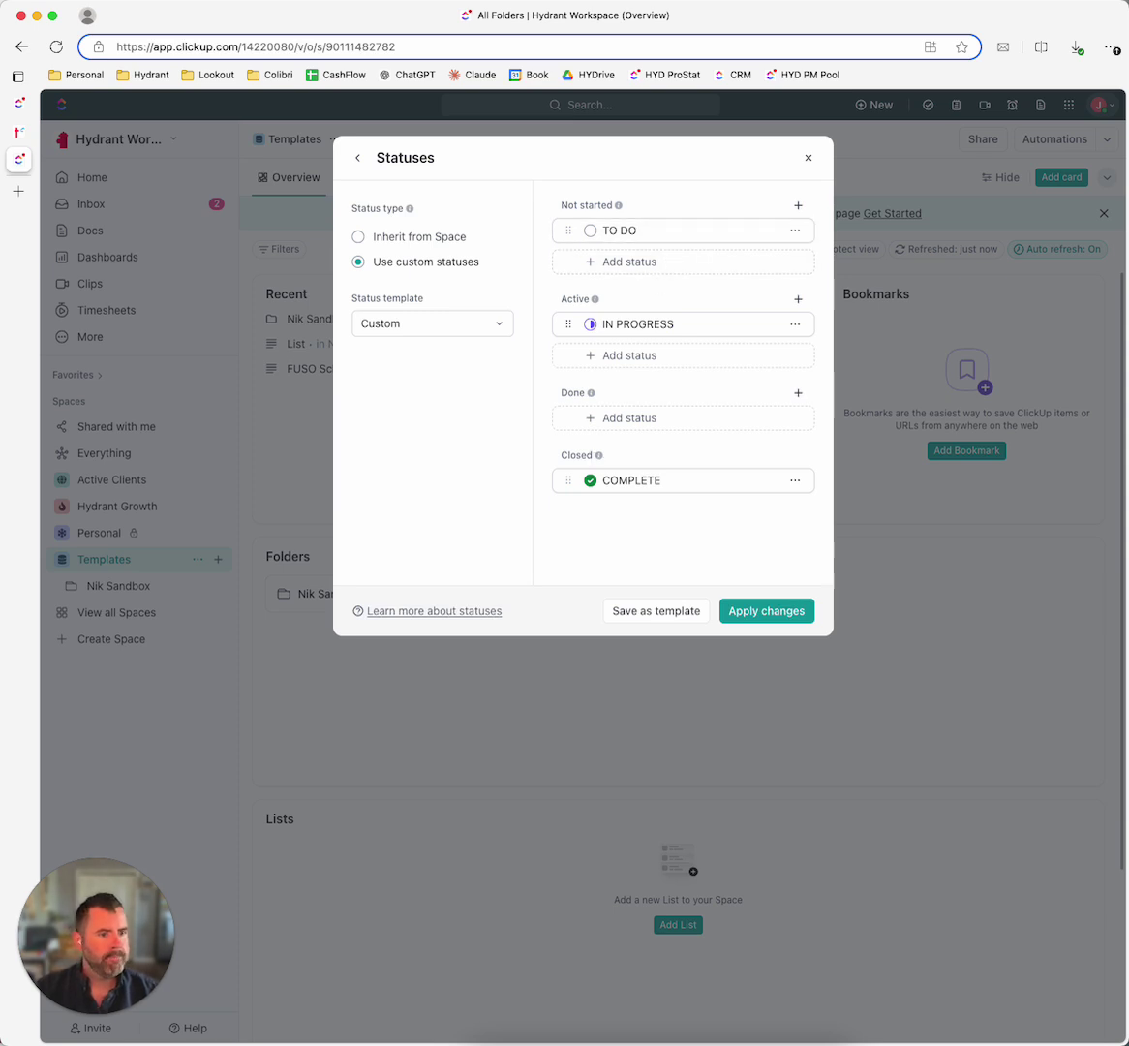
{"action": "left_click", "coordinate": [619, 231]}
{"action": "type", "text": "ESTIMATE"}
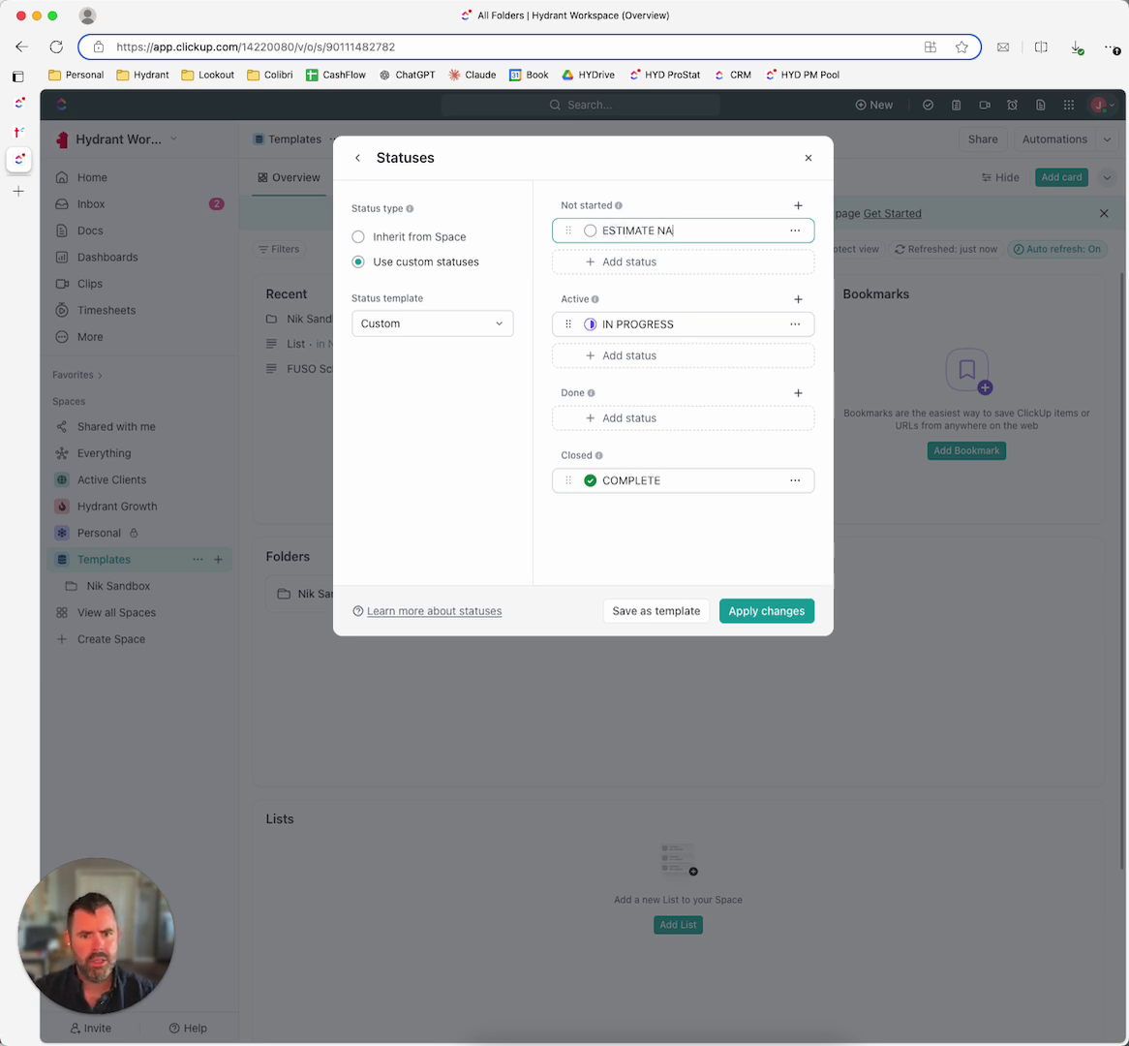
{"action": "left_click", "coordinate": [615, 261]}
{"action": "type", "text": "ESTIMATE"}
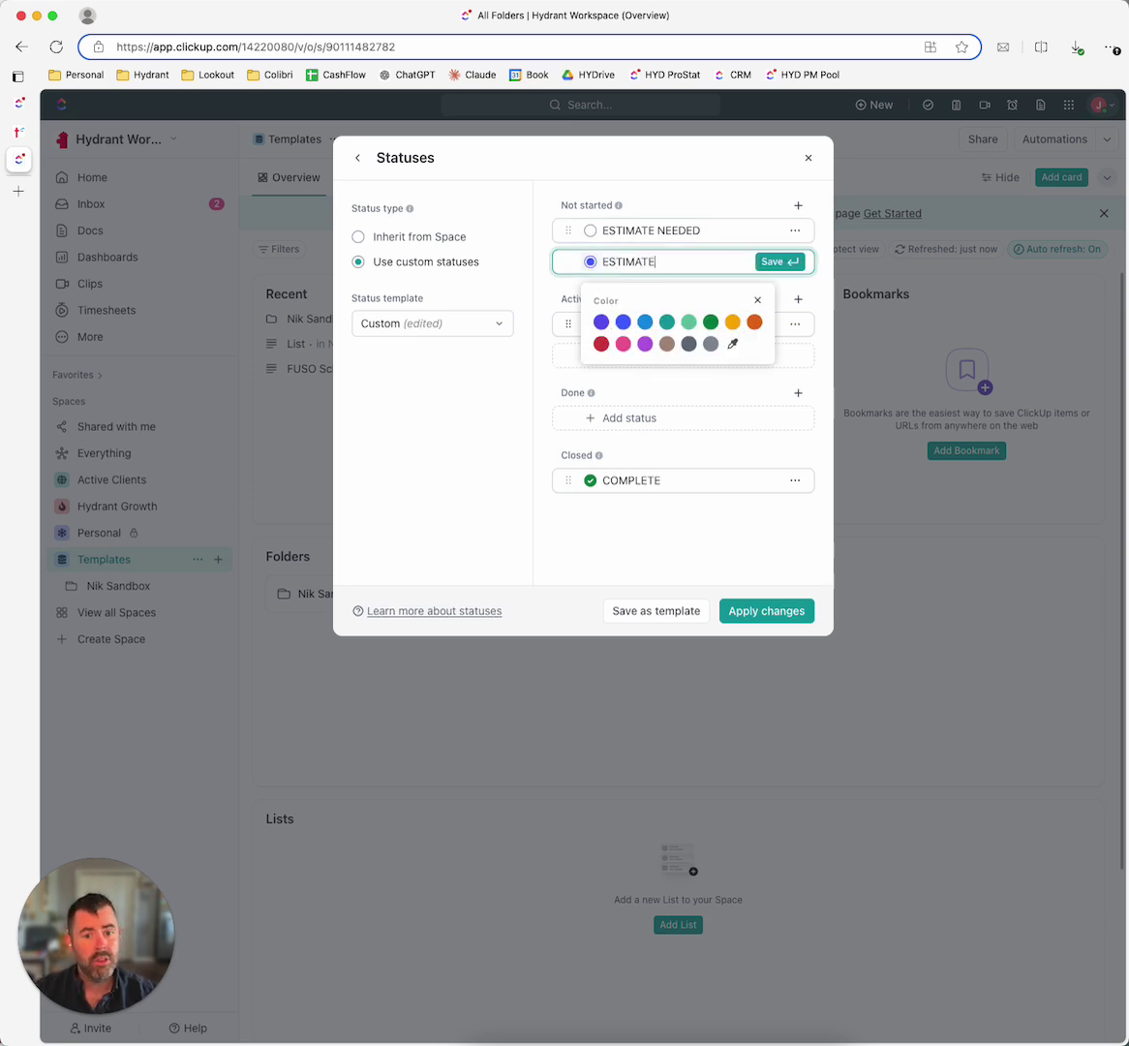
{"action": "left_click", "coordinate": [543, 271]}
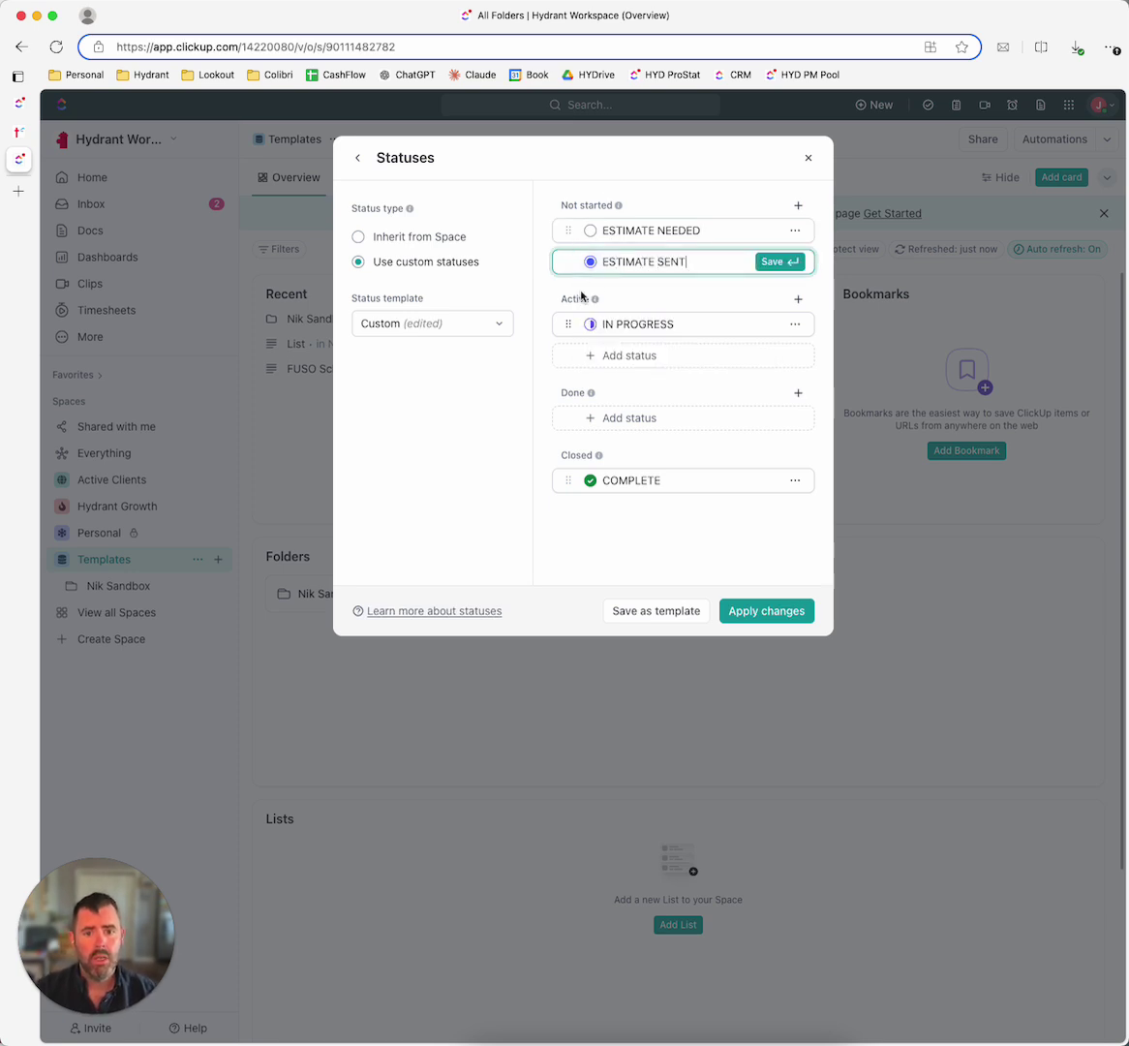
{"action": "left_click", "coordinate": [797, 205]}
{"action": "left_click", "coordinate": [690, 262]}
{"action": "type", "text": "ESTIMATE SENT"}
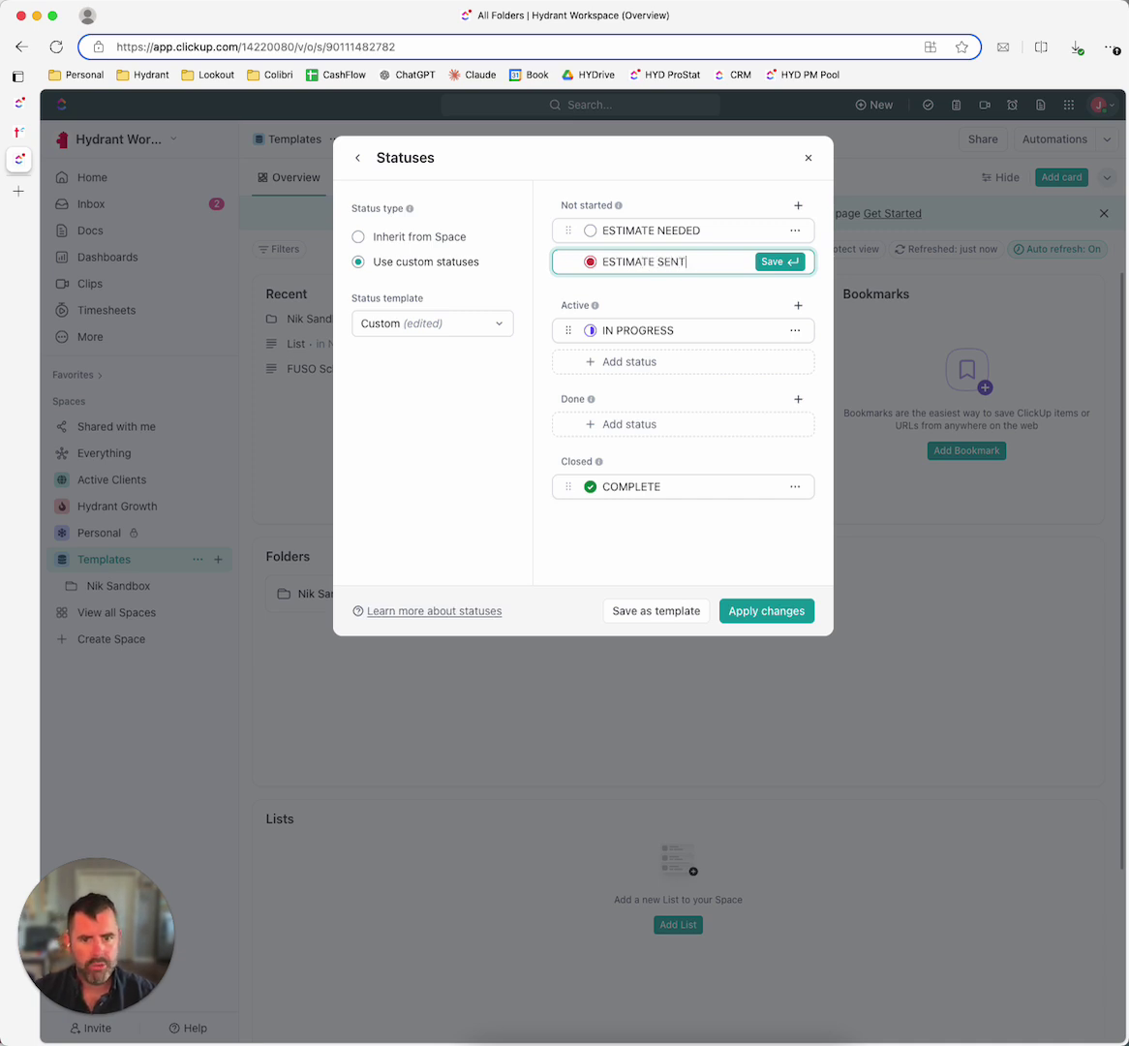
{"action": "key", "text": "Return"}
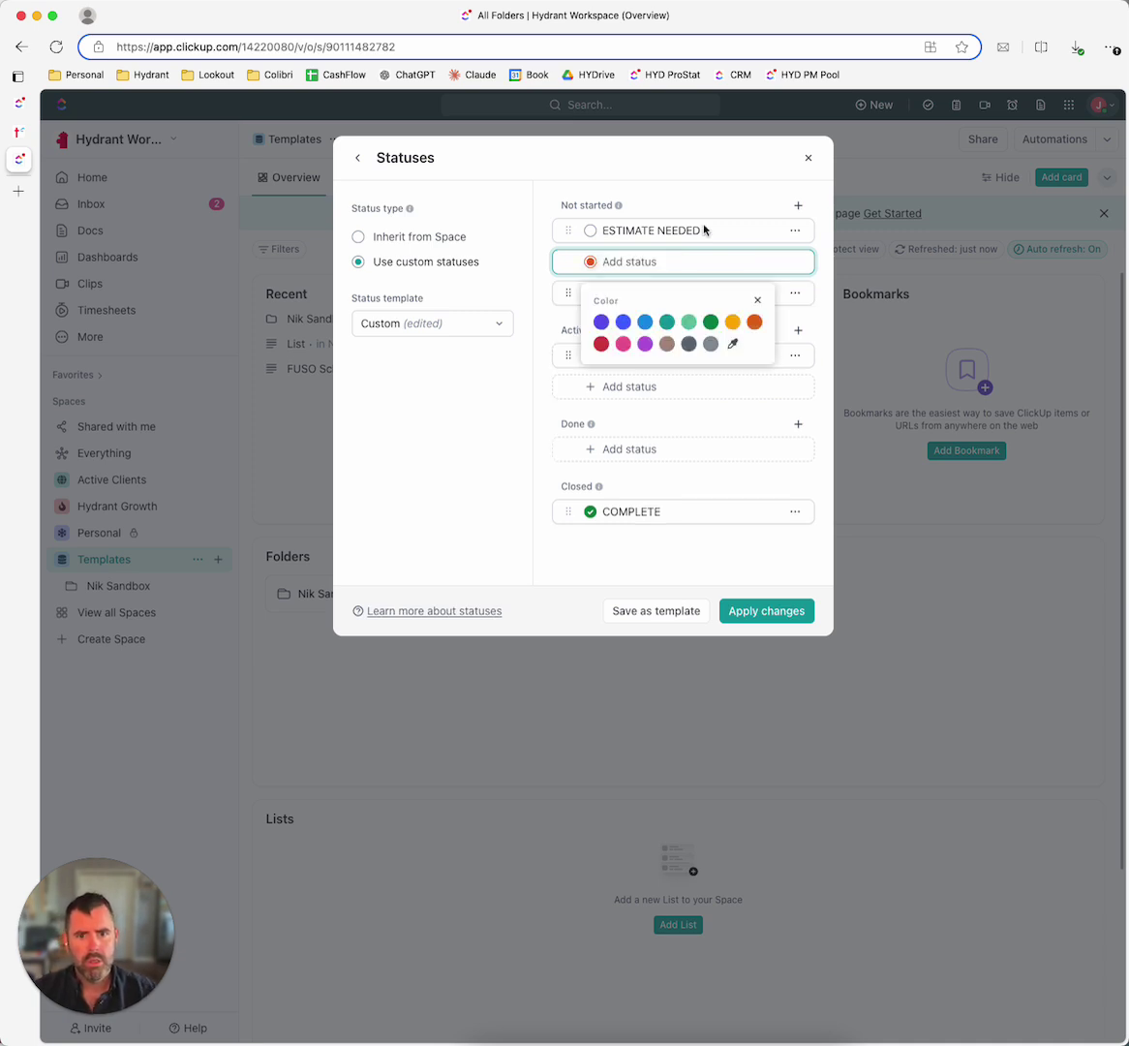
{"action": "left_click", "coordinate": [698, 258]}
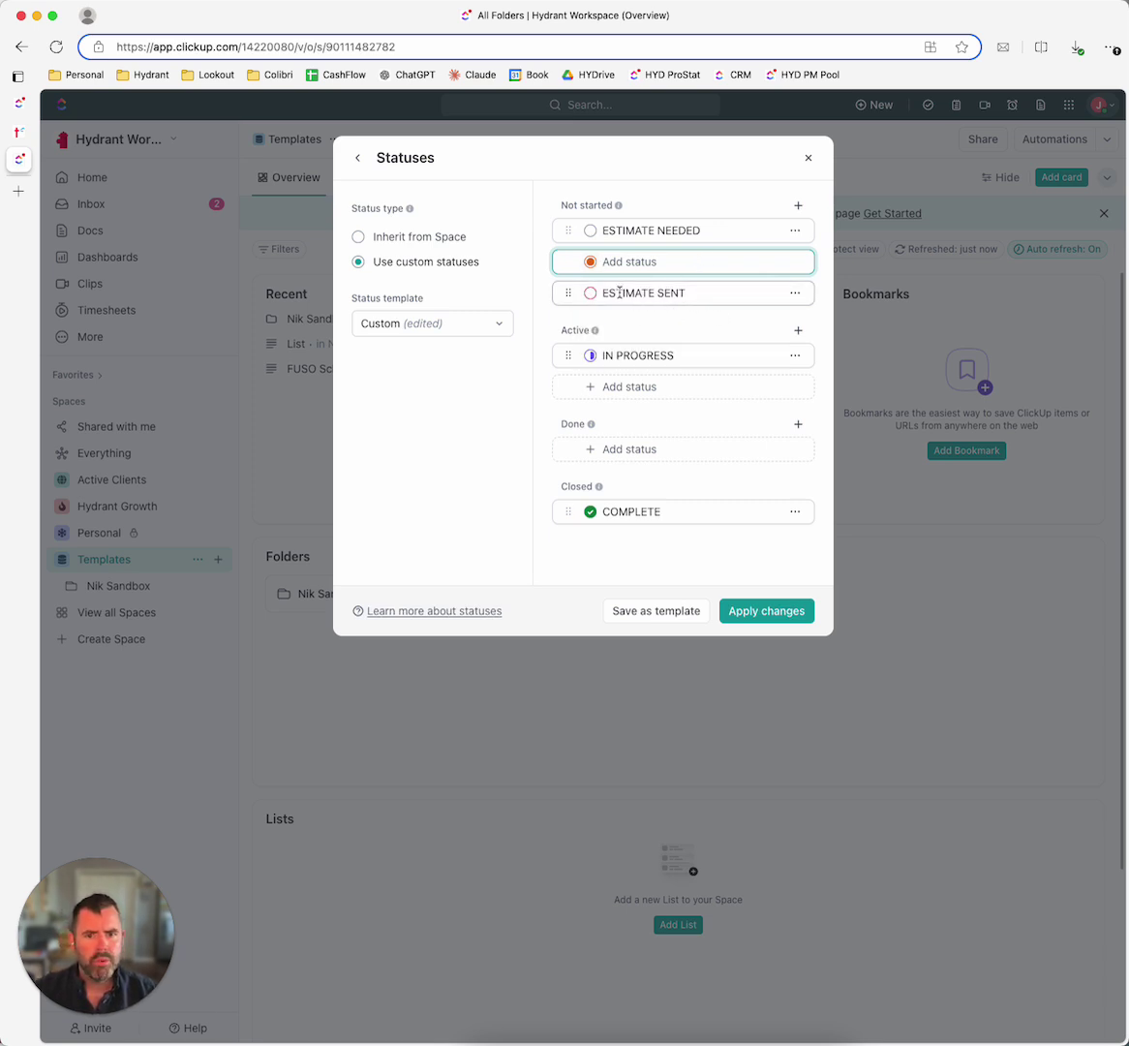
Step: Rename IN PROGRESS to PROJECT APPROVED and add SCHEDULED and IN PROGRESS as active statuses
{"action": "double_click", "coordinate": [695, 353]}
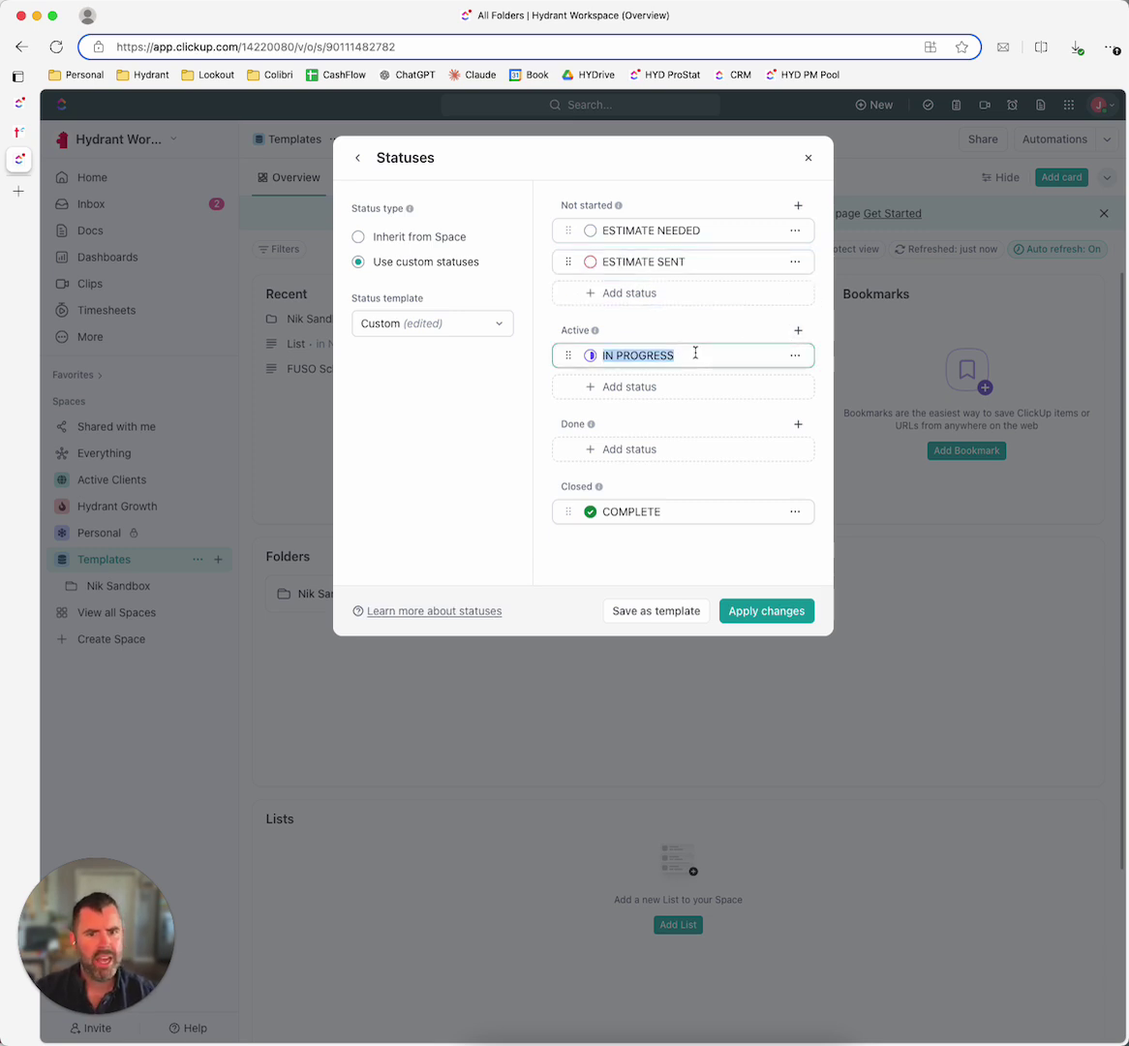
{"action": "type", "text": "PROJECT APPROVED"}
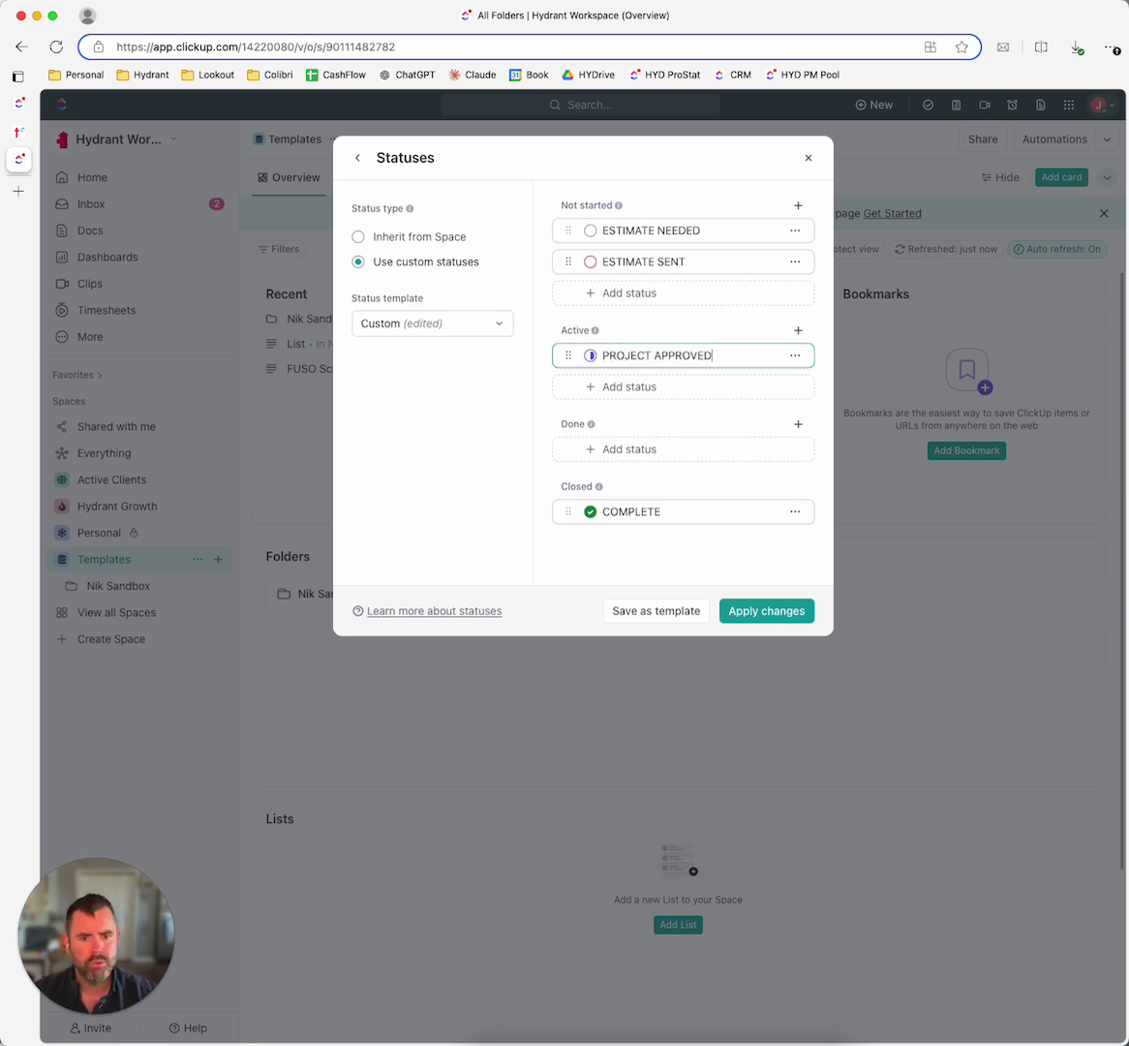
{"action": "key", "text": "Return"}
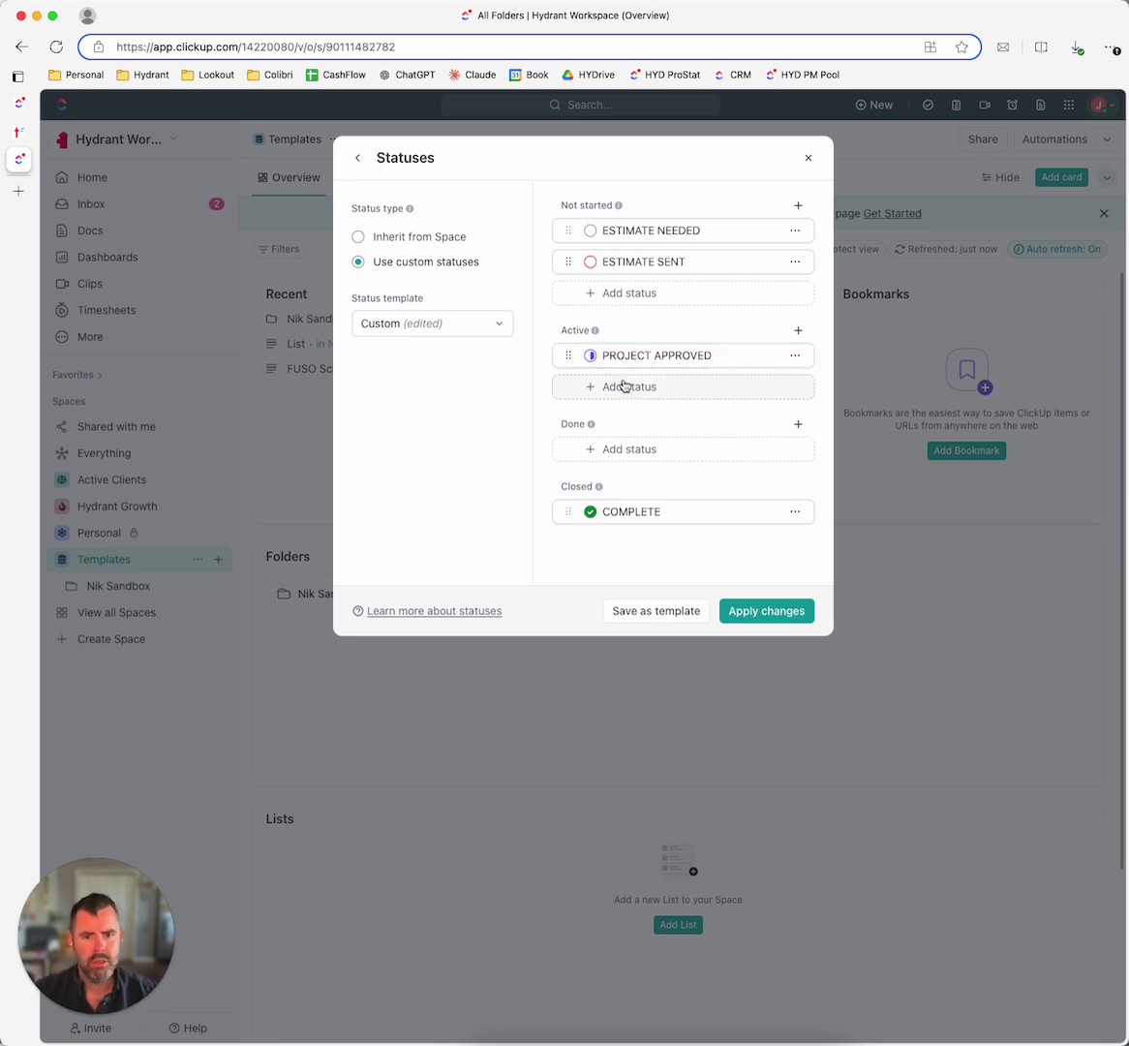
{"action": "left_click", "coordinate": [628, 387]}
{"action": "type", "text": "SCHEDULED"}
{"action": "key", "text": "Return"}
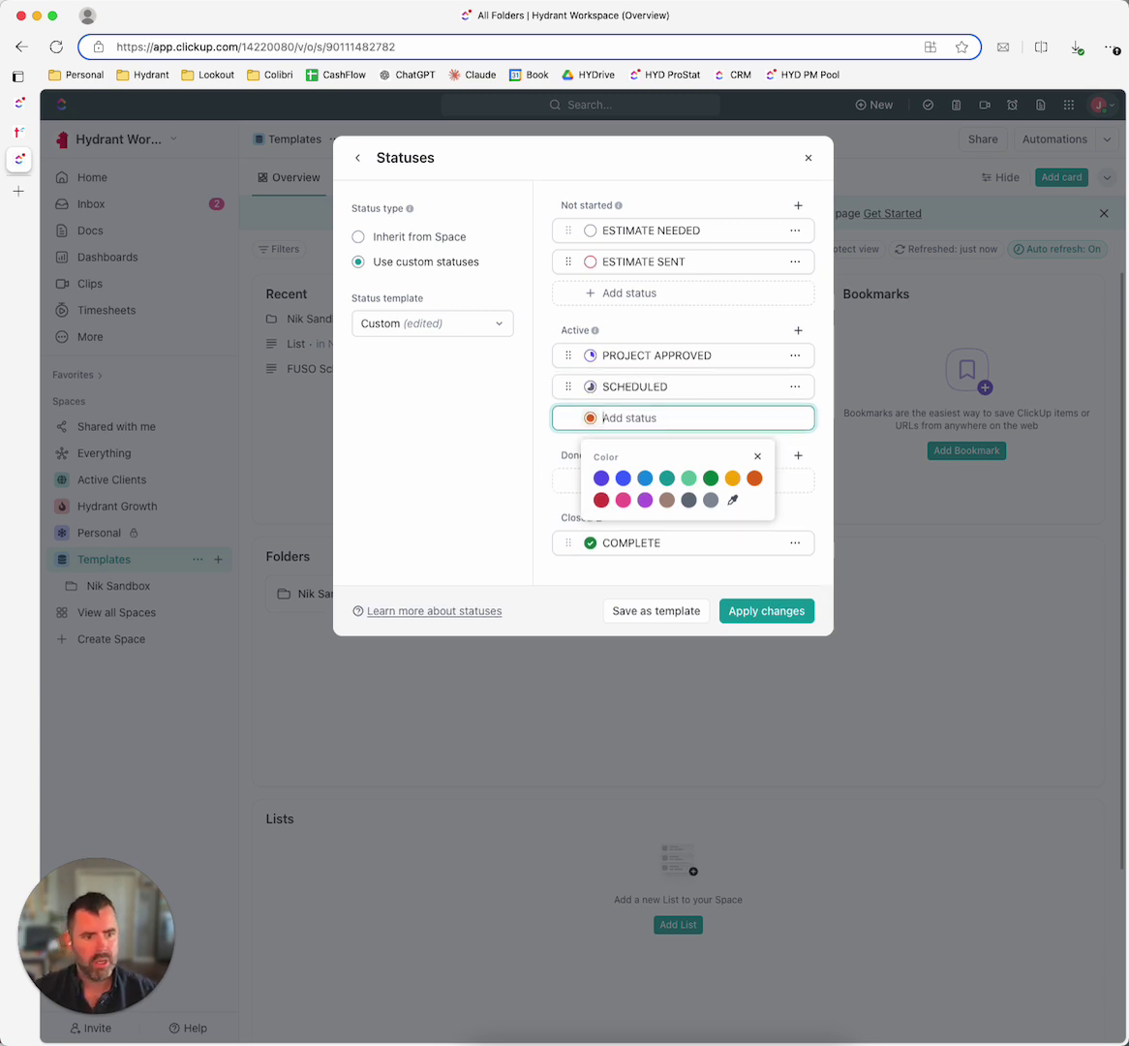
{"action": "type", "text": "OWN"}
{"action": "key", "text": "BackSpace"}
{"action": "key", "text": "BackSpace"}
{"action": "key", "text": "BackSpace"}
{"action": "type", "text": "IN PROGRESS"}
{"action": "key", "text": "Return"}
Step: Add COMPLETED and FOLLOW-UP, move both into the Done group, and apply the changes
{"action": "type", "text": "COMPLET3ED"}
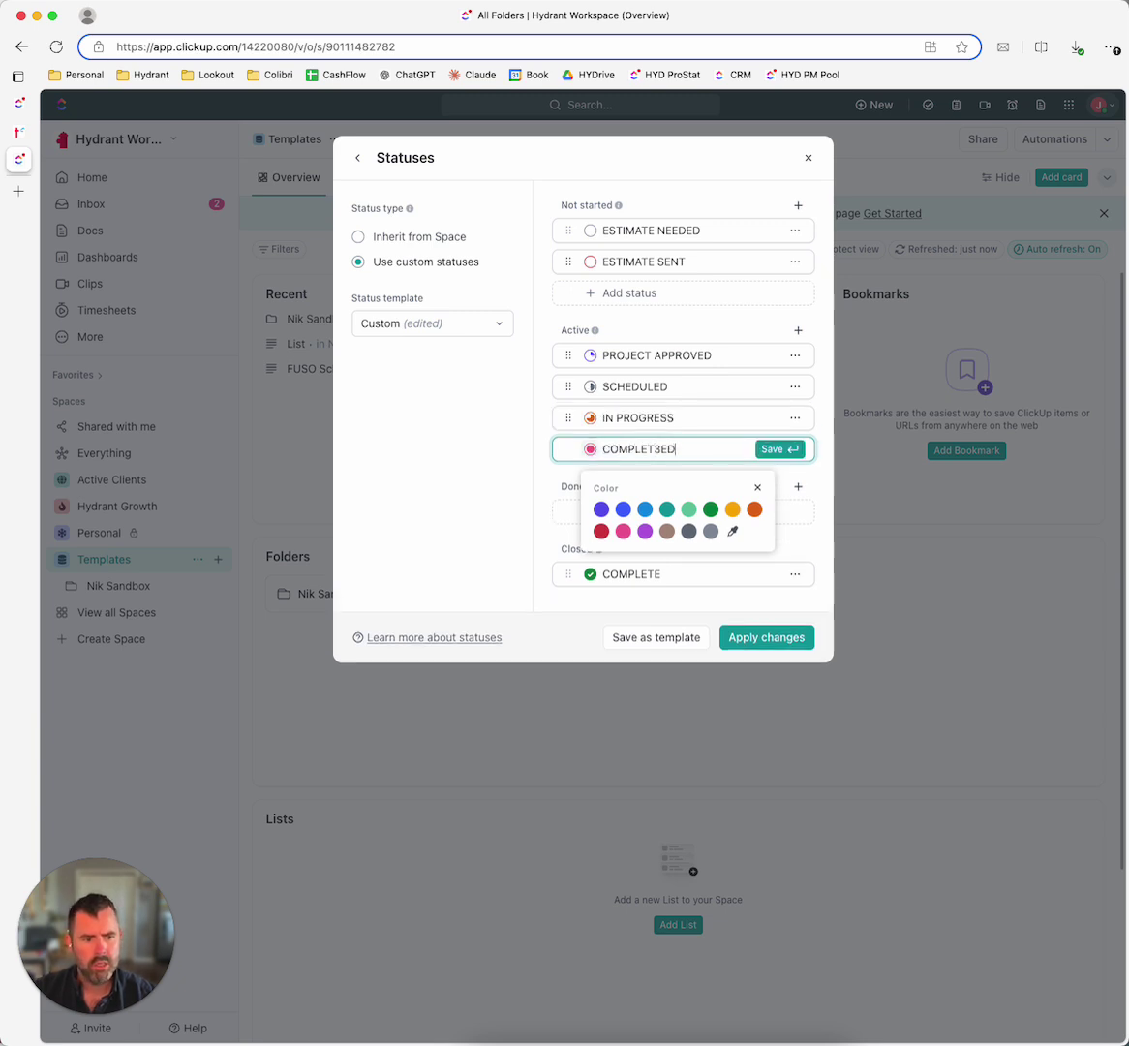
{"action": "key", "text": "Return"}
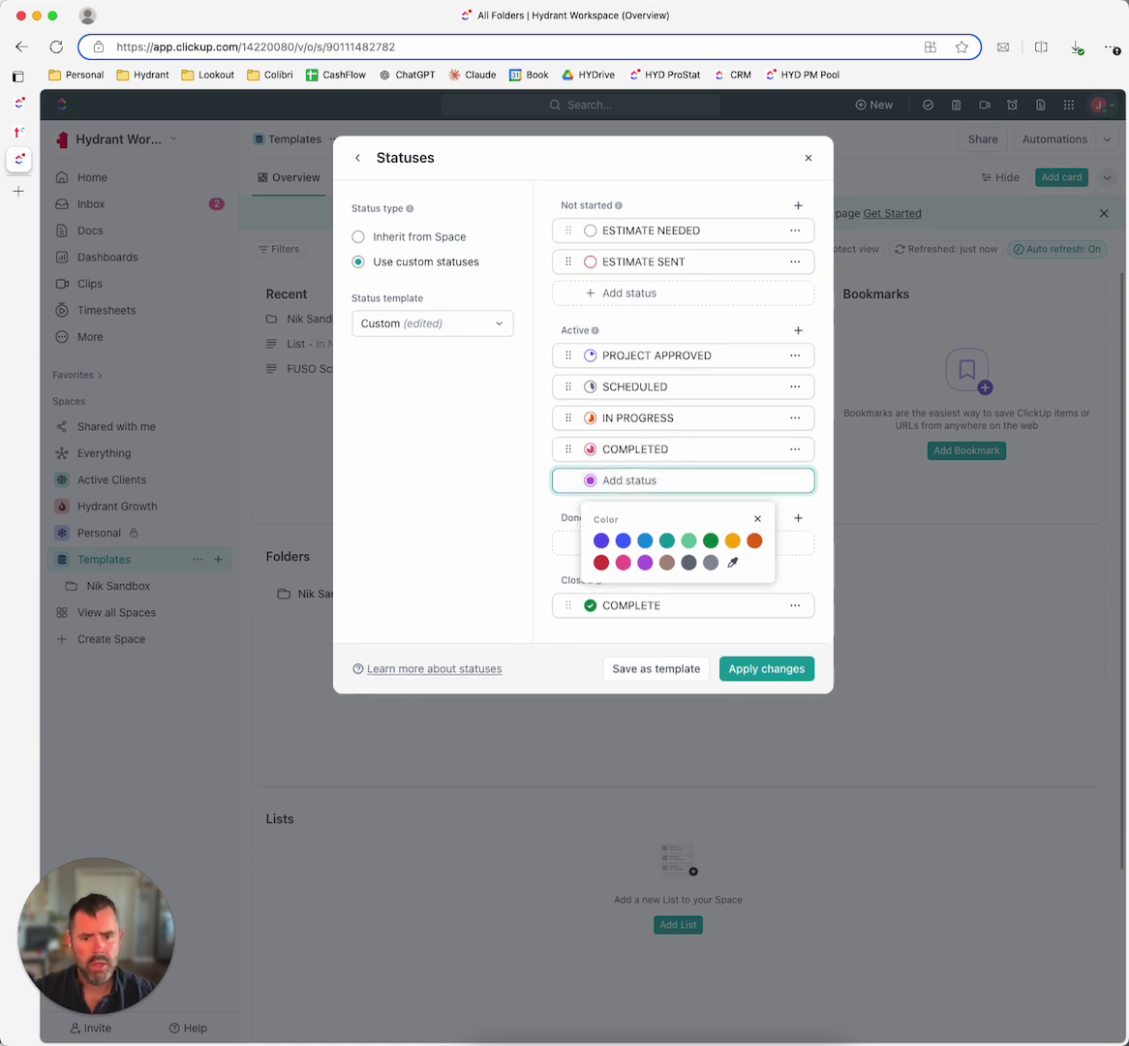
{"action": "type", "text": "FOLLOW-UP"}
{"action": "key", "text": "Return"}
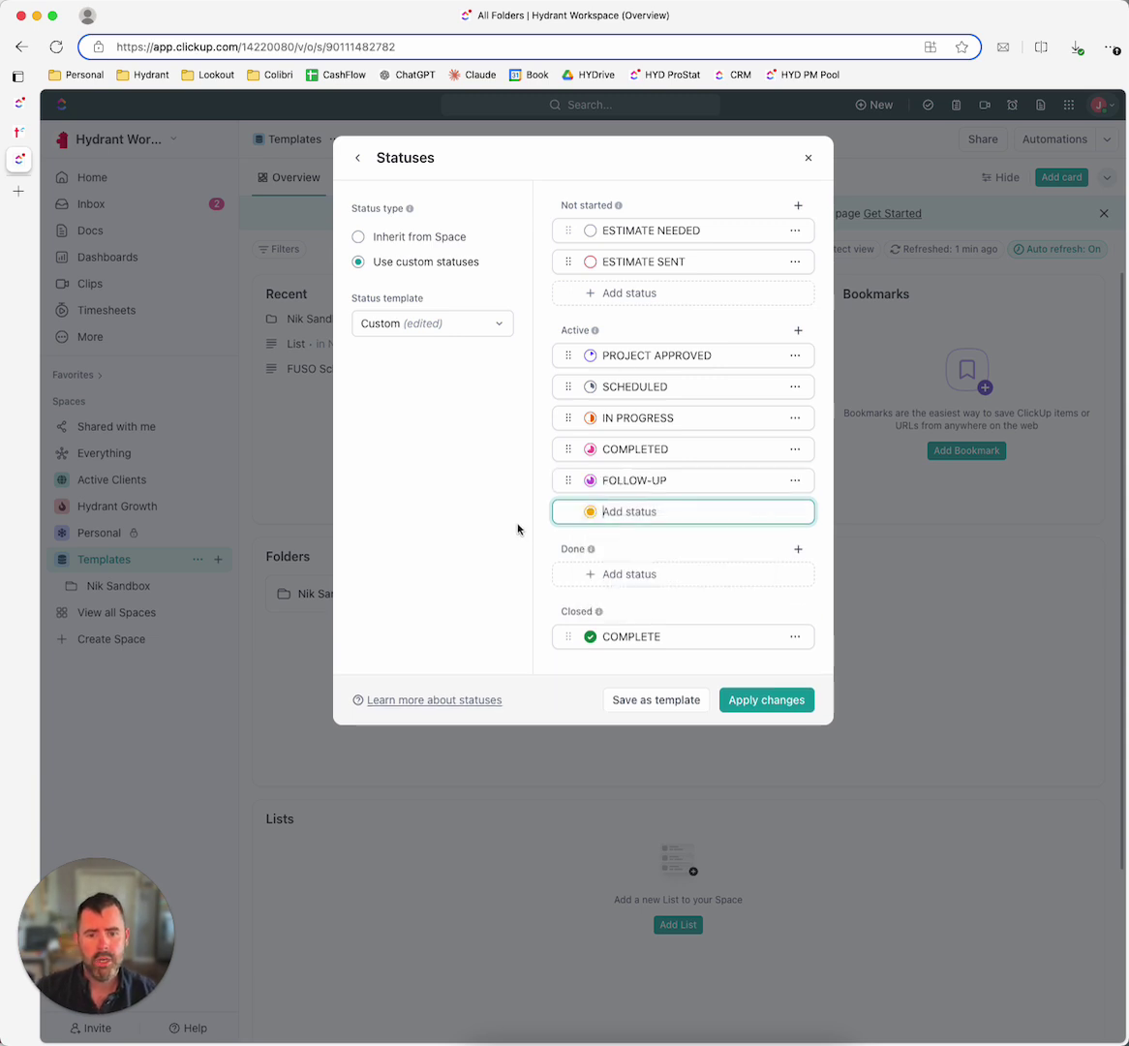
{"action": "left_click_drag", "start_coordinate": [565, 479], "coordinate": [585, 546]}
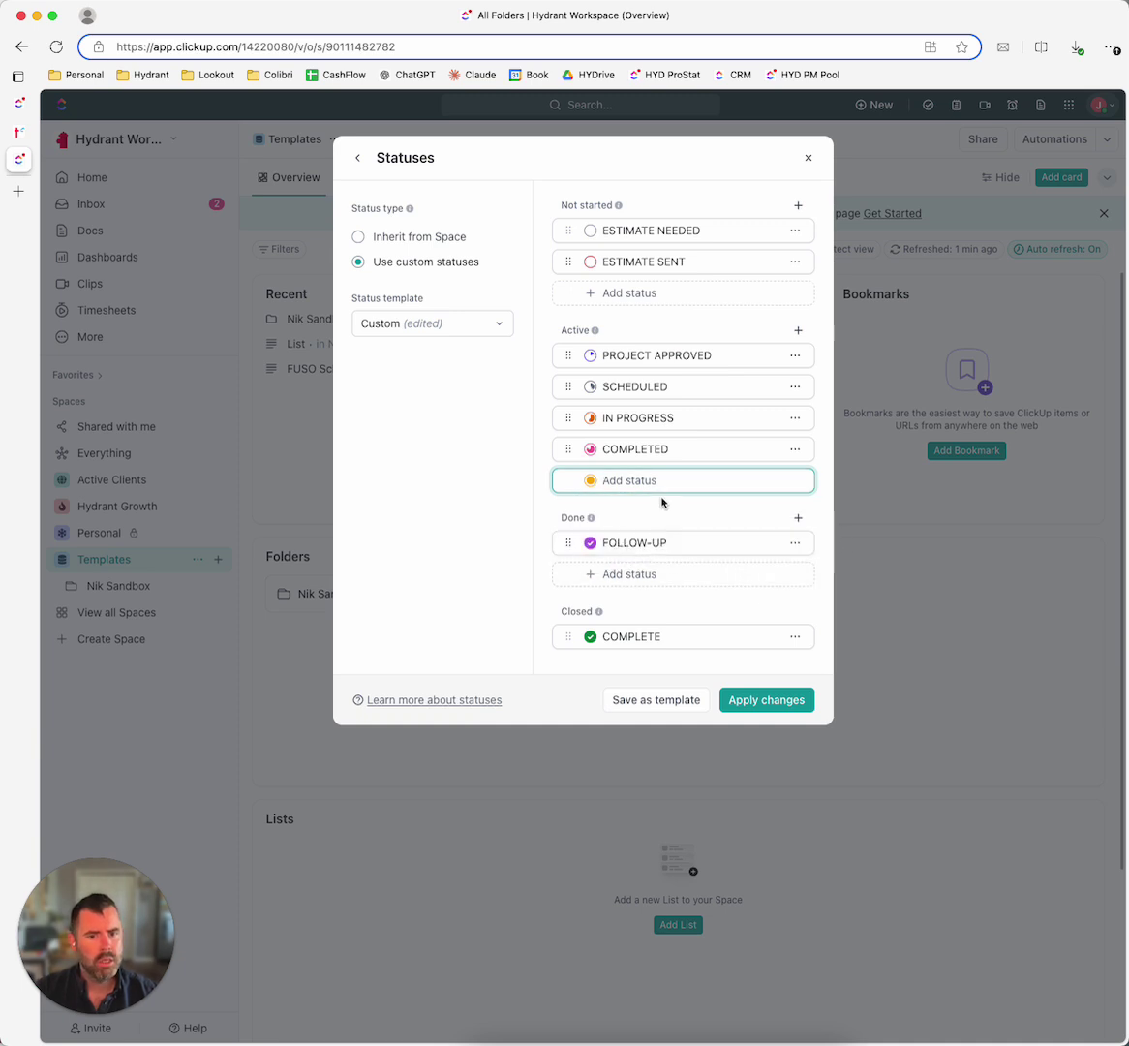
{"action": "left_click_drag", "start_coordinate": [564, 444], "coordinate": [579, 515]}
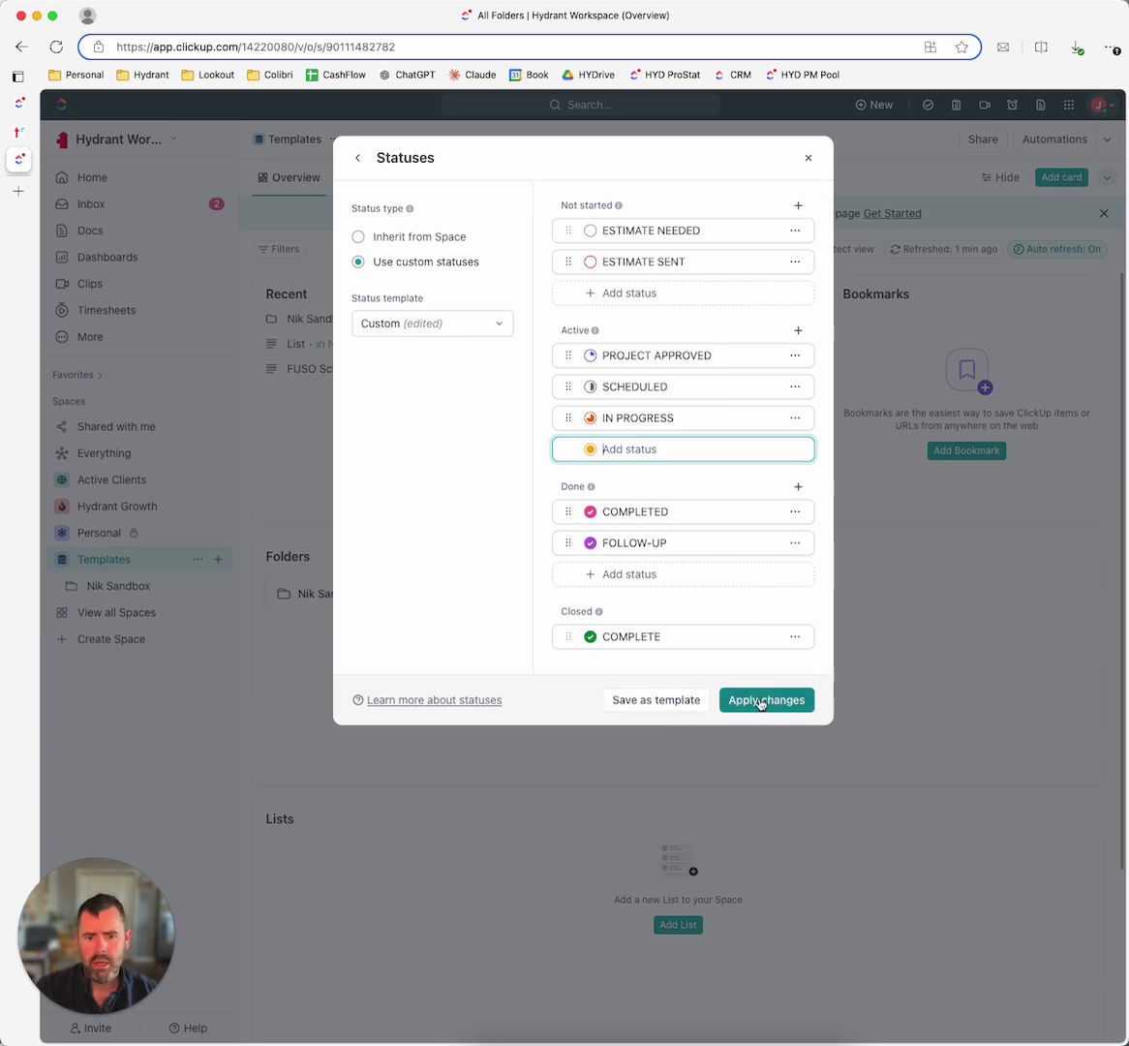
{"action": "left_click", "coordinate": [763, 699]}
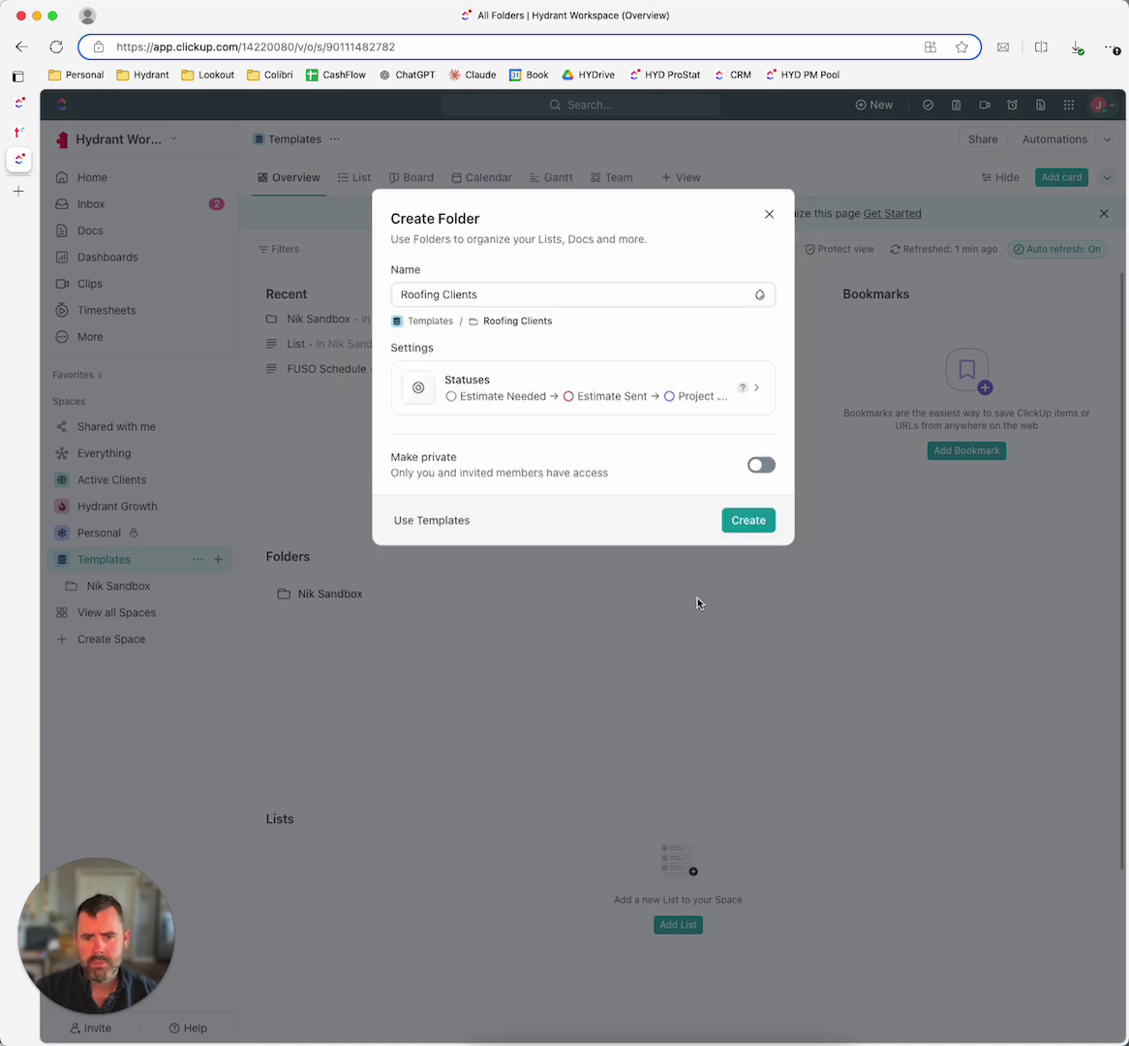
Step: Create the Roofing Clients folder, dismiss the status-inheritance prompt, and start a new task in its List
{"action": "left_click", "coordinate": [749, 521]}
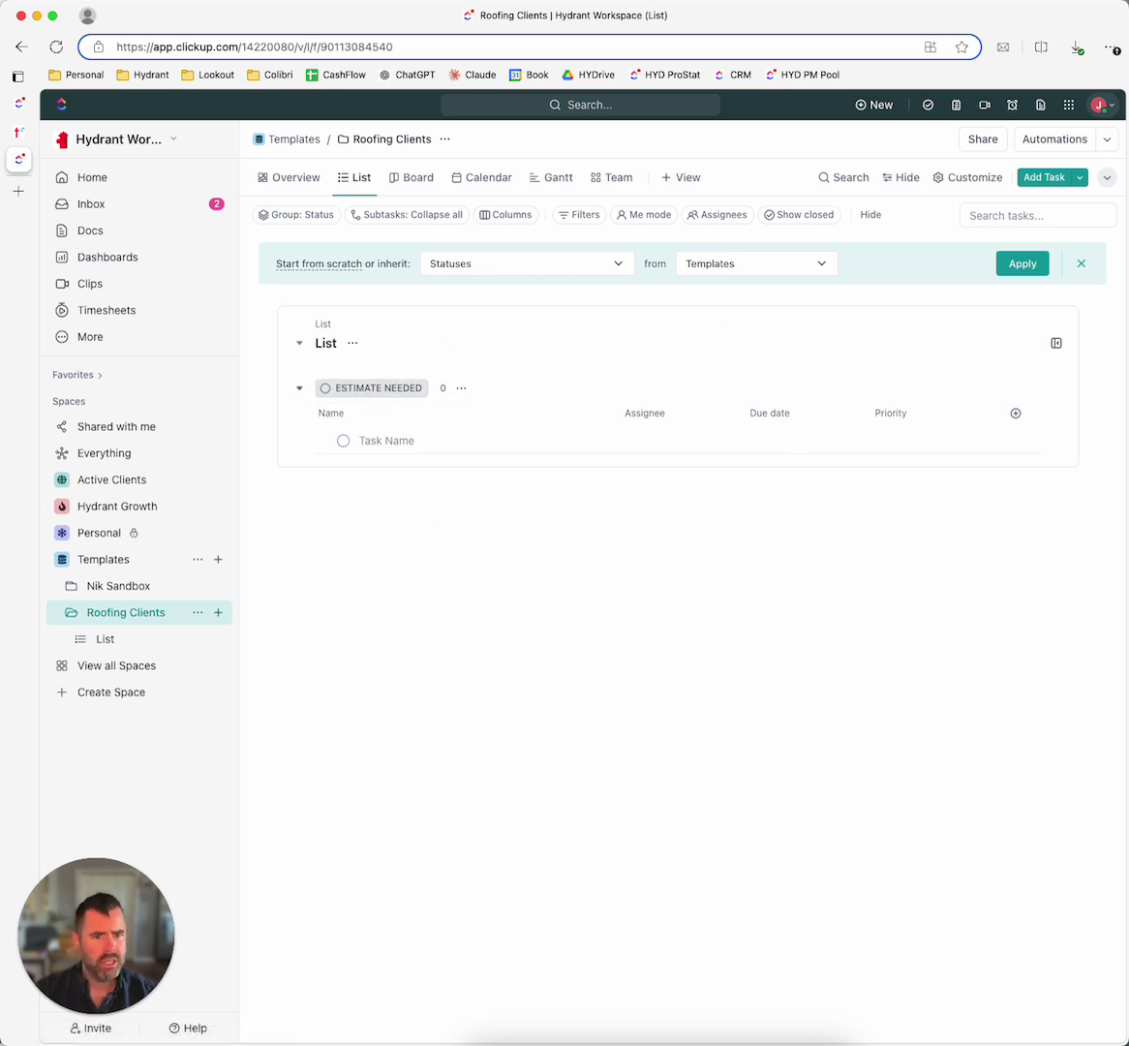
{"action": "left_click", "coordinate": [1083, 266]}
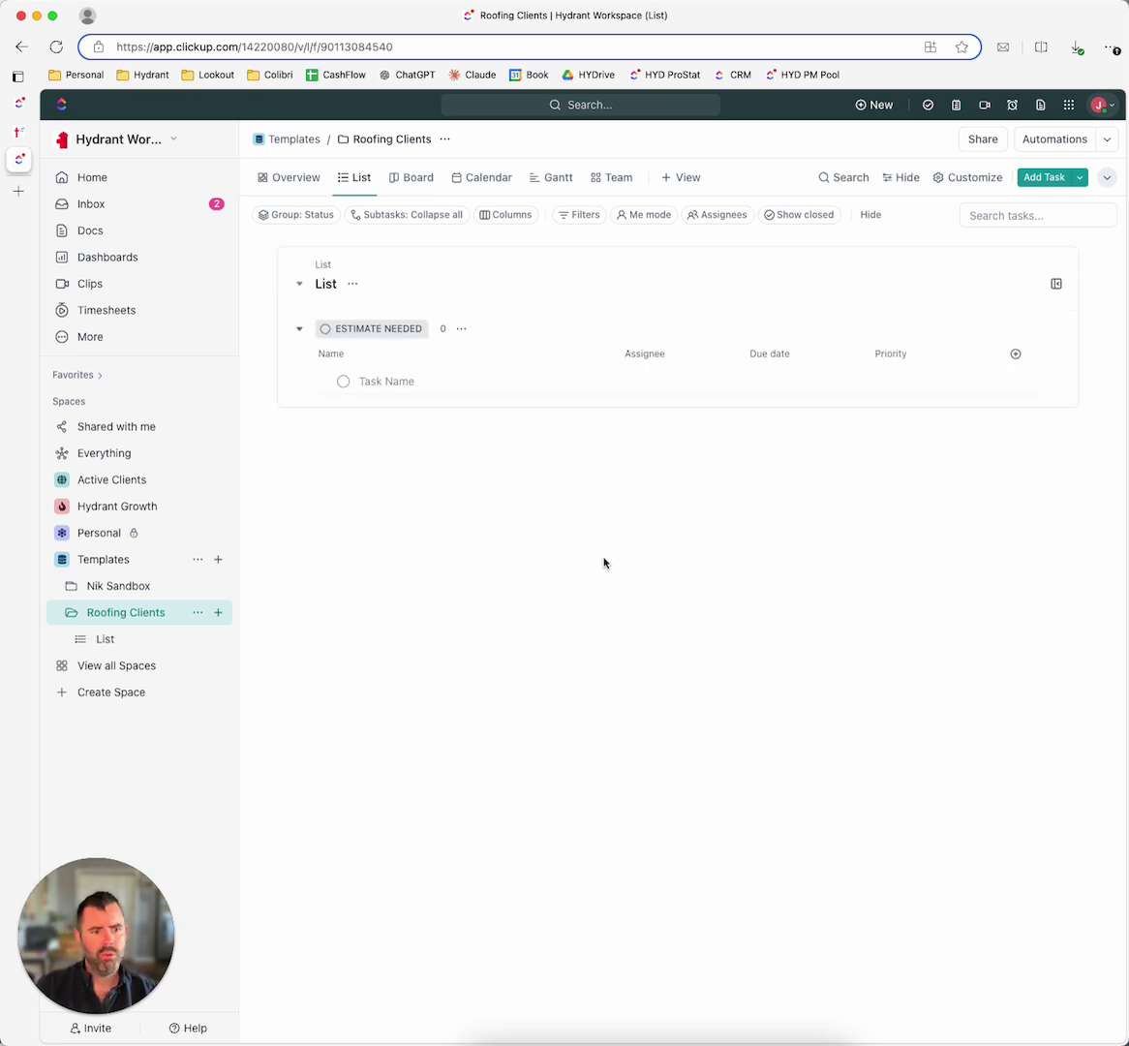
{"action": "left_click", "coordinate": [380, 380]}
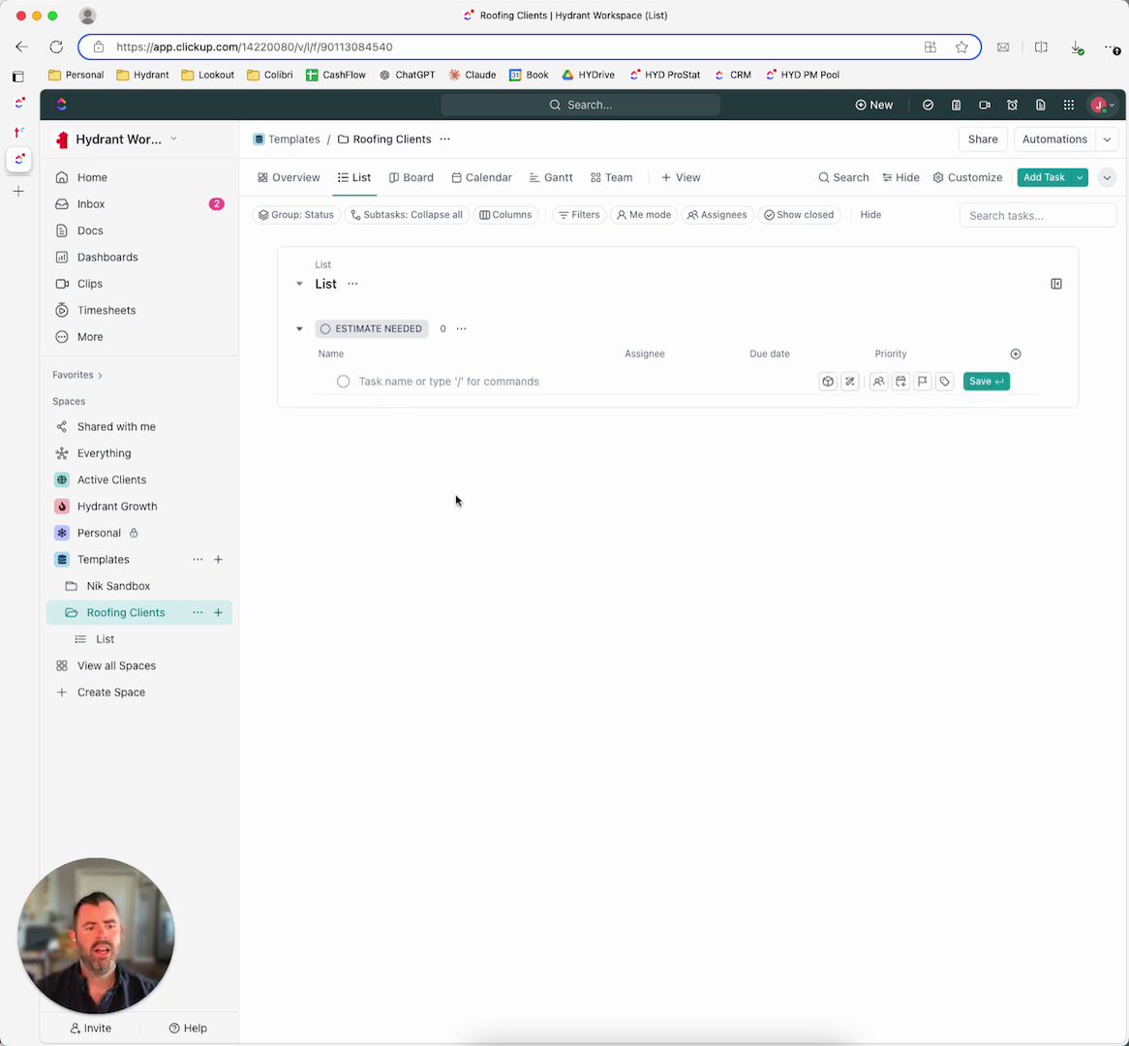
Step: Strike through the how-to task's first two steps, through Follow-up, with their status bullets
{"action": "left_click", "coordinate": [18, 103]}
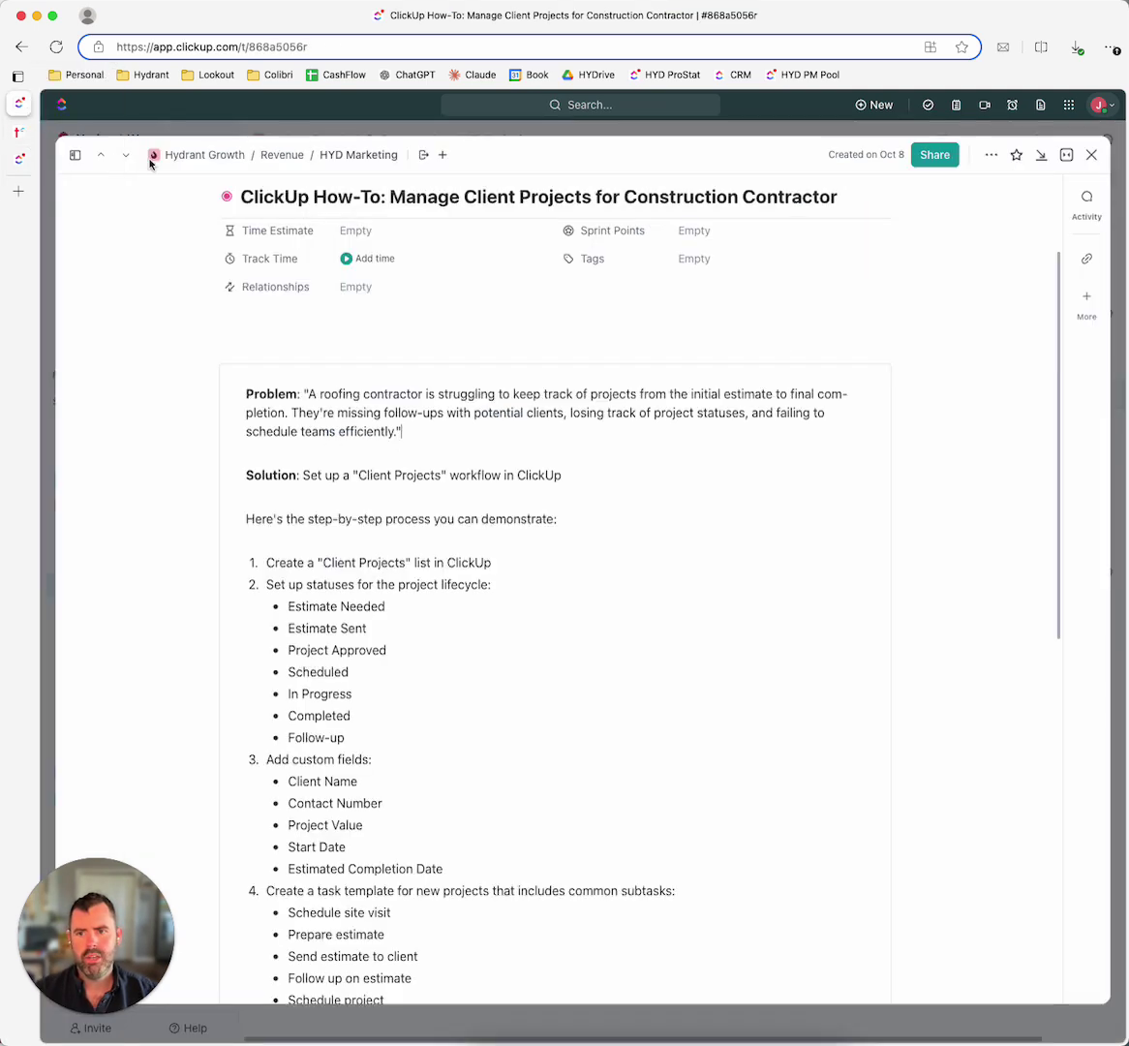
{"action": "scroll", "coordinate": [299, 663], "scroll_direction": "down", "scroll_amount": 3}
{"action": "double_click", "coordinate": [272, 444]}
{"action": "left_click", "coordinate": [176, 410]}
{"action": "left_click", "coordinate": [587, 561]}
{"action": "left_click", "coordinate": [368, 599]}
{"action": "left_click_drag", "start_coordinate": [368, 598], "coordinate": [239, 424]}
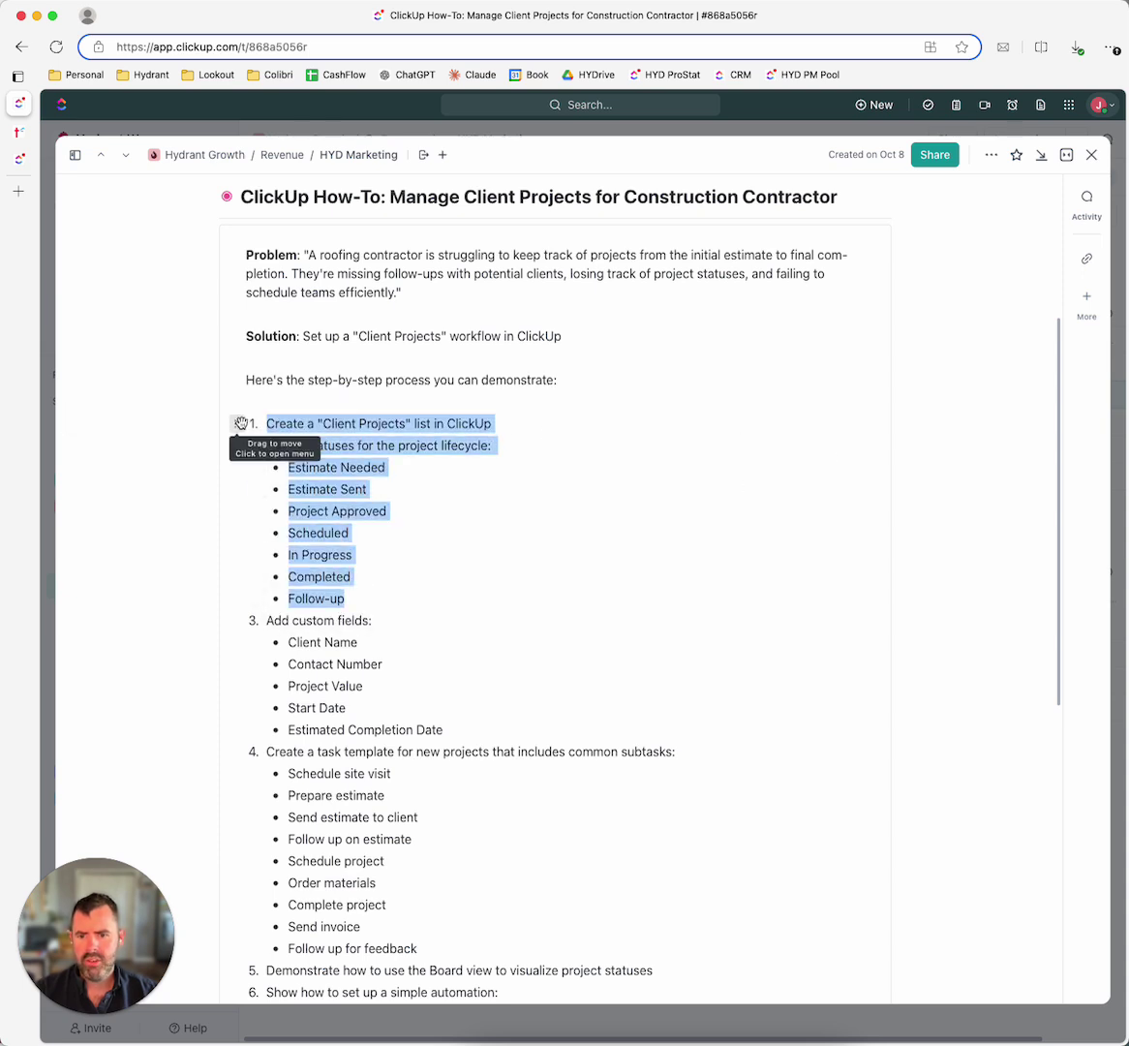
{"action": "left_click", "coordinate": [286, 397]}
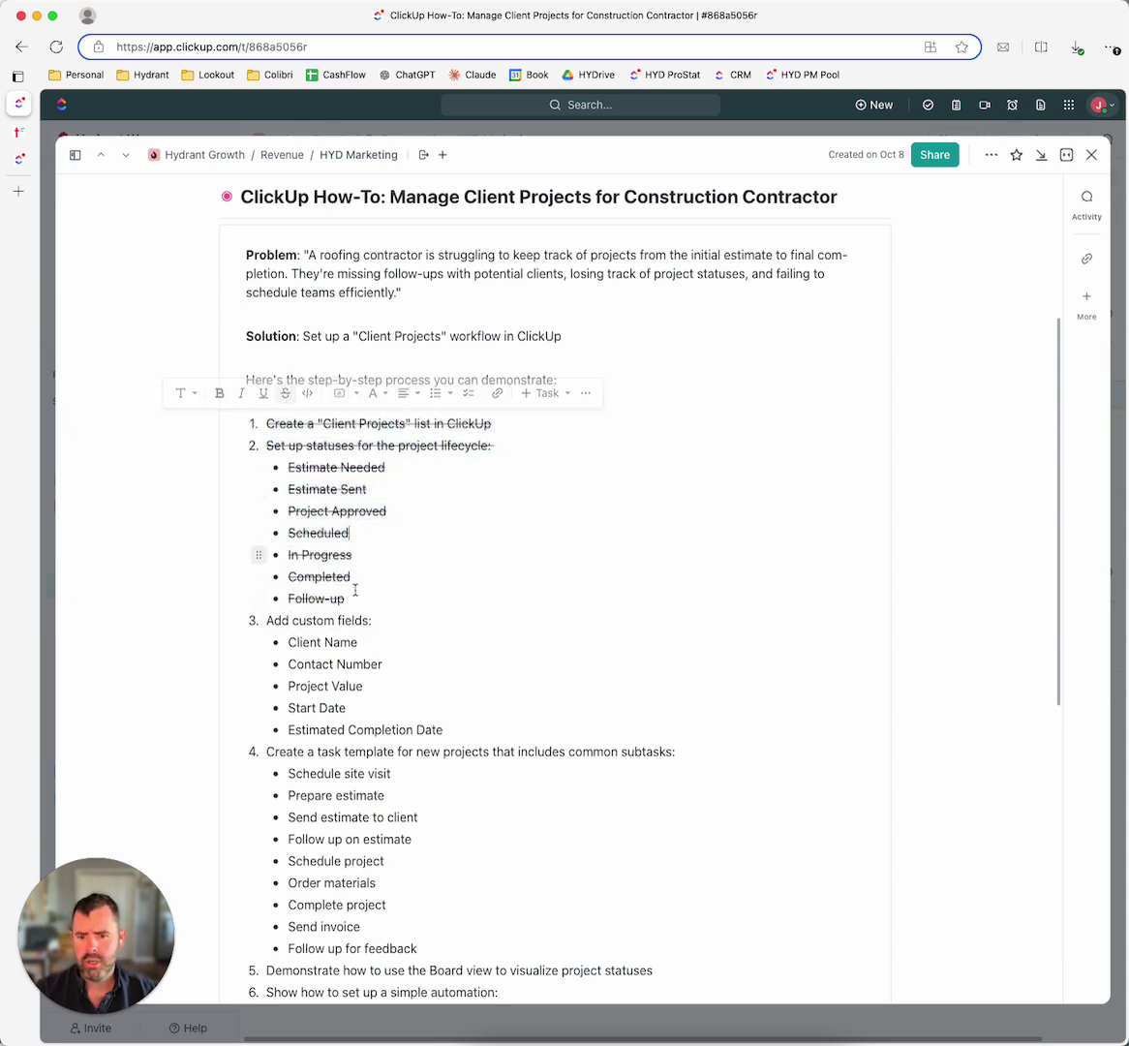
Step: Return to the Roofing Clients list
{"action": "scroll", "coordinate": [423, 599], "scroll_direction": "down", "scroll_amount": 3}
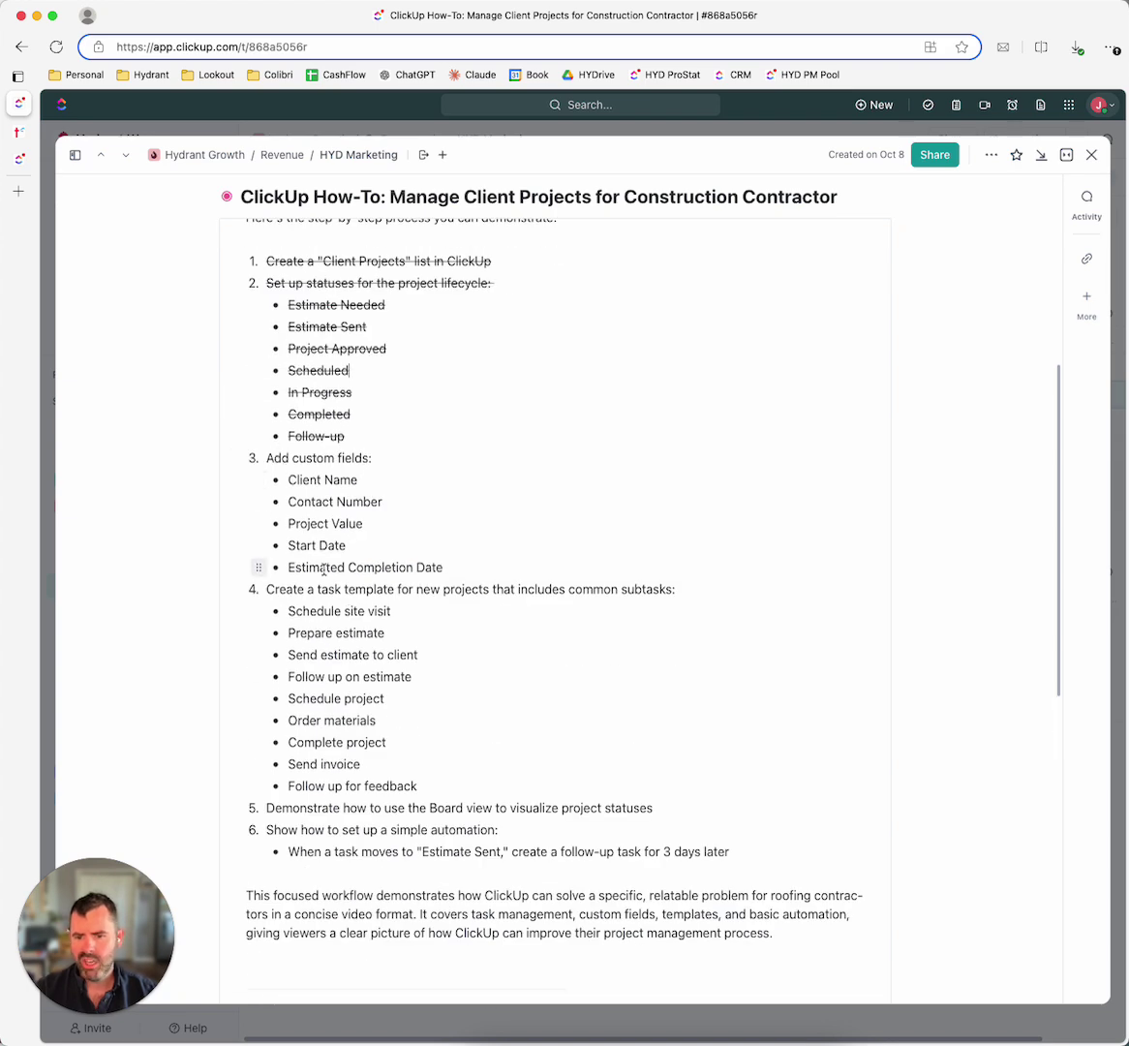
{"action": "scroll", "coordinate": [320, 523], "scroll_direction": "down", "scroll_amount": 1}
{"action": "scroll", "coordinate": [322, 504], "scroll_direction": "up", "scroll_amount": 1}
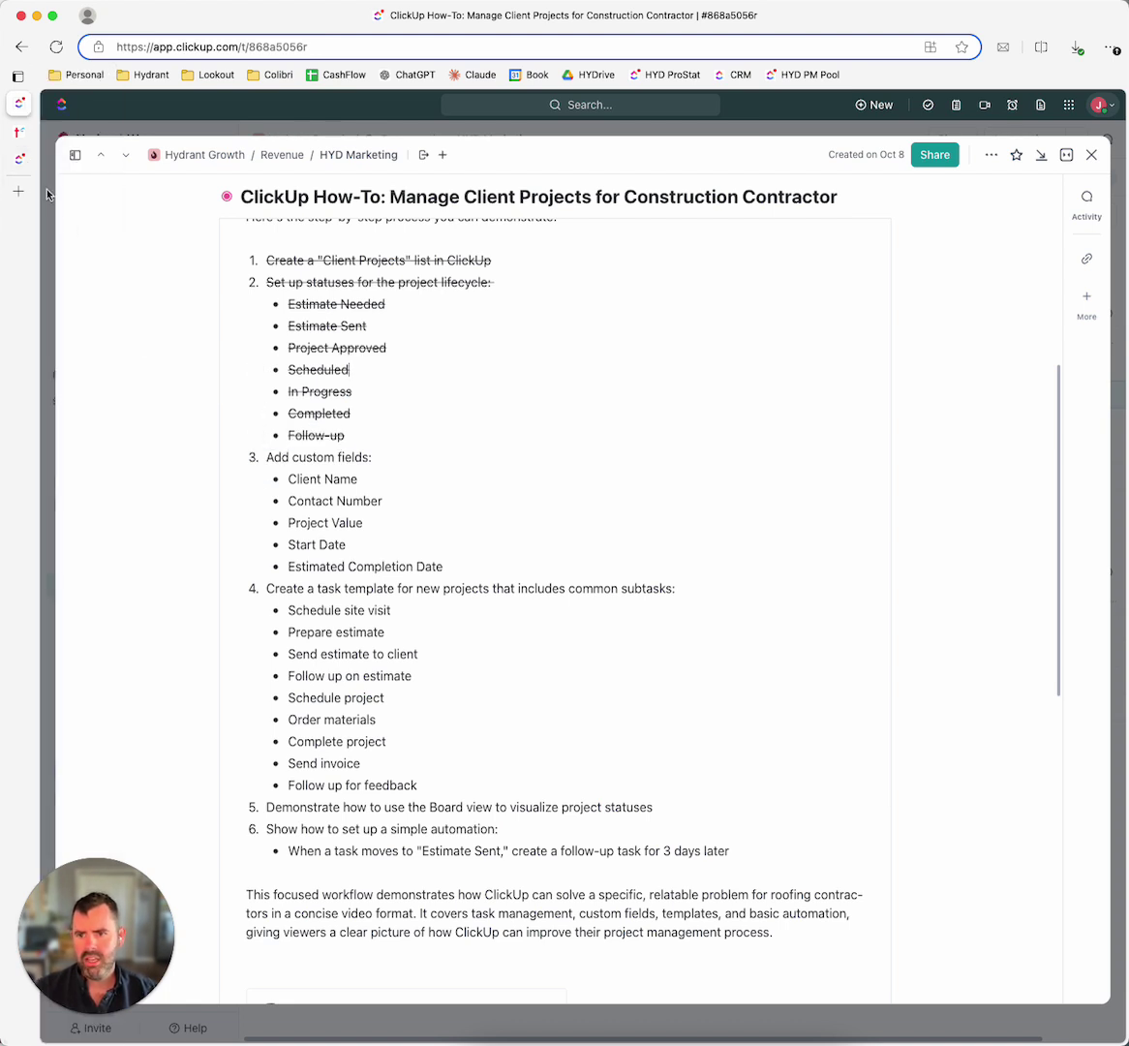
{"action": "left_click", "coordinate": [19, 158]}
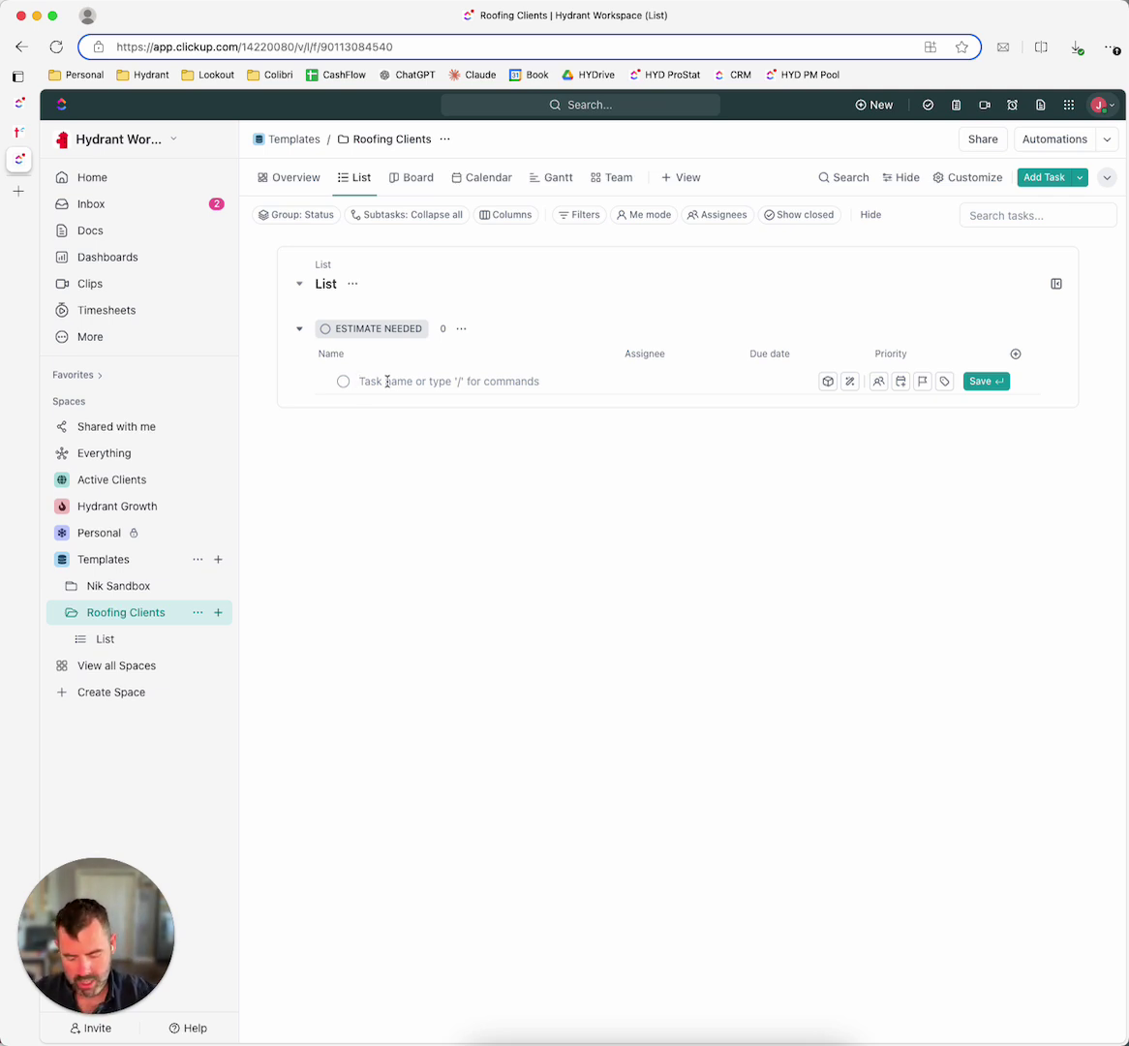
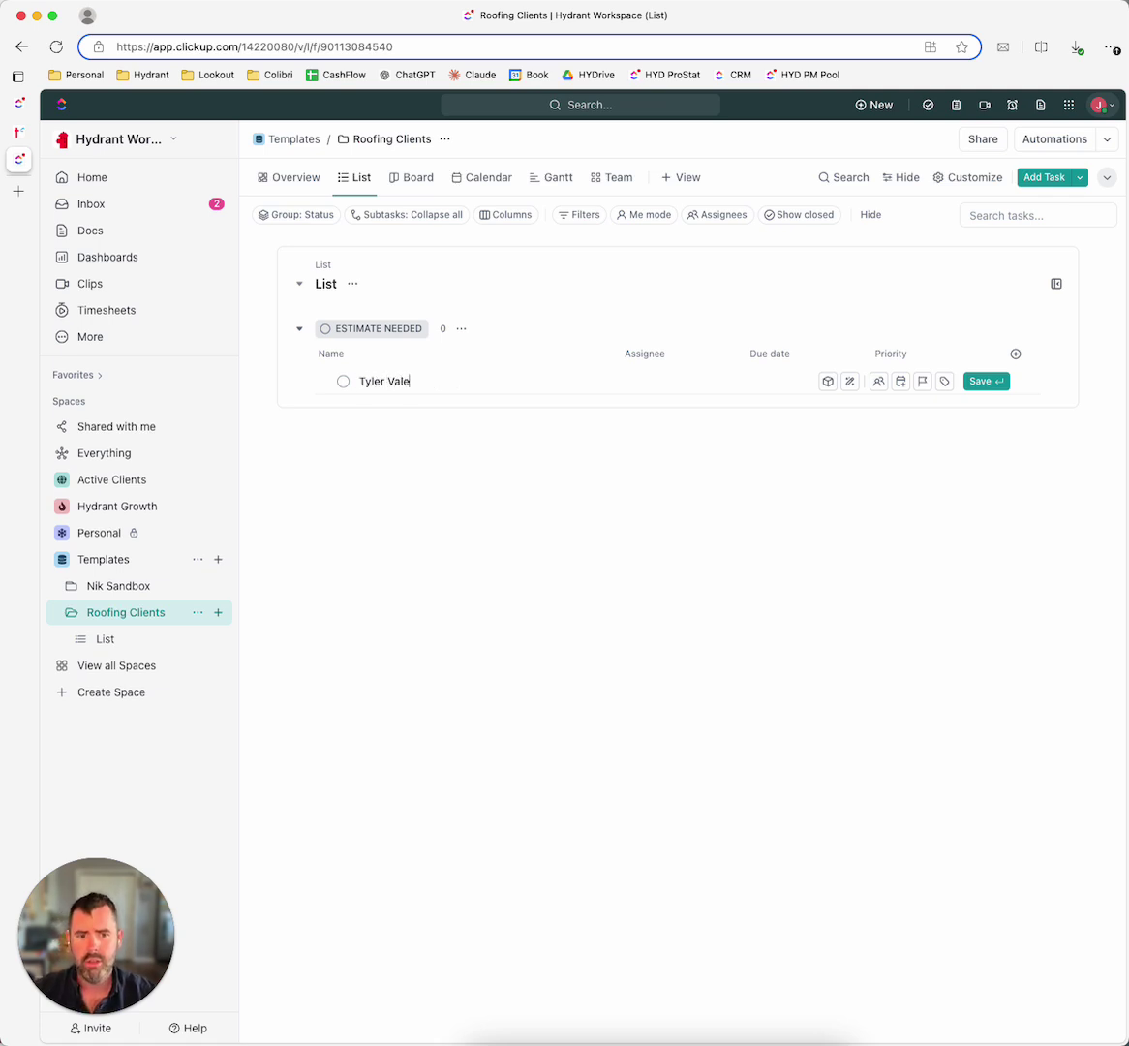
Step: Add a client task named after the client under Estimate Needed
{"action": "key", "text": "Return"}
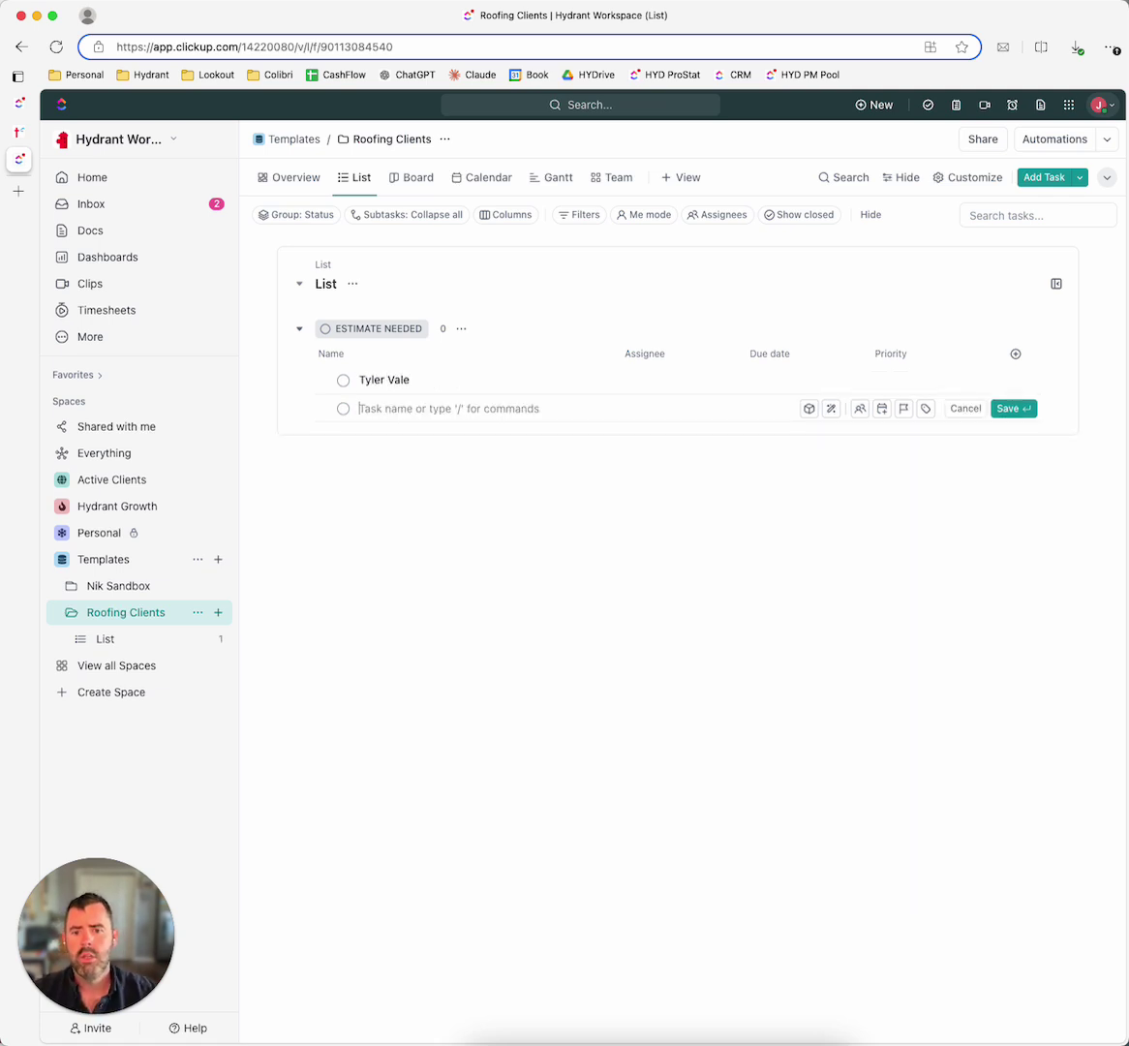
{"action": "key", "text": "Escape"}
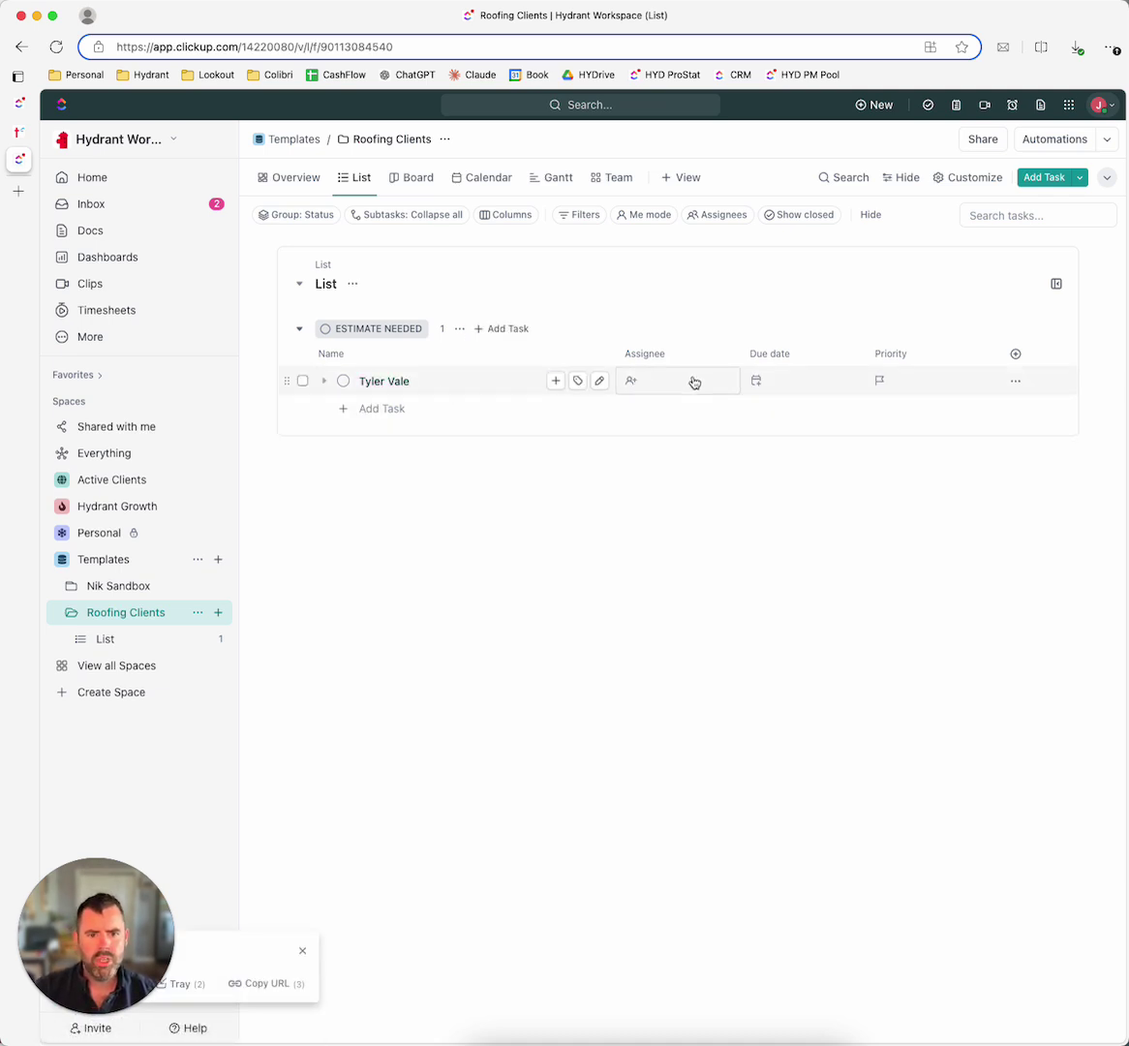
Step: Add a Phone custom field named Contact Number and place its column right after Name
{"action": "left_click", "coordinate": [1015, 354]}
{"action": "scroll", "coordinate": [976, 578], "scroll_direction": "down", "scroll_amount": 1}
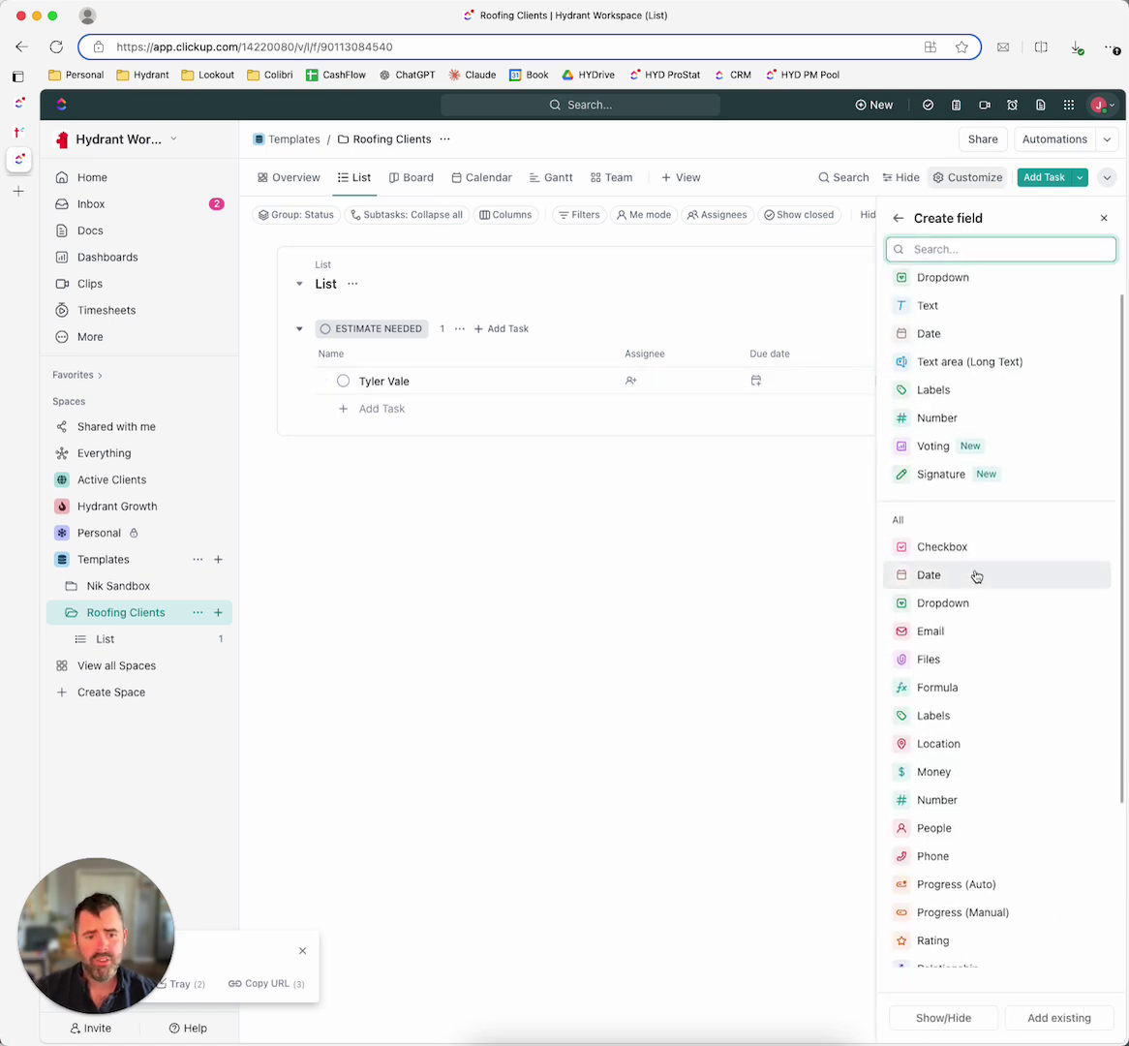
{"action": "scroll", "coordinate": [976, 578], "scroll_direction": "down", "scroll_amount": 3}
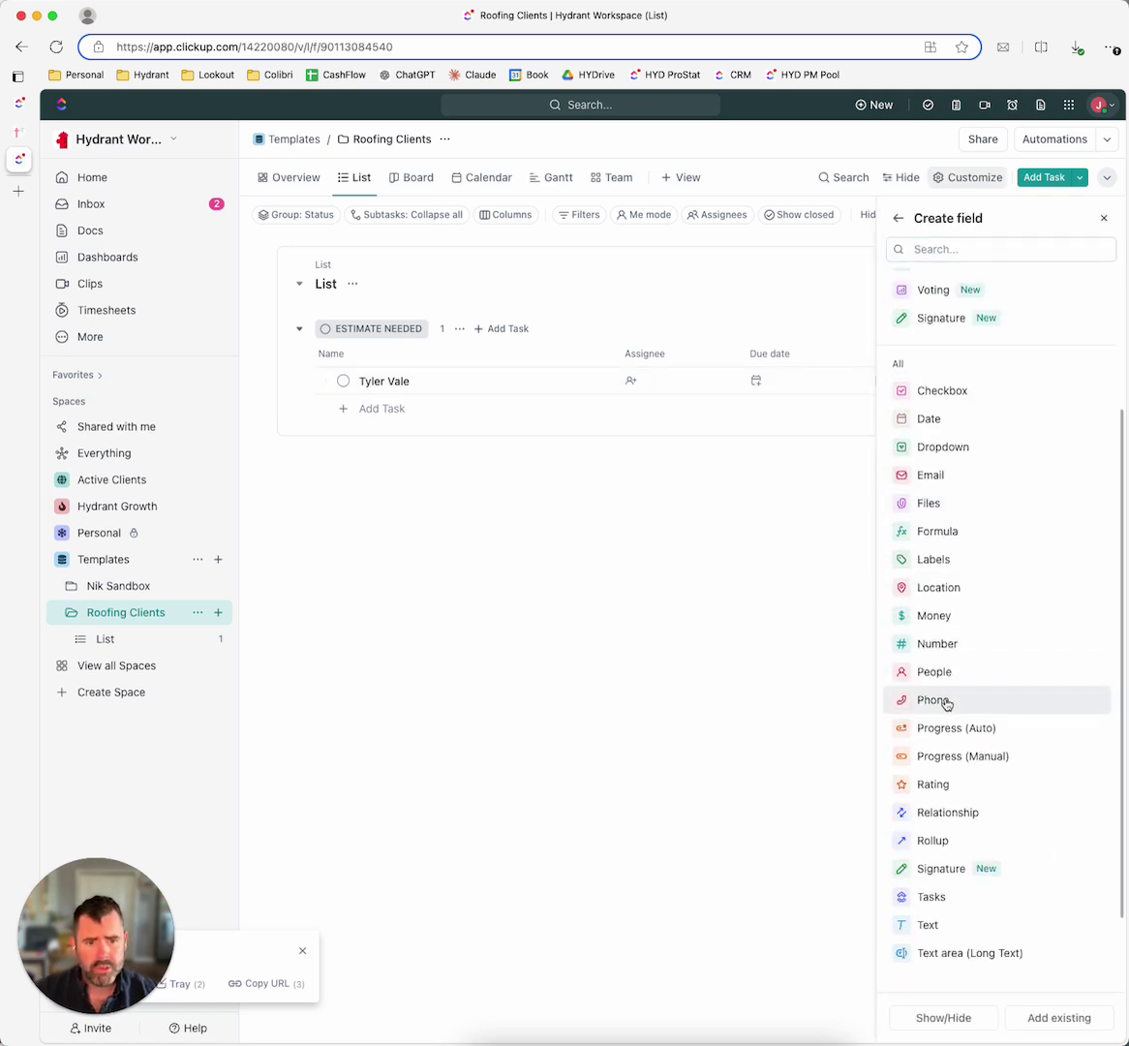
{"action": "left_click", "coordinate": [946, 702]}
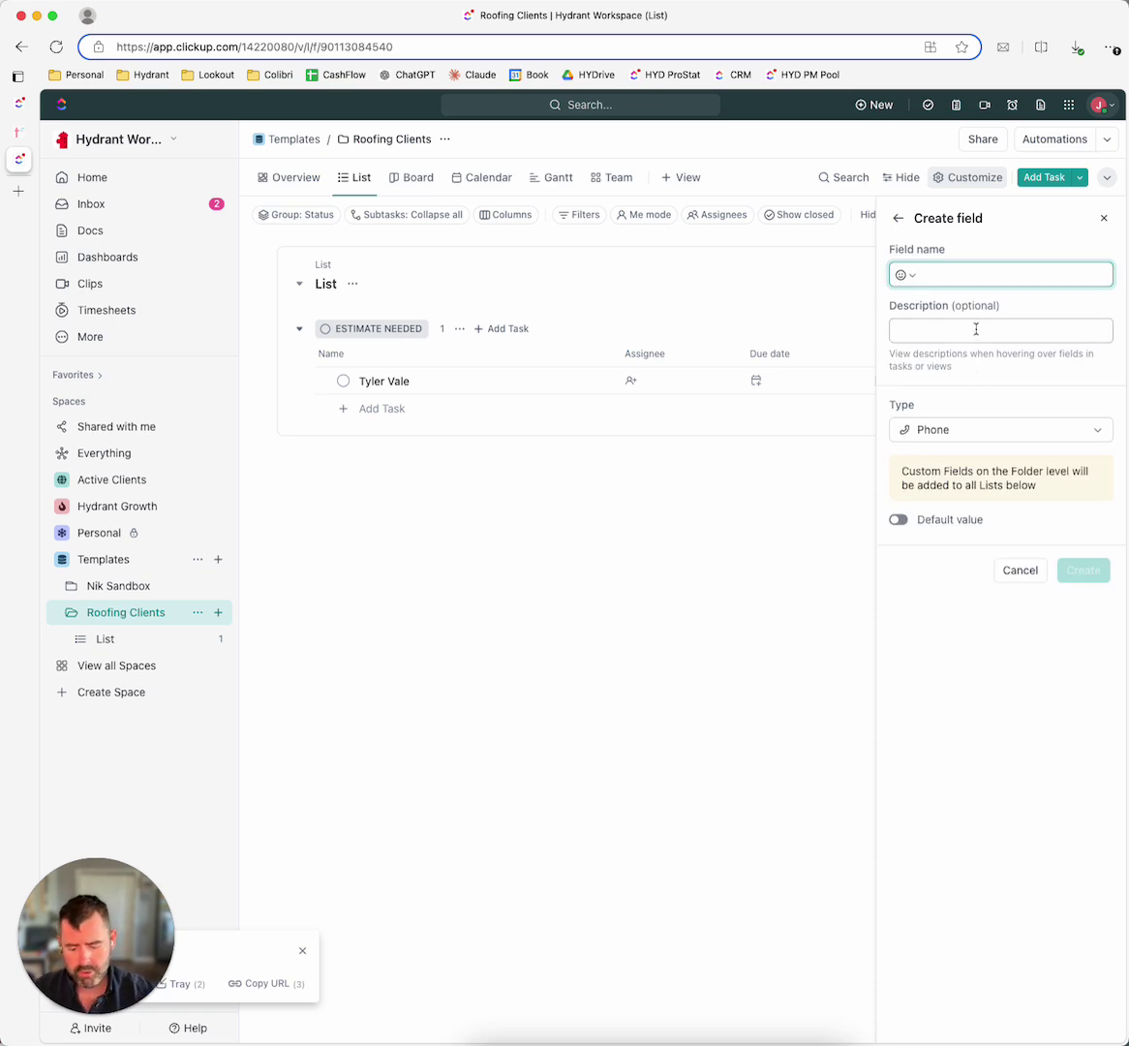
{"action": "type", "text": "Cl"}
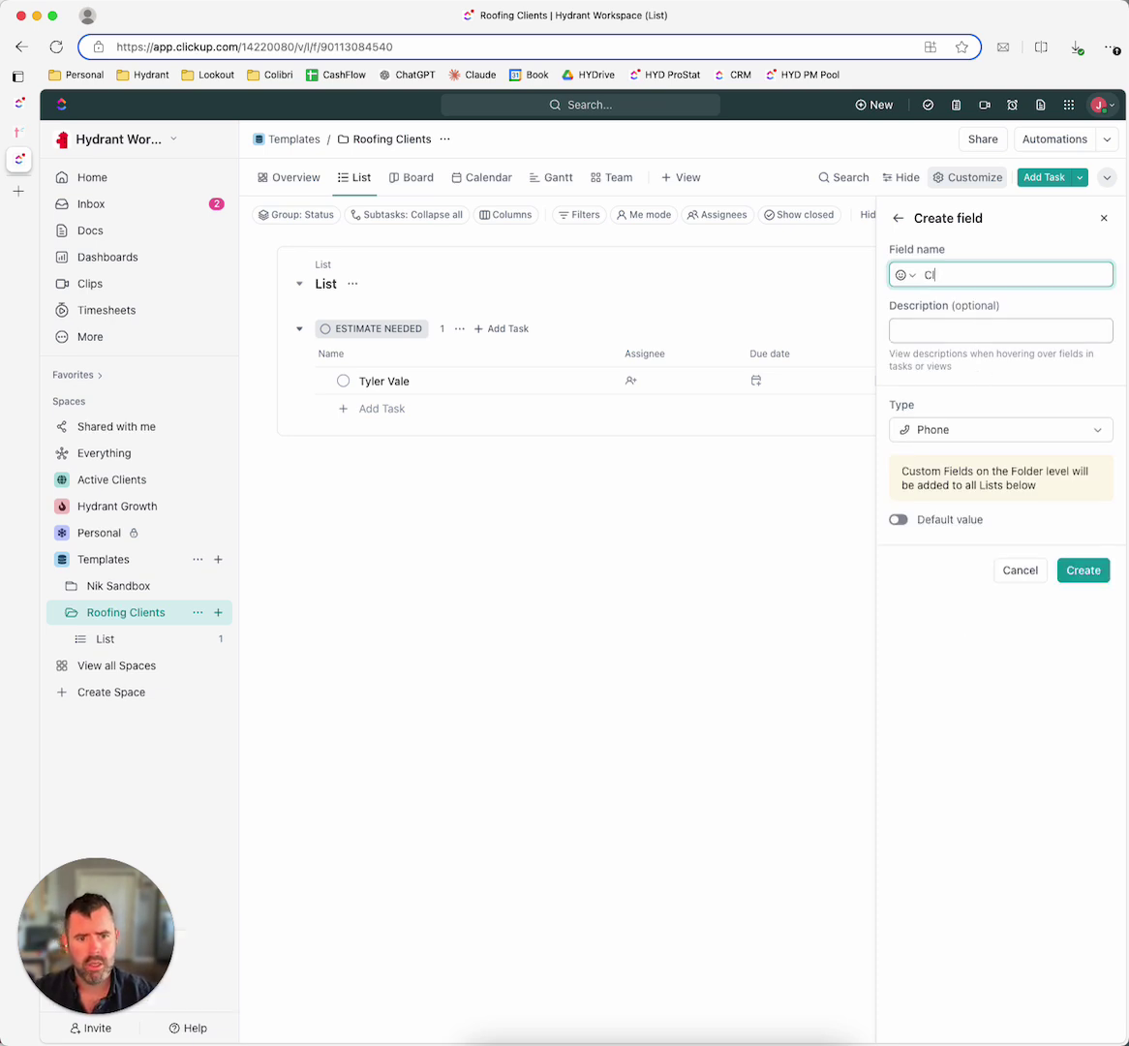
{"action": "type", "text": "ontact Number"}
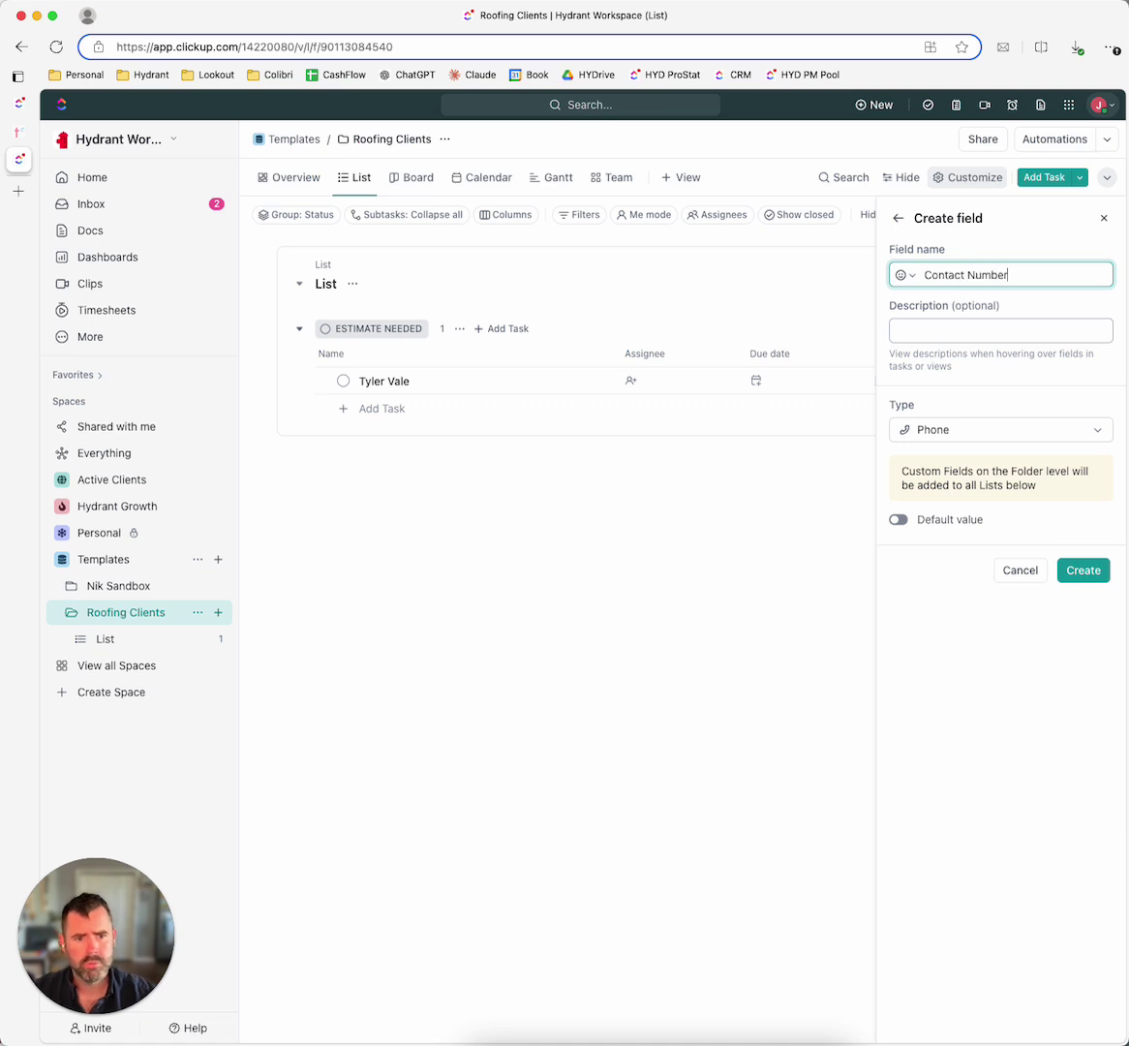
{"action": "left_click", "coordinate": [1083, 572]}
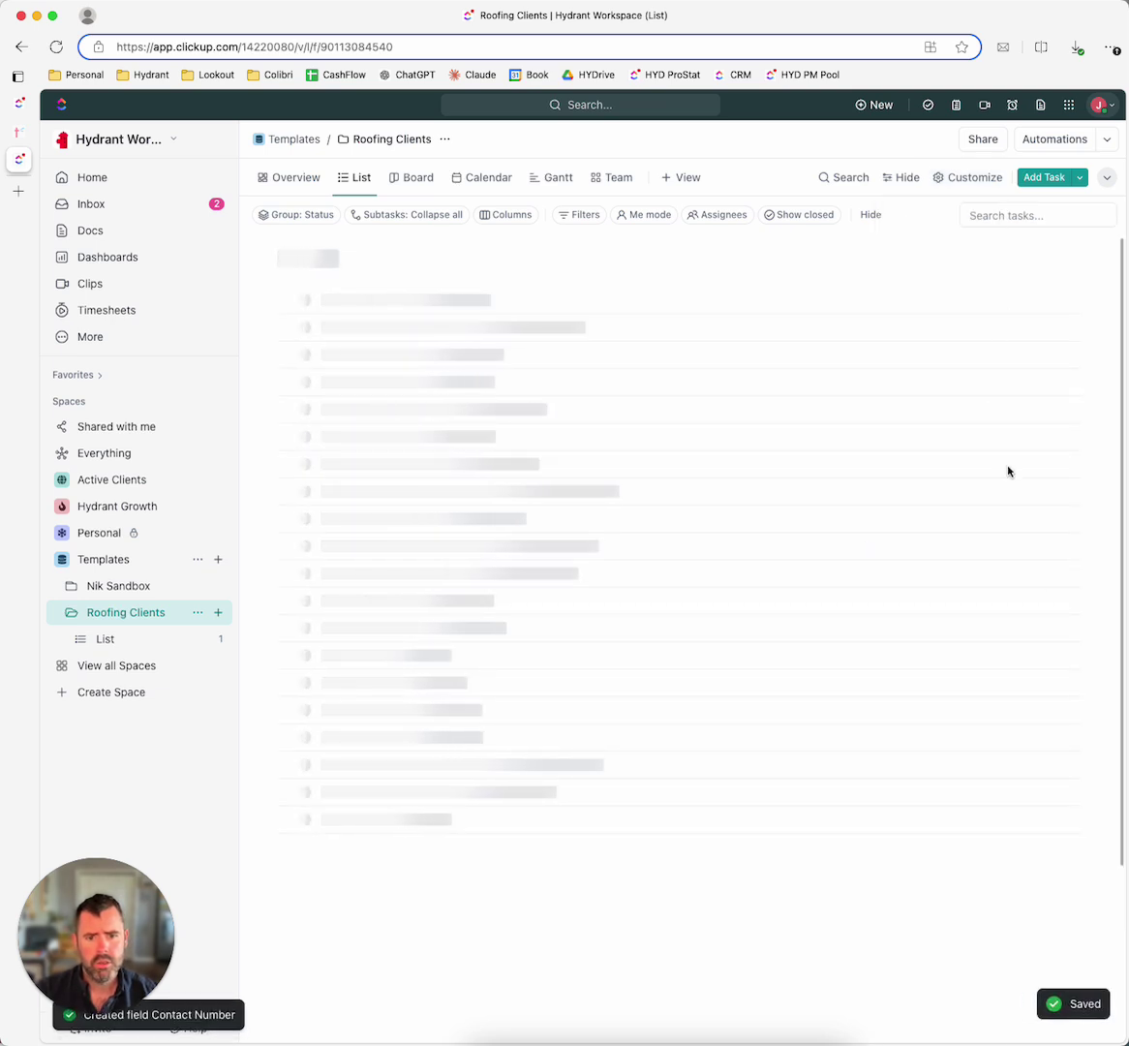
{"action": "left_click_drag", "start_coordinate": [1012, 357], "coordinate": [706, 380]}
Step: Enter the client's phone number in the Contact Number field
{"action": "left_click", "coordinate": [638, 380]}
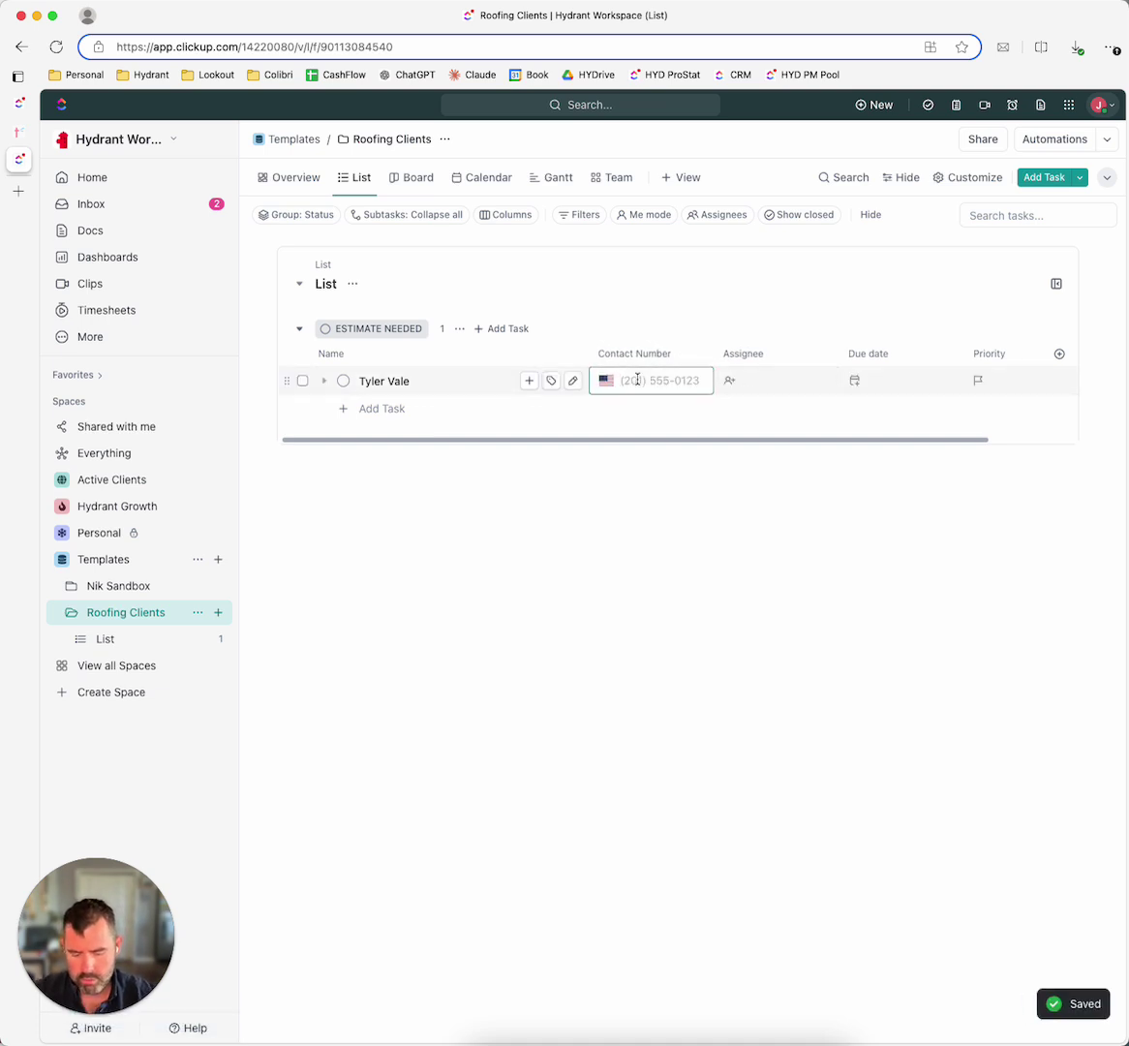
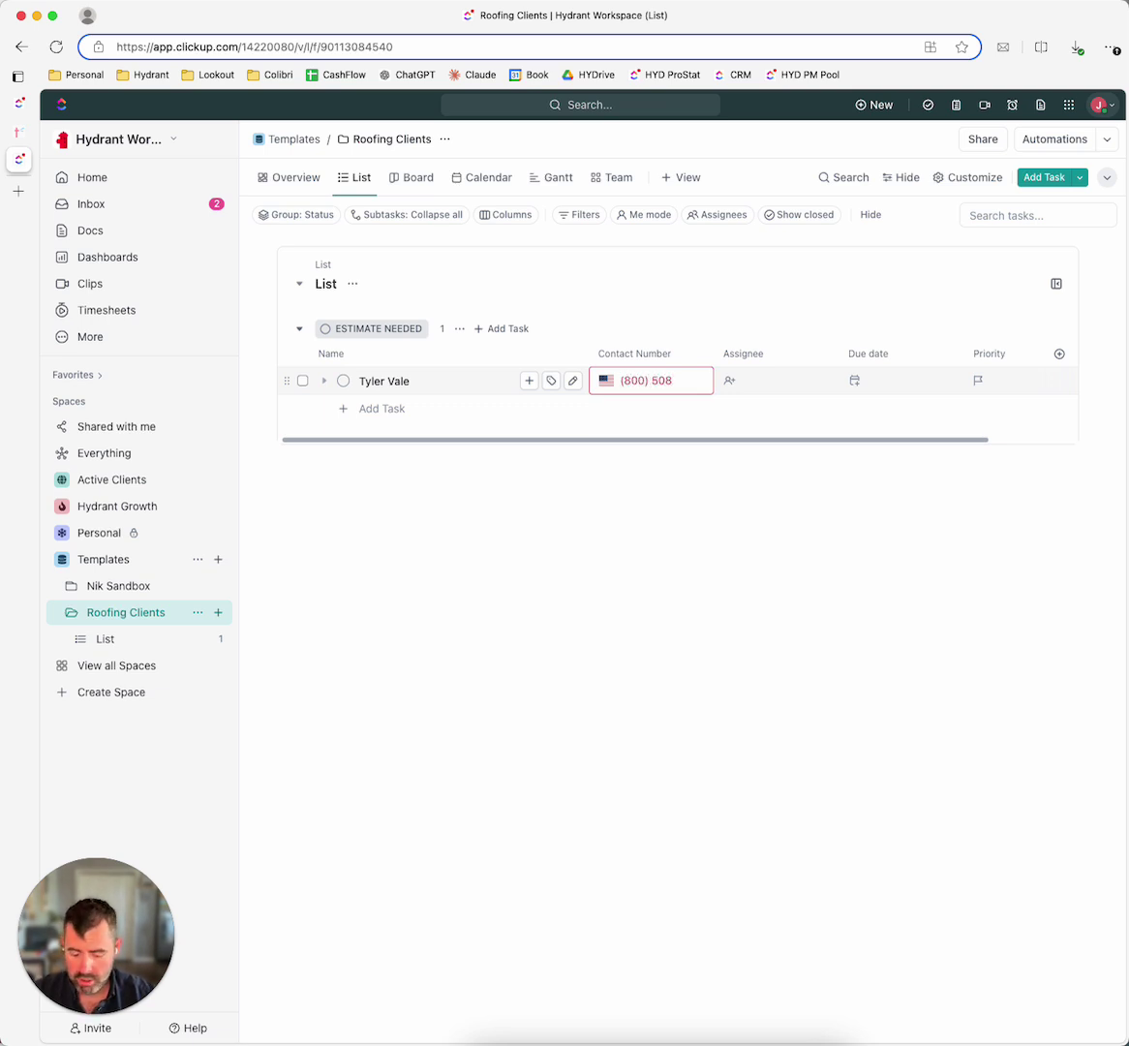
{"action": "left_click", "coordinate": [740, 498]}
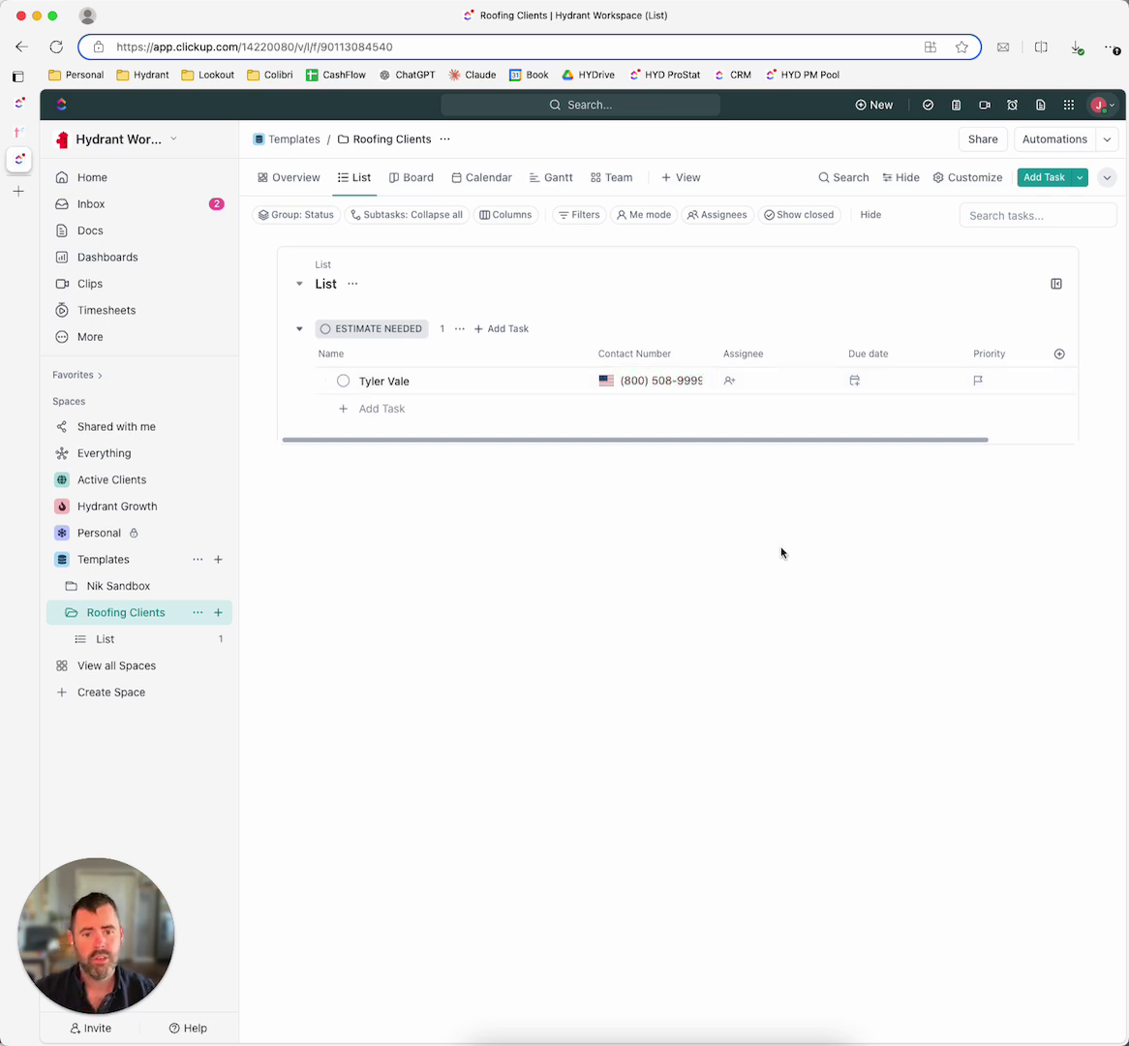
Step: Add a Money custom field named Project Value in US dollars
{"action": "left_click", "coordinate": [1059, 357]}
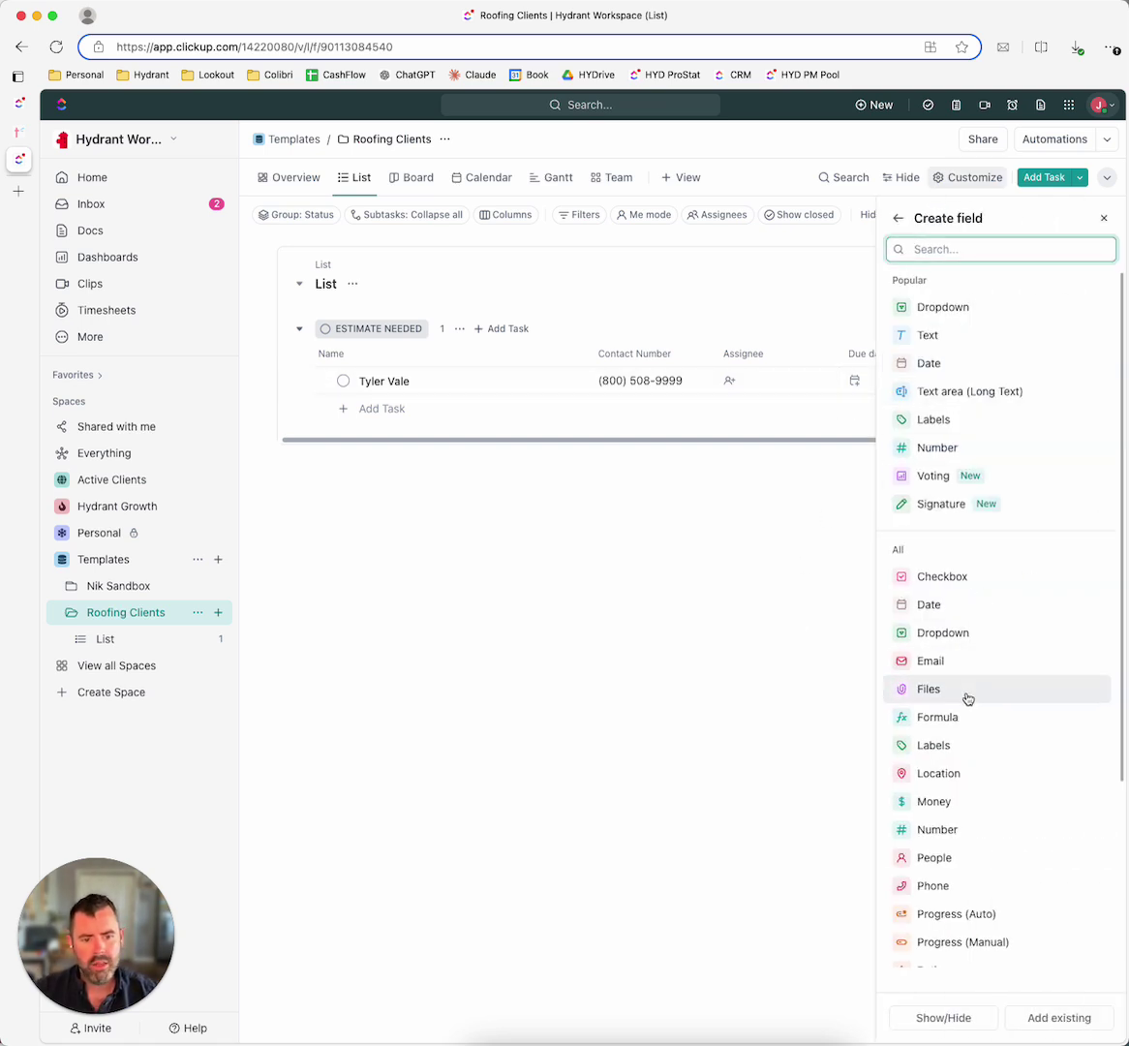
{"action": "scroll", "coordinate": [978, 702], "scroll_direction": "down", "scroll_amount": 2}
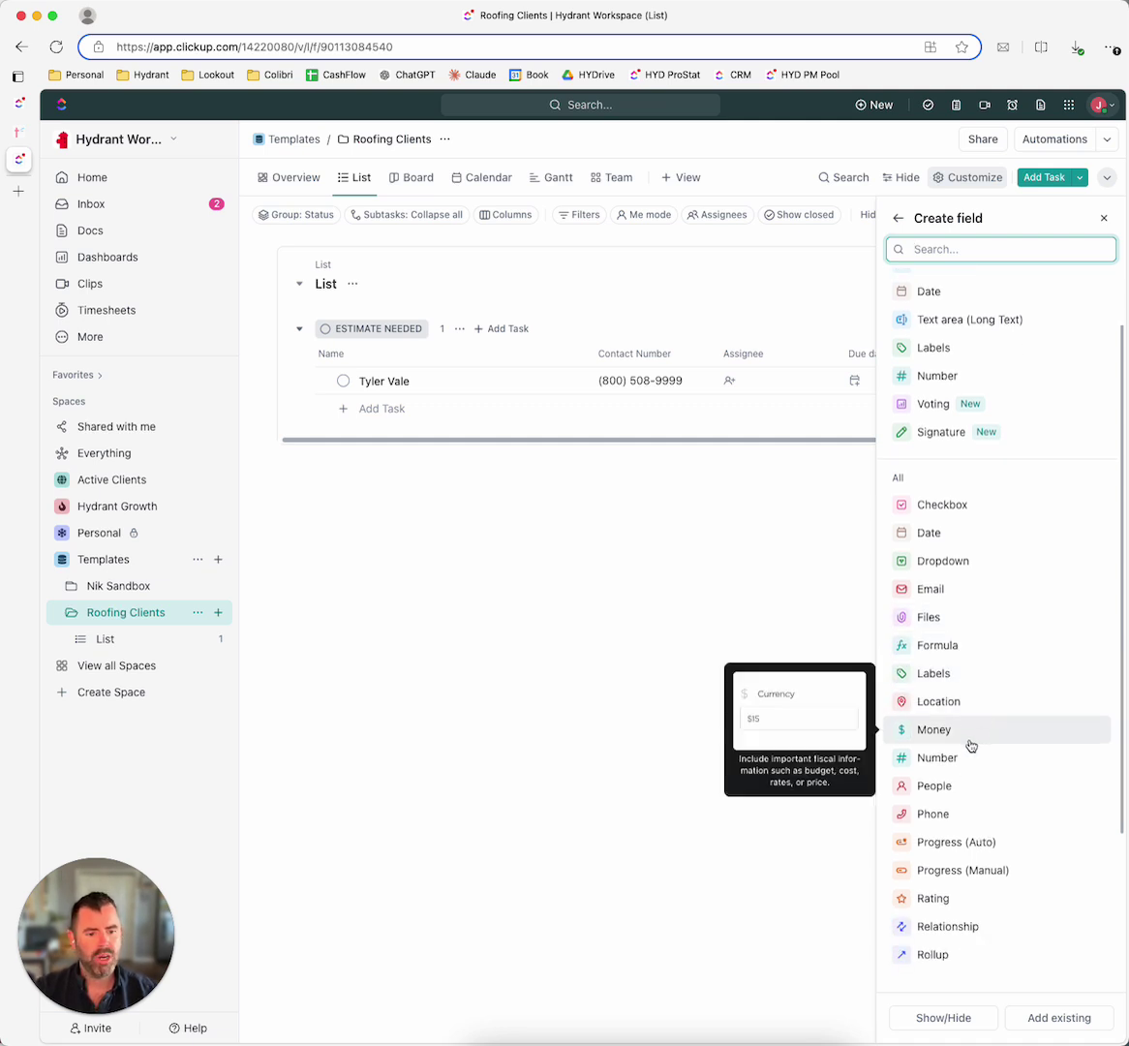
{"action": "left_click", "coordinate": [971, 744]}
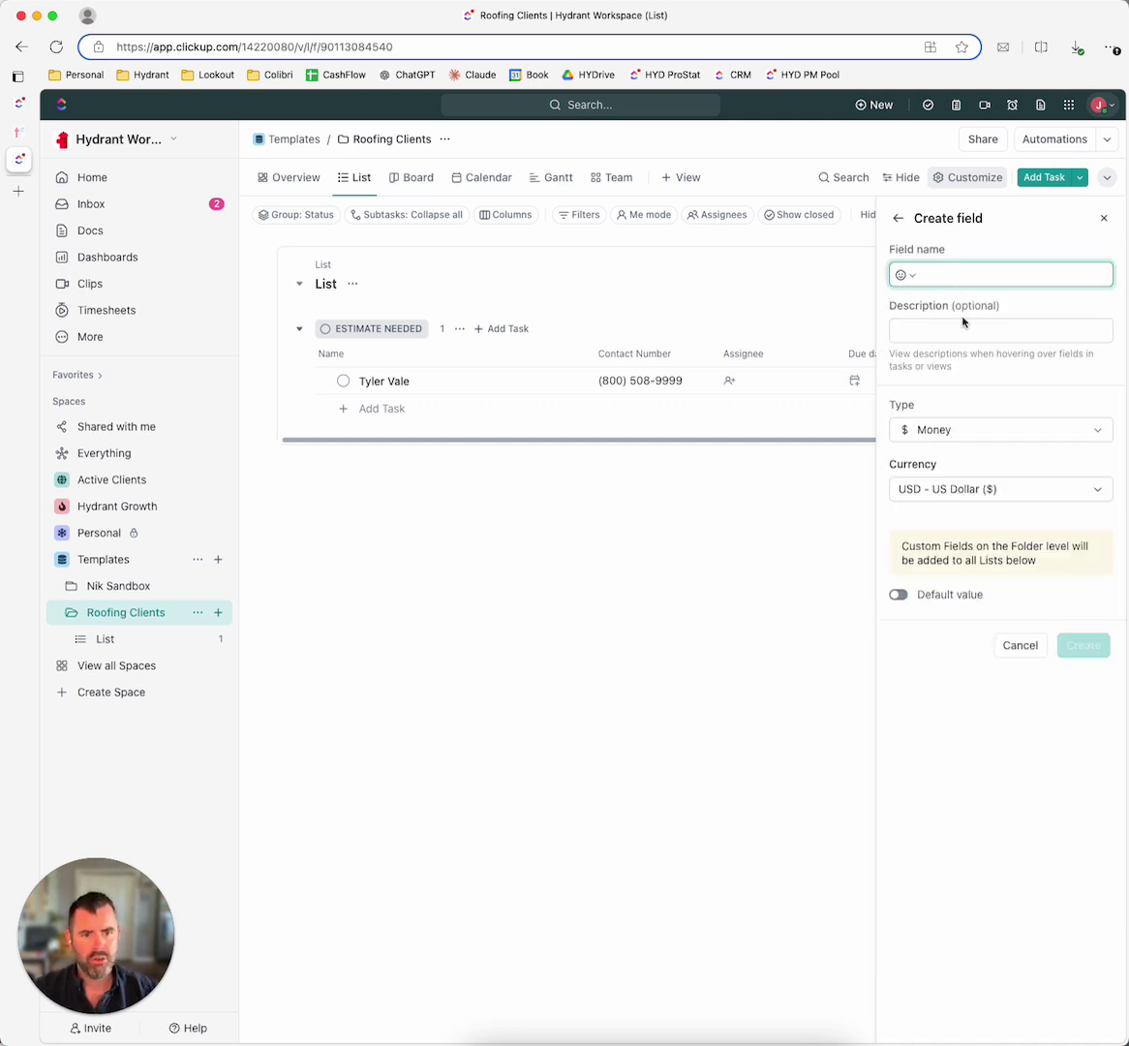
{"action": "type", "text": "Project Value"}
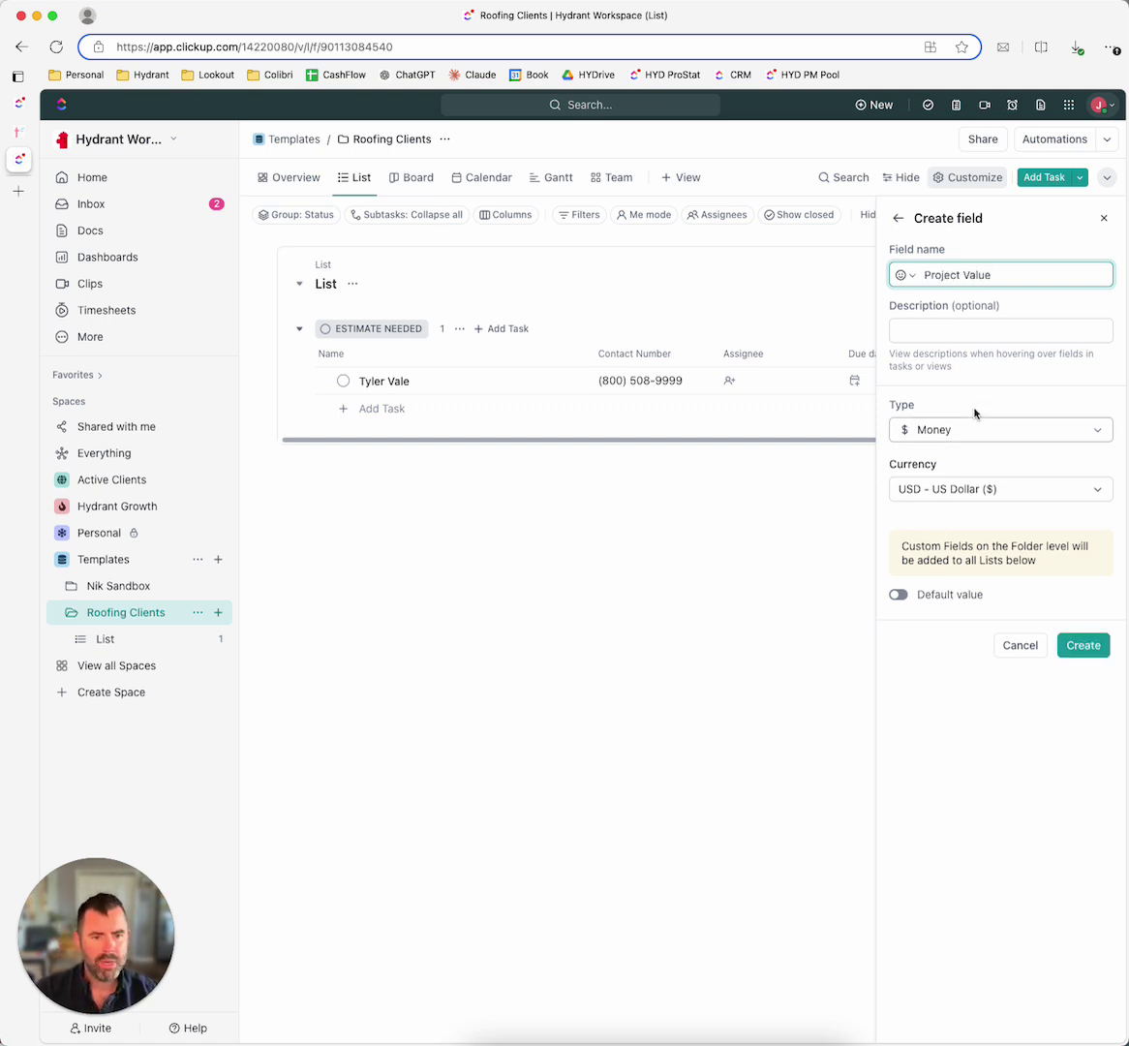
{"action": "left_click", "coordinate": [1084, 644]}
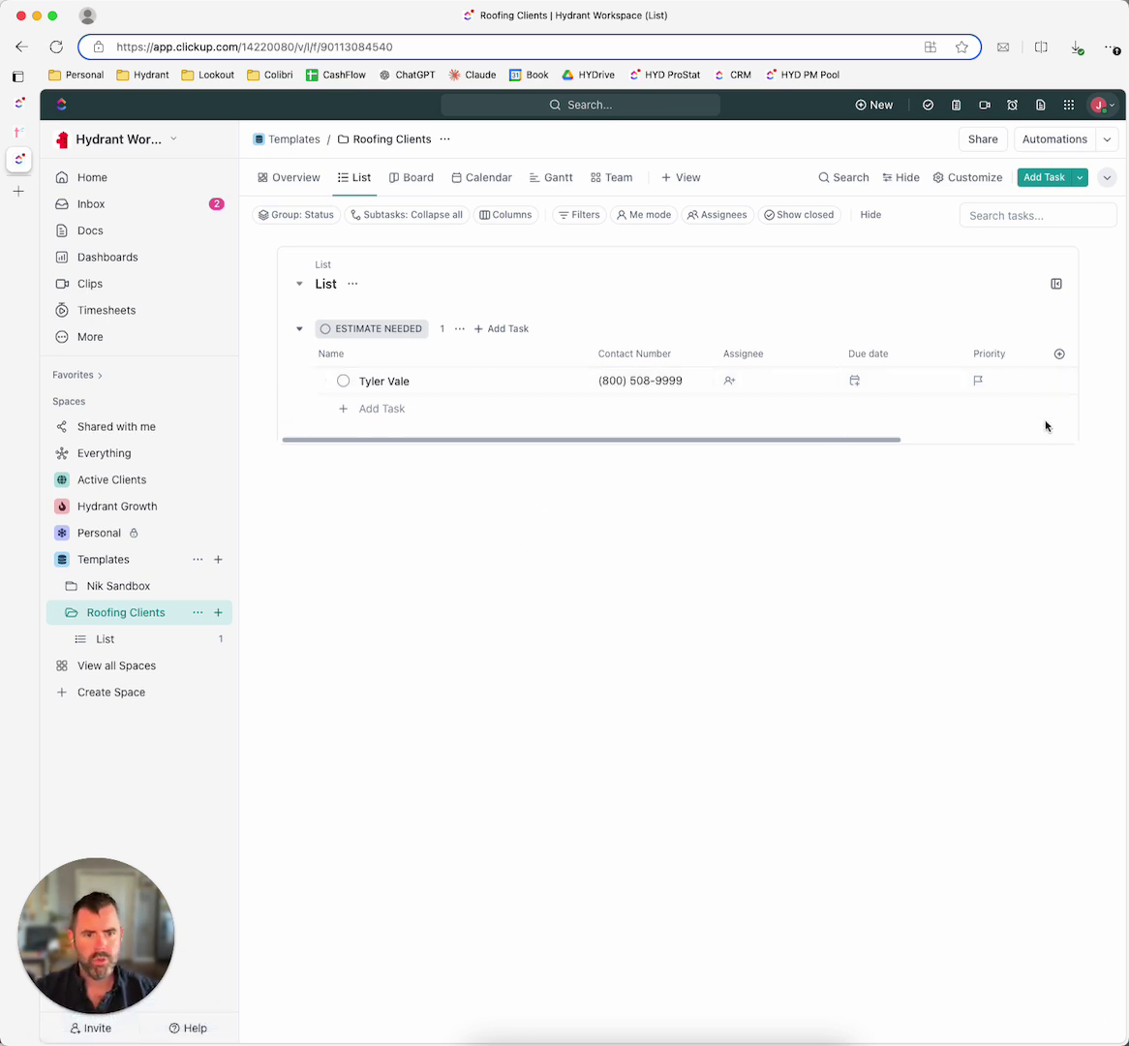
Step: Scroll the list table across to reach the Project Value column
{"action": "left_click_drag", "start_coordinate": [769, 442], "coordinate": [958, 451]}
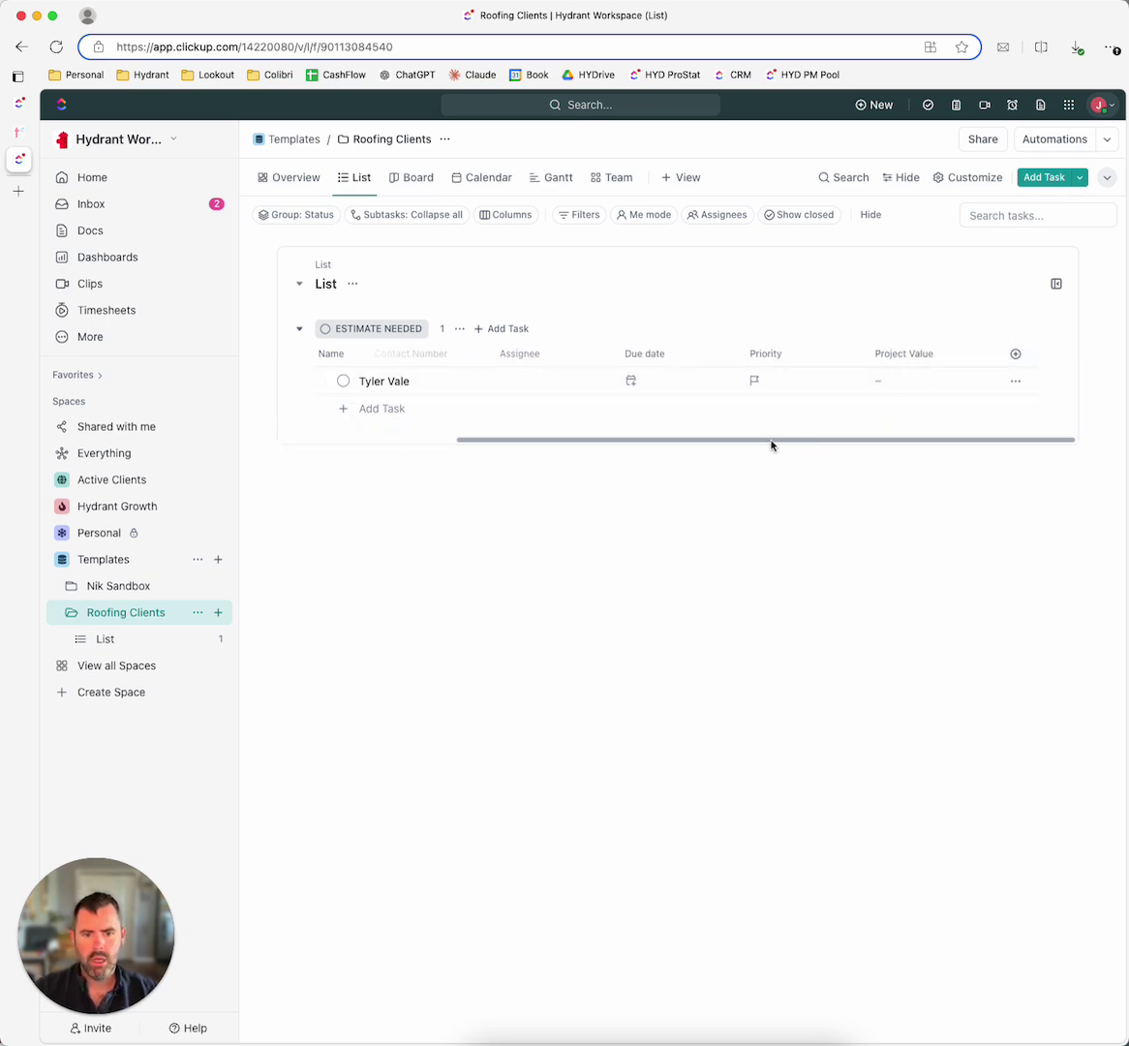
{"action": "left_click_drag", "start_coordinate": [771, 444], "coordinate": [559, 447]}
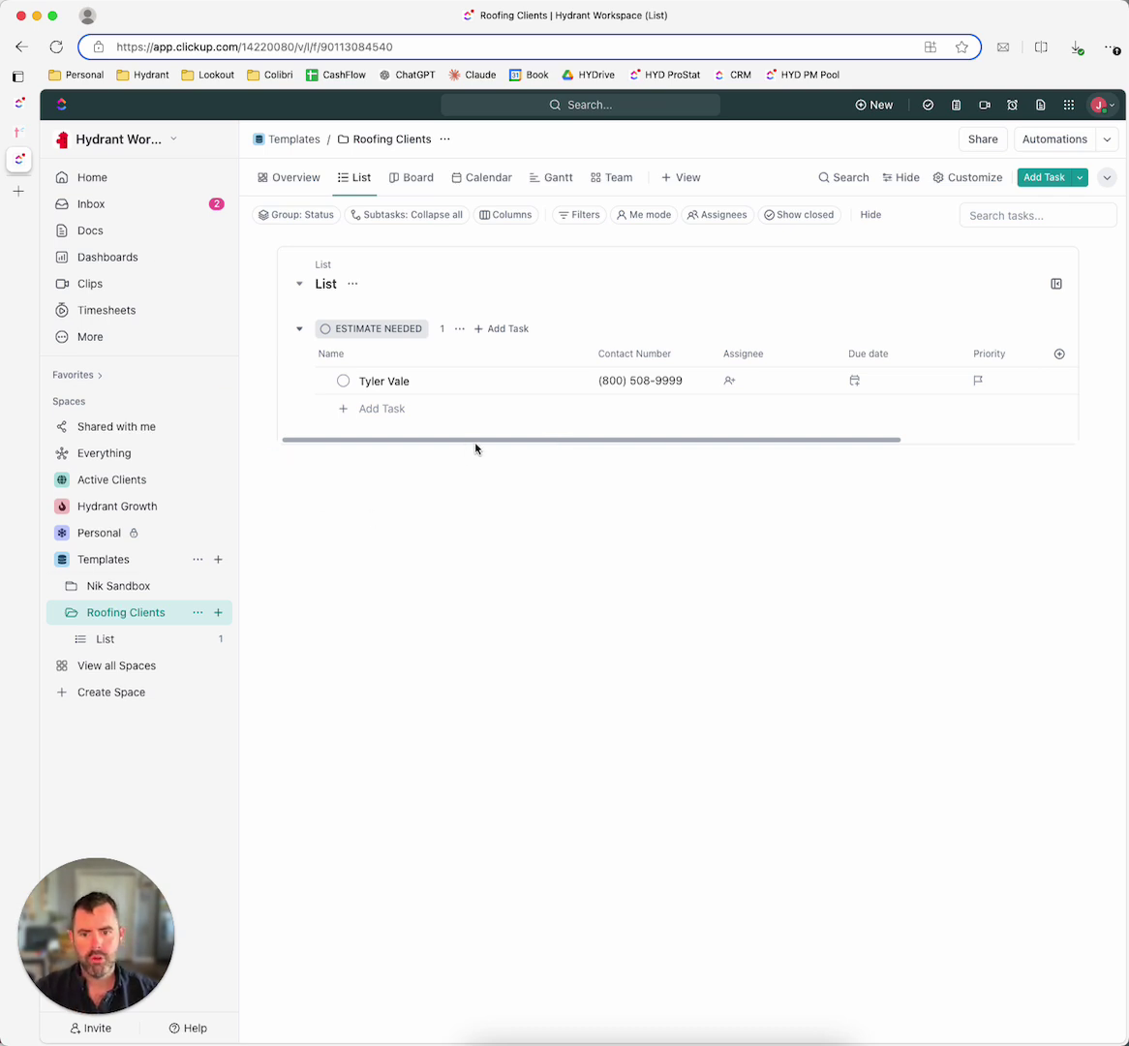
{"action": "mouse_move", "coordinate": [483, 447]}
{"action": "left_mouse_down"}
{"action": "mouse_move", "coordinate": [511, 448]}
{"action": "mouse_move", "coordinate": [490, 453]}
{"action": "left_mouse_up"}
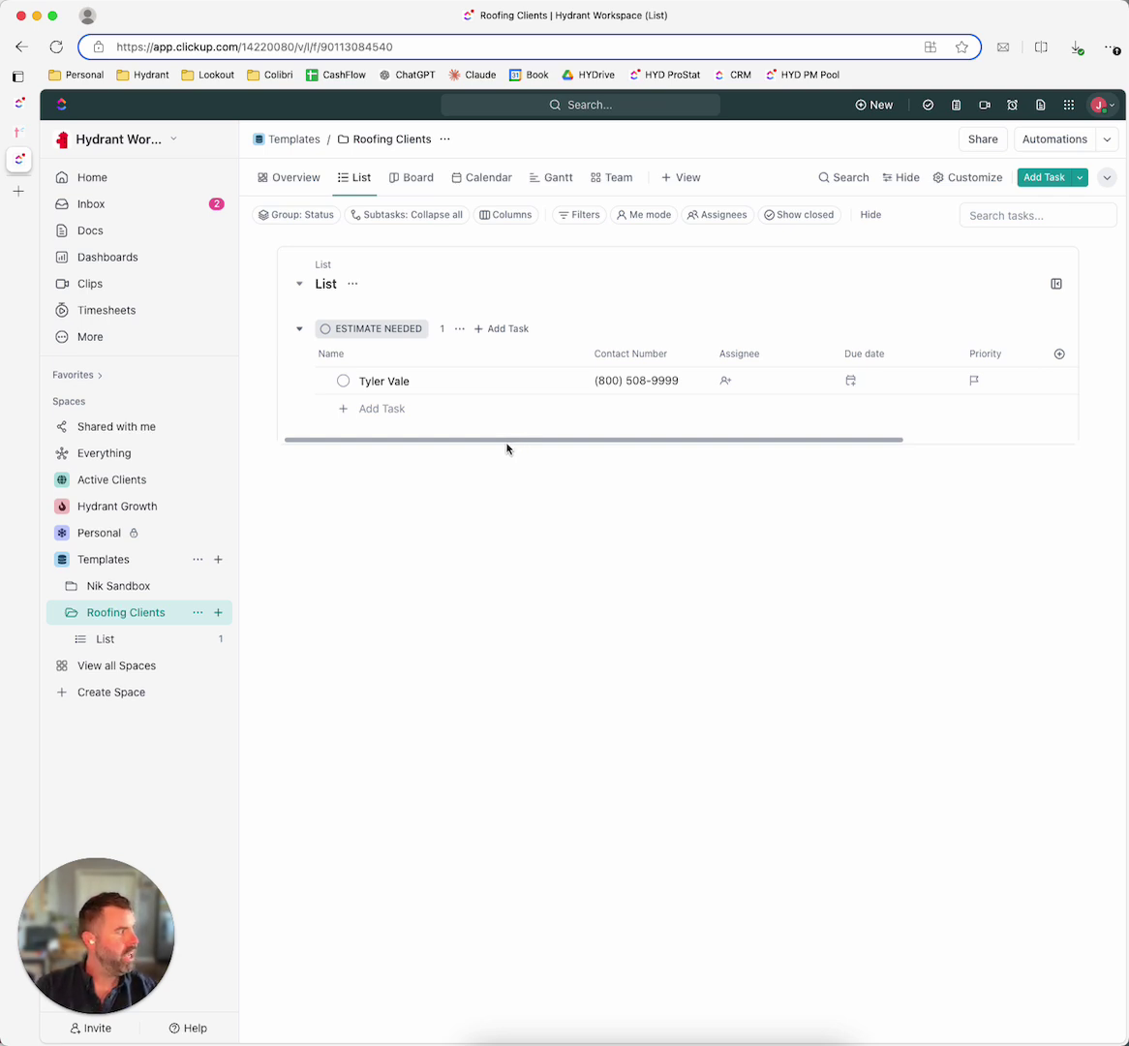
{"action": "left_click_drag", "start_coordinate": [499, 445], "coordinate": [500, 450]}
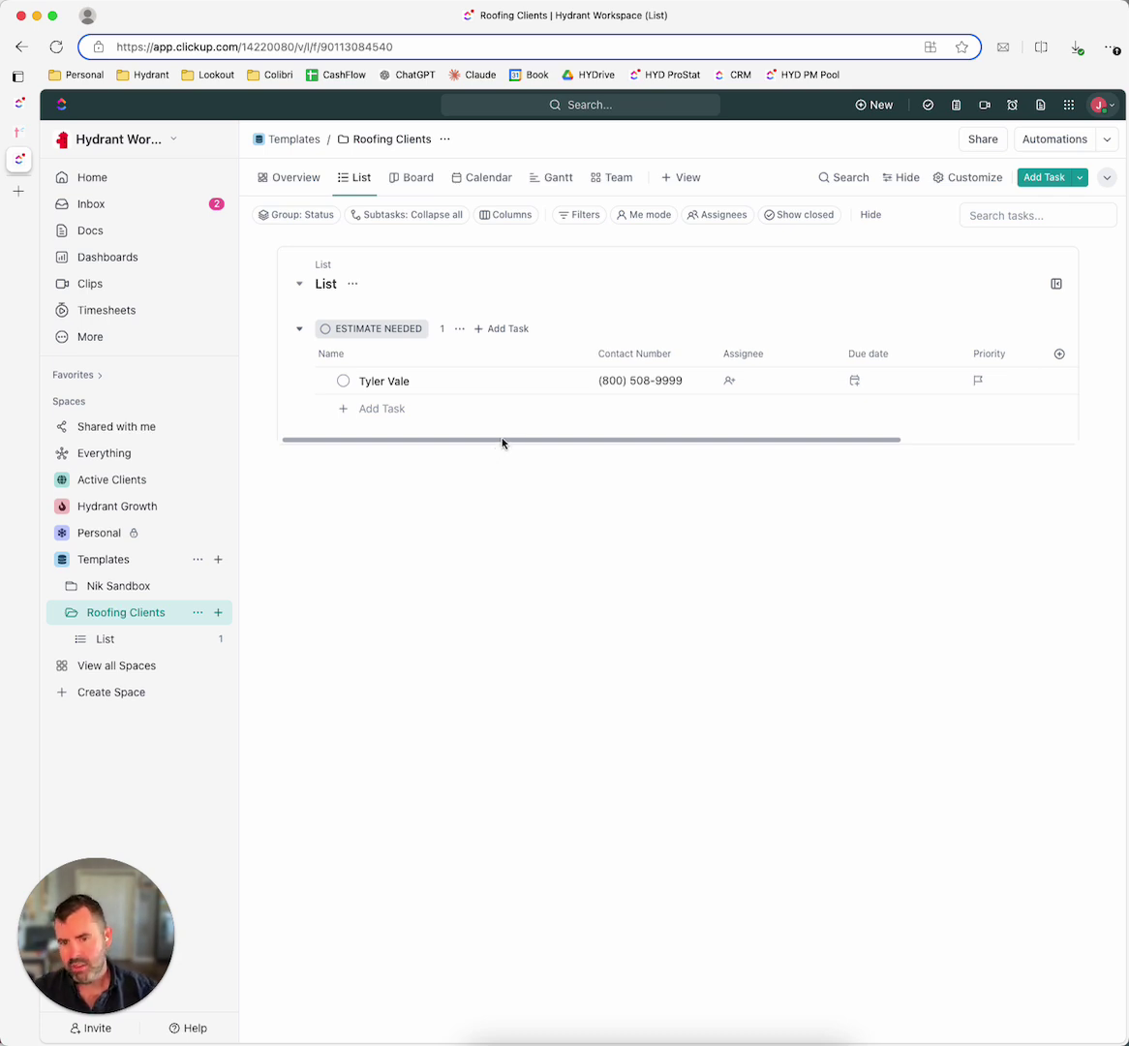
{"action": "left_click", "coordinate": [1060, 353]}
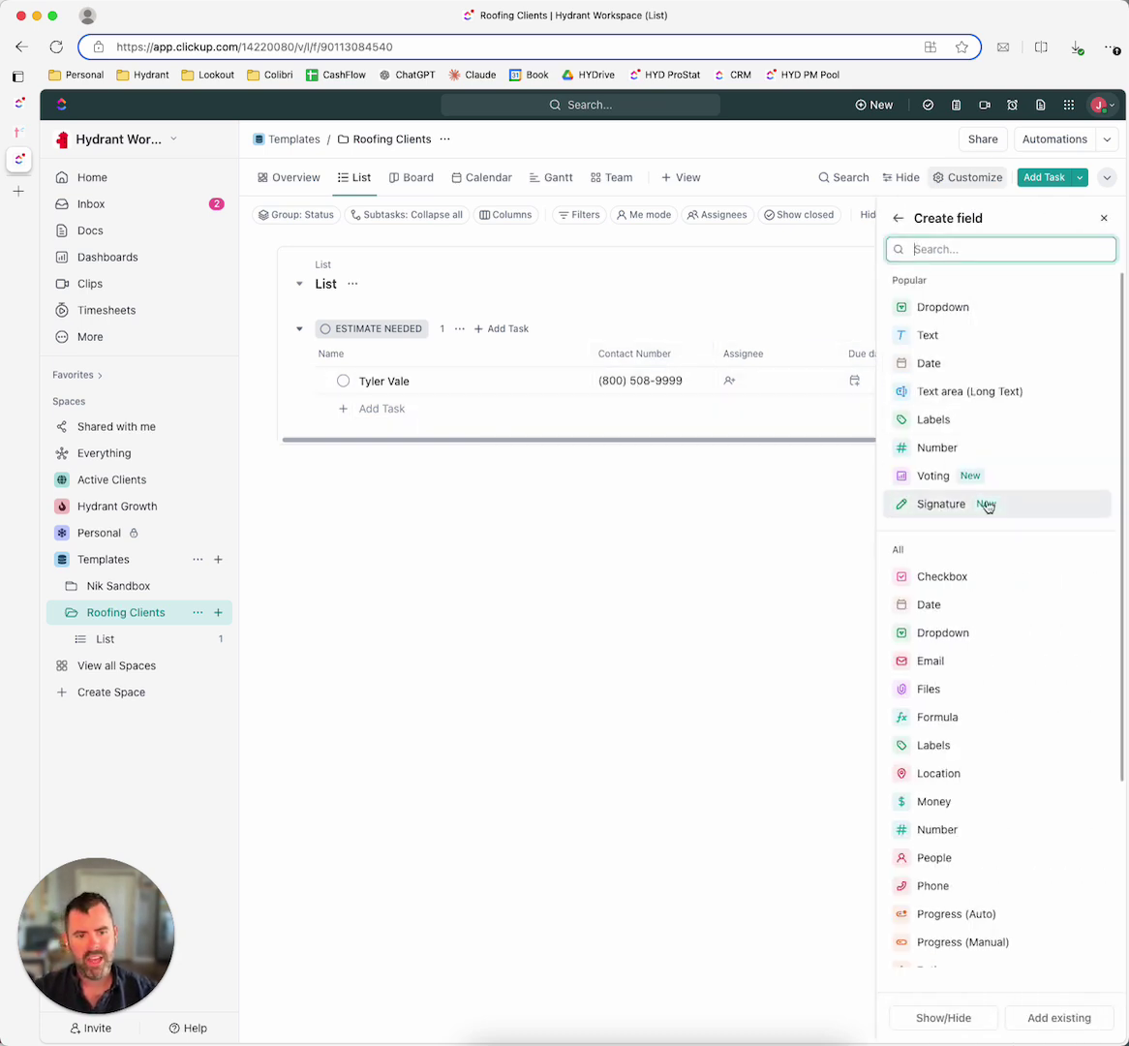
{"action": "left_click", "coordinate": [640, 722]}
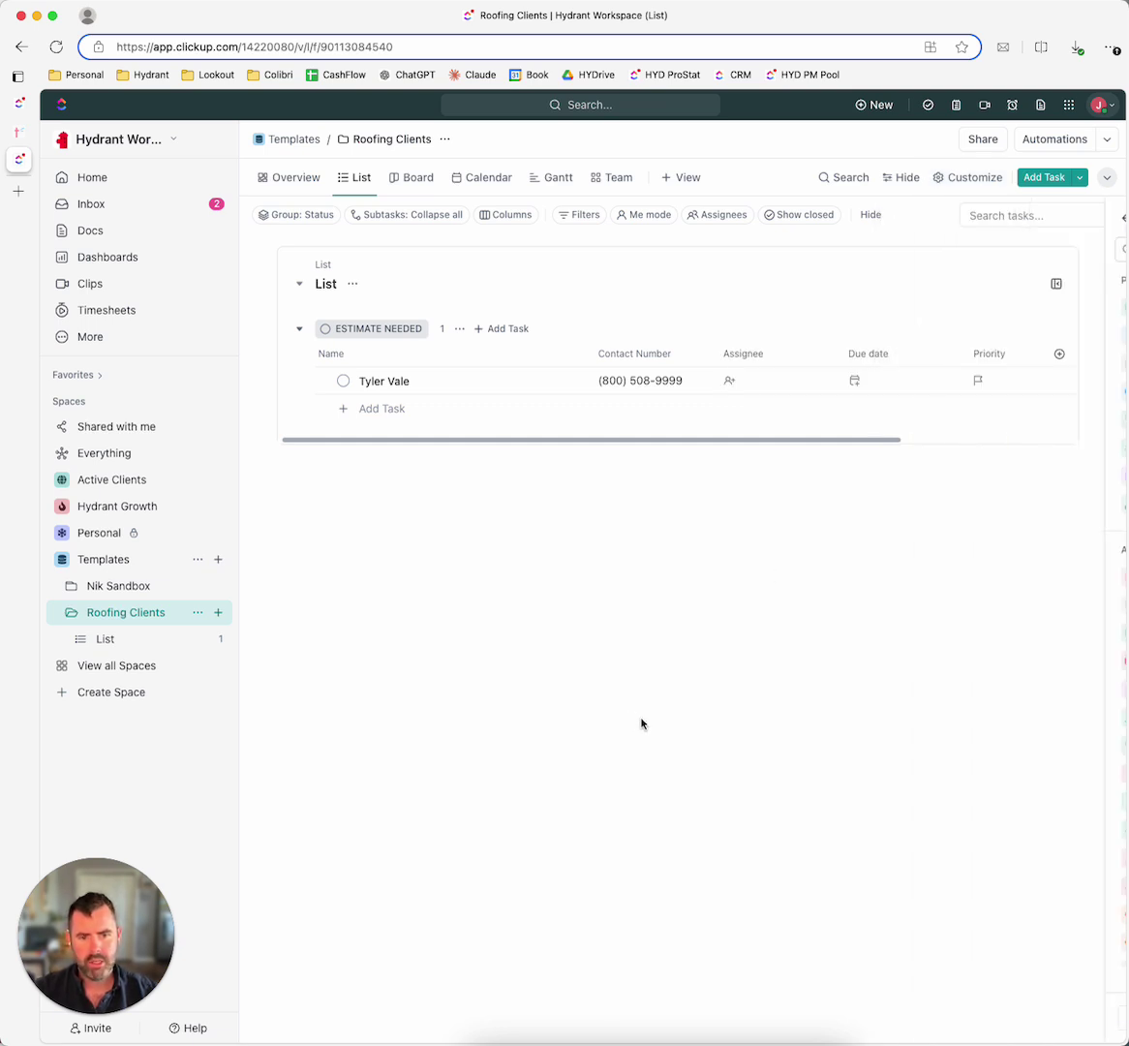
{"action": "left_click_drag", "start_coordinate": [707, 444], "coordinate": [953, 459]}
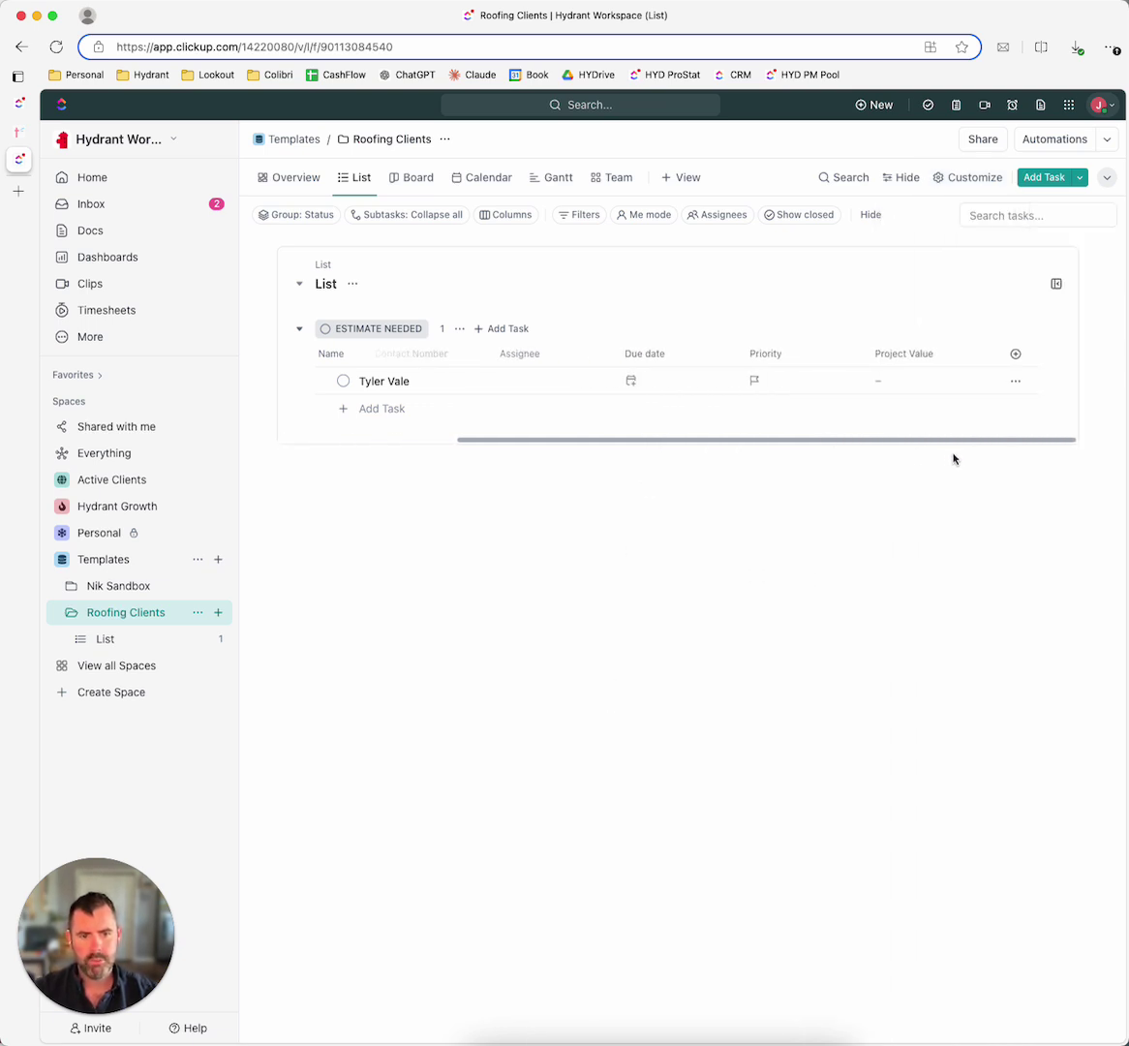
Step: Set the client task's Project Value to $8,500
{"action": "left_click", "coordinate": [893, 380]}
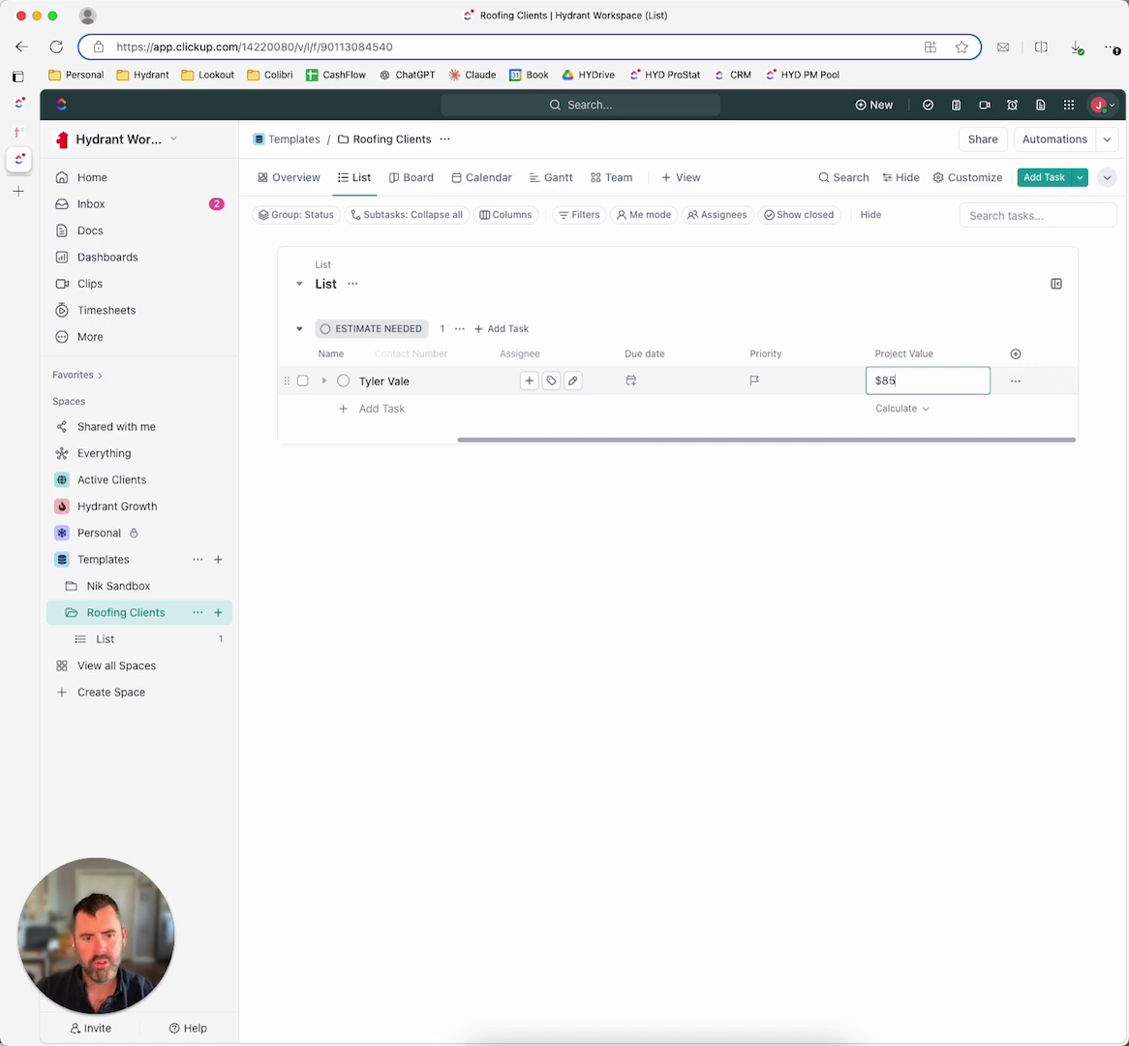
{"action": "left_click", "coordinate": [892, 585]}
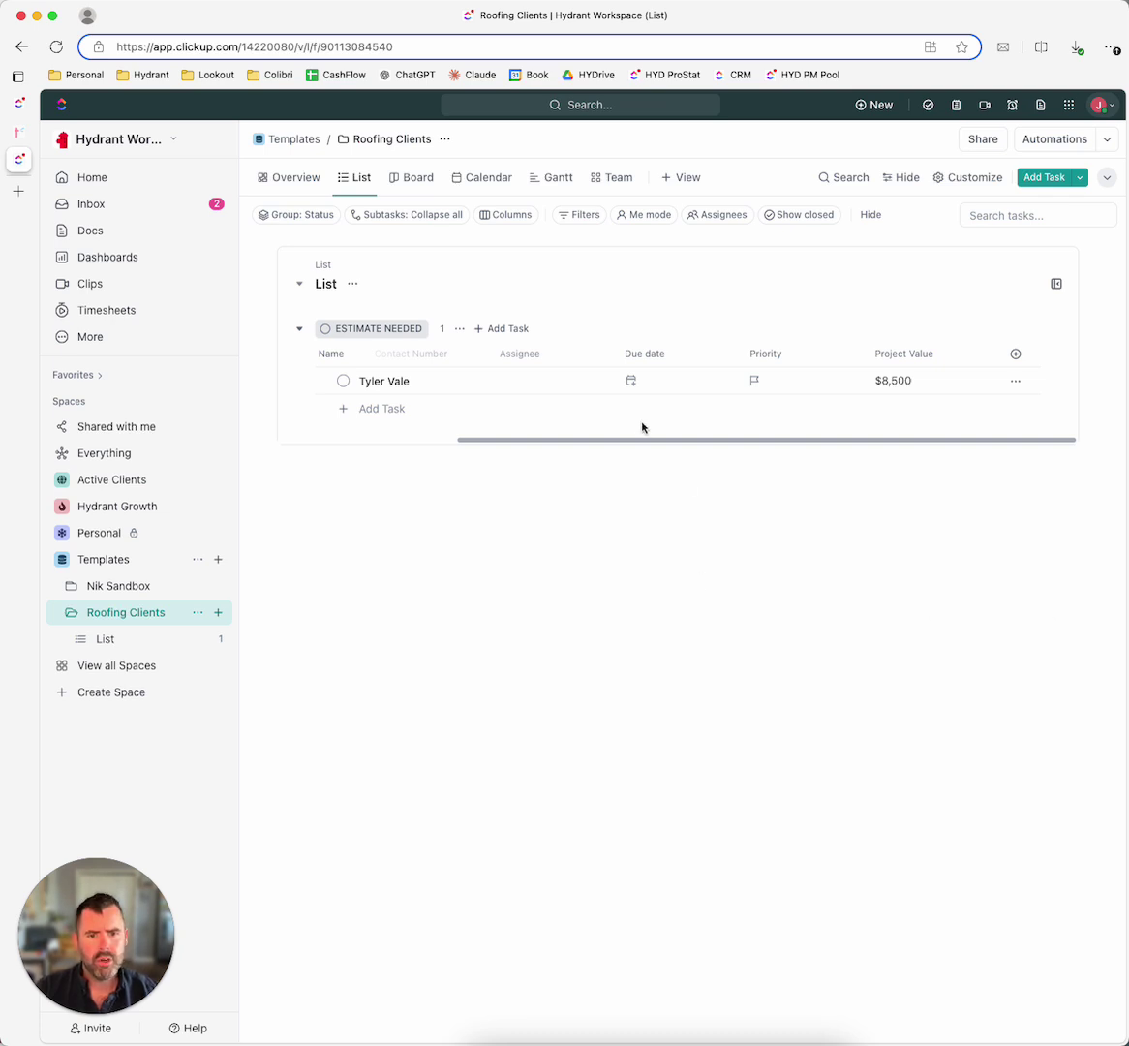
{"action": "mouse_move", "coordinate": [690, 441]}
{"action": "left_mouse_down"}
{"action": "mouse_move", "coordinate": [524, 442]}
{"action": "mouse_move", "coordinate": [706, 444]}
{"action": "left_mouse_up"}
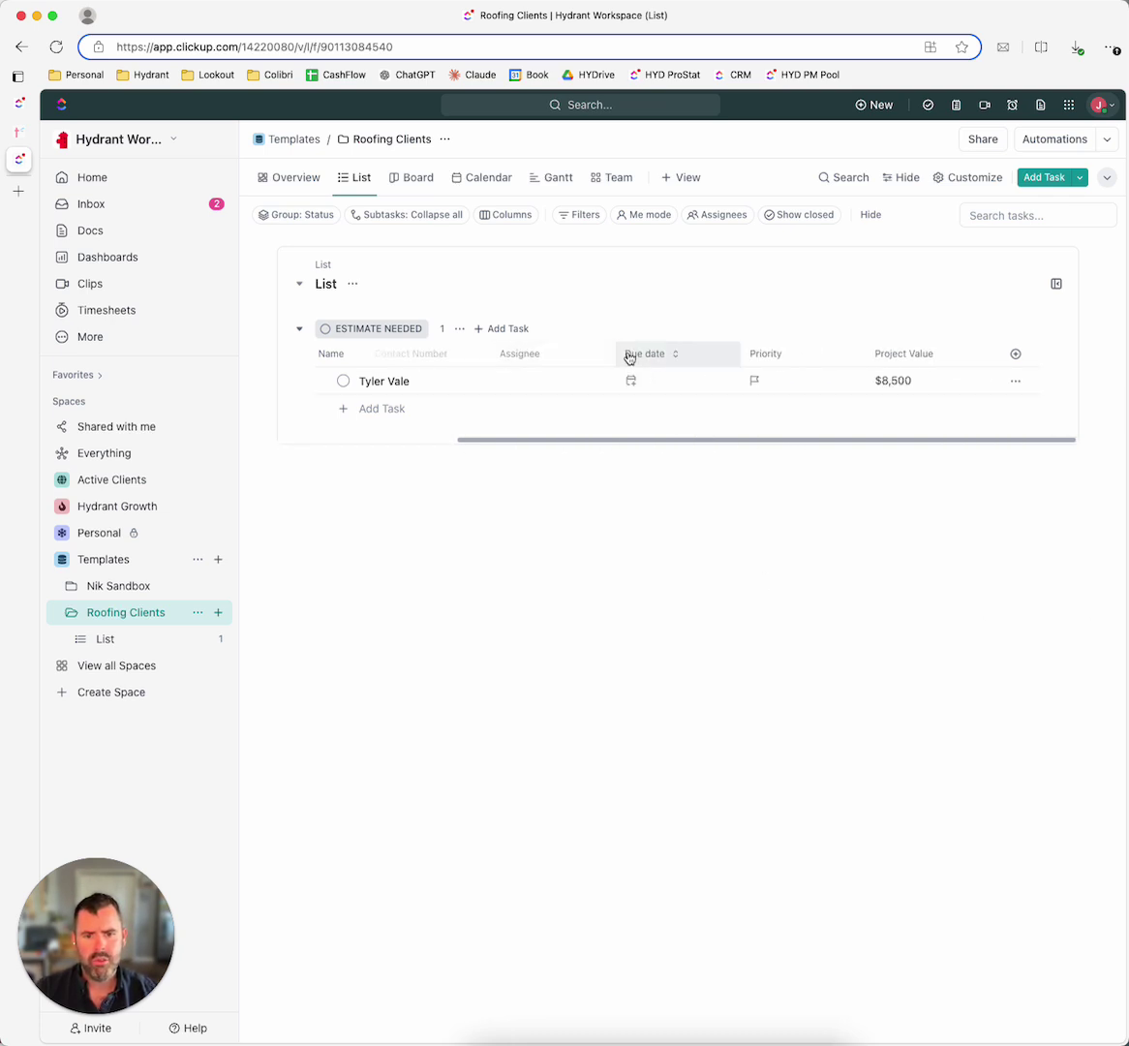
Step: Turn on the Start date field in Customize > Fields and move its column before Due date
{"action": "left_click", "coordinate": [1015, 354]}
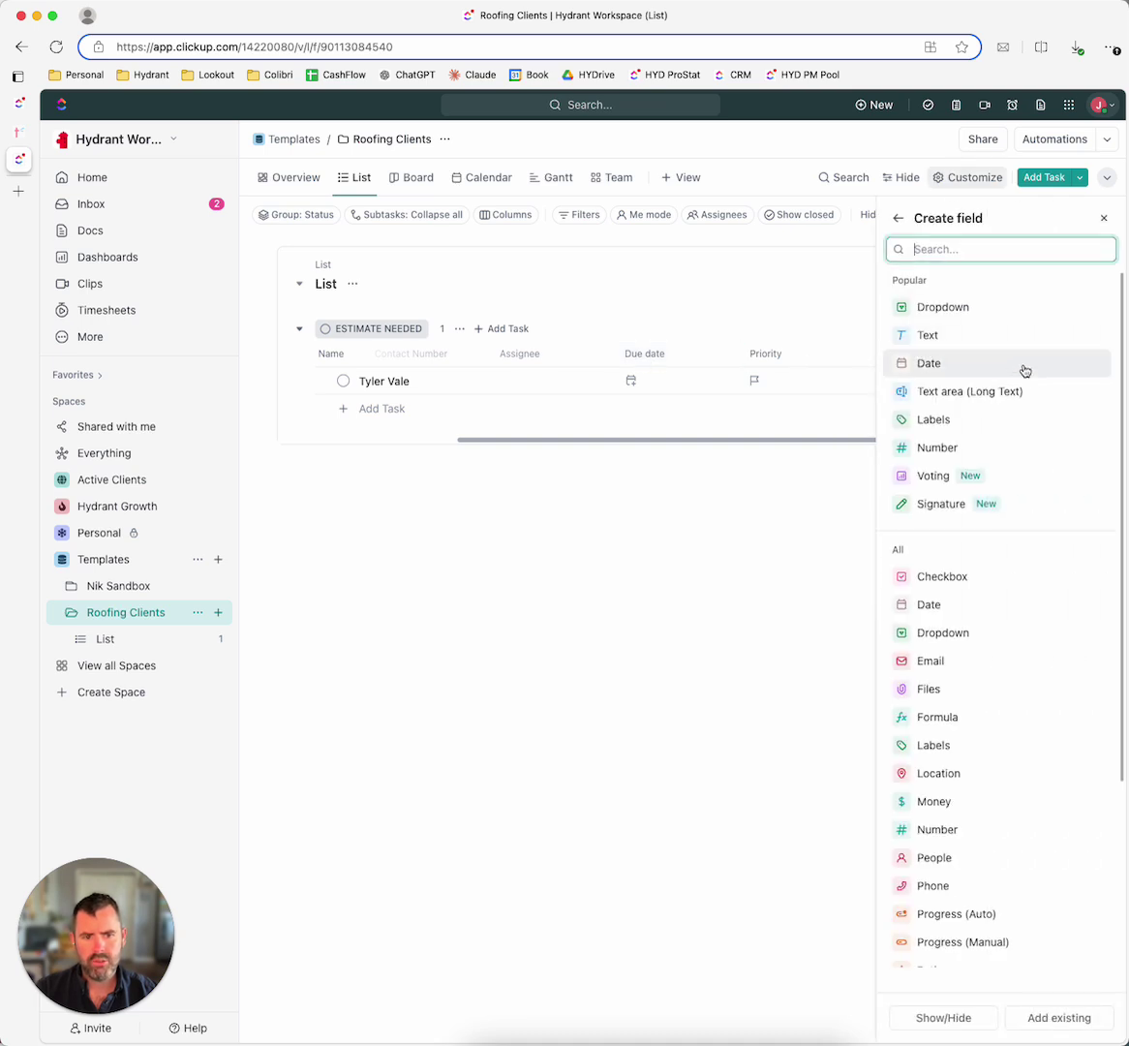
{"action": "scroll", "coordinate": [930, 566], "scroll_direction": "down", "scroll_amount": 5}
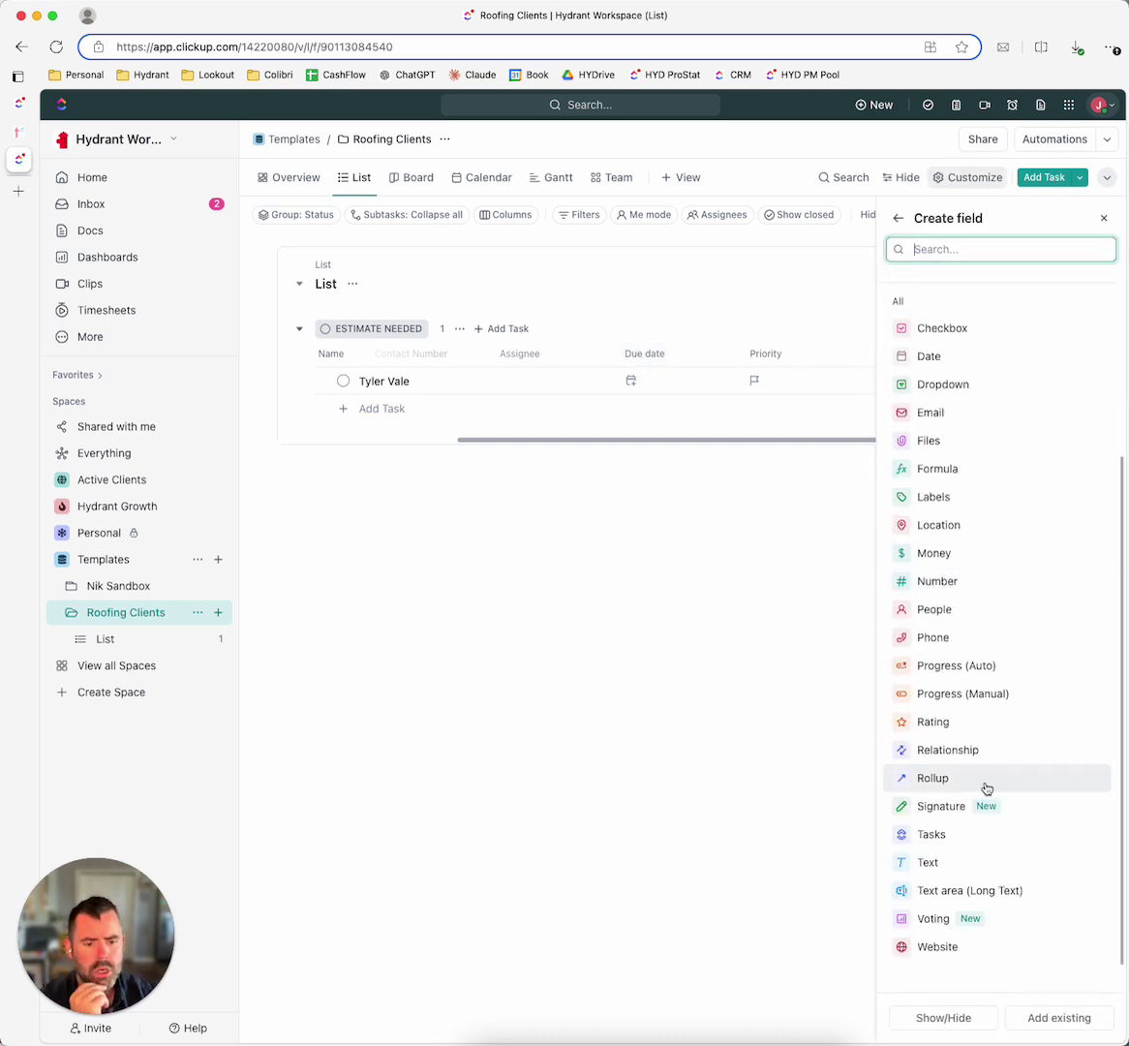
{"action": "scroll", "coordinate": [982, 823], "scroll_direction": "up", "scroll_amount": 5}
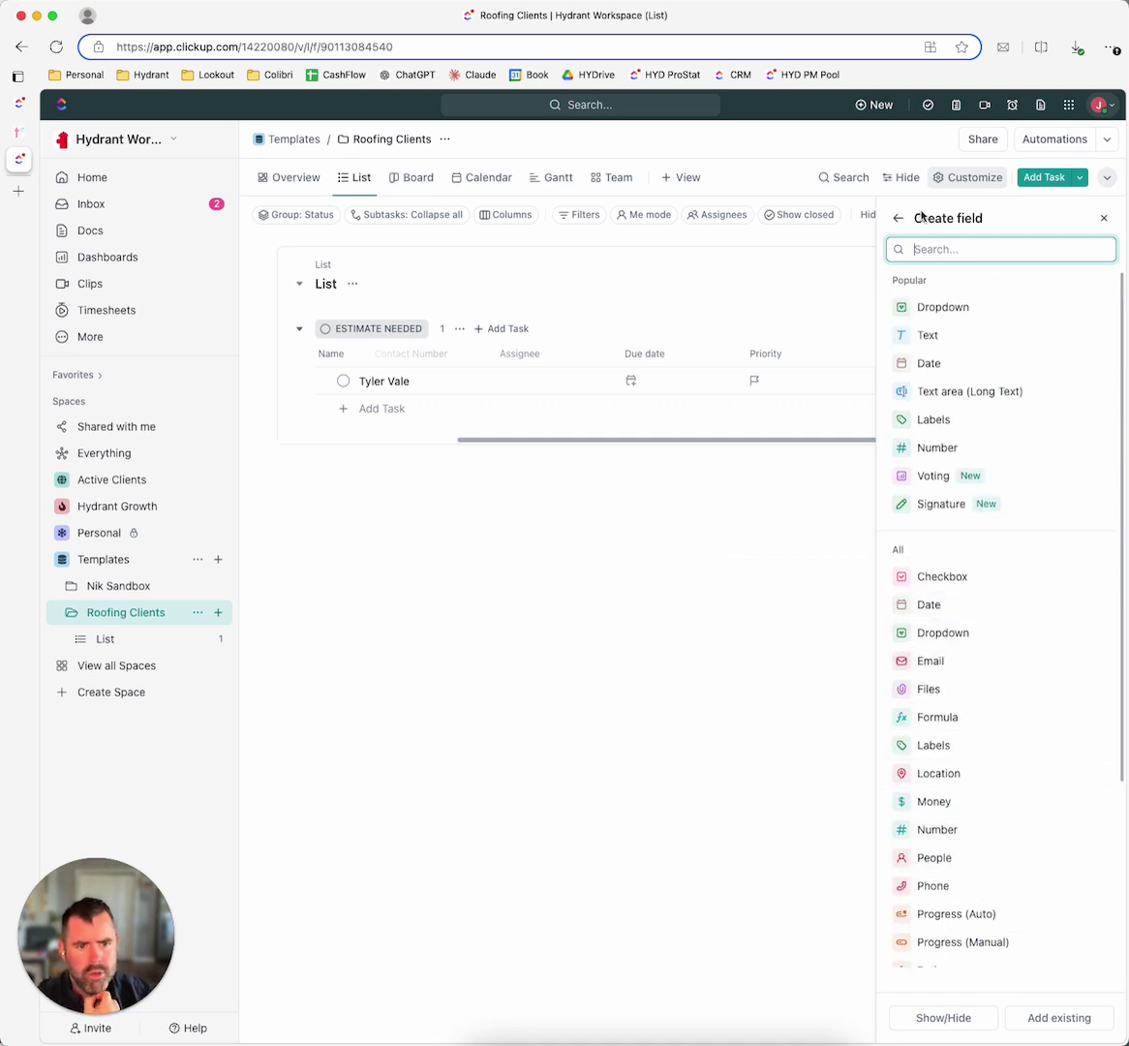
{"action": "left_click", "coordinate": [896, 219]}
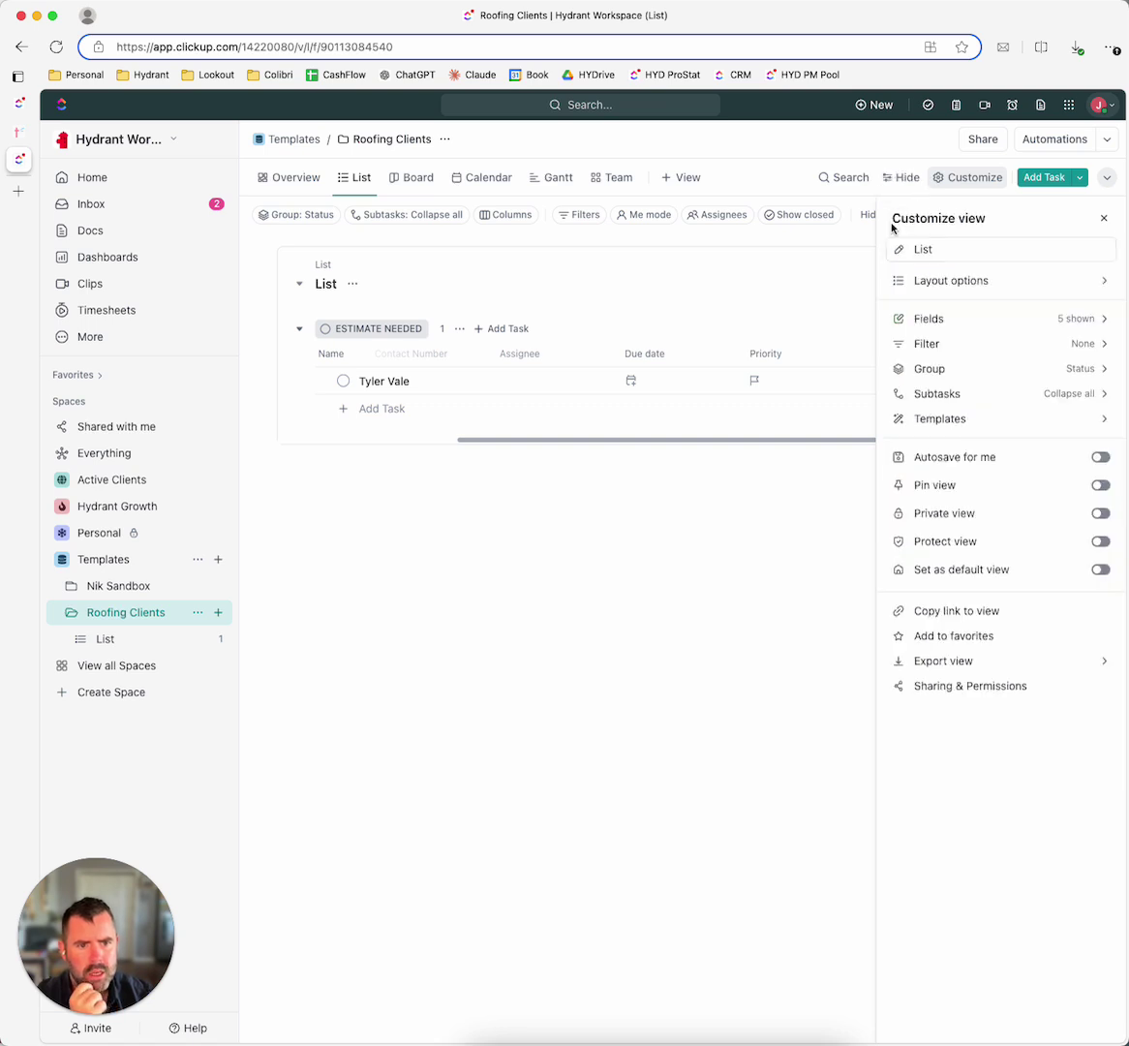
{"action": "left_click", "coordinate": [981, 311]}
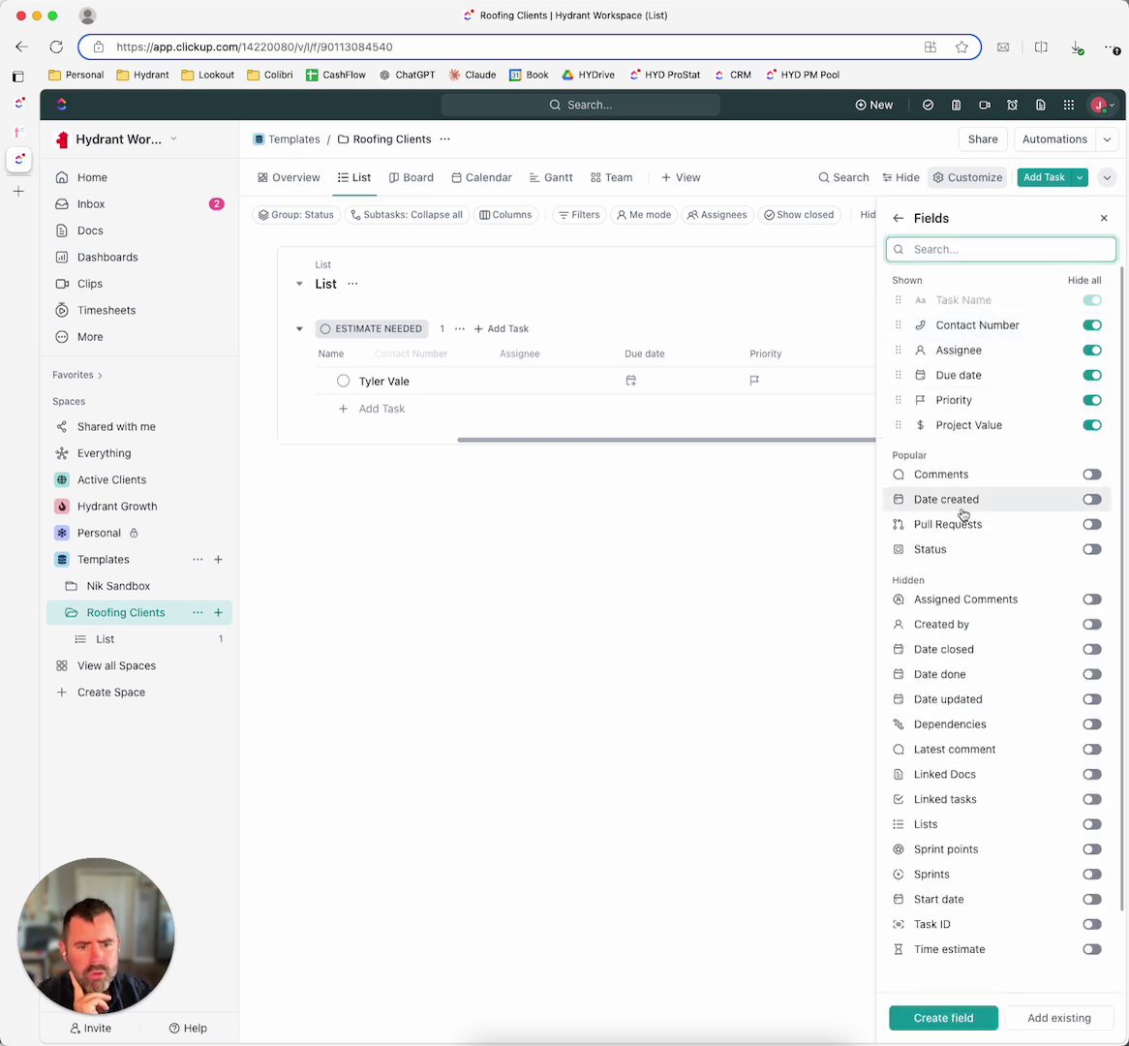
{"action": "scroll", "coordinate": [961, 571], "scroll_direction": "down", "scroll_amount": 1}
{"action": "scroll", "coordinate": [960, 592], "scroll_direction": "down", "scroll_amount": 1}
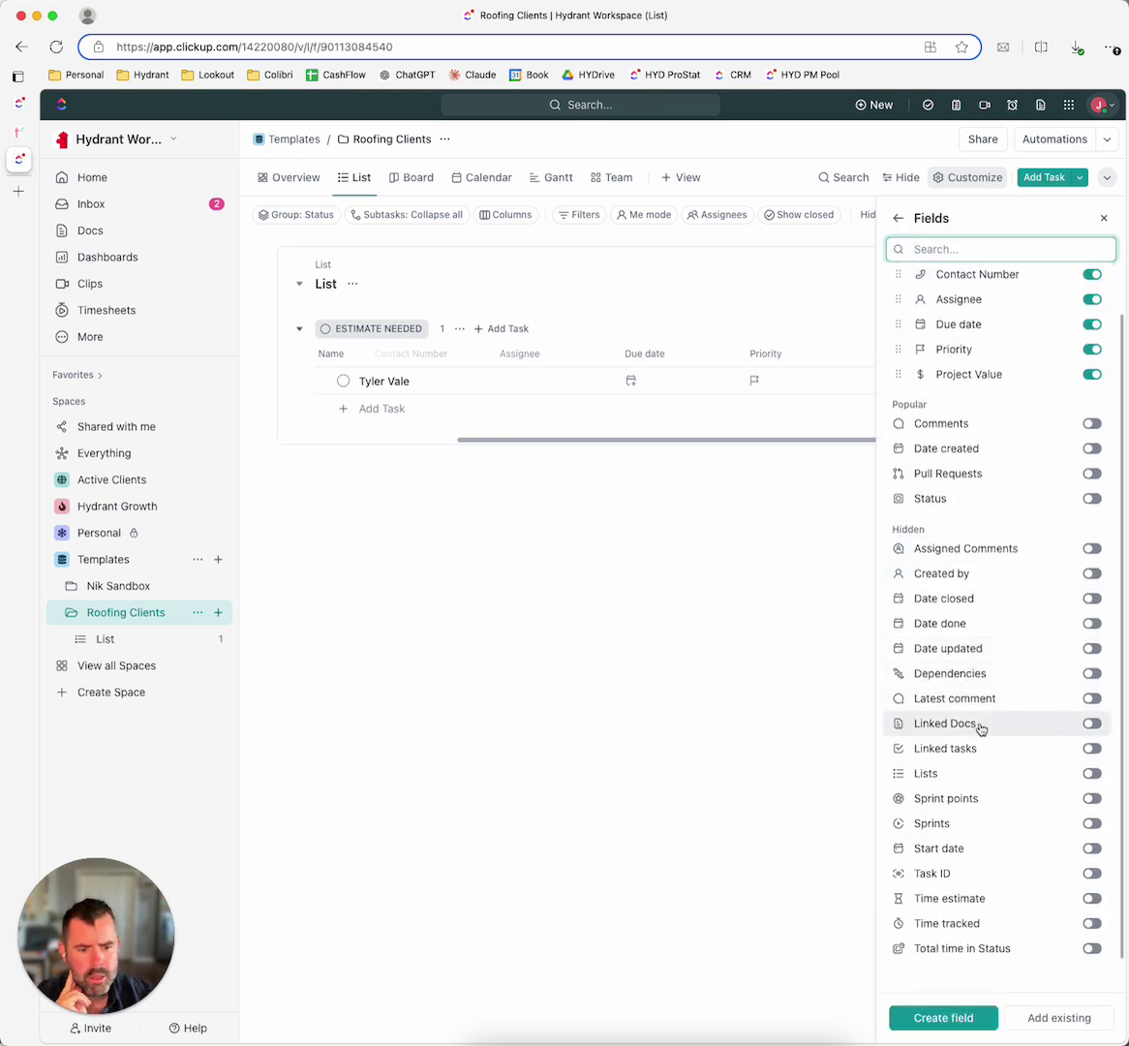
{"action": "left_click", "coordinate": [1092, 849]}
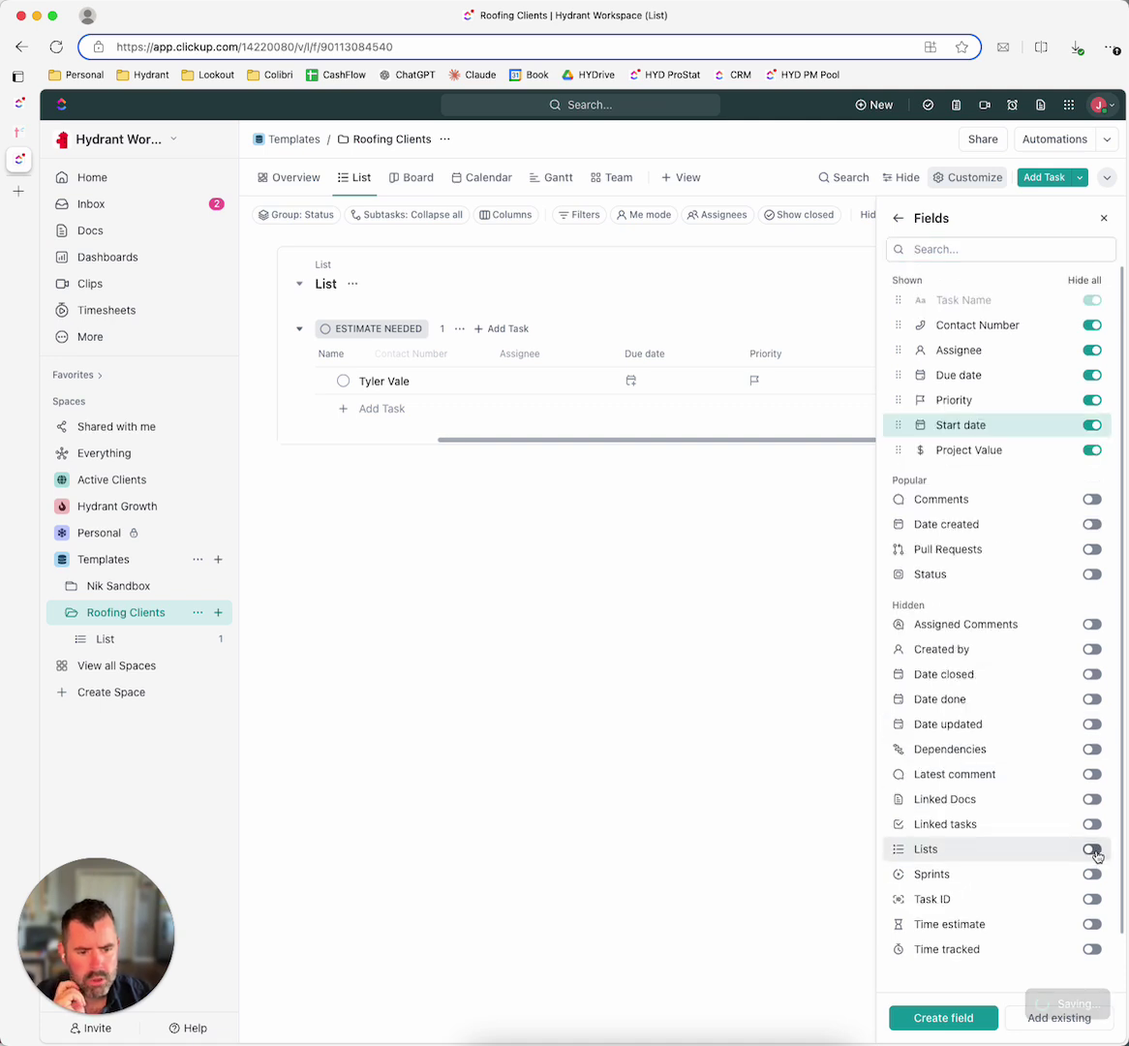
{"action": "left_click", "coordinate": [761, 757]}
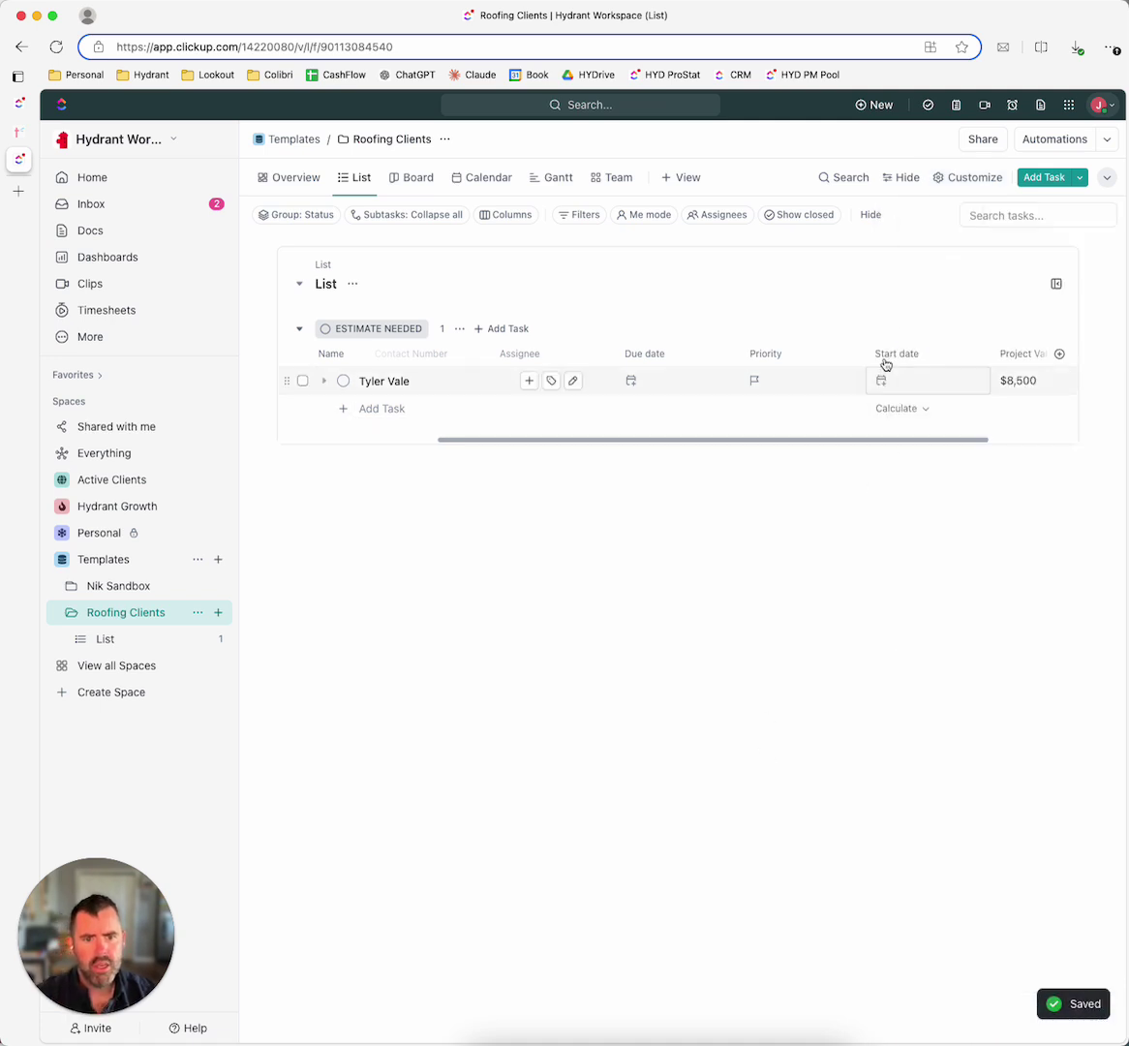
{"action": "left_click_drag", "start_coordinate": [888, 354], "coordinate": [629, 359]}
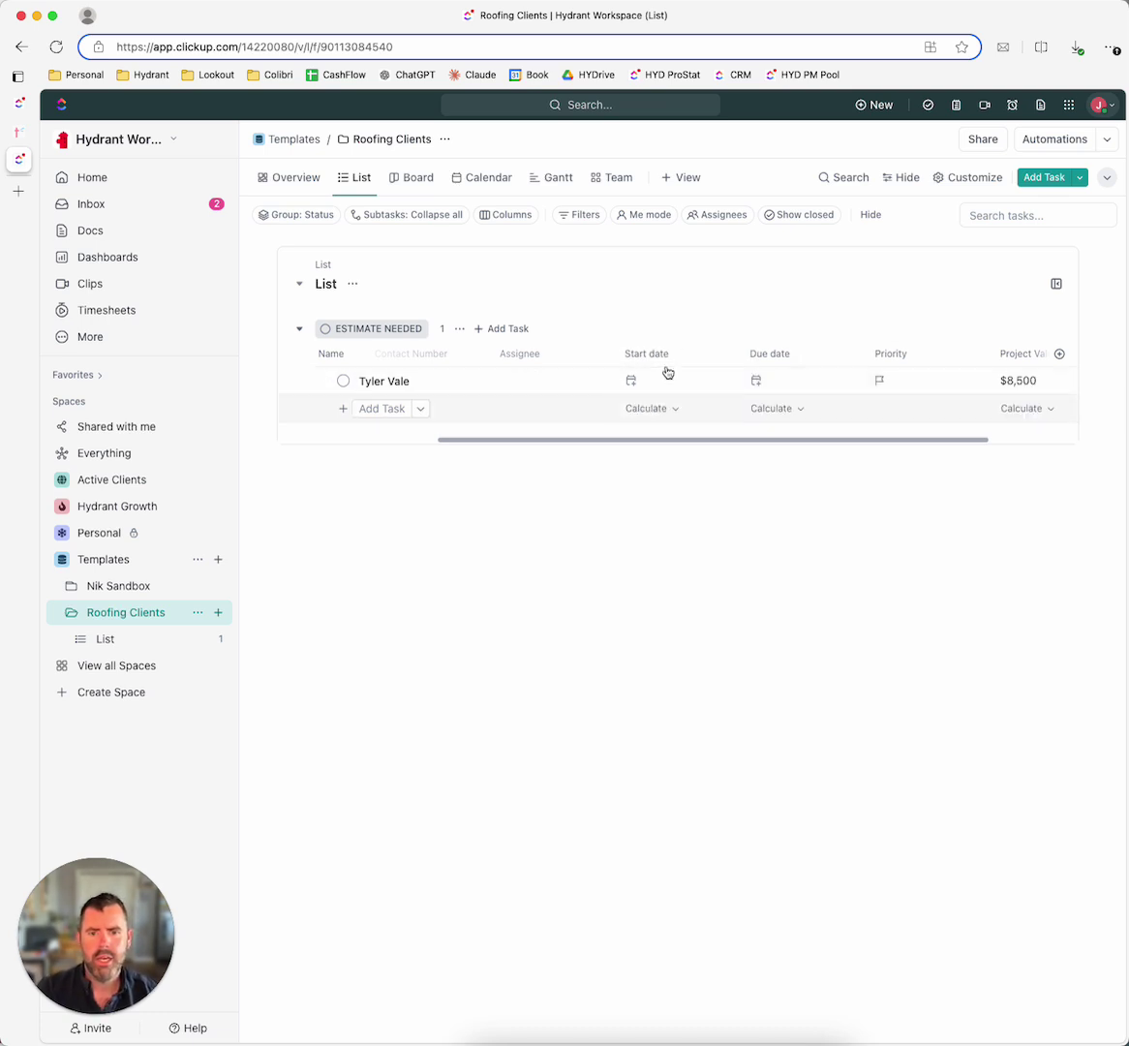
Step: Dismiss the new-field panel and reopen the List inside Roofing Clients
{"action": "left_click", "coordinate": [1059, 353]}
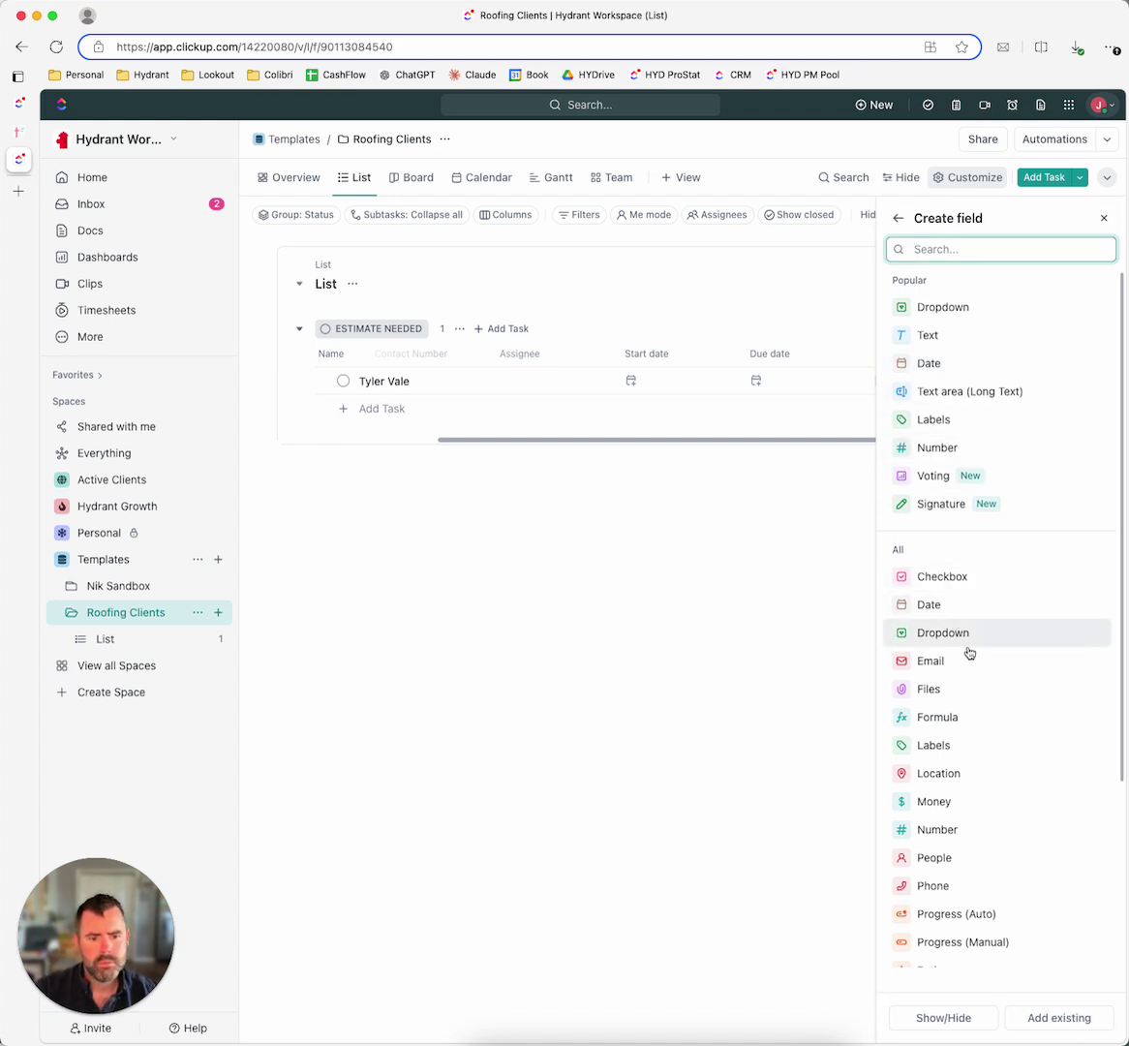
{"action": "left_click", "coordinate": [481, 728]}
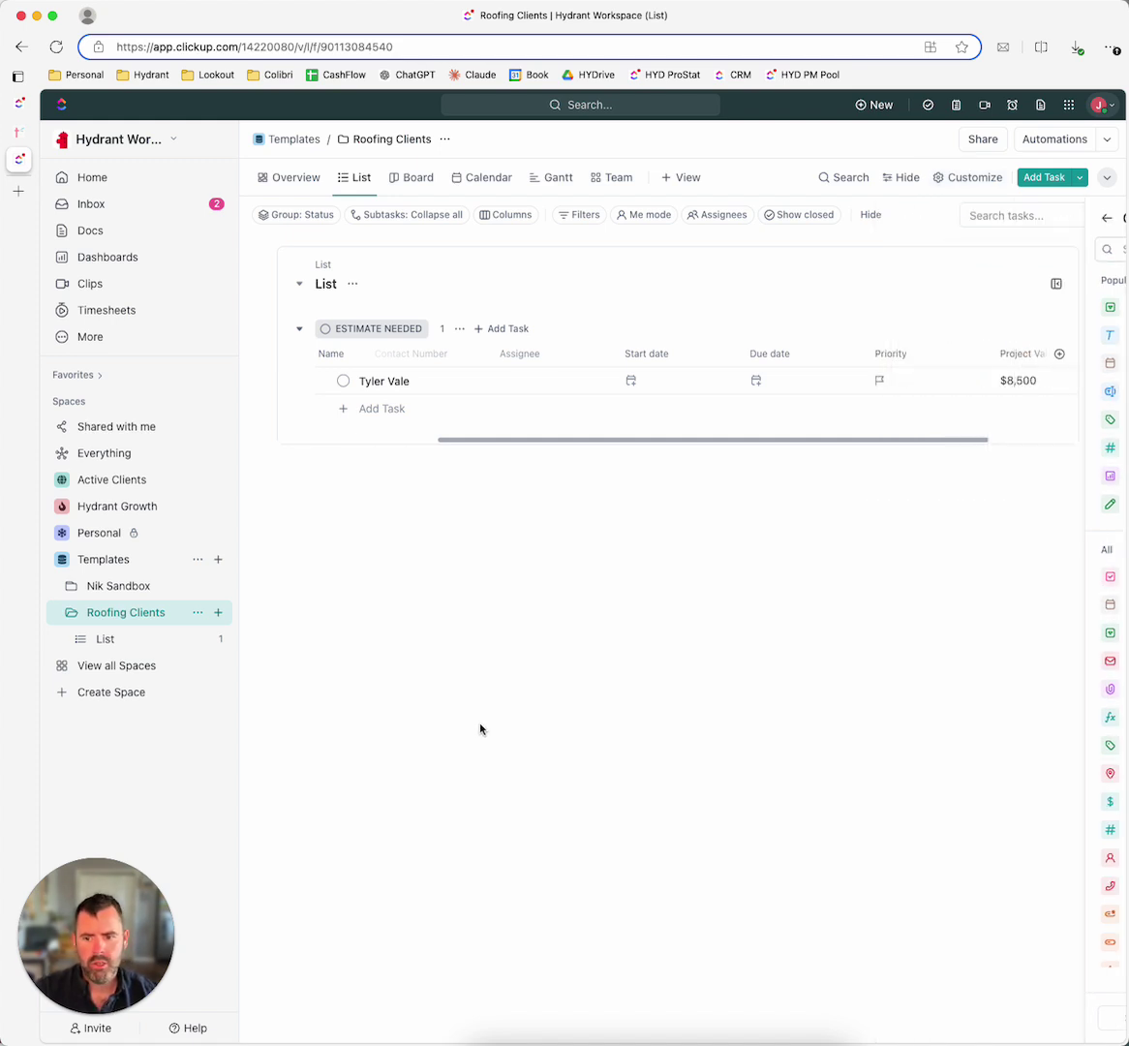
{"action": "left_click", "coordinate": [123, 647]}
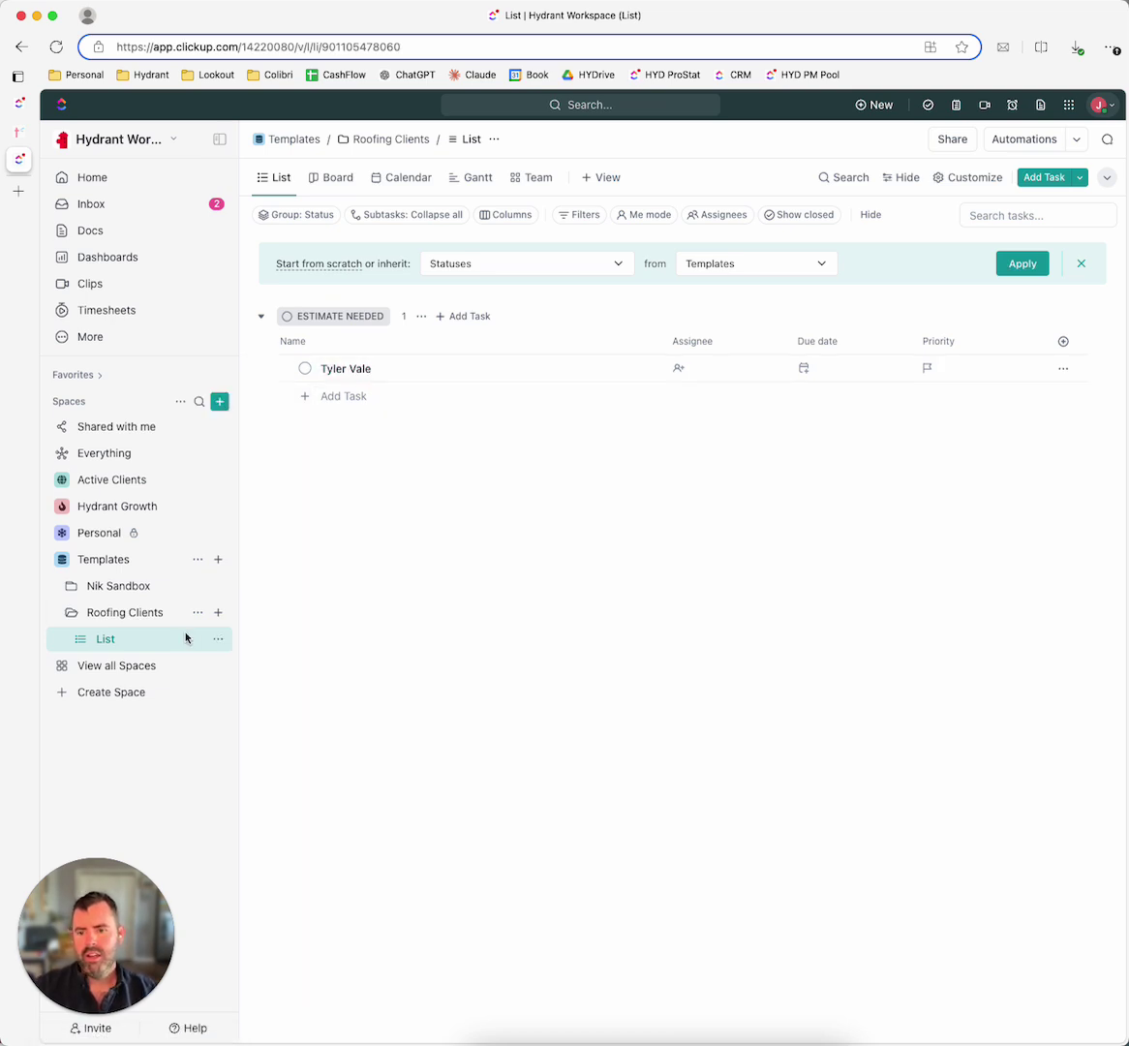
{"action": "left_click", "coordinate": [126, 614]}
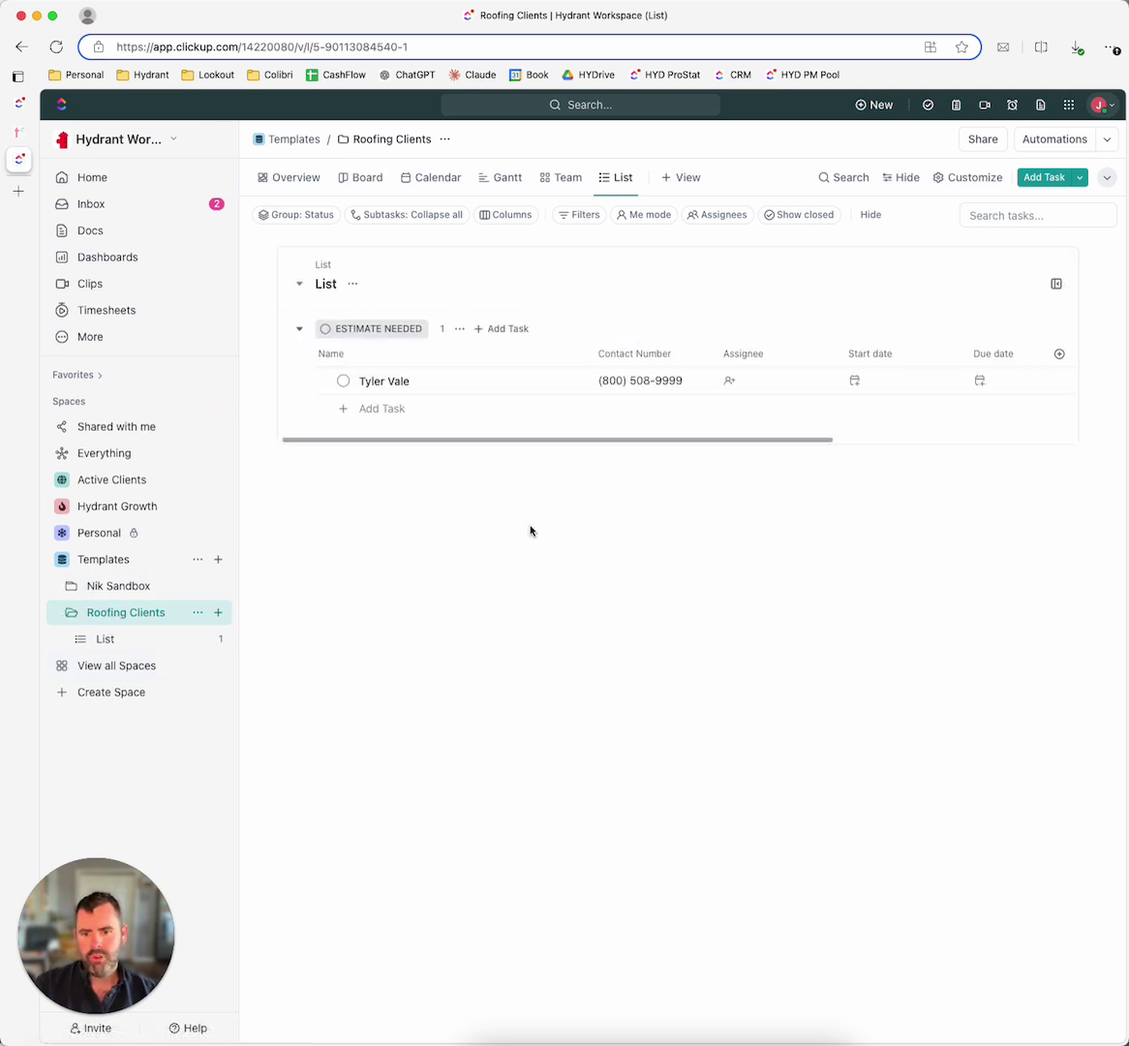
{"action": "left_click", "coordinate": [138, 643]}
Step: Add the existing Contact Phone # workspace field to this list
{"action": "left_click", "coordinate": [1064, 284]}
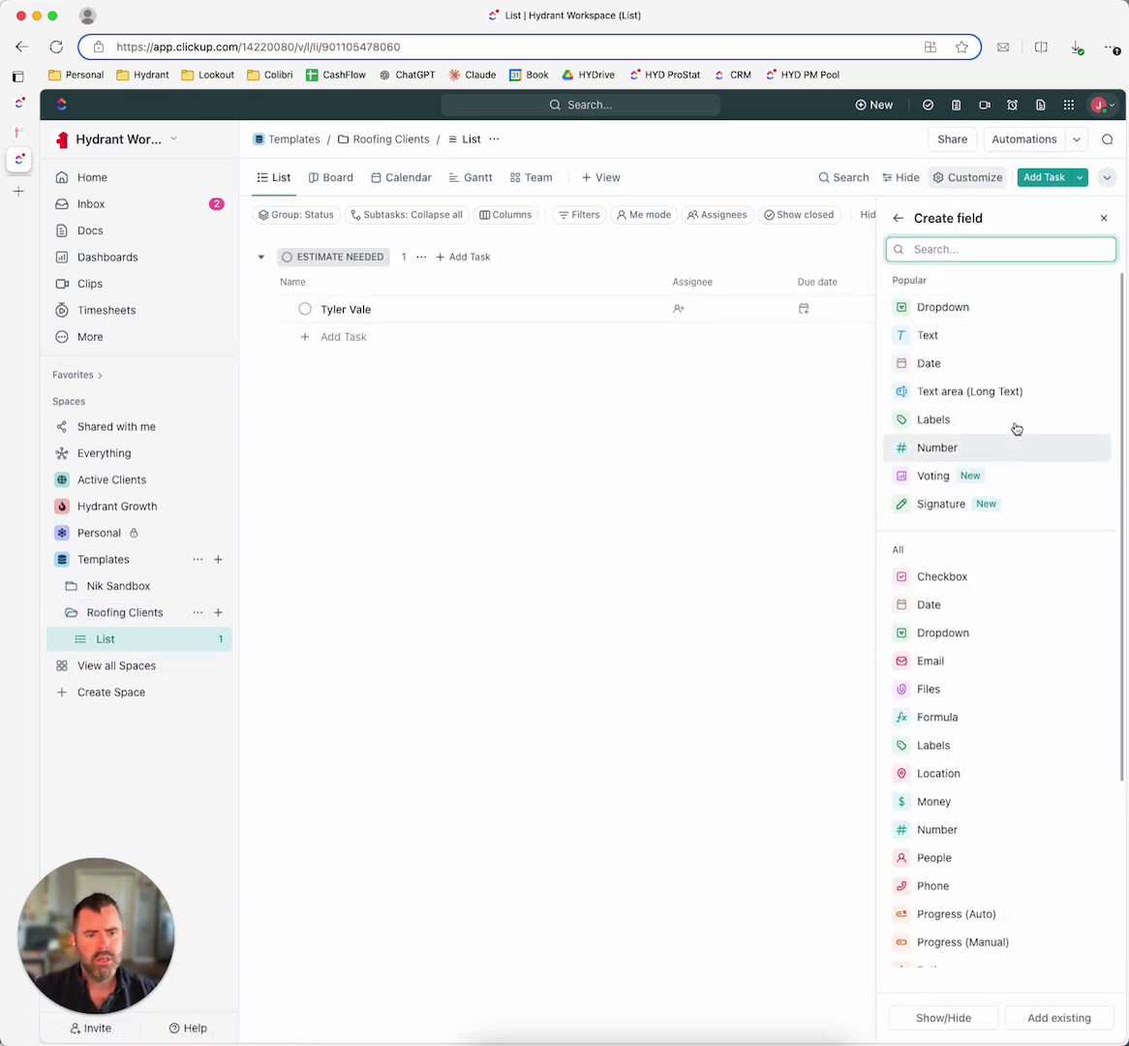
{"action": "scroll", "coordinate": [1026, 413], "scroll_direction": "down", "scroll_amount": 5}
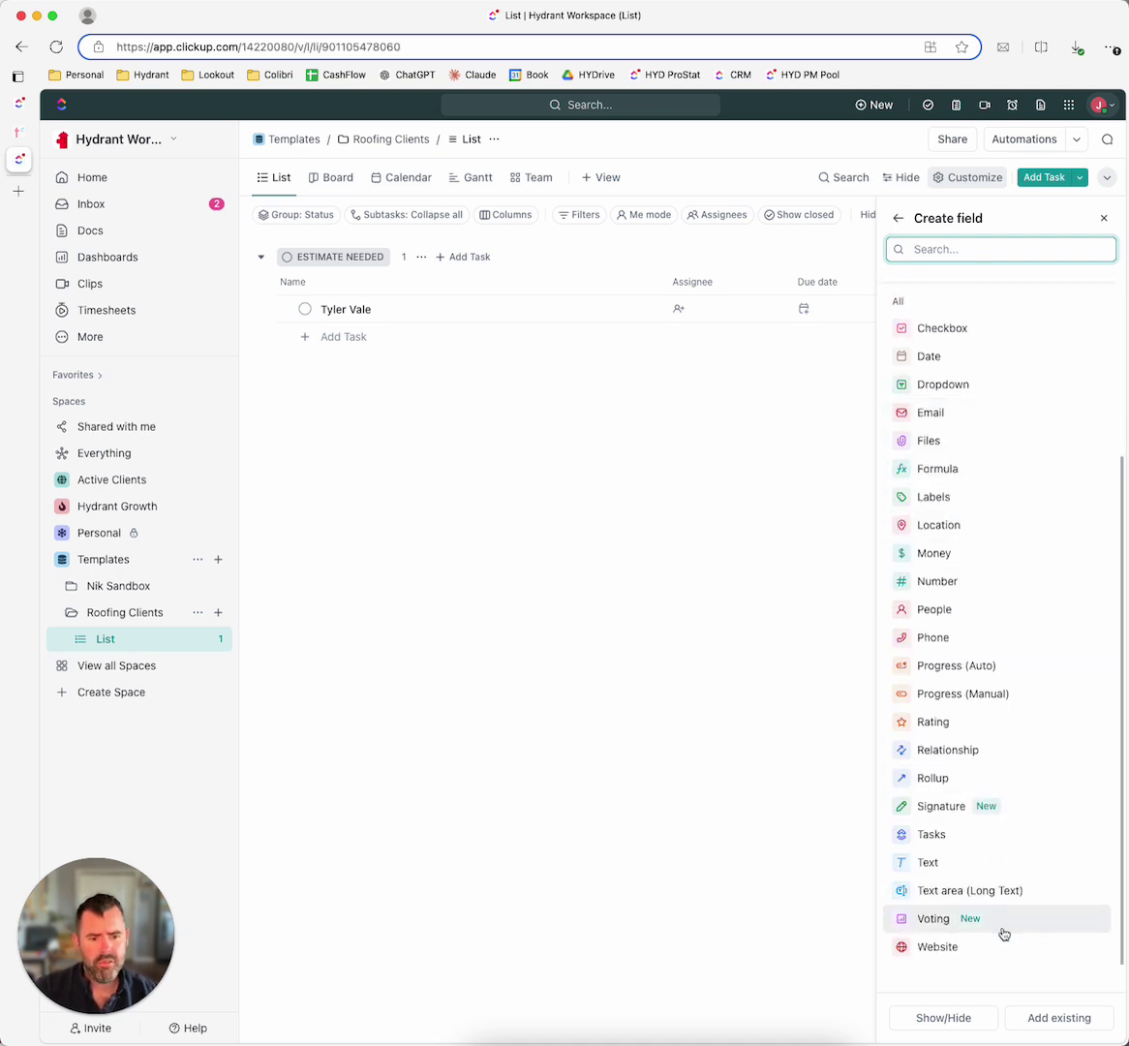
{"action": "left_click", "coordinate": [1065, 1018]}
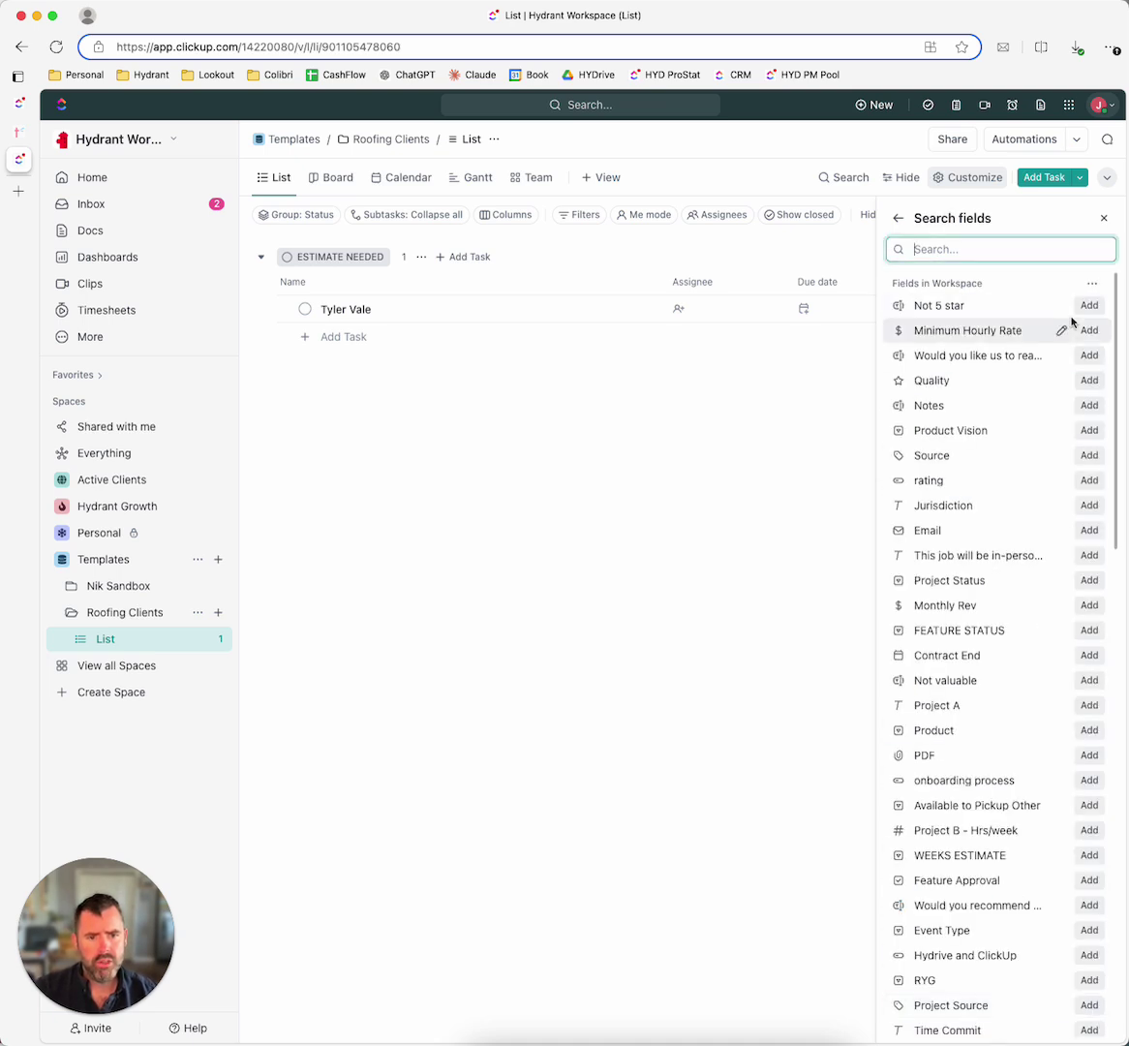
{"action": "scroll", "coordinate": [1017, 416], "scroll_direction": "down", "scroll_amount": 2}
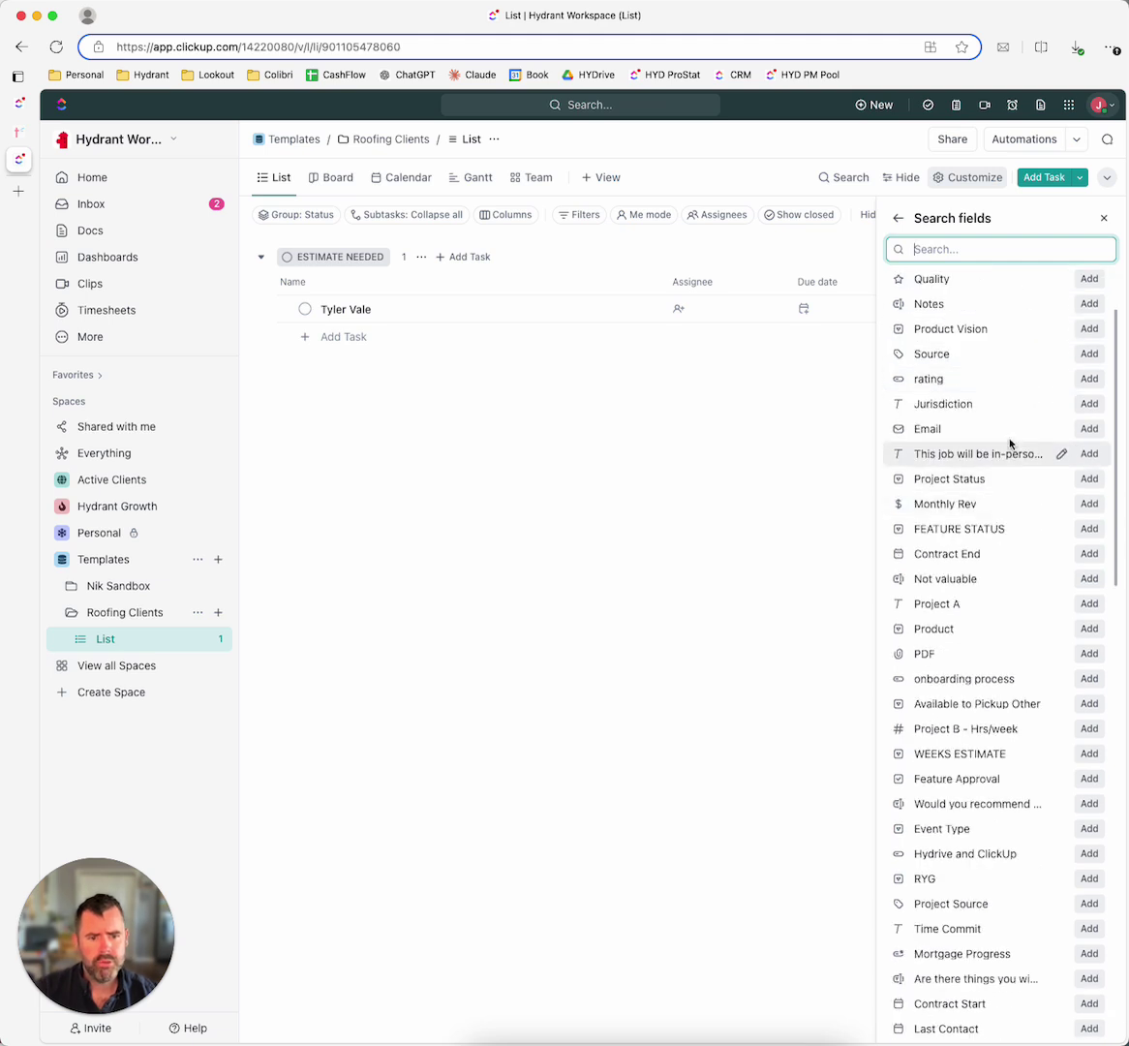
{"action": "scroll", "coordinate": [1008, 434], "scroll_direction": "down", "scroll_amount": 10}
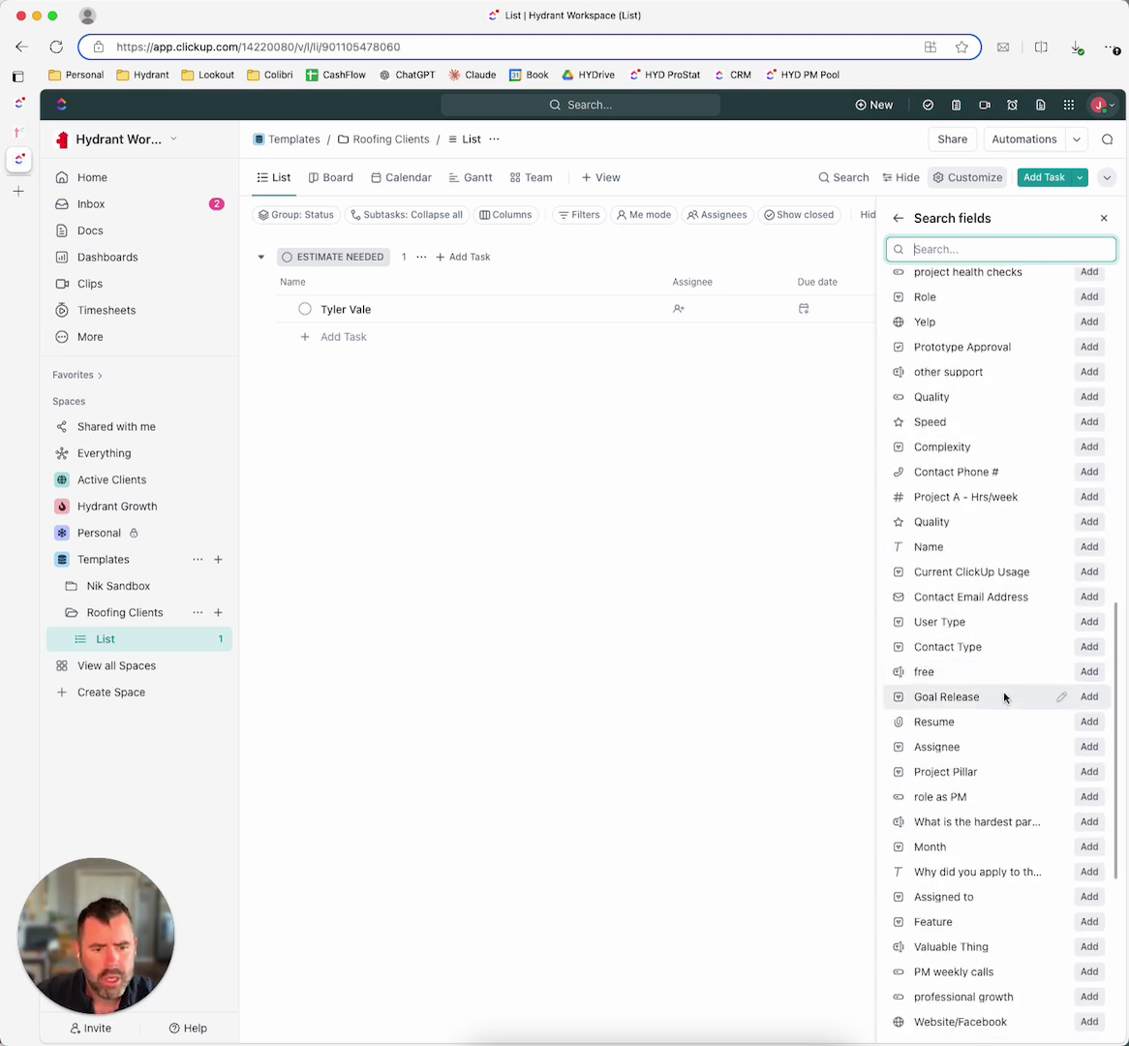
{"action": "left_click", "coordinate": [1088, 473]}
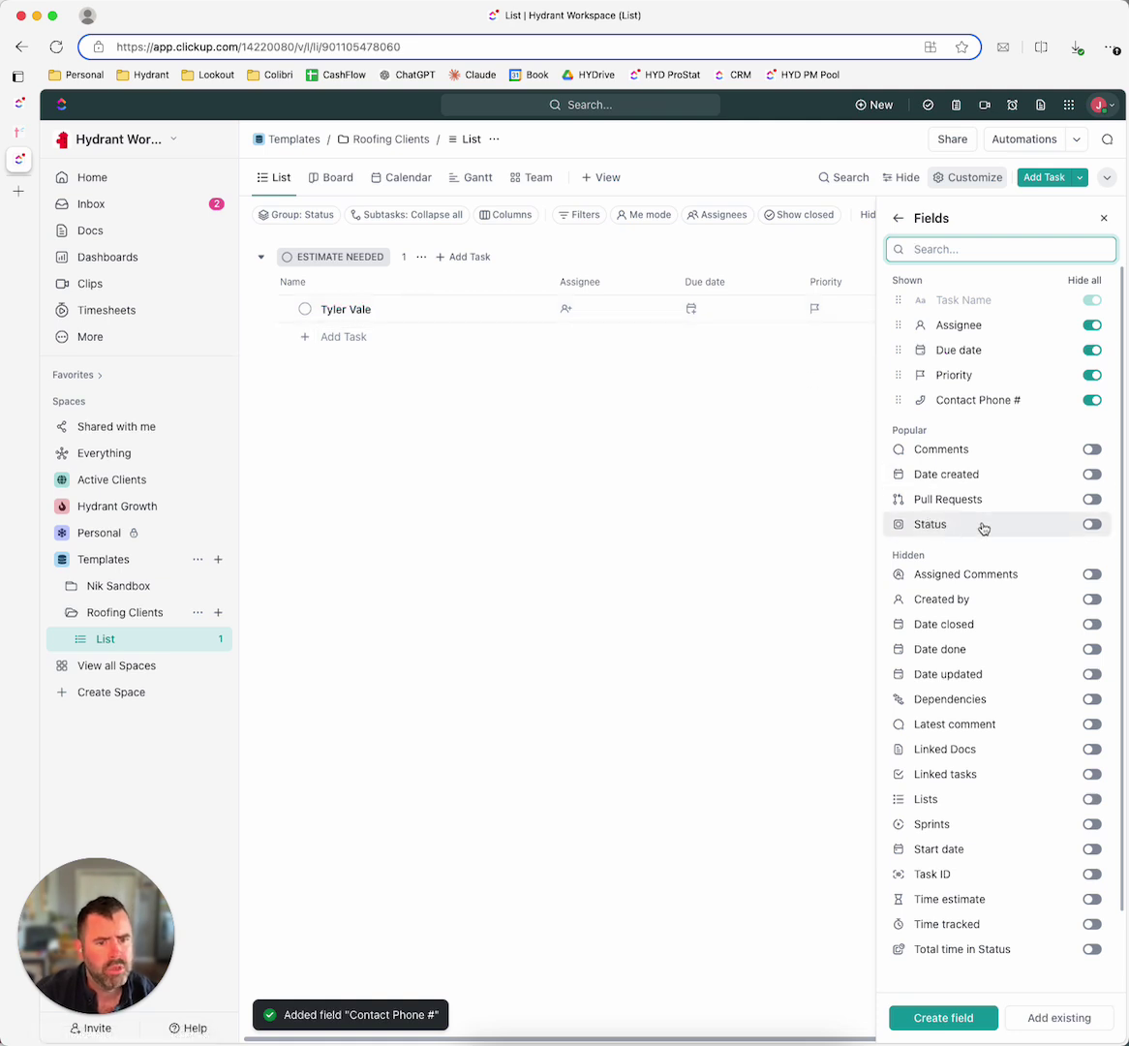
Step: Show the existing Project Value field in this list
{"action": "scroll", "coordinate": [986, 552], "scroll_direction": "down", "scroll_amount": 1}
{"action": "left_click", "coordinate": [1056, 1018]}
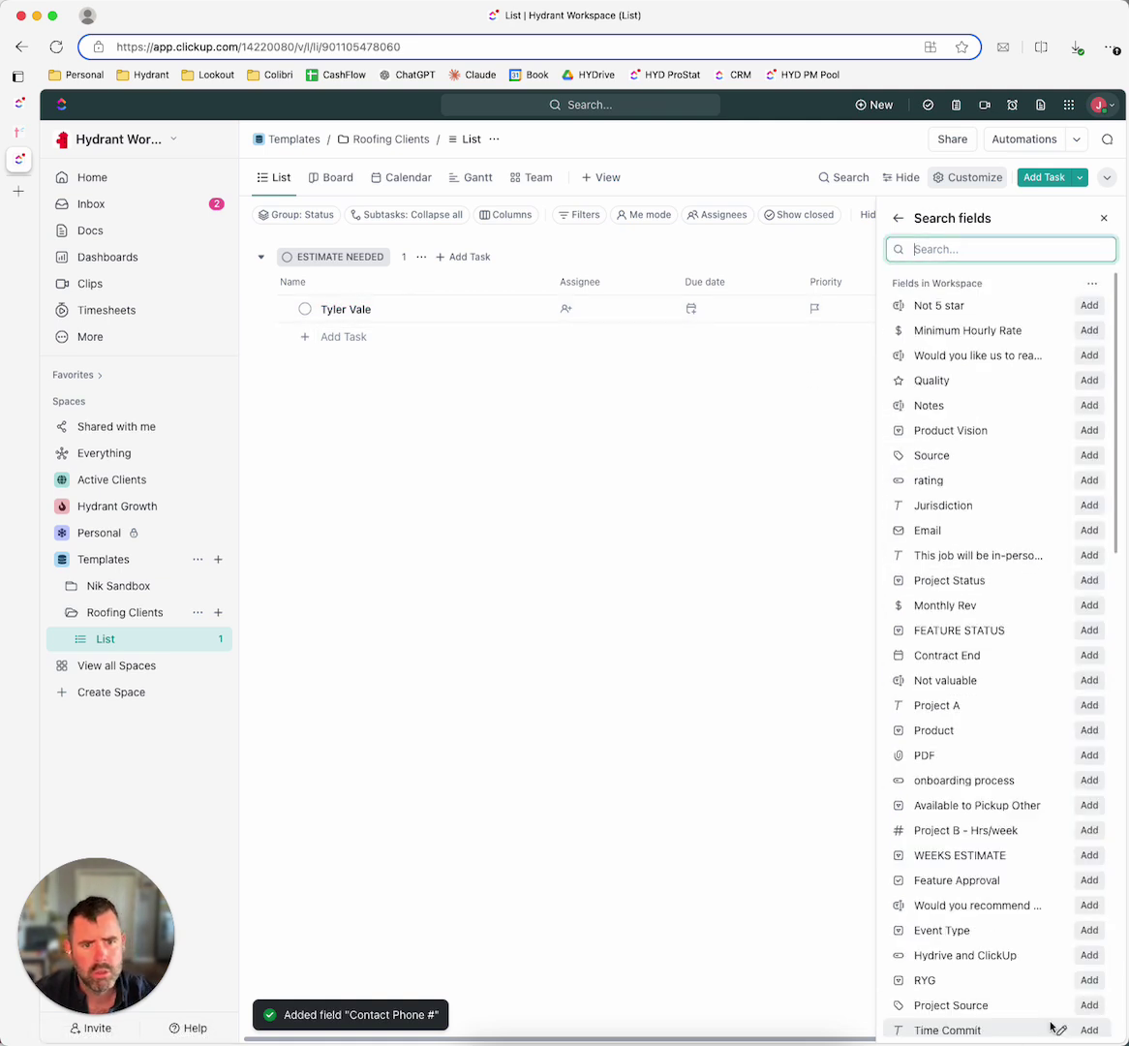
{"action": "type", "text": "project"}
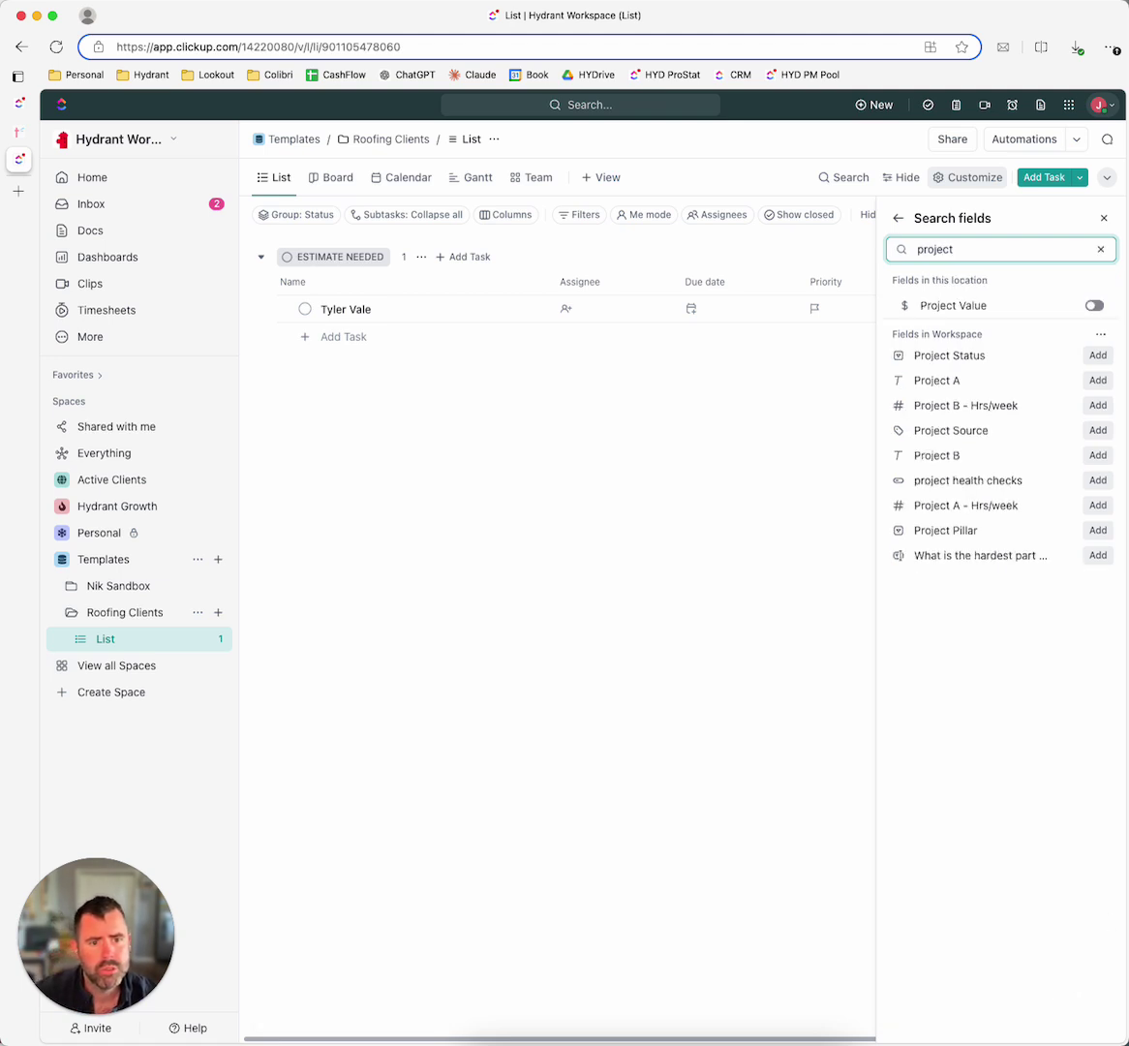
{"action": "left_click", "coordinate": [1094, 305]}
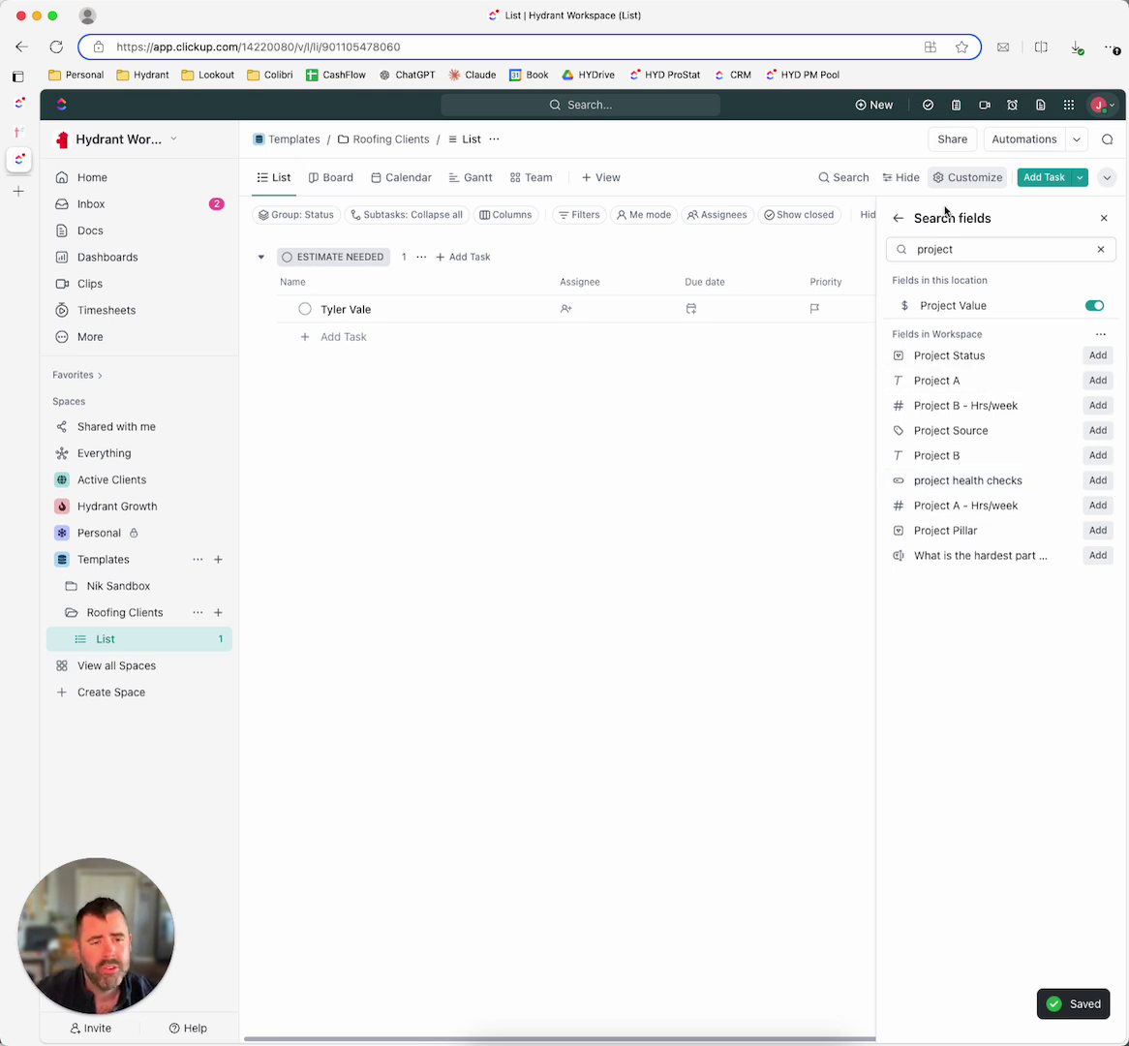
Step: Turn on the Start date field and close the field settings
{"action": "left_click", "coordinate": [899, 218]}
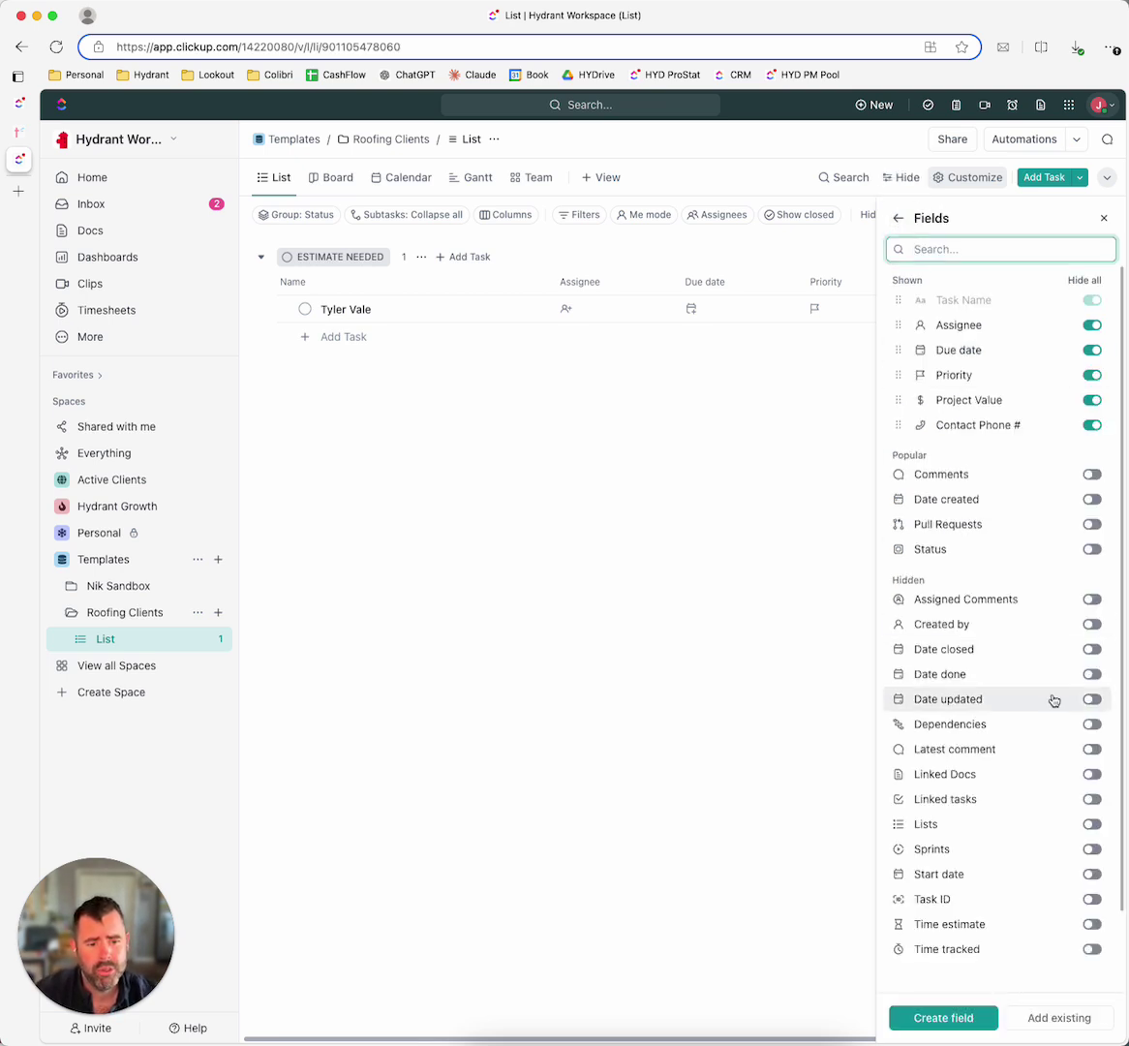
{"action": "scroll", "coordinate": [1052, 707], "scroll_direction": "down", "scroll_amount": 1}
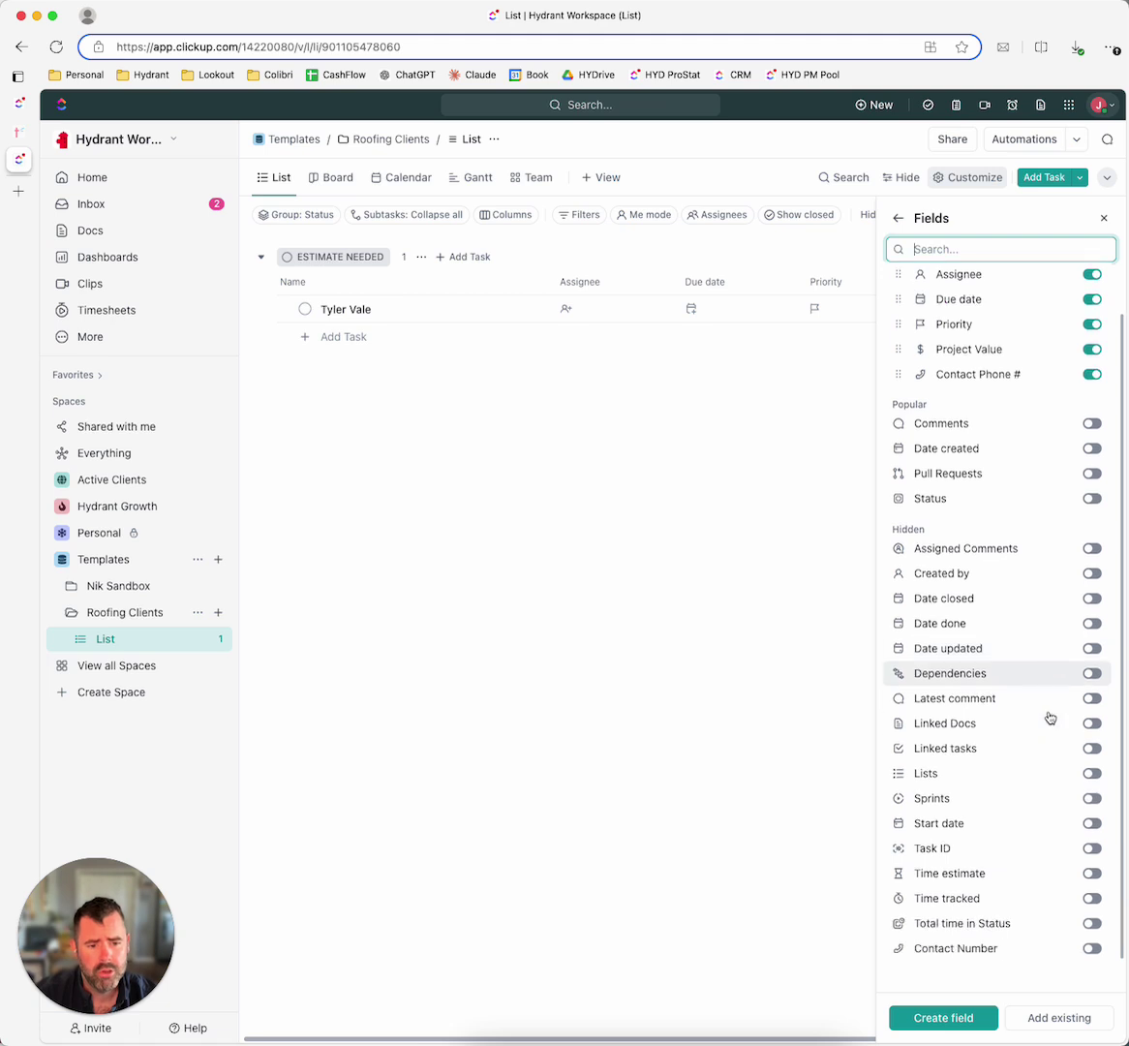
{"action": "left_click", "coordinate": [1093, 823]}
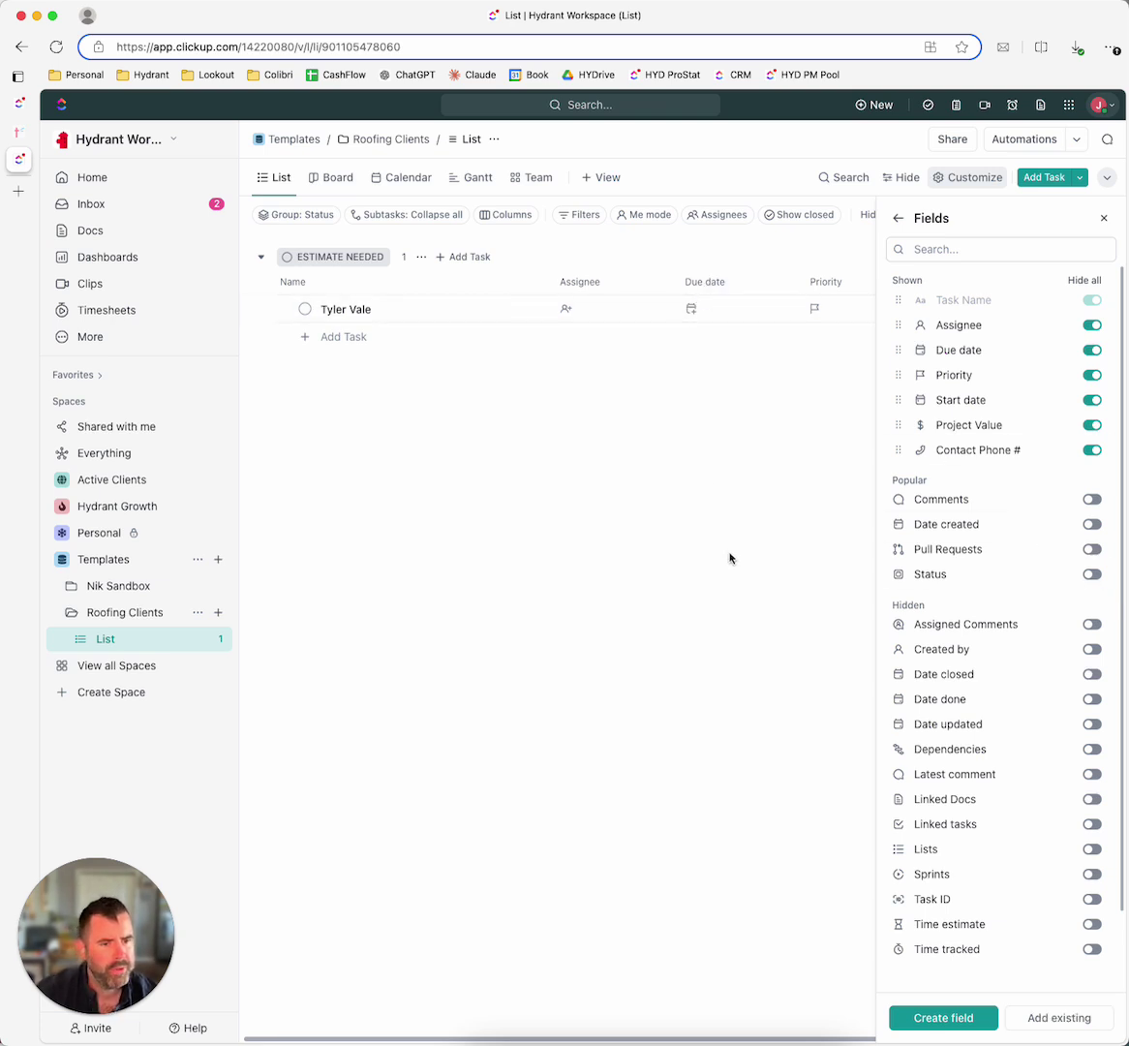
{"action": "left_click", "coordinate": [997, 184]}
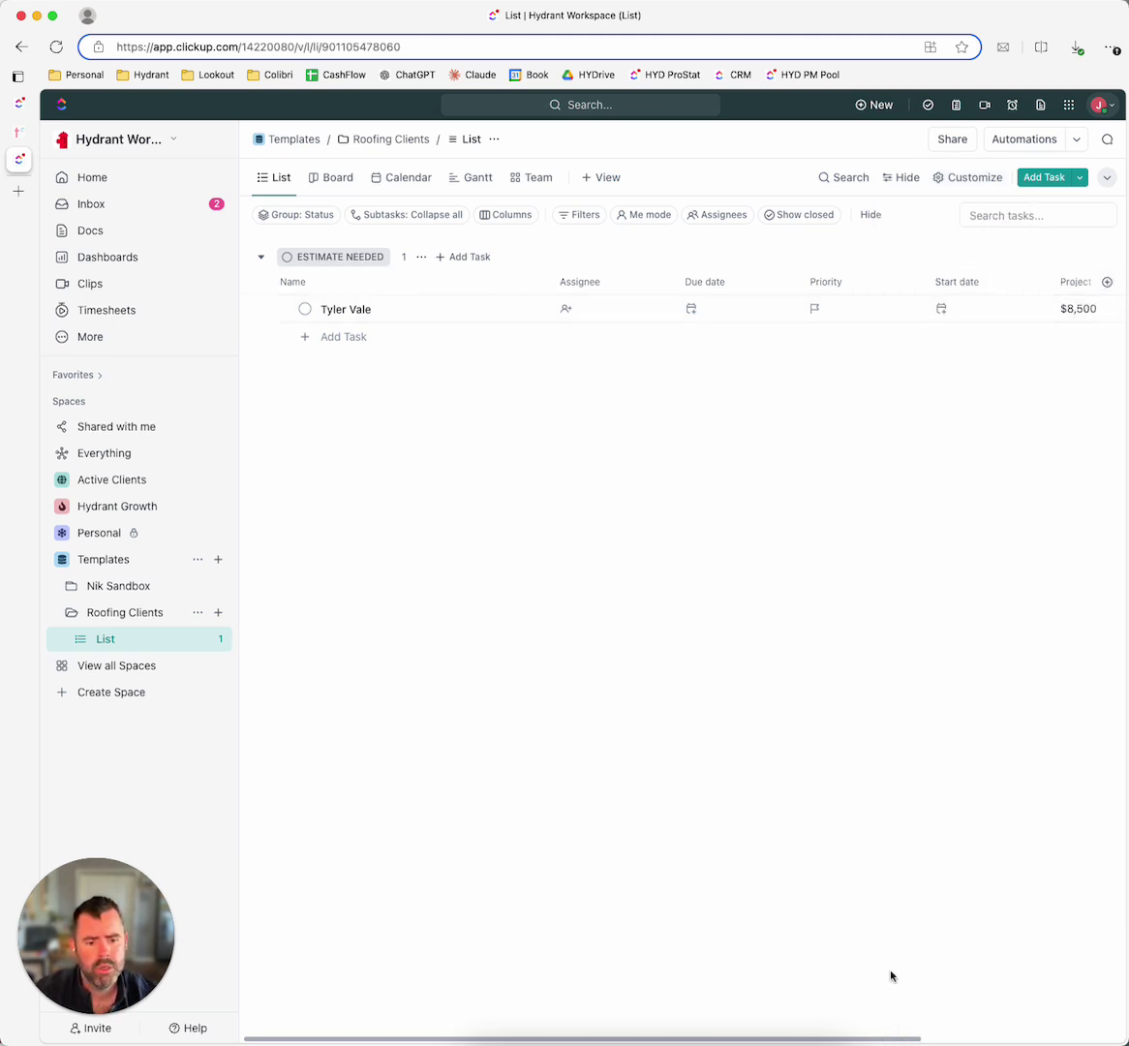
Step: Narrow the Assignee, Due date, Start date, Project Value and Contact Phone # columns, and hide Priority
{"action": "mouse_move", "coordinate": [883, 1040]}
{"action": "left_mouse_down"}
{"action": "mouse_move", "coordinate": [1056, 1040]}
{"action": "mouse_move", "coordinate": [883, 1040]}
{"action": "left_mouse_up"}
{"action": "left_click_drag", "start_coordinate": [668, 282], "coordinate": [625, 281]}
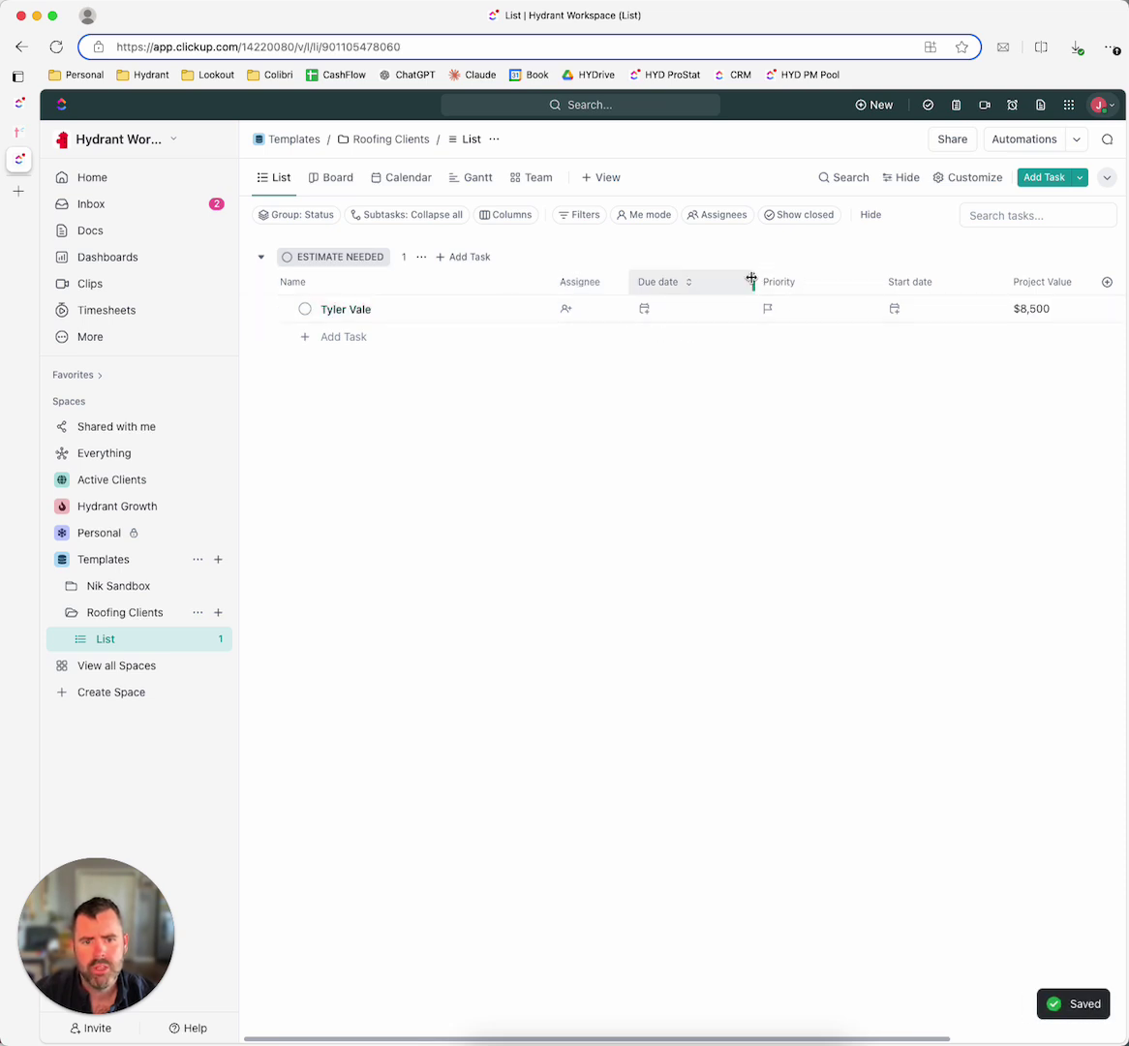
{"action": "left_click_drag", "start_coordinate": [753, 279], "coordinate": [713, 283]}
{"action": "left_click", "coordinate": [796, 280]}
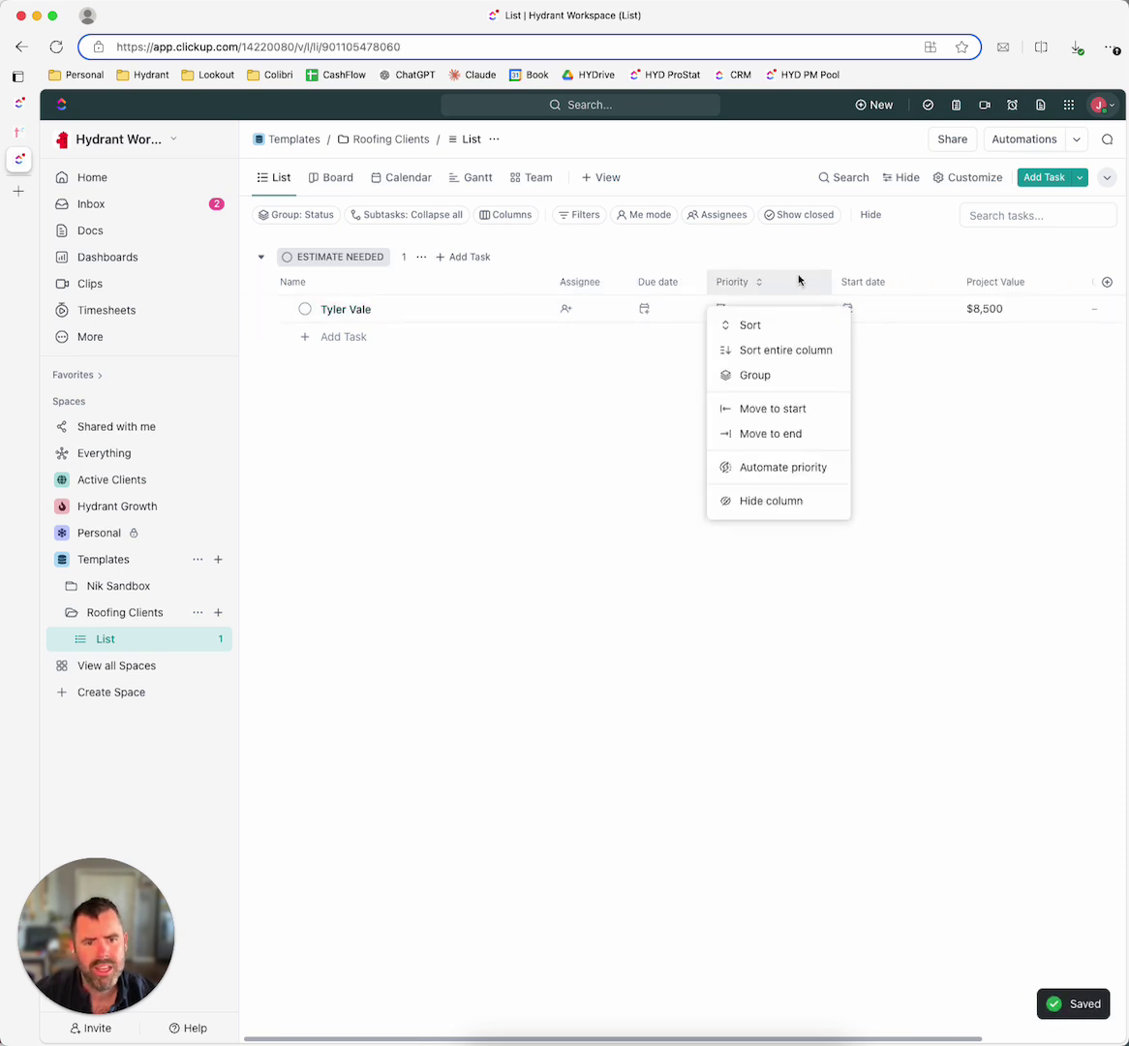
{"action": "left_click", "coordinate": [777, 501]}
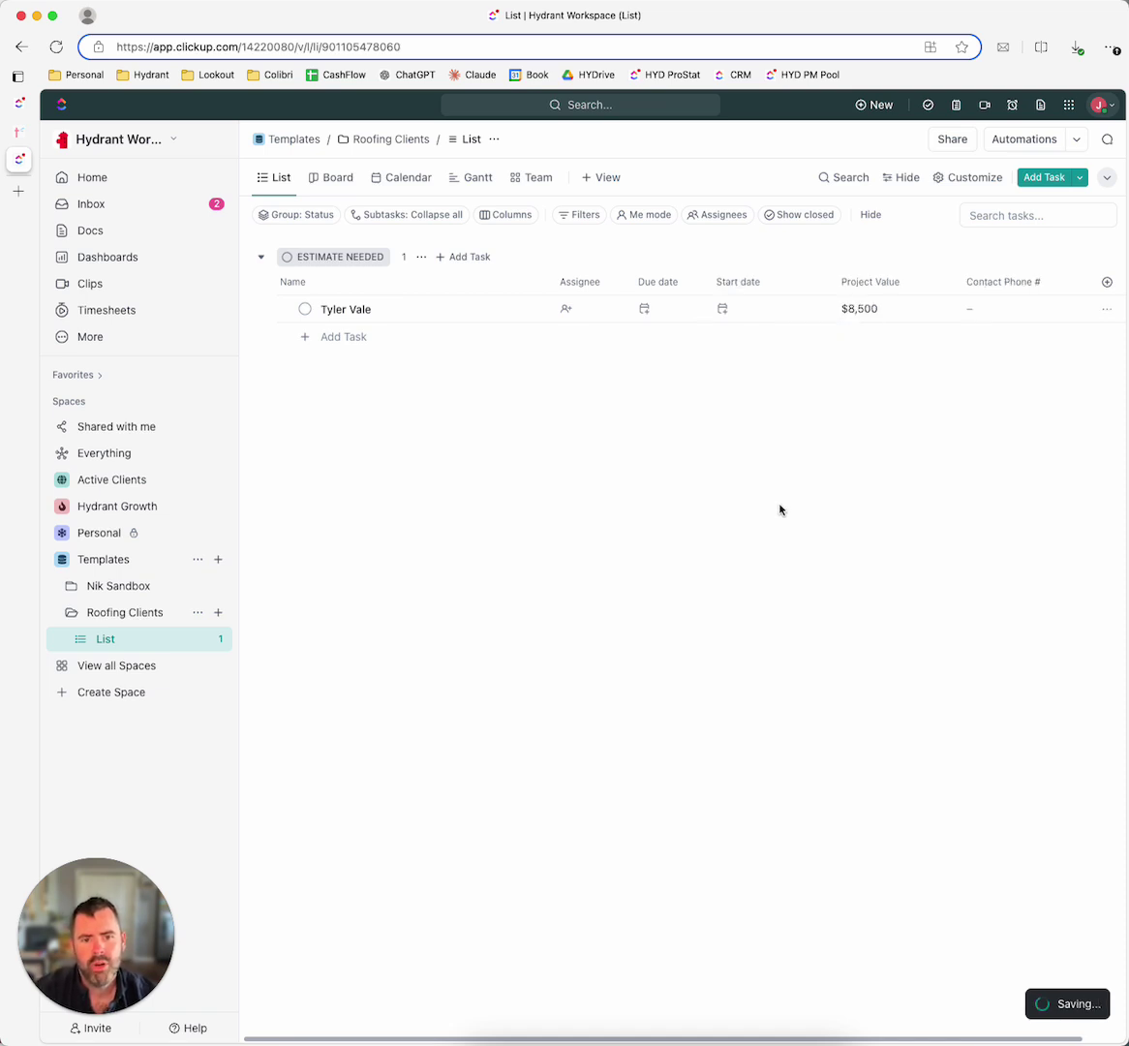
{"action": "left_click_drag", "start_coordinate": [828, 282], "coordinate": [783, 282]}
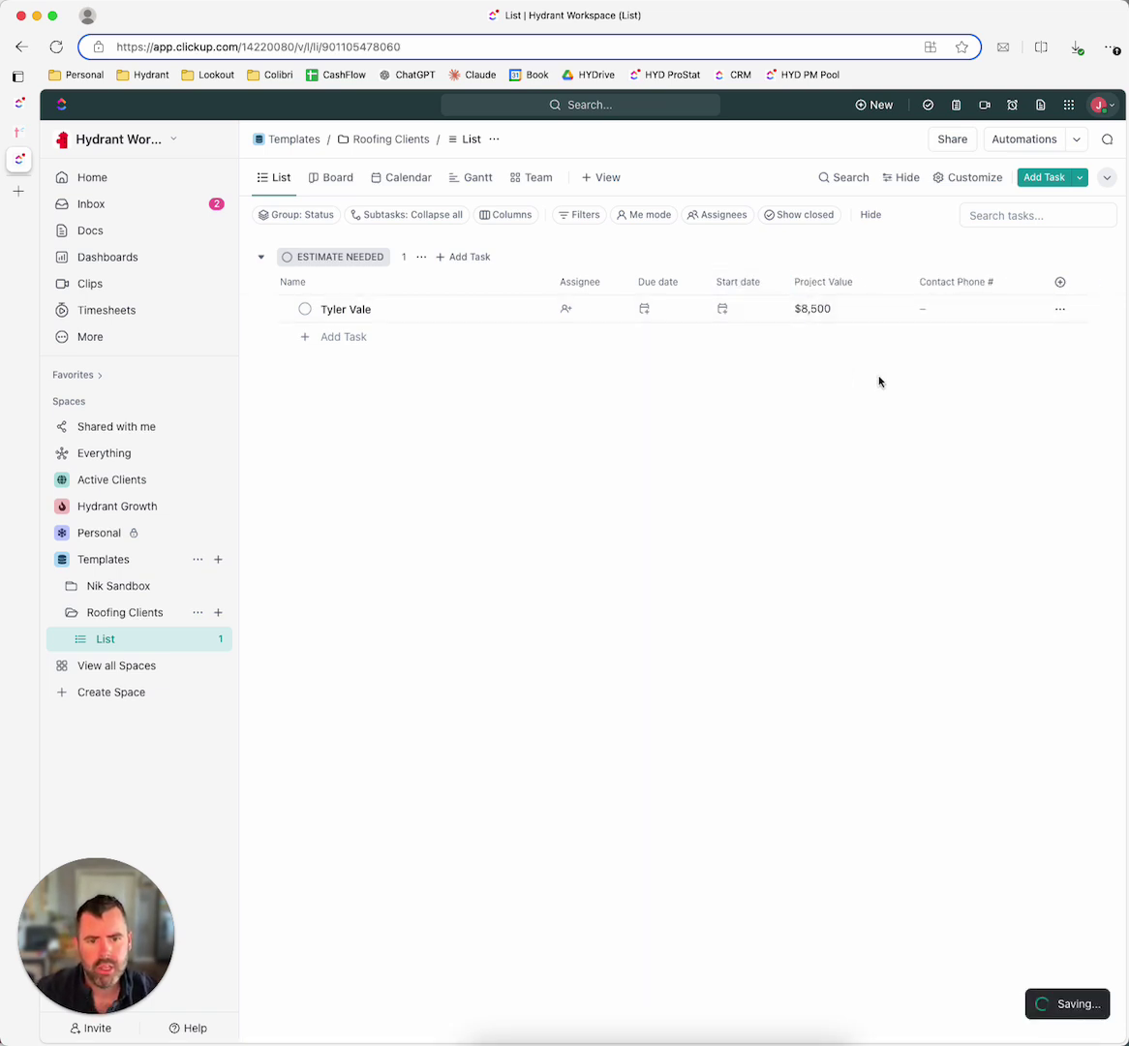
{"action": "left_click_drag", "start_coordinate": [908, 280], "coordinate": [879, 280]}
{"action": "left_click_drag", "start_coordinate": [1003, 282], "coordinate": [977, 282]}
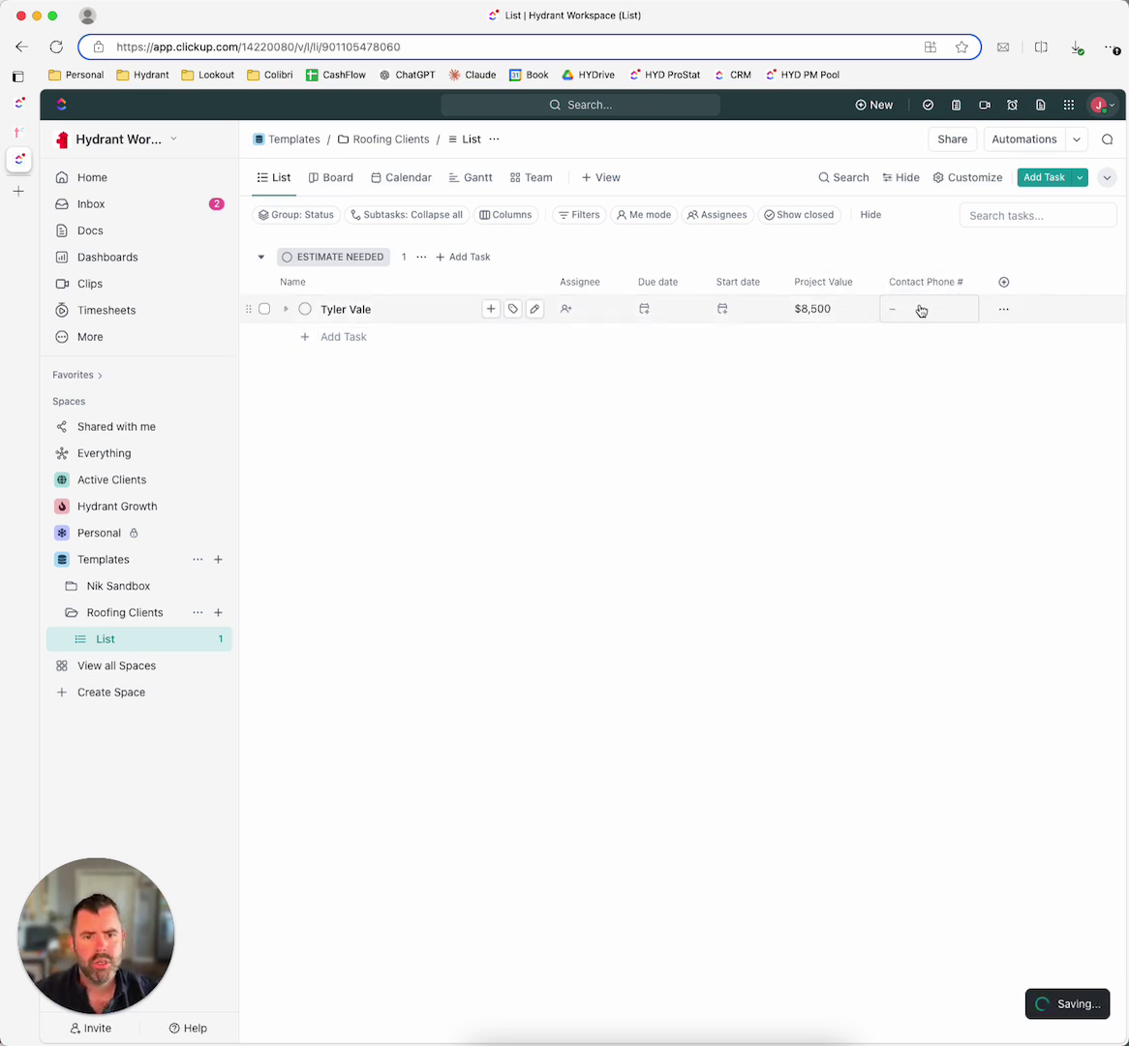
Step: Enter the client's phone number in the task's Contact Phone # cell
{"action": "left_click", "coordinate": [922, 311]}
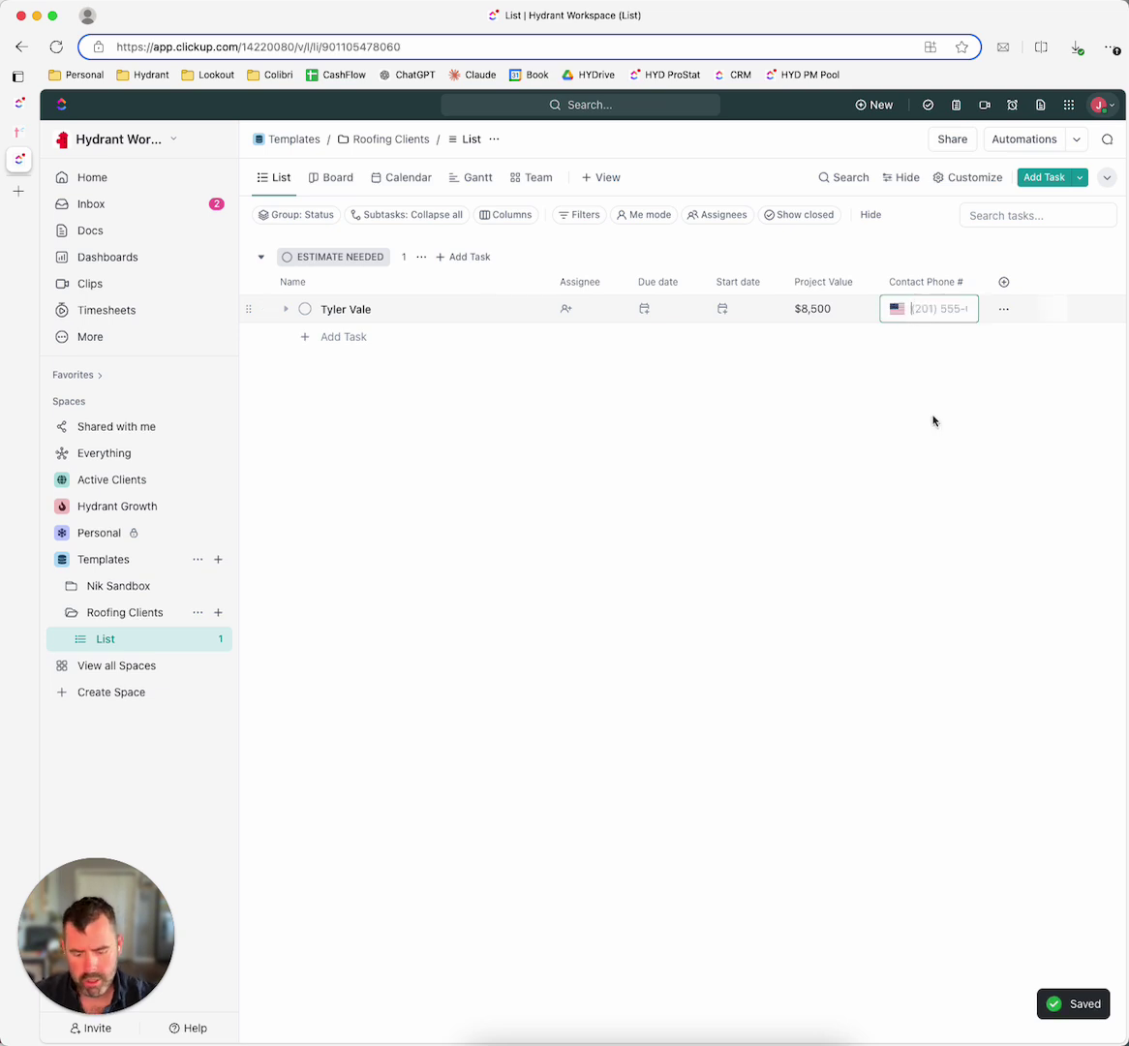
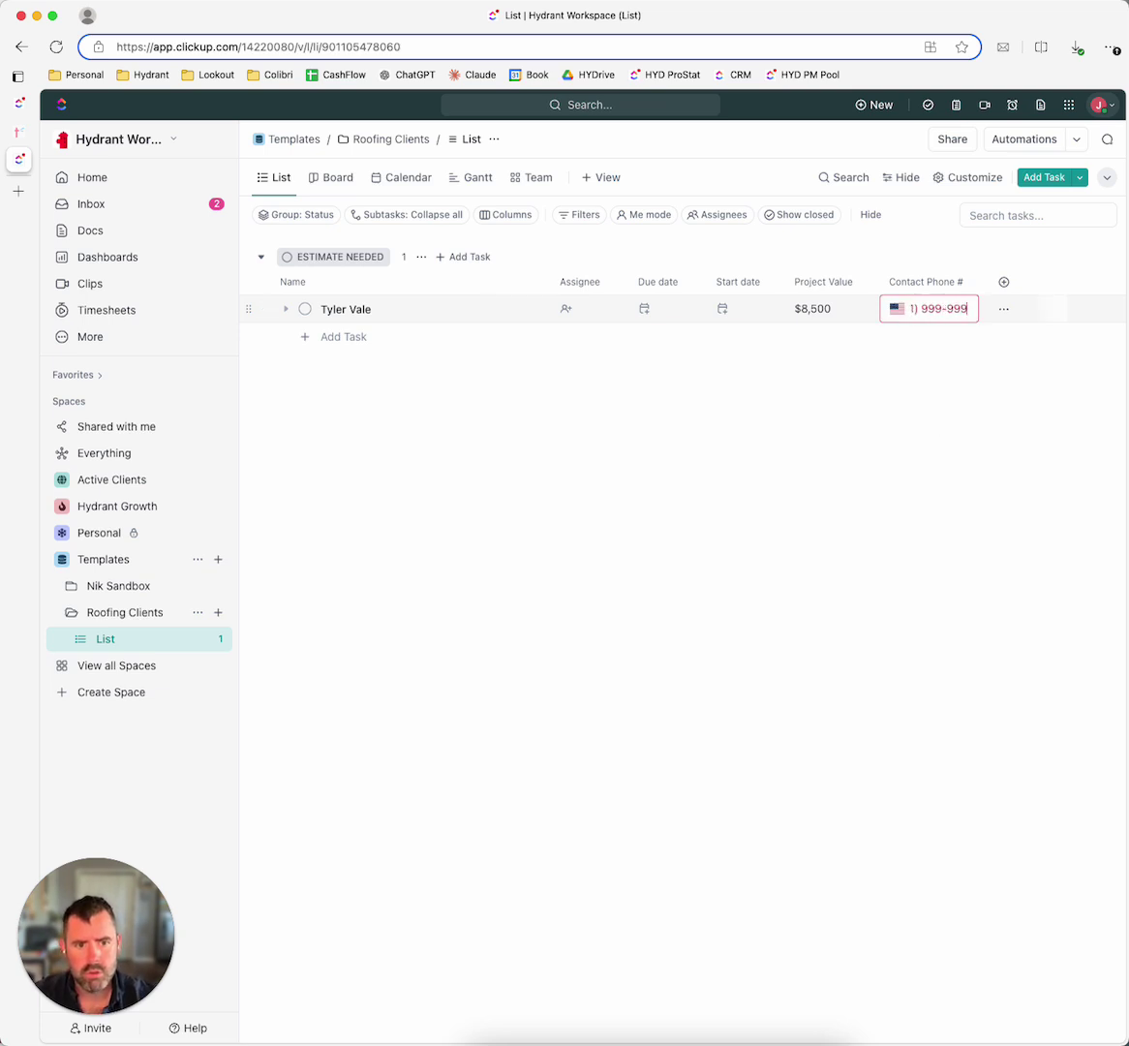
{"action": "key", "text": "Return"}
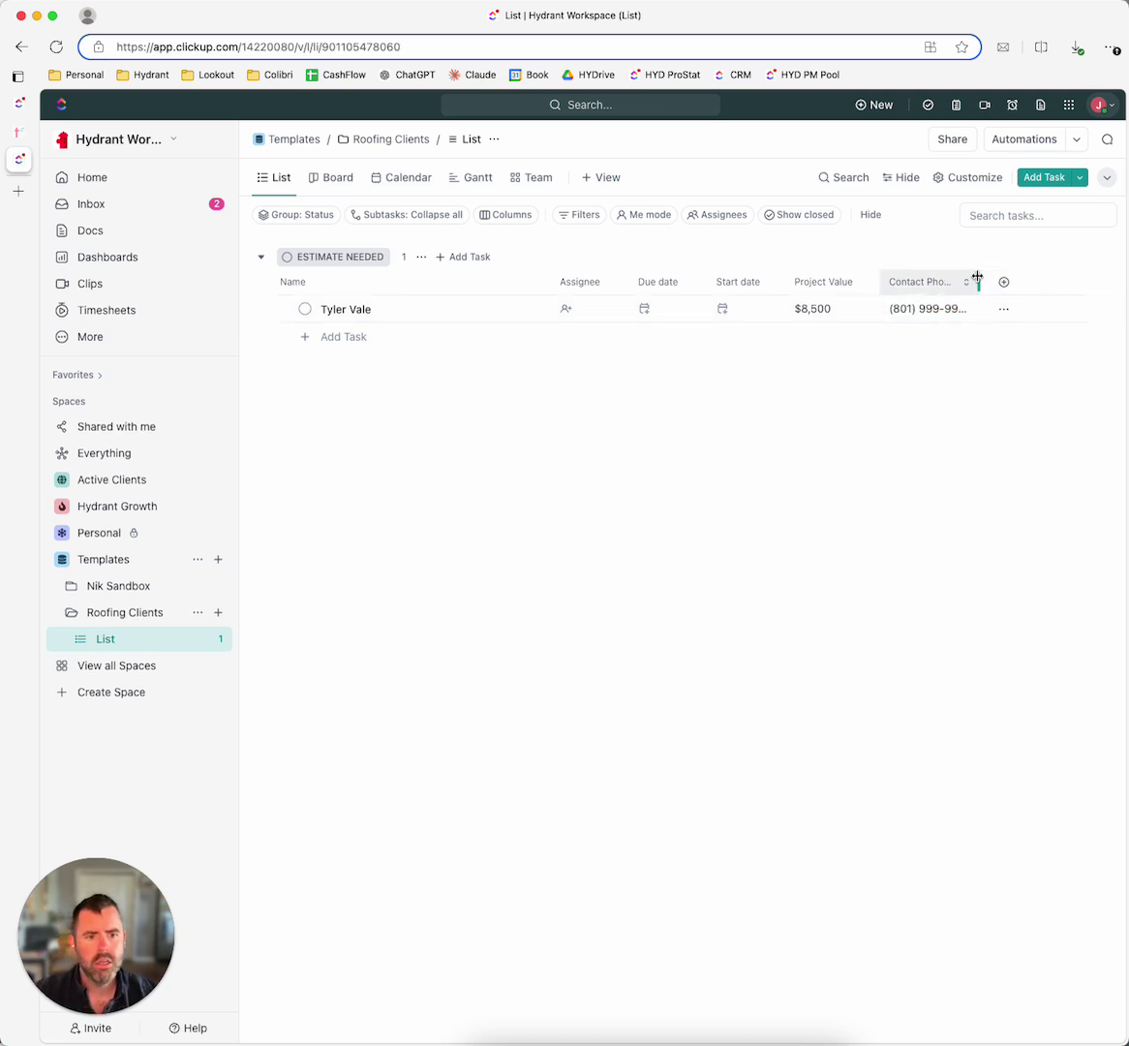
{"action": "left_click", "coordinate": [1010, 282]}
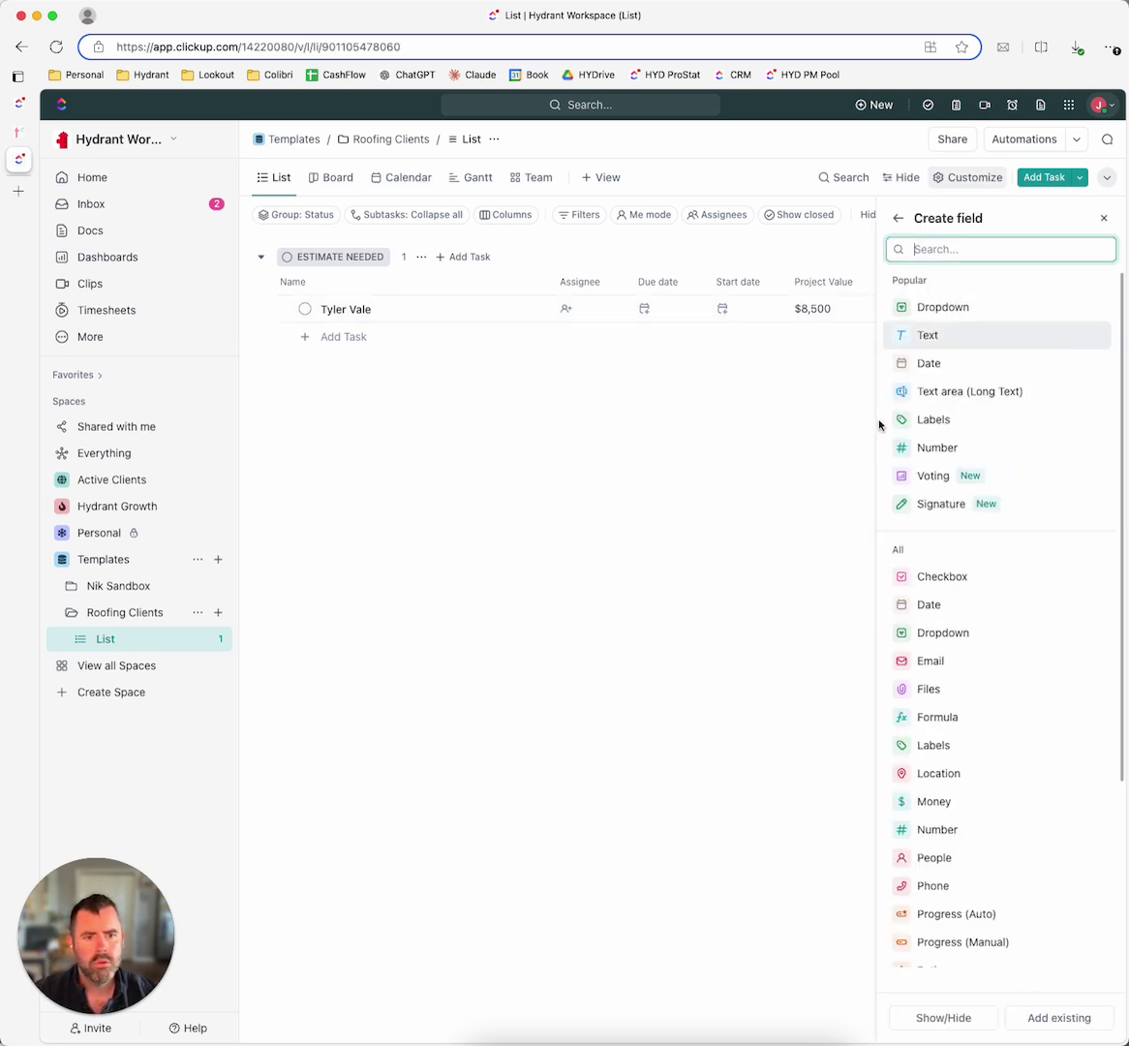
{"action": "left_click", "coordinate": [1103, 218]}
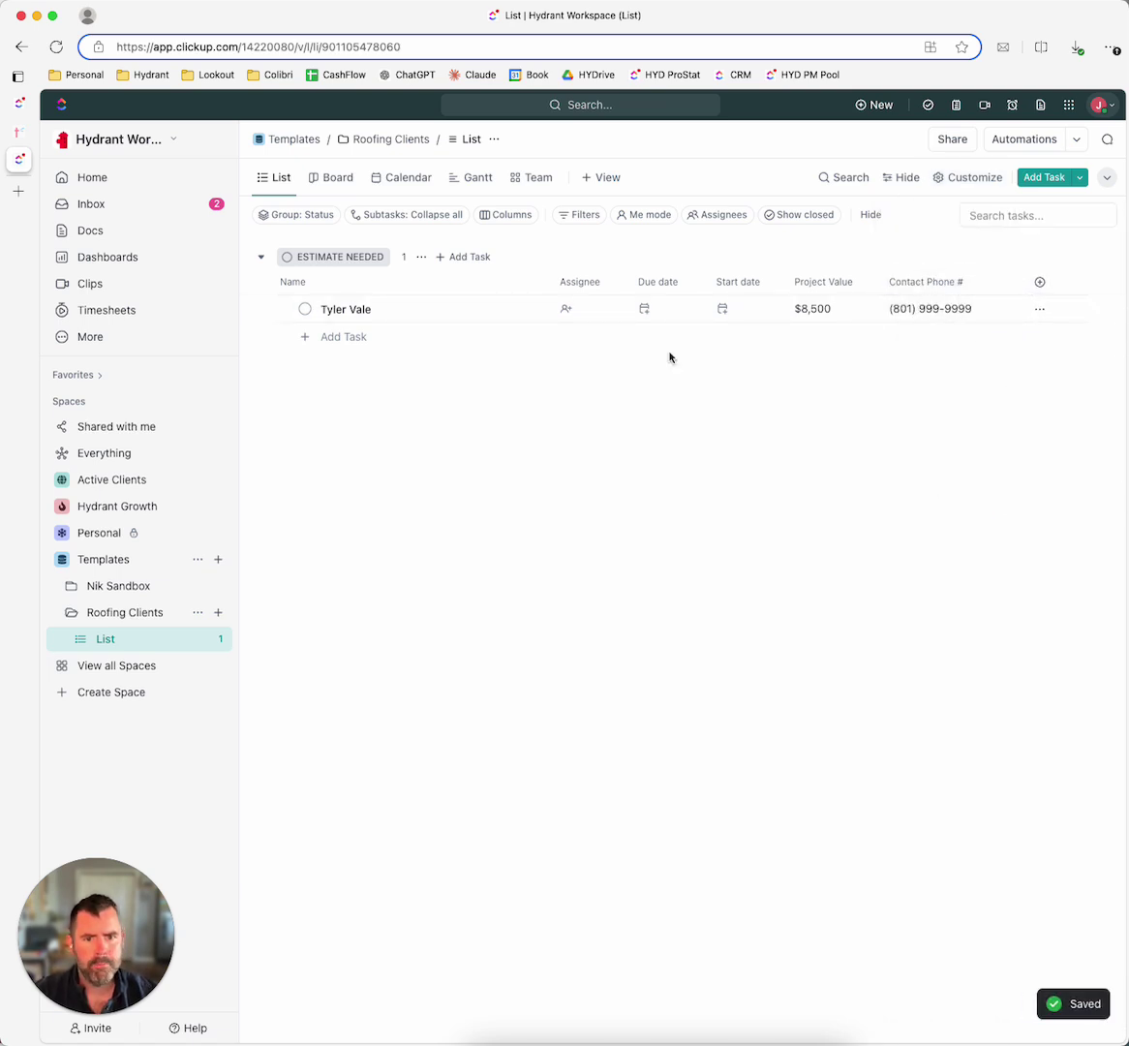
Step: Move the Due date column so it follows Start date
{"action": "left_click", "coordinate": [733, 304]}
{"action": "left_click", "coordinate": [648, 310]}
{"action": "left_click", "coordinate": [649, 311]}
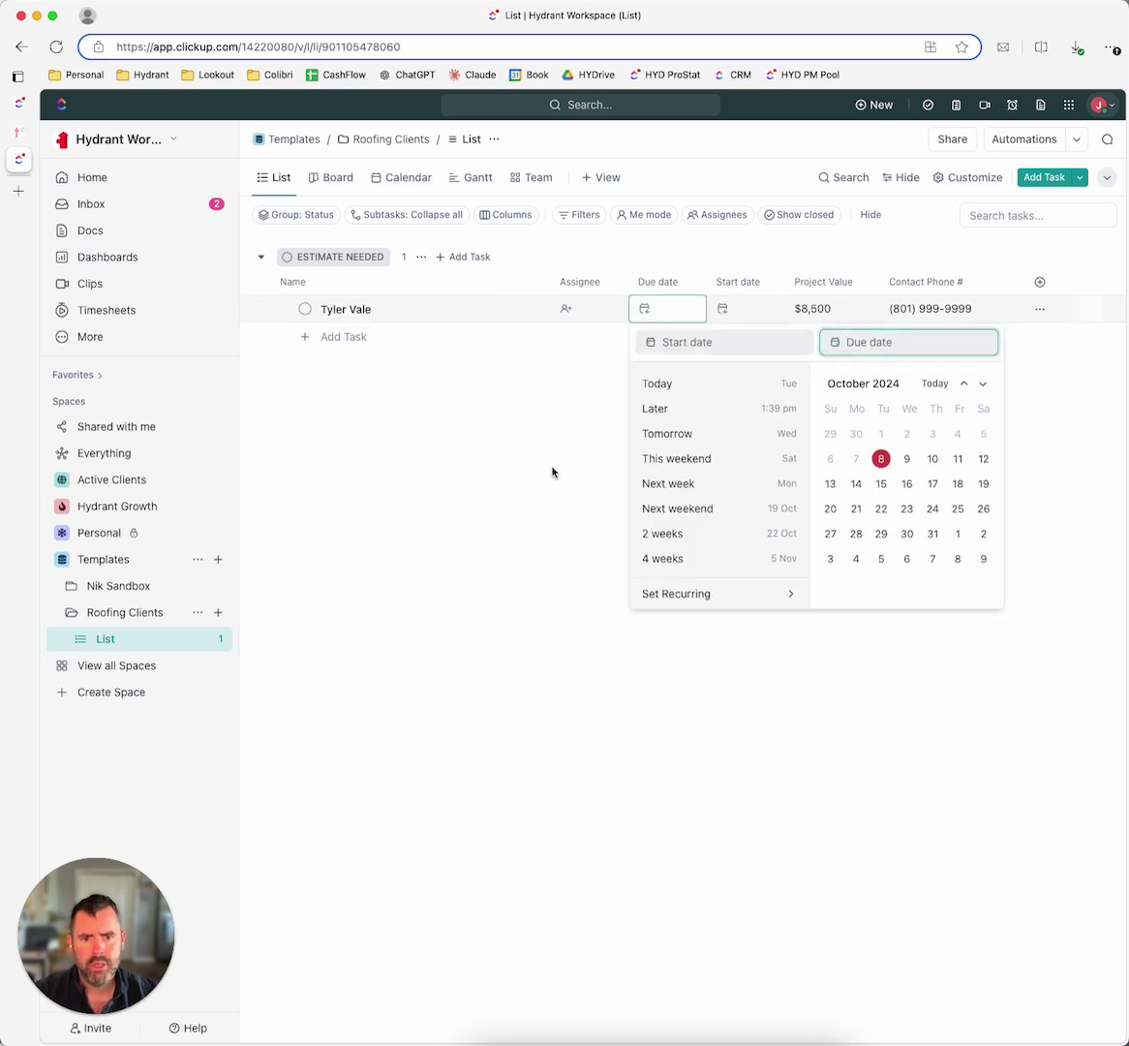
{"action": "left_click_drag", "start_coordinate": [656, 286], "coordinate": [731, 285]}
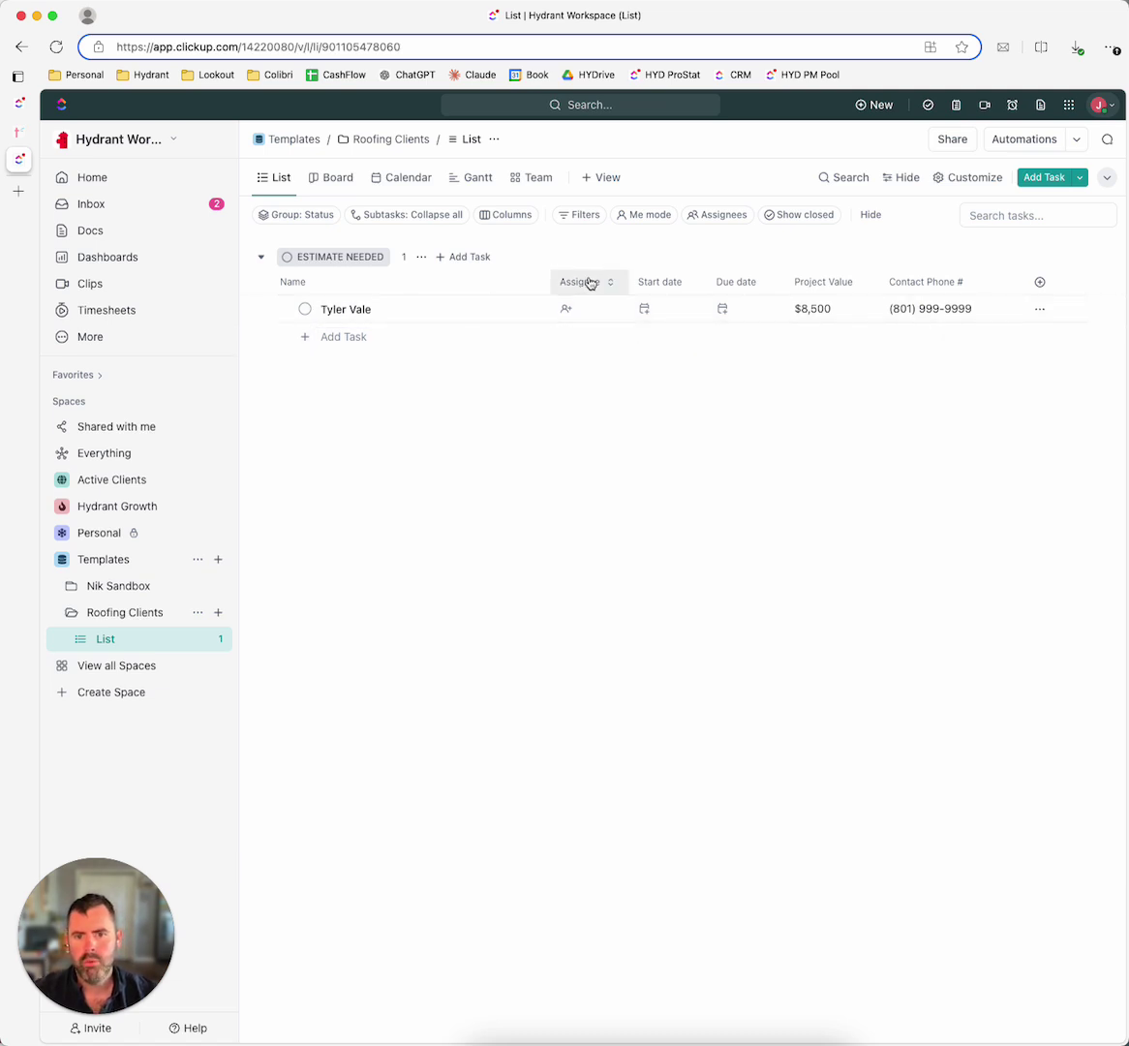
{"action": "left_click", "coordinate": [566, 308]}
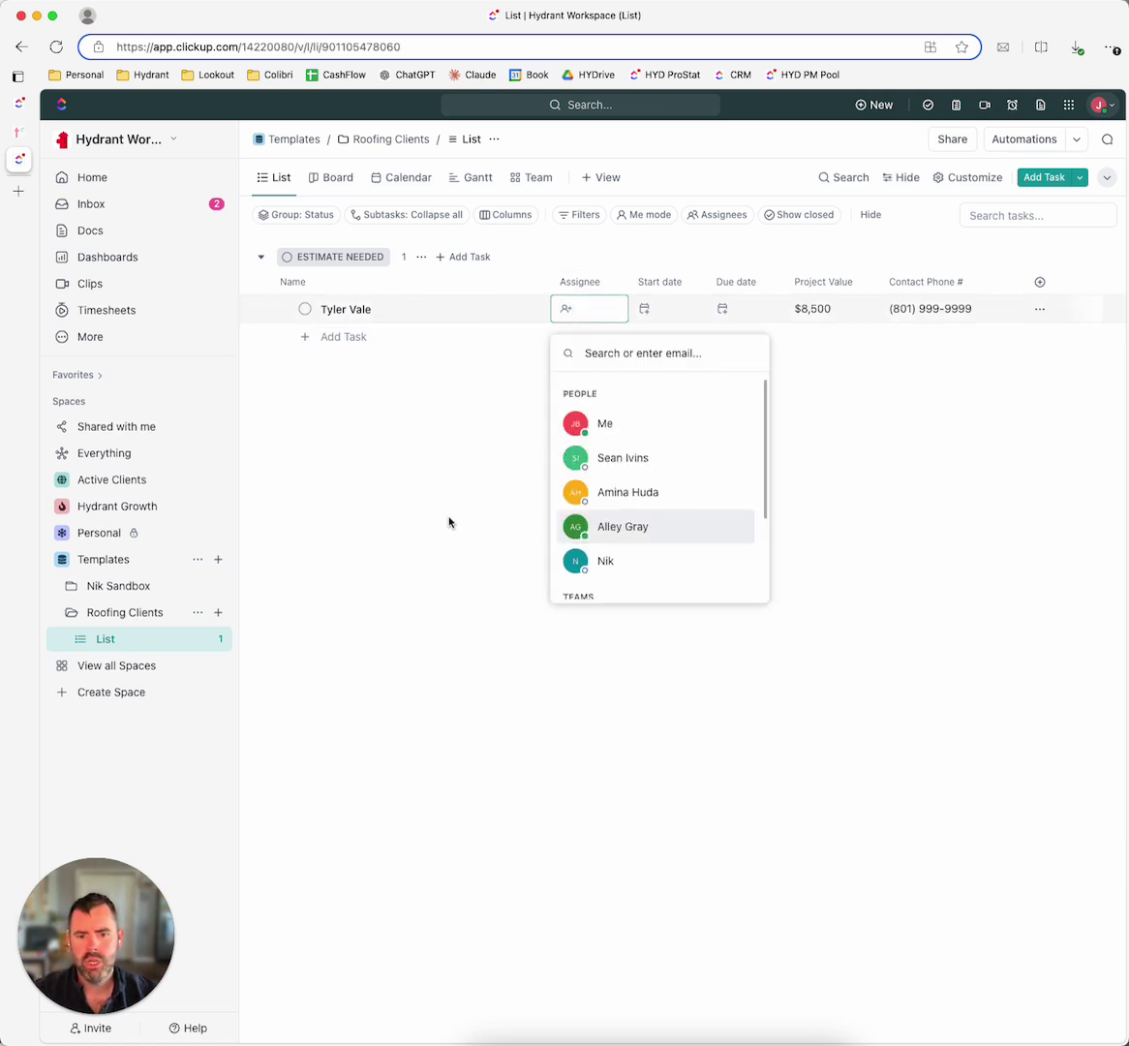
{"action": "left_click", "coordinate": [584, 310]}
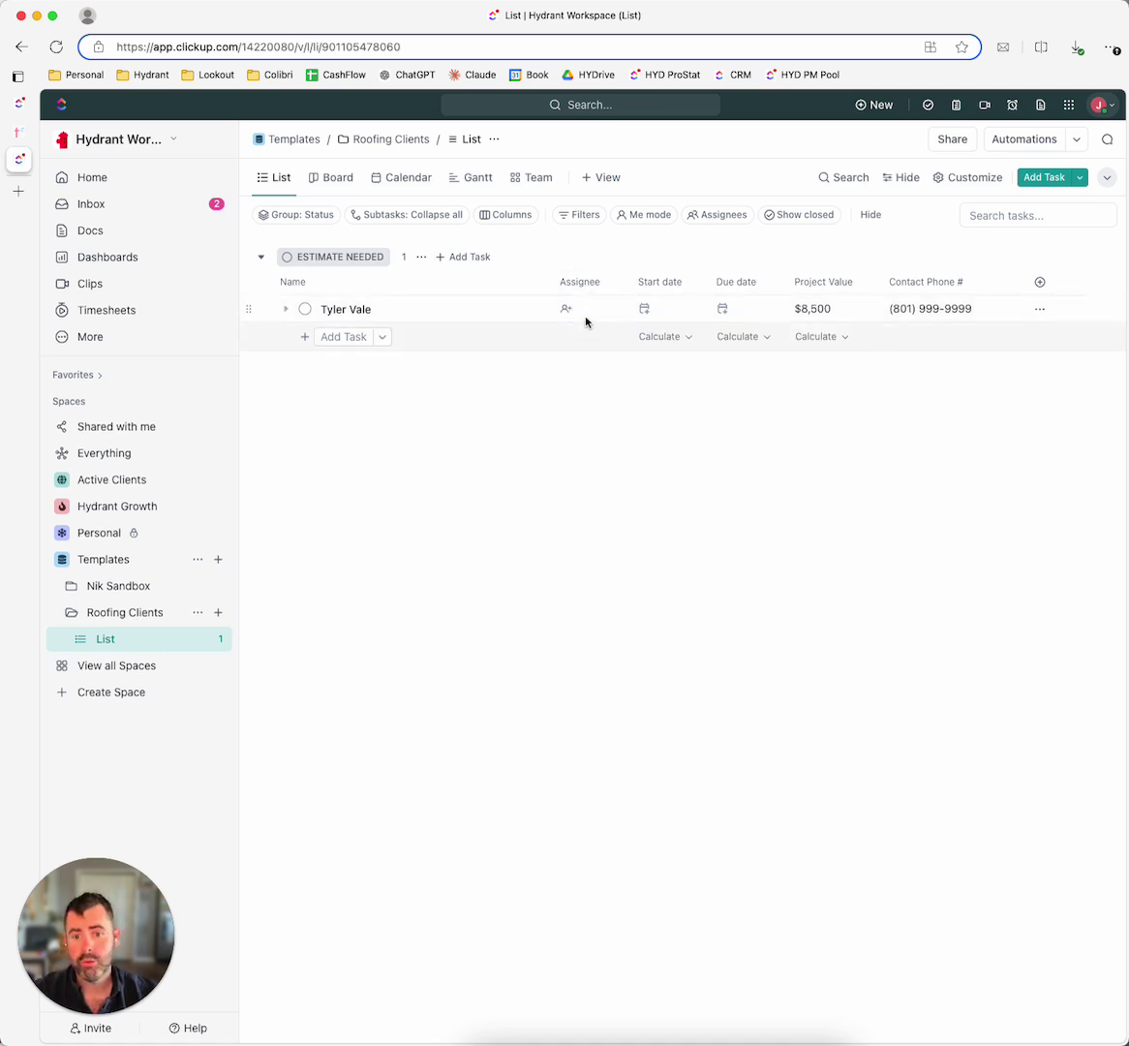
{"action": "left_click", "coordinate": [569, 283]}
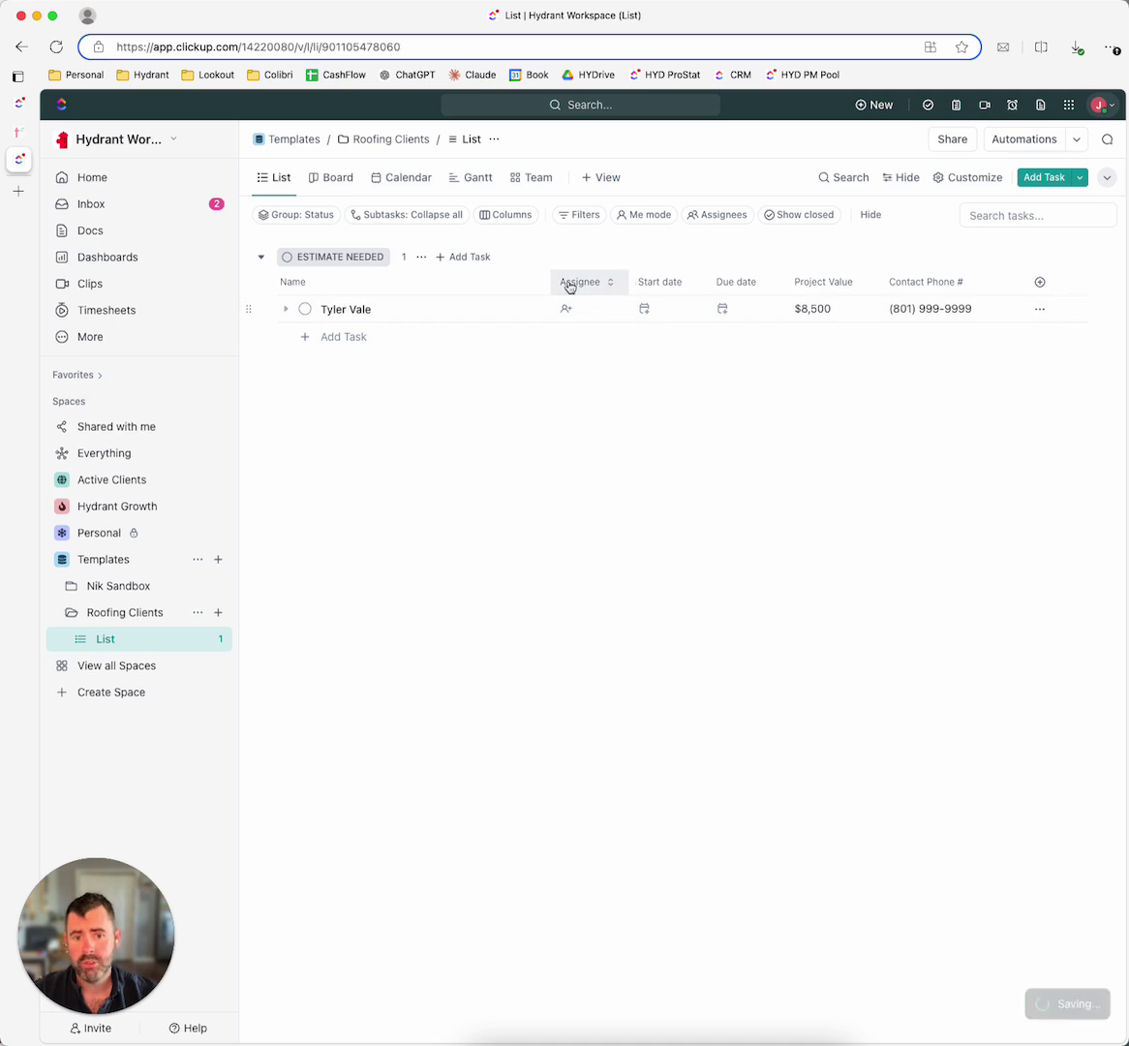
Step: Give the client task a Start date of Oct 21 and a Due date of Oct 30
{"action": "left_click", "coordinate": [637, 306]}
{"action": "left_click", "coordinate": [858, 510]}
{"action": "left_click", "coordinate": [721, 308]}
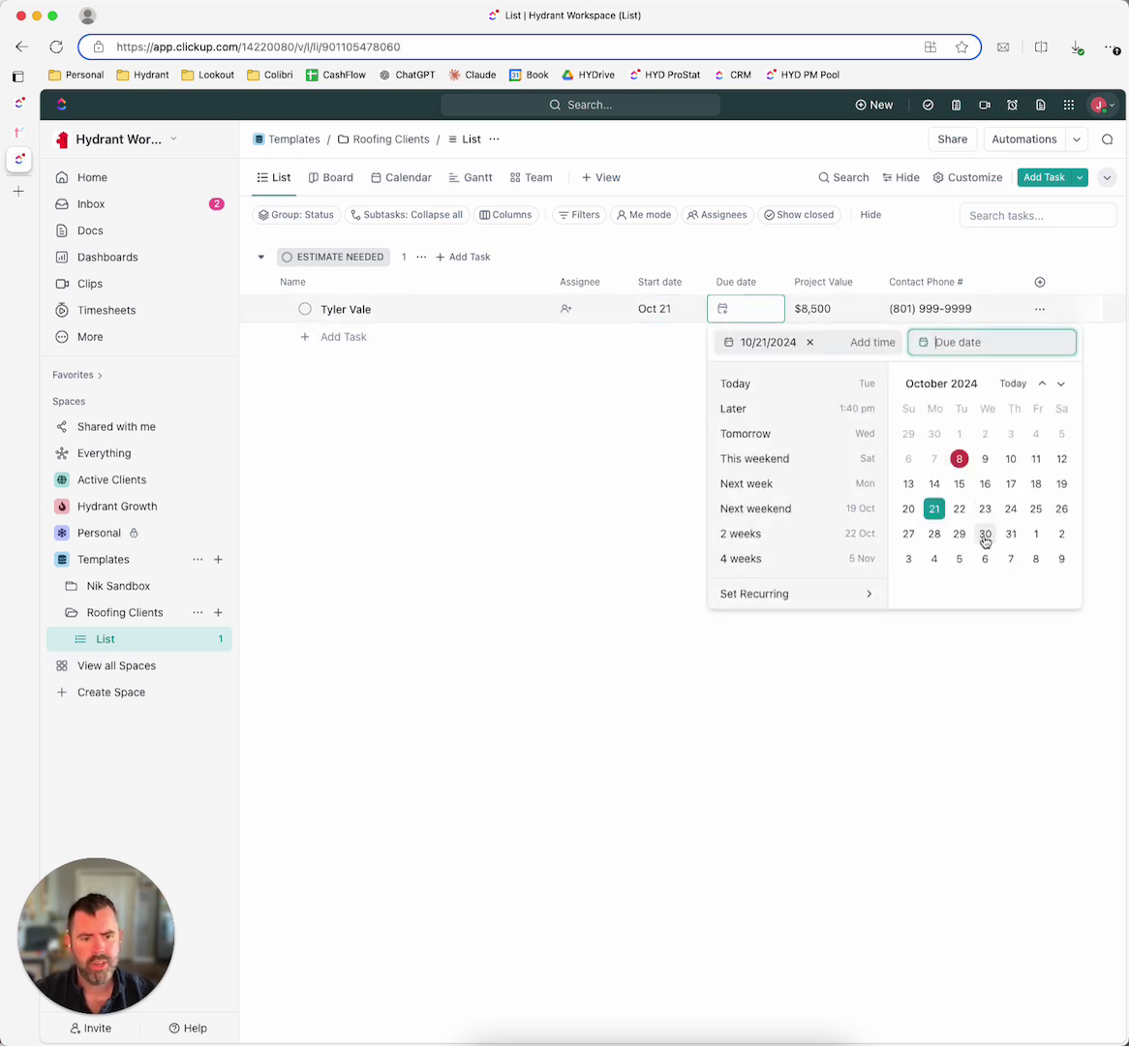
{"action": "left_click", "coordinate": [984, 535]}
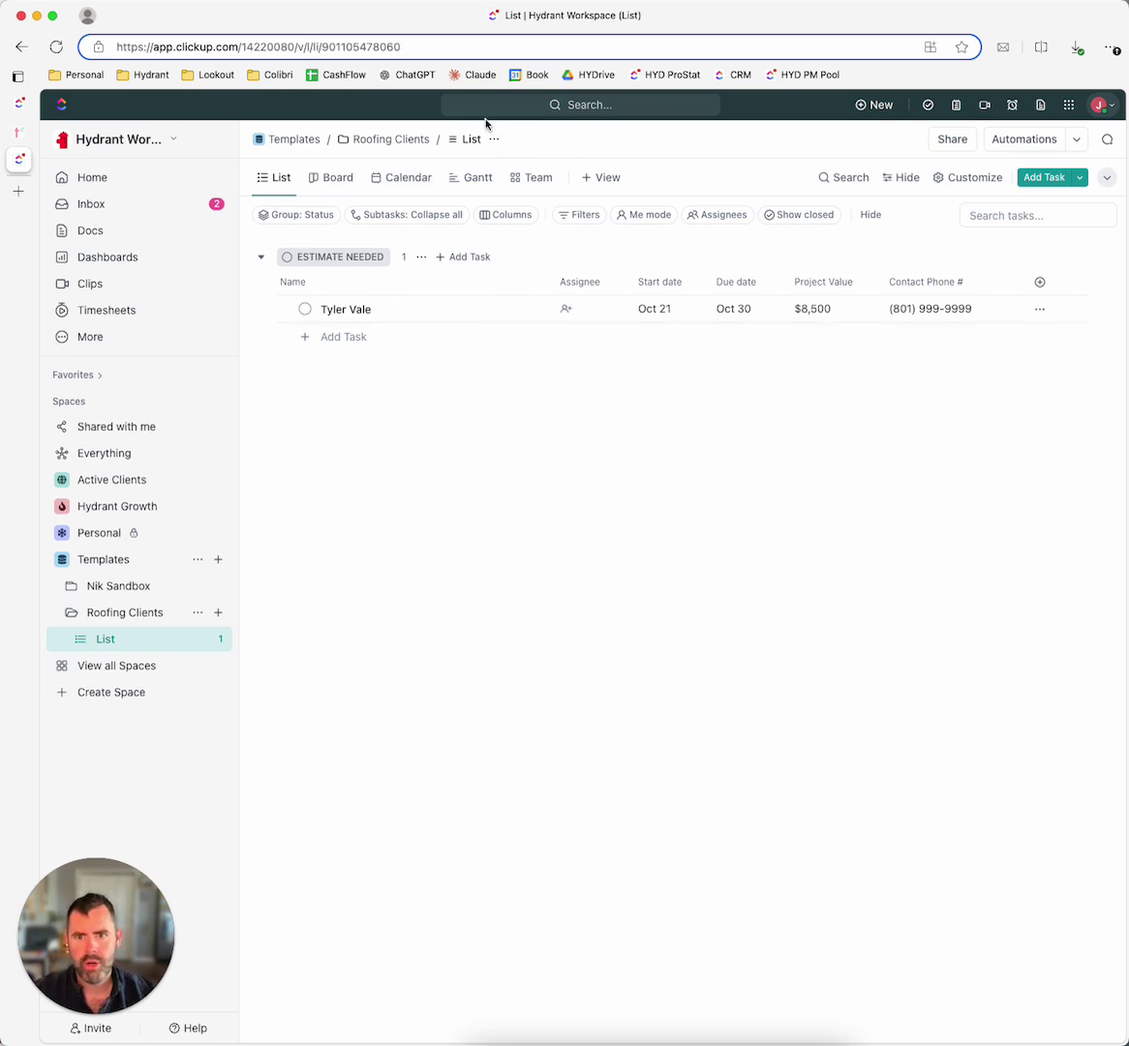
Step: Strike through the custom field items in the how-to planning document
{"action": "left_click", "coordinate": [494, 139]}
{"action": "mouse_move", "coordinate": [560, 242]}
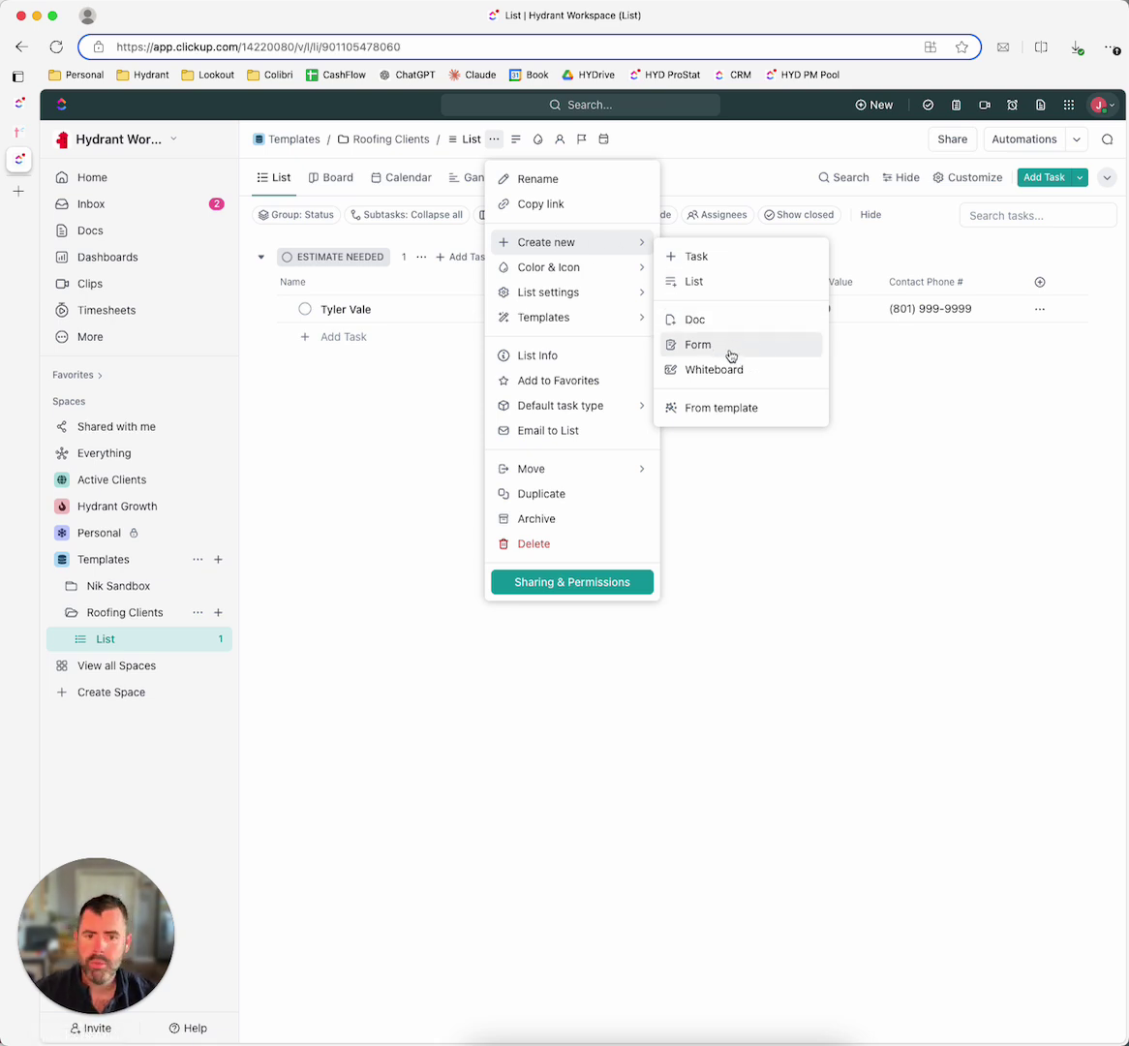
{"action": "left_click", "coordinate": [926, 509]}
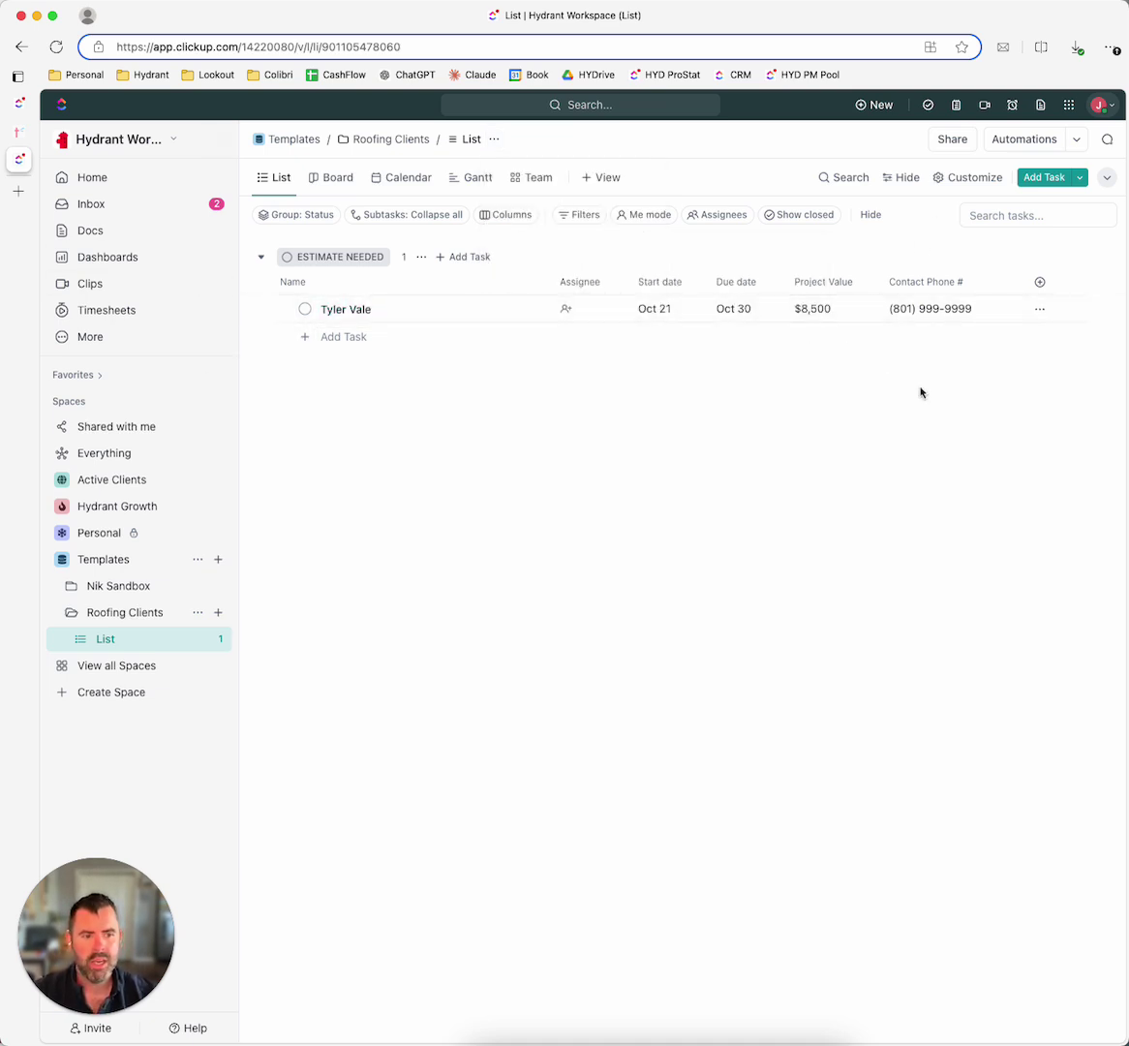
{"action": "left_click", "coordinate": [18, 102]}
{"action": "left_click_drag", "start_coordinate": [457, 565], "coordinate": [237, 456]}
{"action": "left_click", "coordinate": [226, 426]}
Step: Copy the nine template subtasks from the plan and return to the Roofing Clients list
{"action": "scroll", "coordinate": [318, 610], "scroll_direction": "down", "scroll_amount": 3}
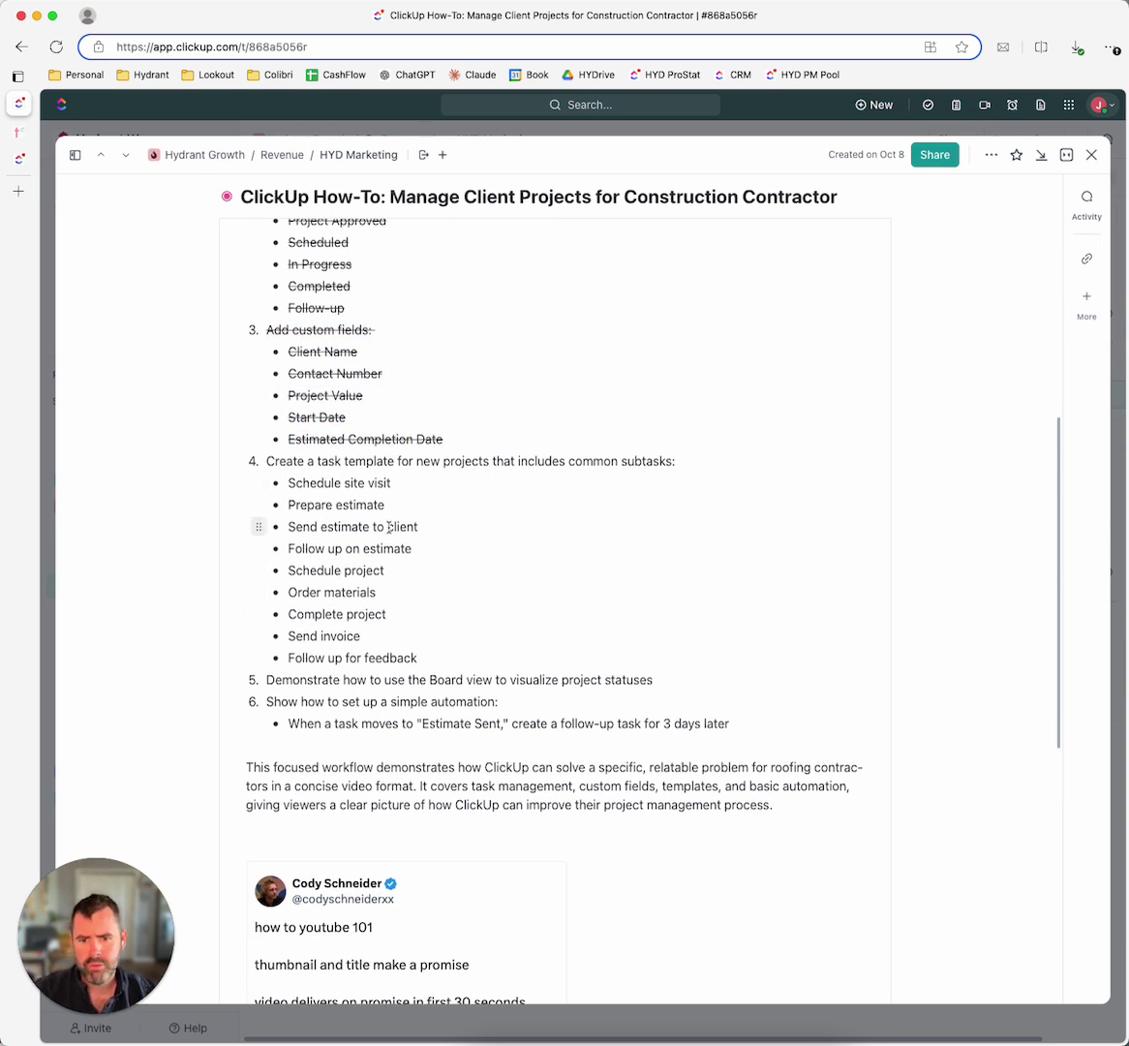
{"action": "scroll", "coordinate": [390, 540], "scroll_direction": "down", "scroll_amount": 1}
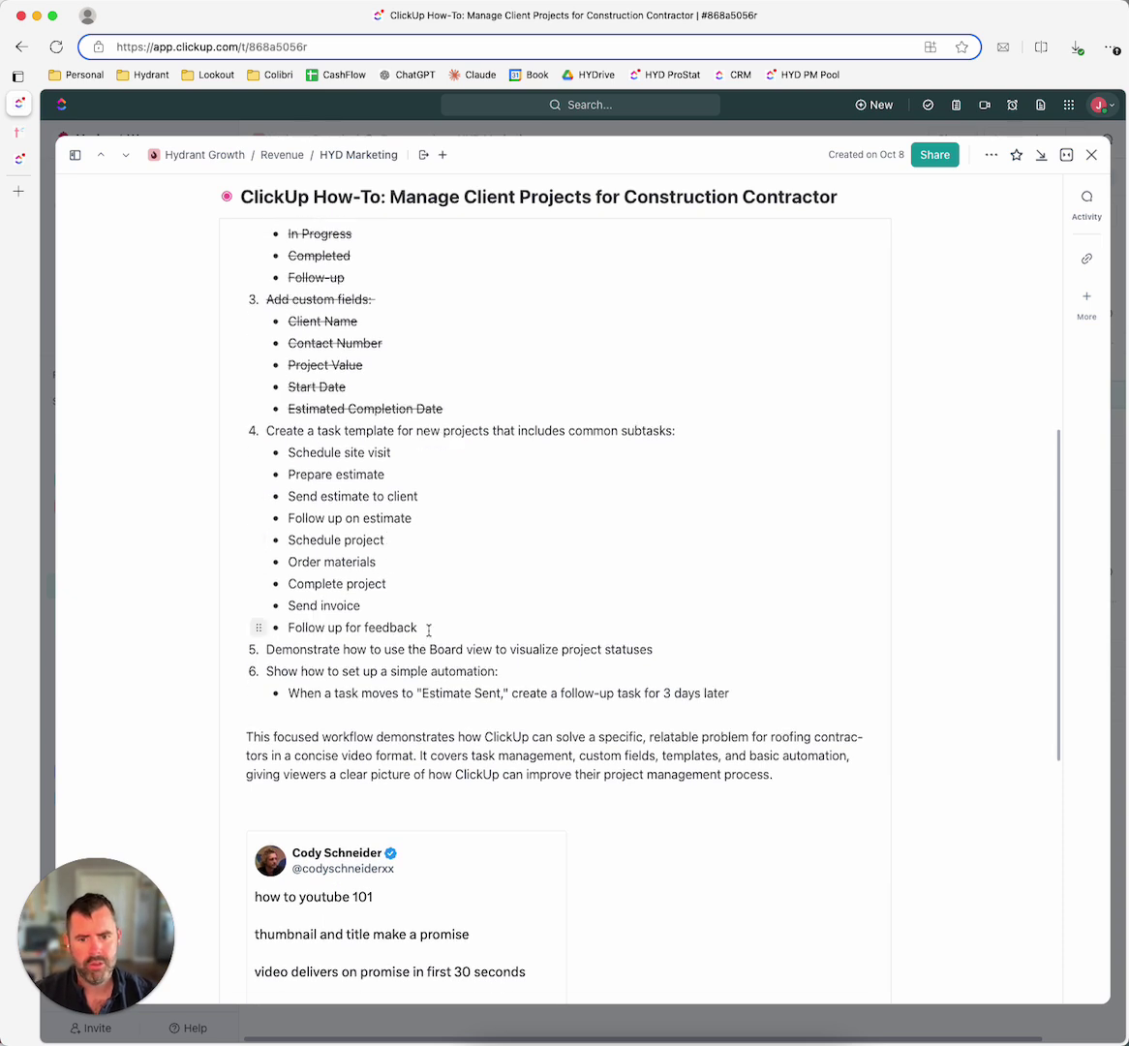
{"action": "left_click_drag", "start_coordinate": [445, 619], "coordinate": [269, 453]}
{"action": "key", "text": "super+c"}
{"action": "left_click", "coordinate": [467, 598]}
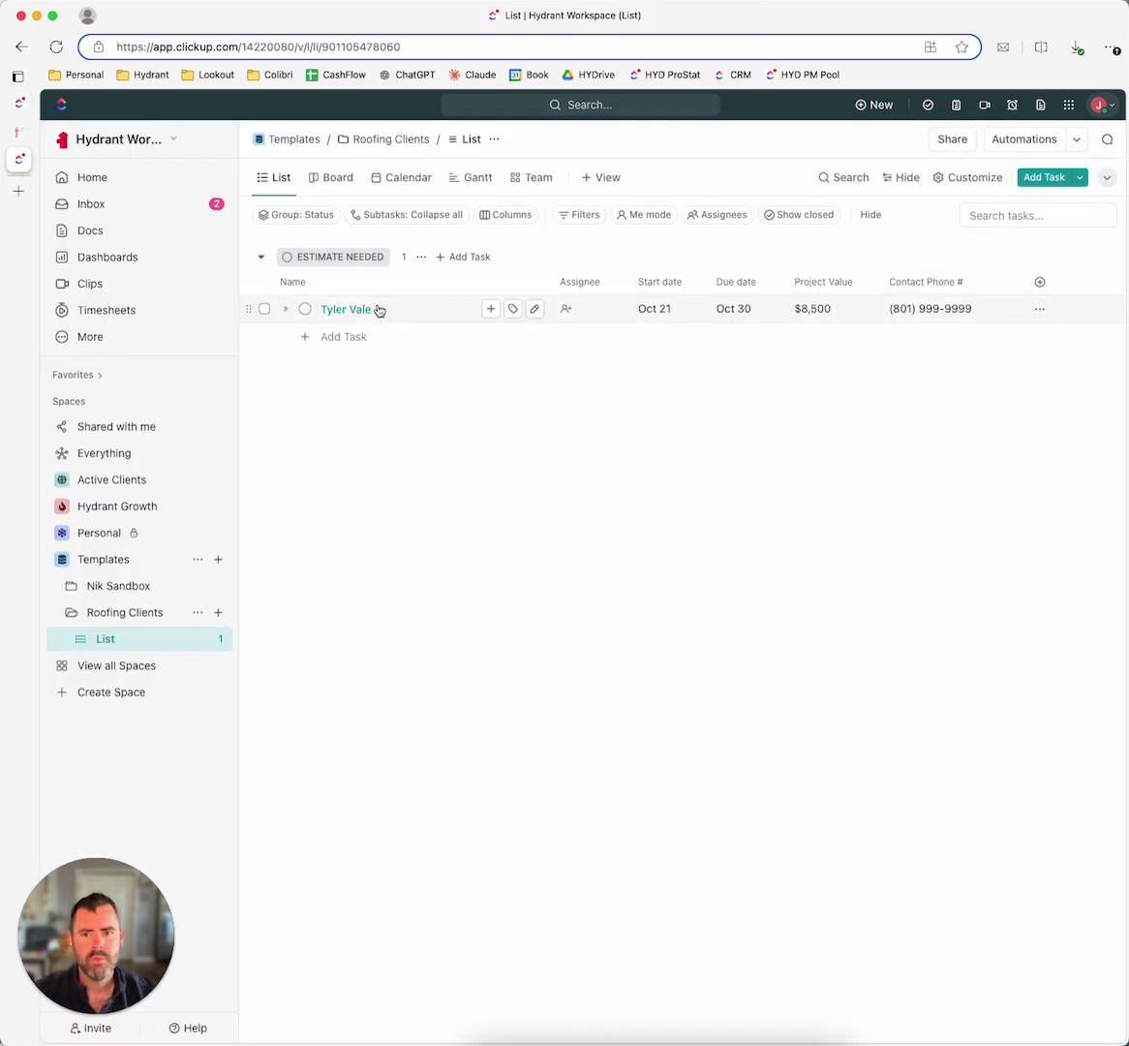
Step: Create a checklist in the client task from the nine pasted subtasks
{"action": "left_click", "coordinate": [350, 310]}
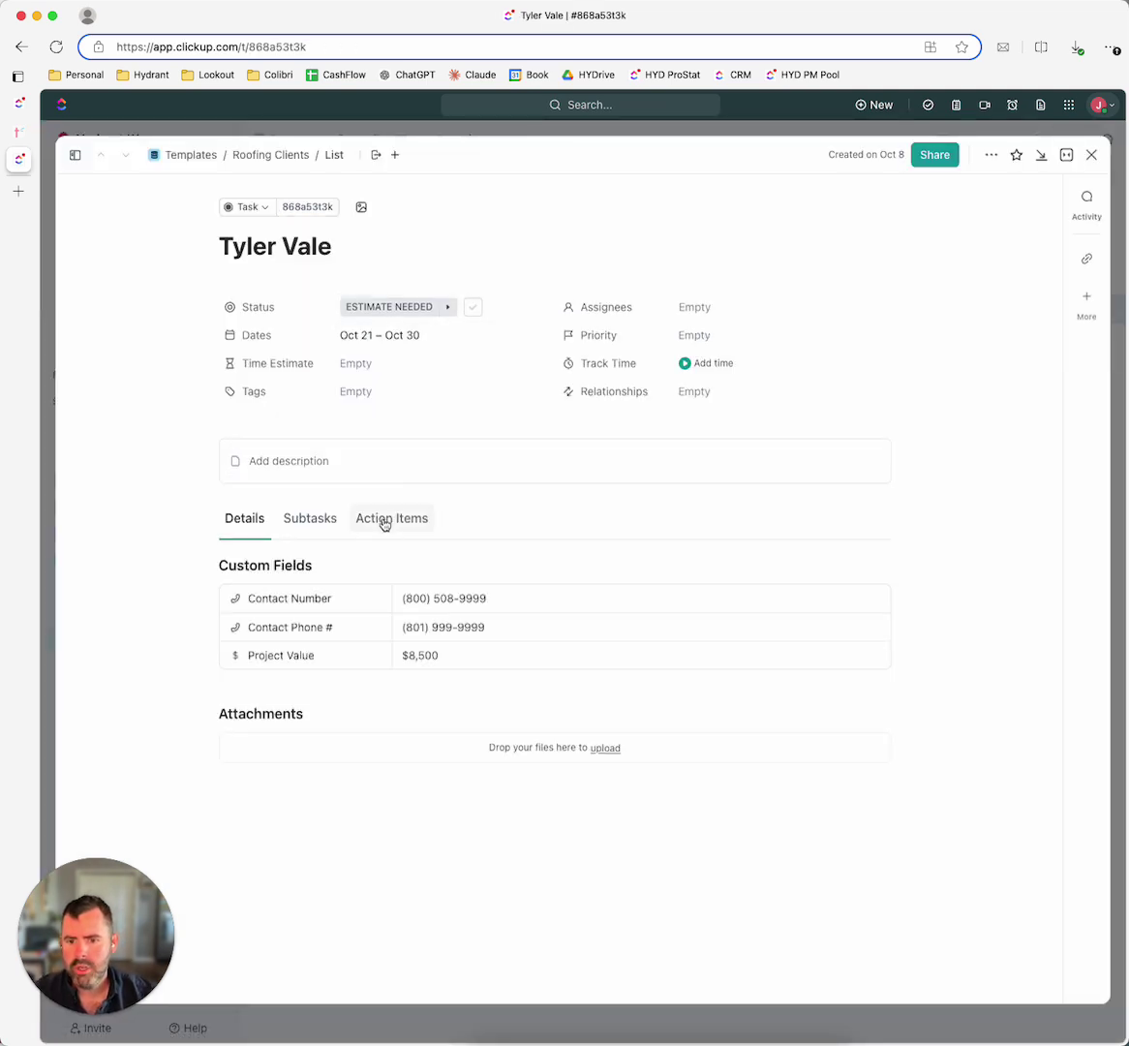
{"action": "left_click", "coordinate": [364, 521]}
{"action": "left_click", "coordinate": [320, 524]}
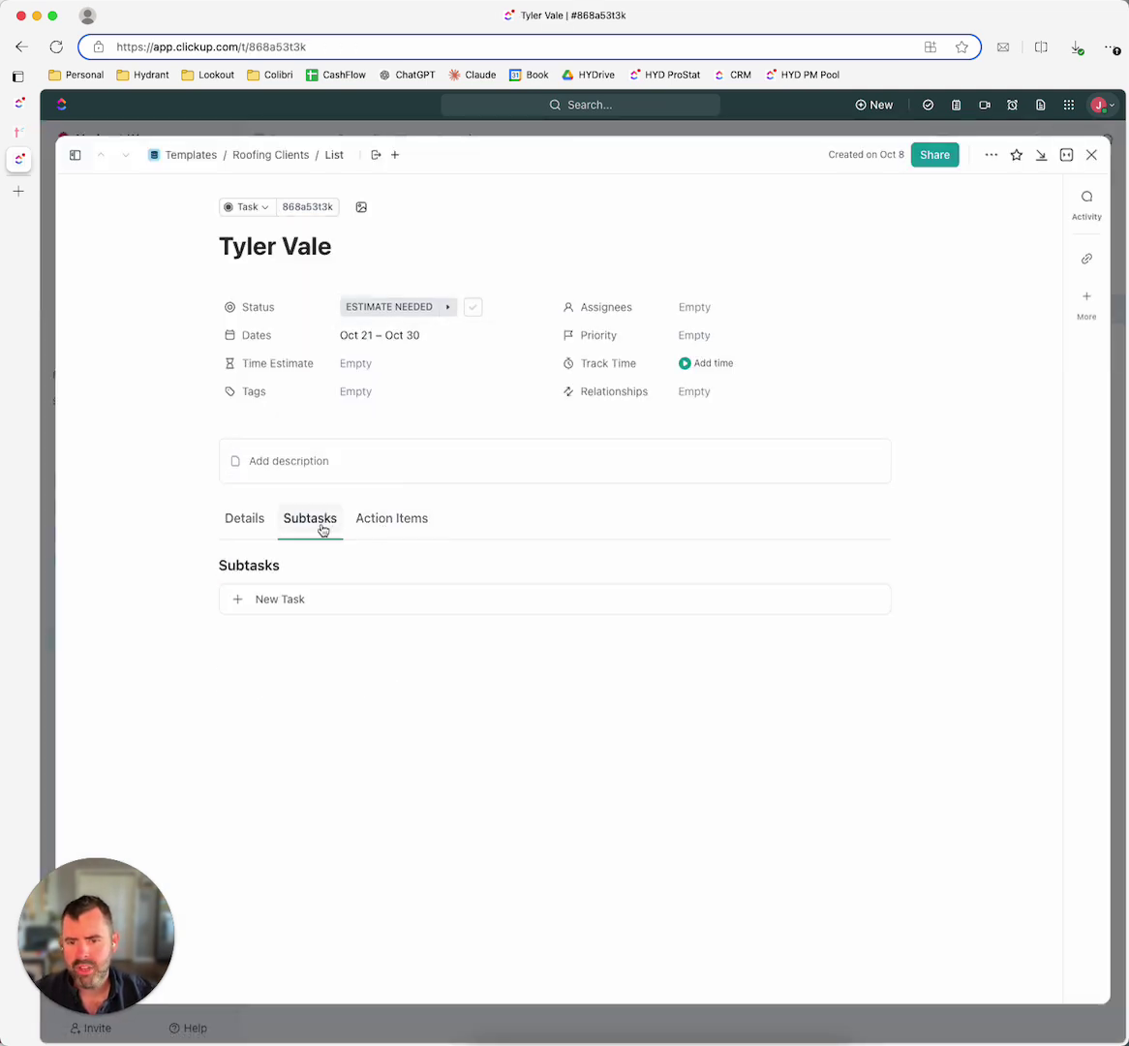
{"action": "left_click", "coordinate": [390, 523]}
{"action": "left_click", "coordinate": [373, 608]}
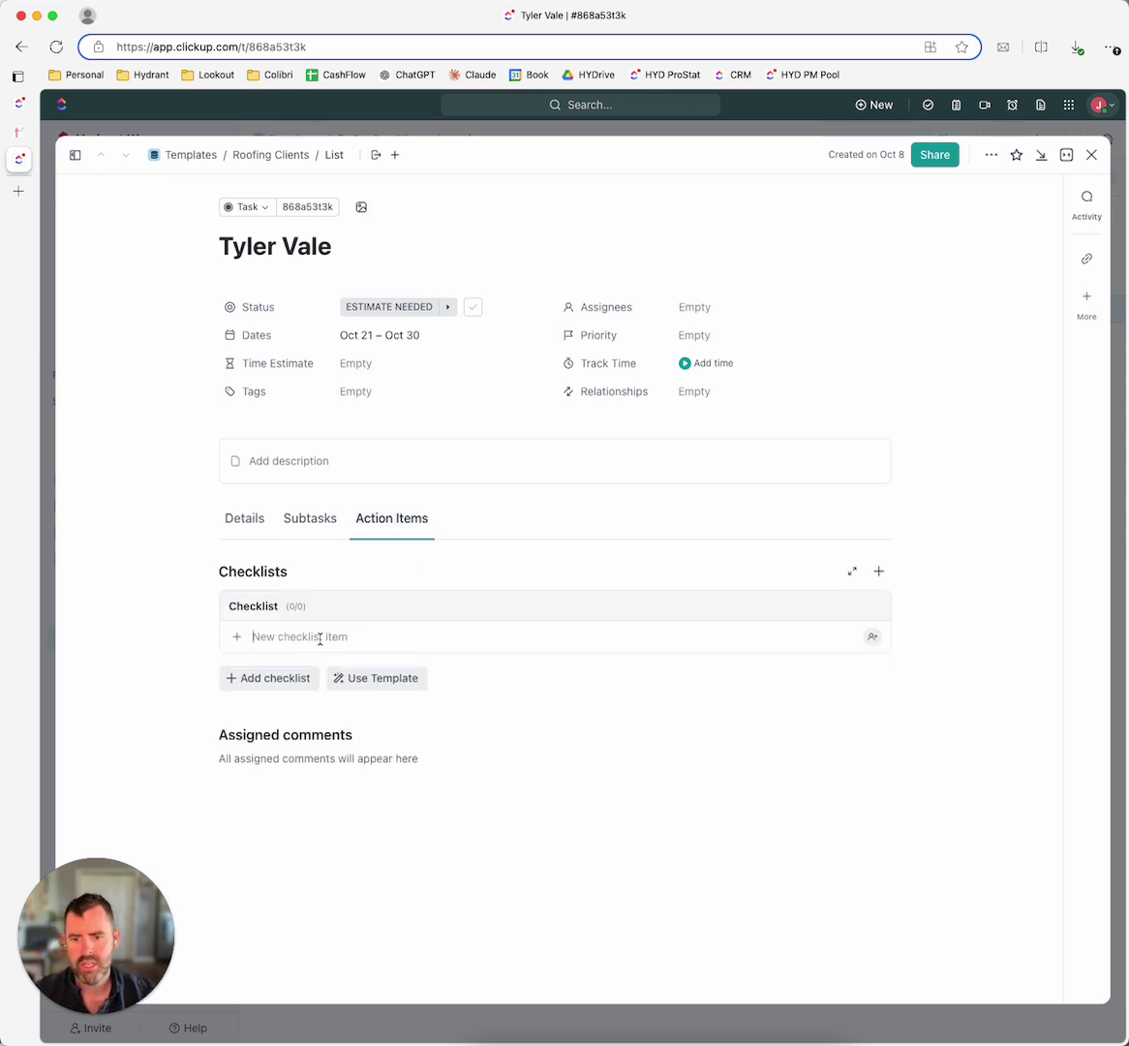
{"action": "key", "text": "super+v"}
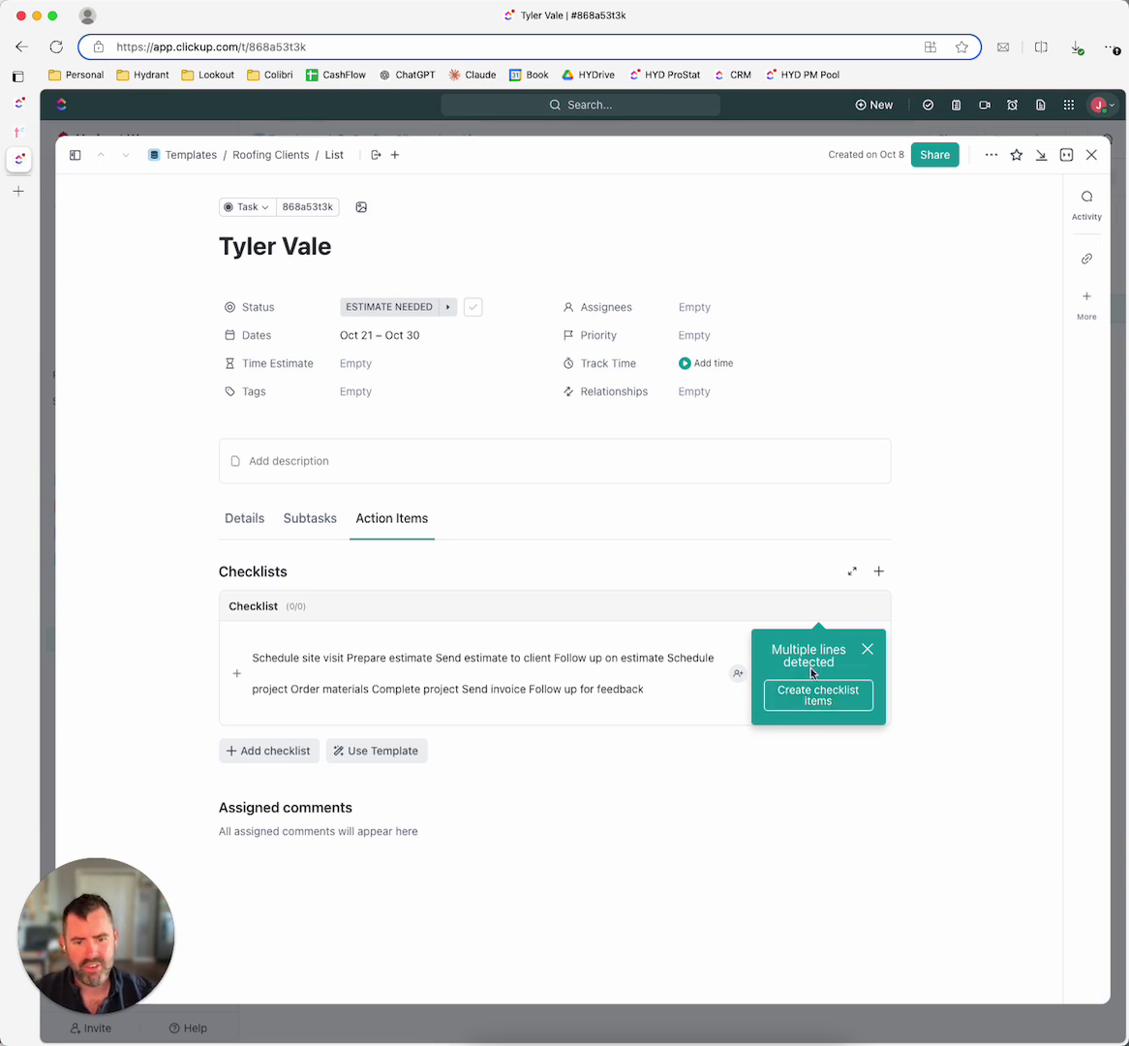
{"action": "left_click", "coordinate": [814, 698]}
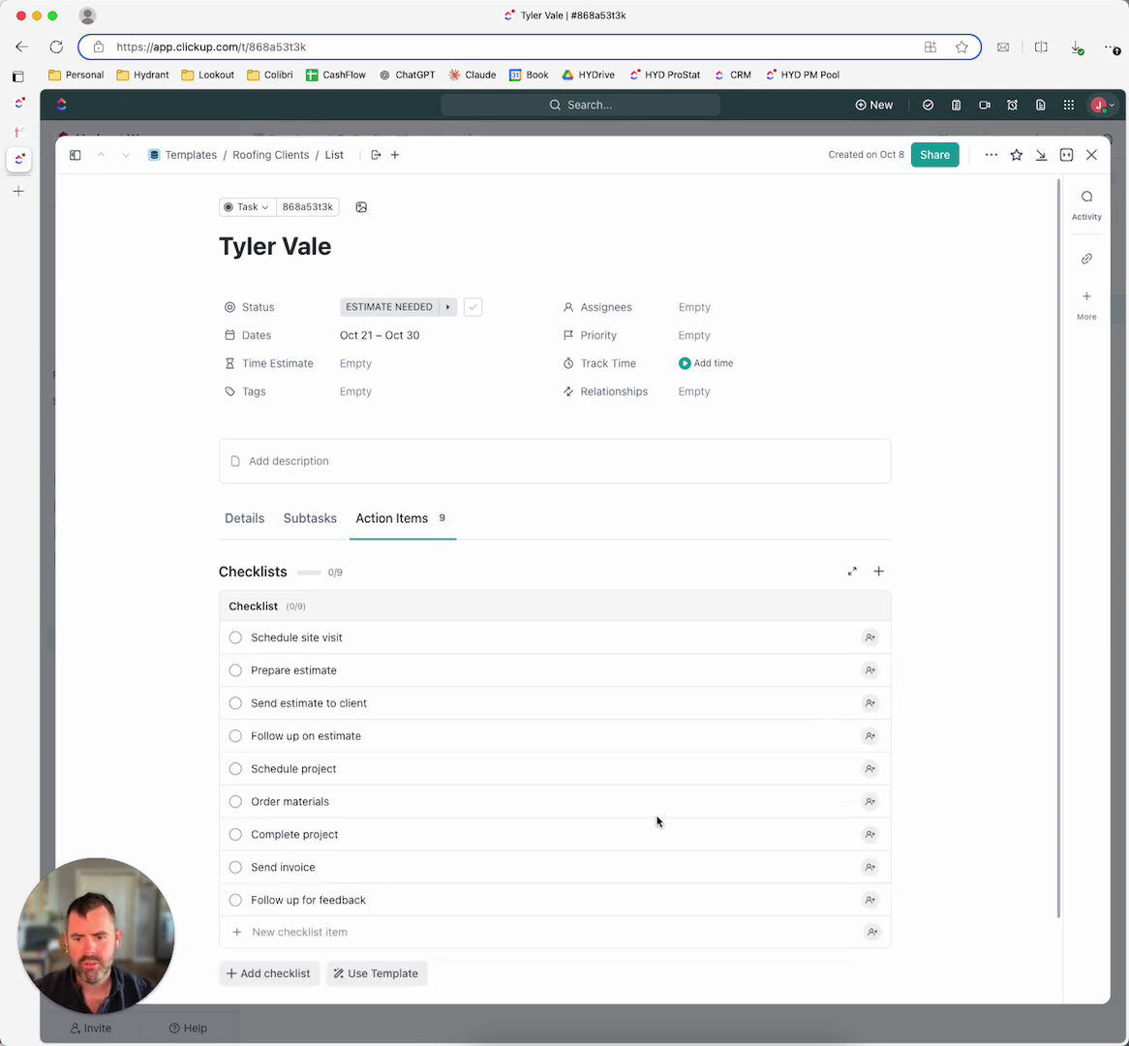
{"action": "scroll", "coordinate": [649, 821], "scroll_direction": "down", "scroll_amount": 3}
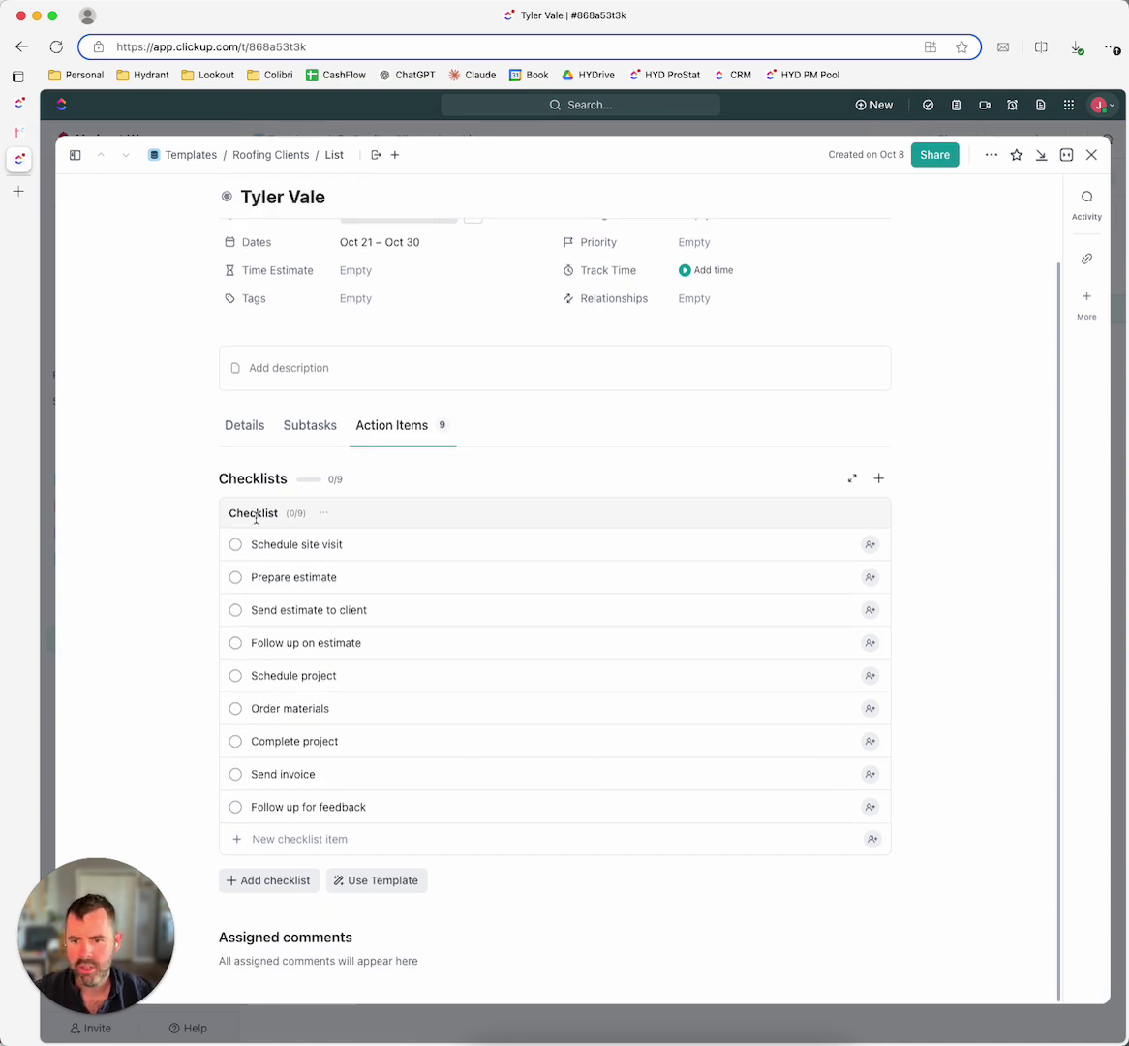
Step: Rename the checklist to 'Roofing Project Checklist'
{"action": "left_click", "coordinate": [323, 513]}
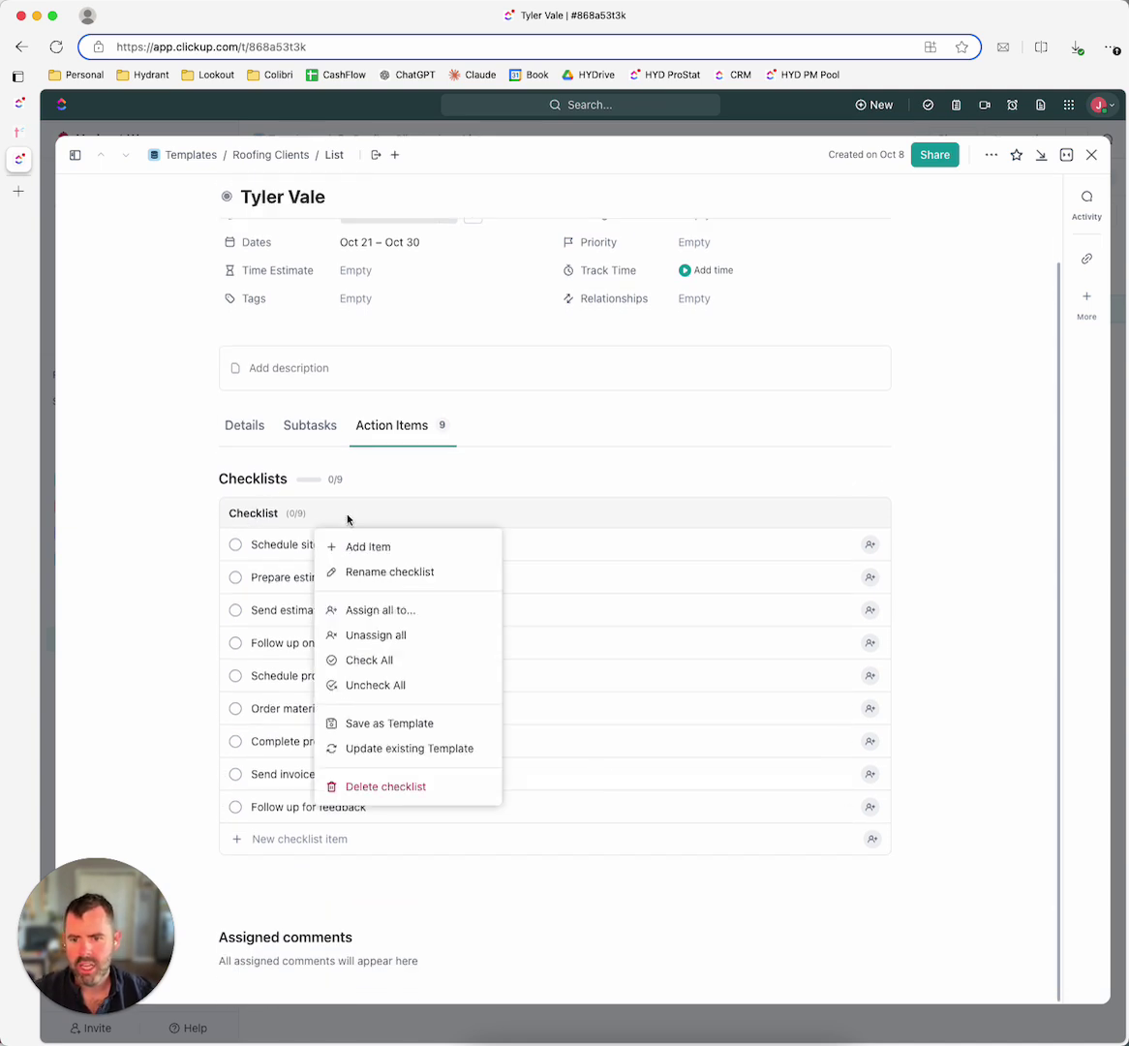
{"action": "left_click", "coordinate": [377, 577]}
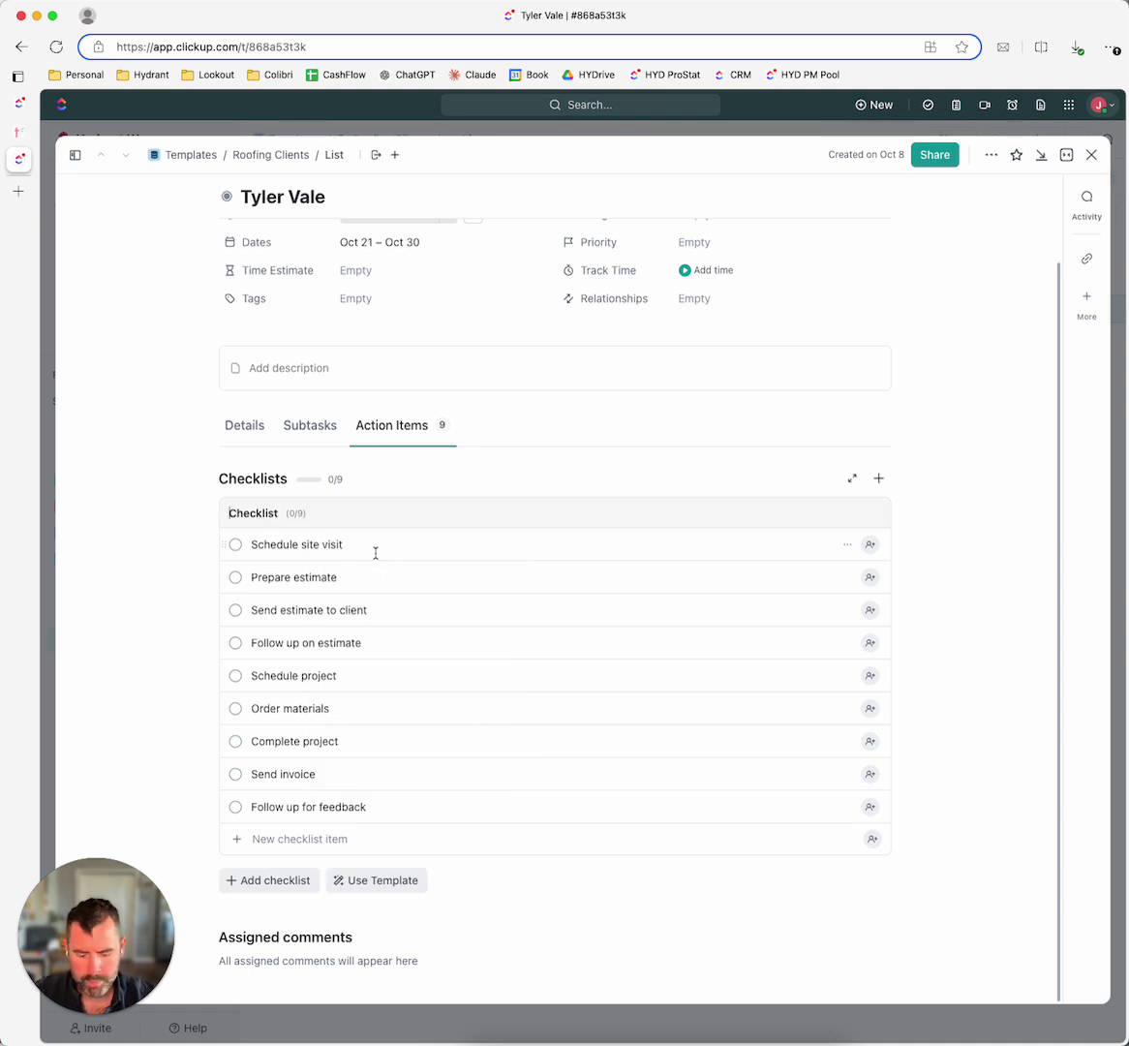
{"action": "type", "text": "Project"}
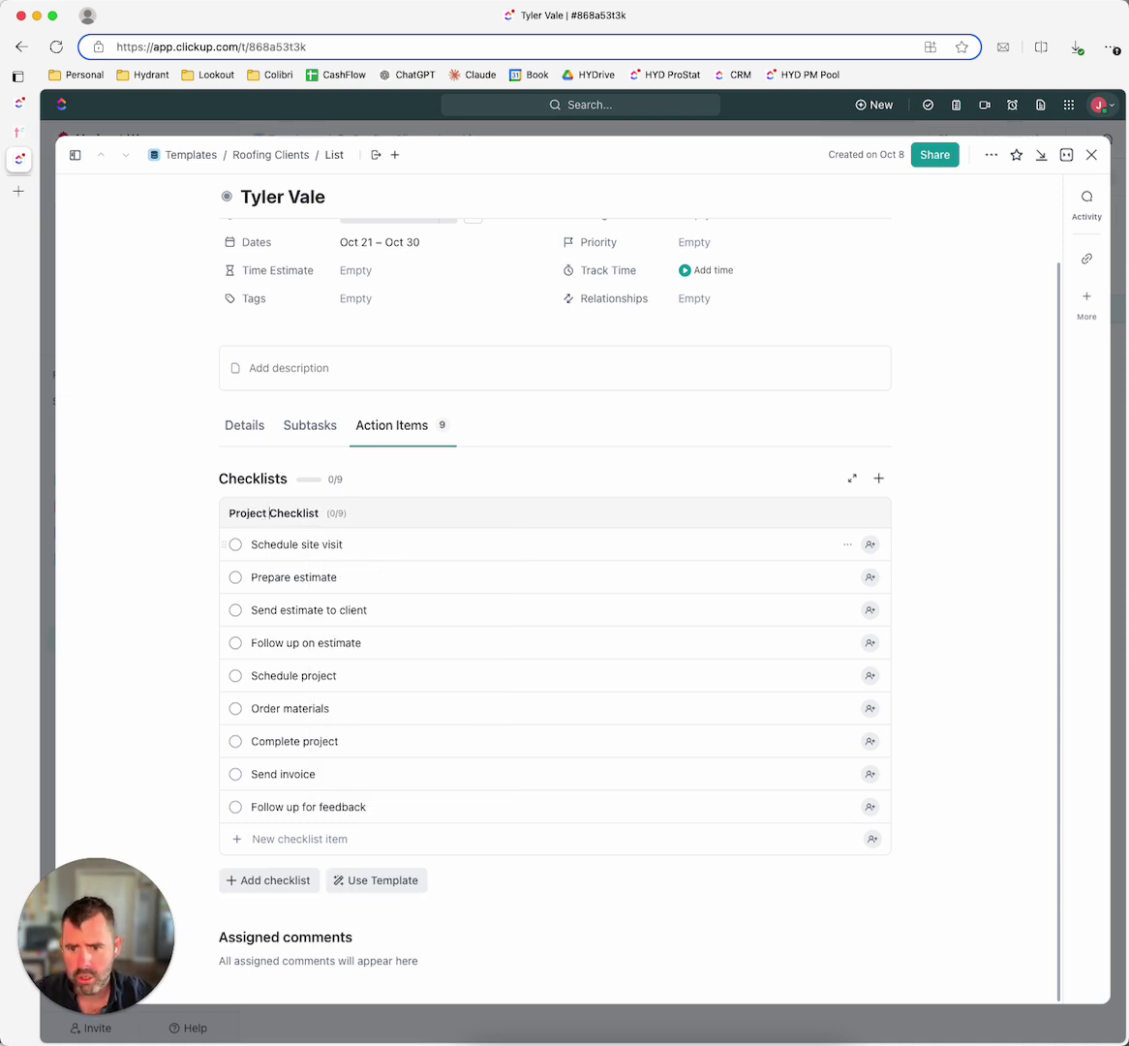
{"action": "left_click", "coordinate": [230, 512]}
{"action": "type", "text": "Roofing"}
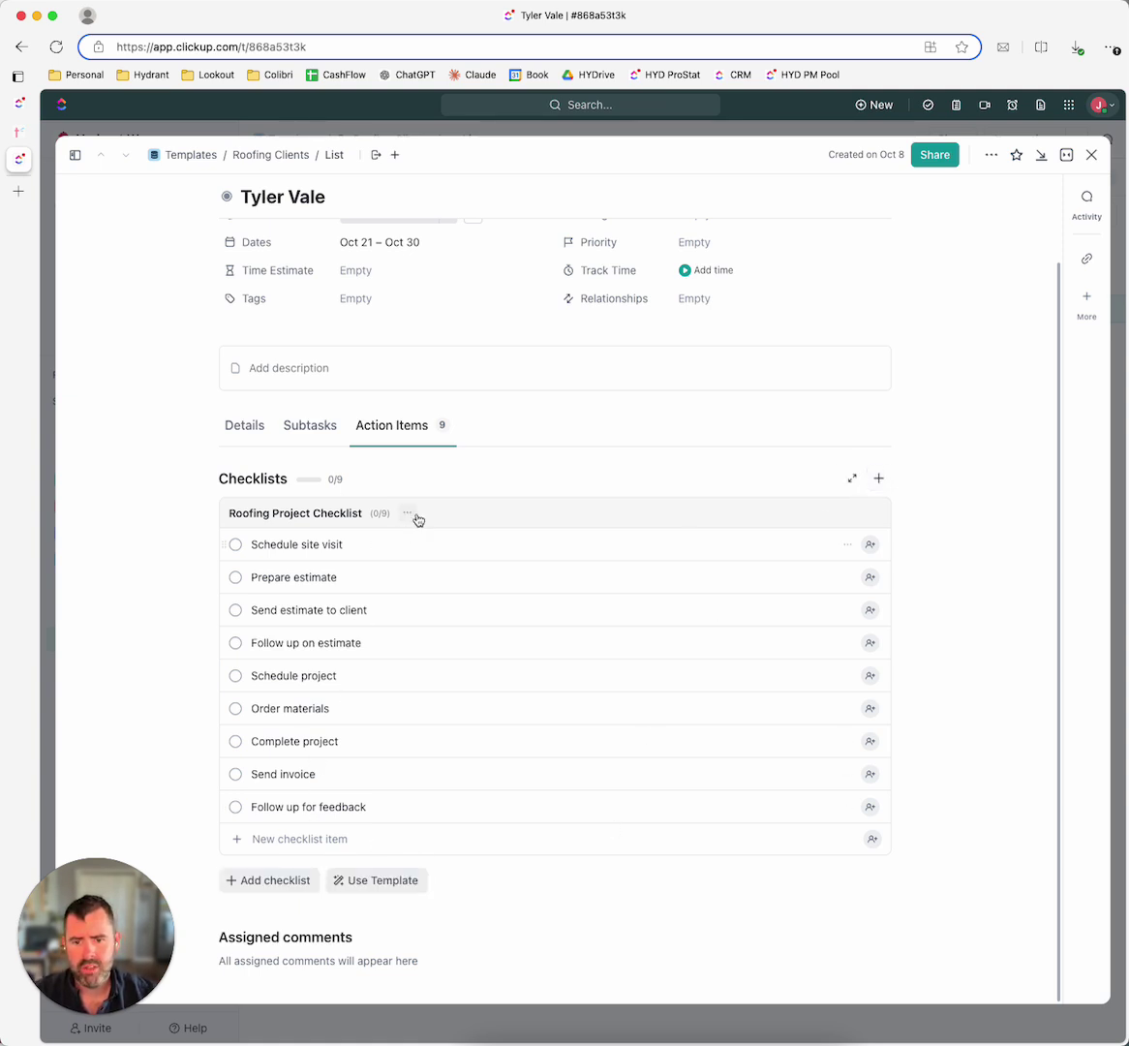
Step: Save the checklist as a template named 'Roofing Contractor - 10.8.2'
{"action": "left_click", "coordinate": [410, 515]}
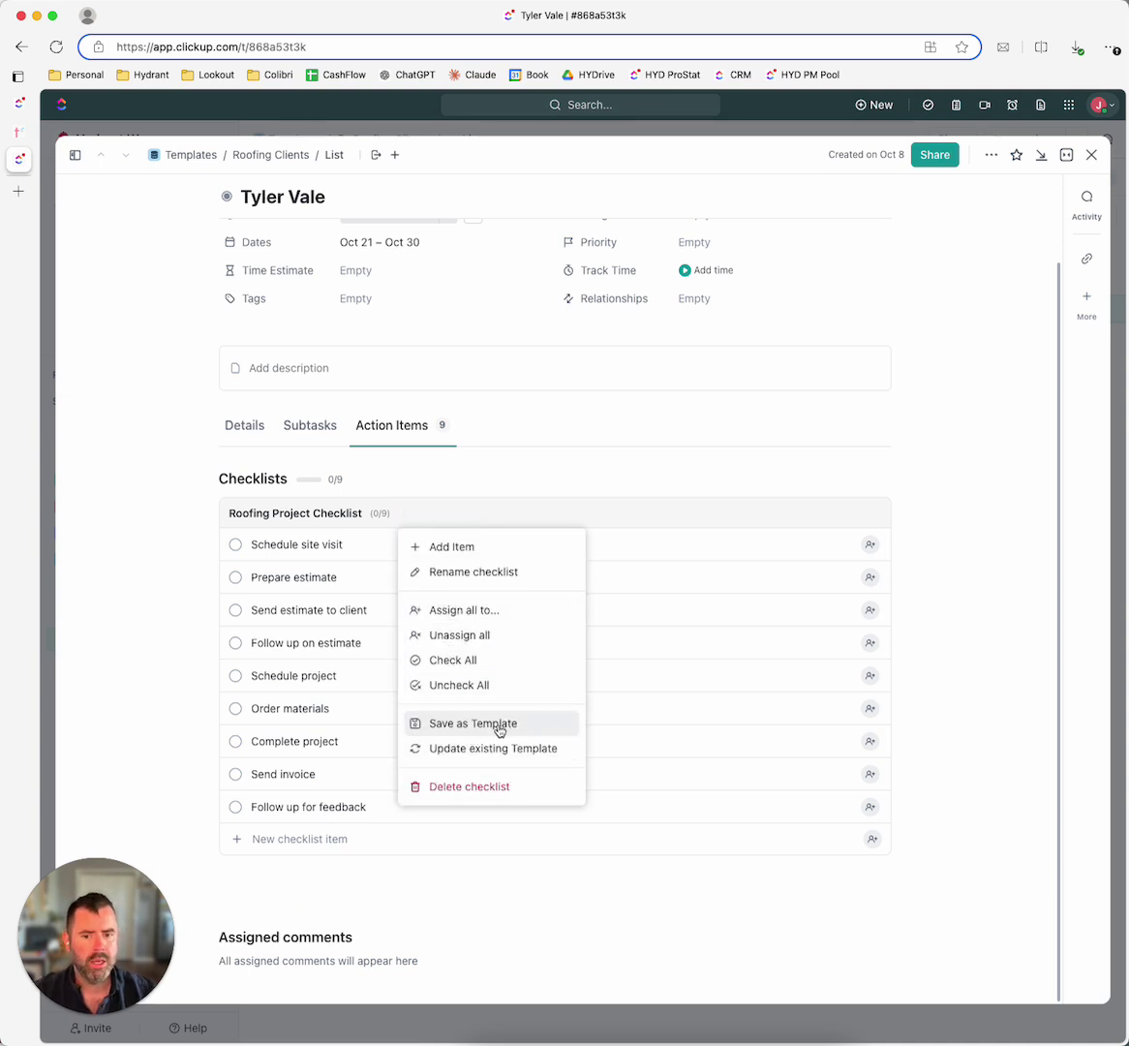
{"action": "left_click", "coordinate": [498, 726]}
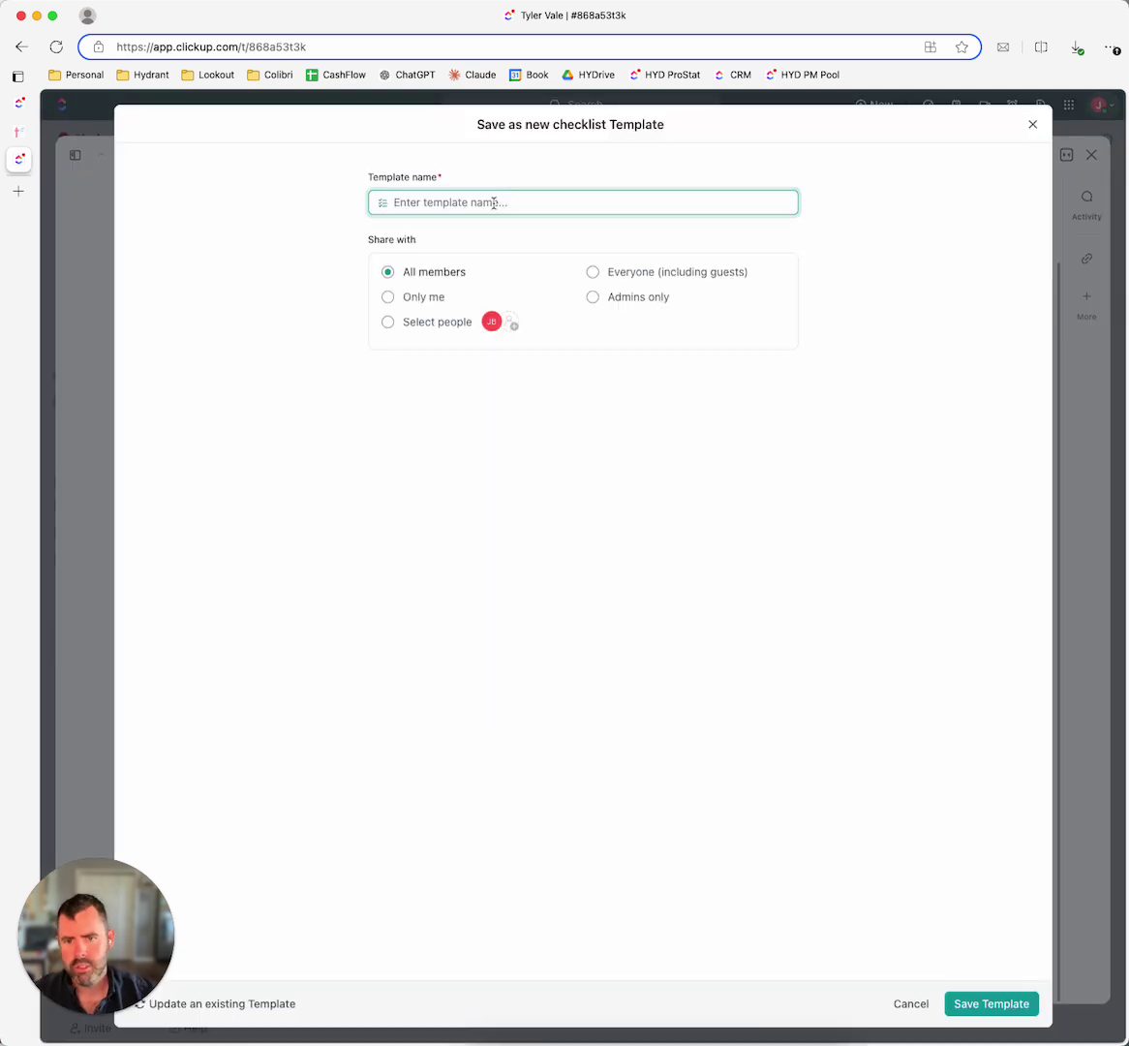
{"action": "type", "text": "Roofing Contractor - 10.8.2024"}
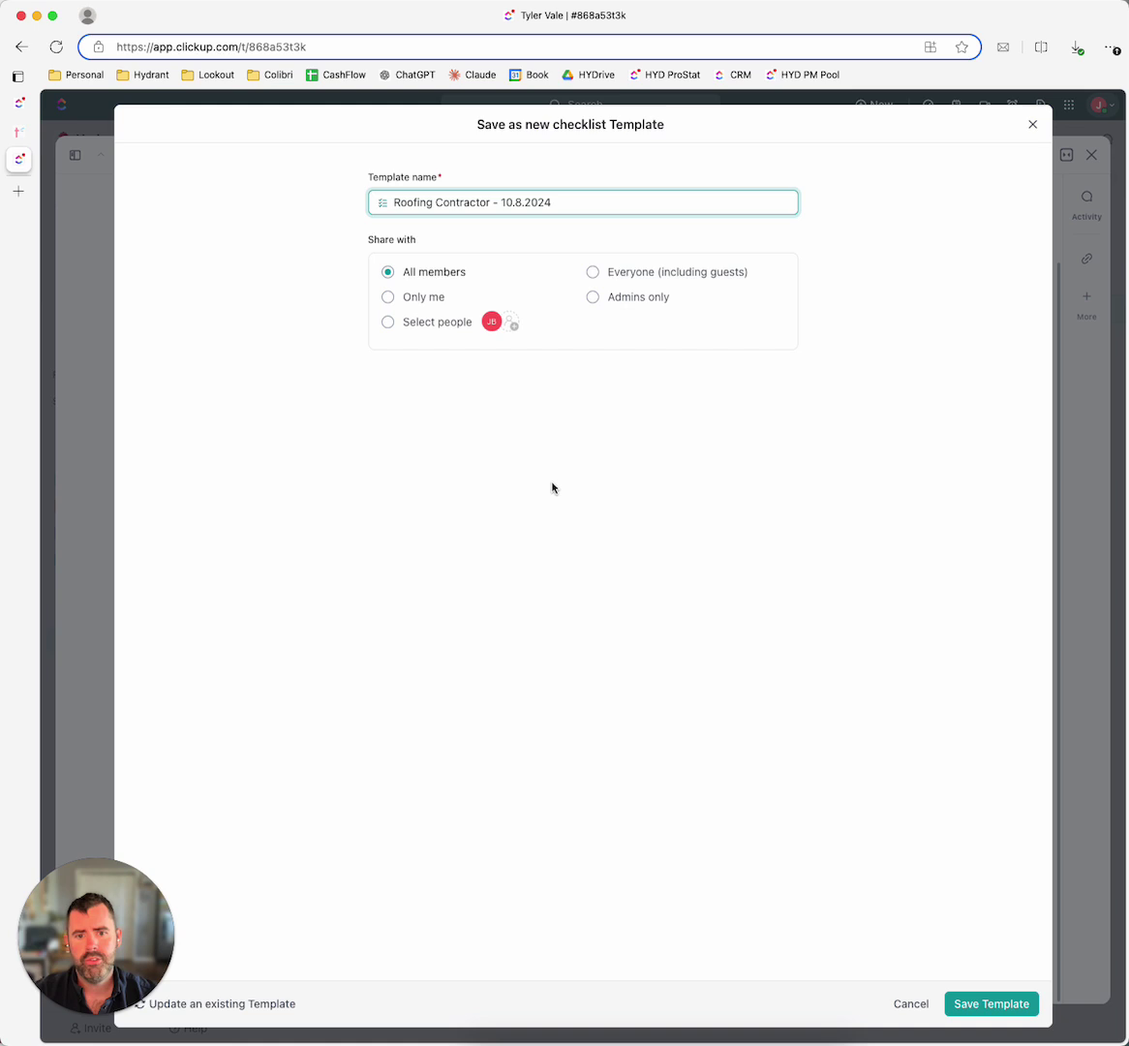
{"action": "left_click", "coordinate": [552, 487]}
{"action": "left_click", "coordinate": [996, 1003]}
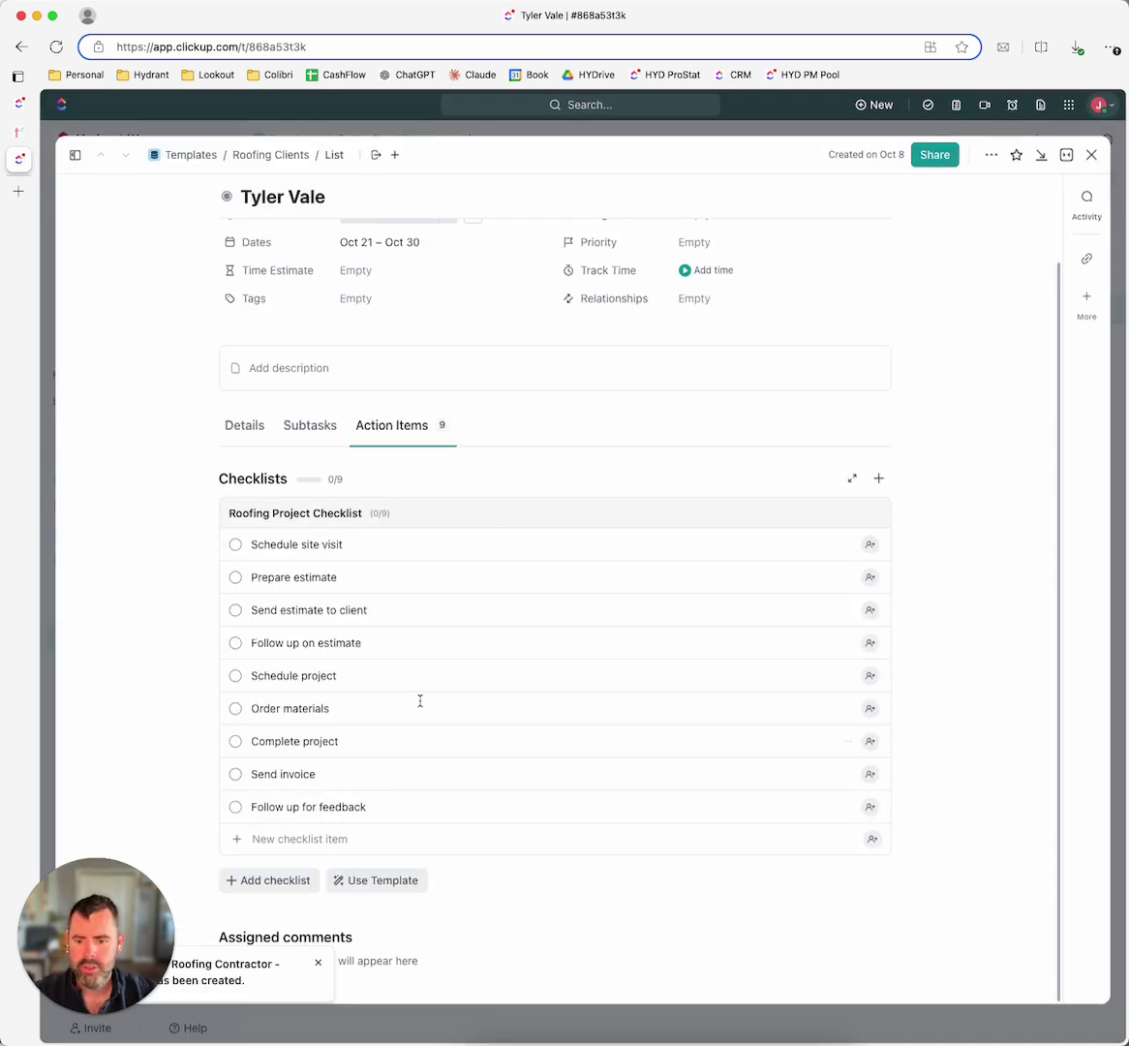
Step: Close the task, reopen it to confirm the checklist, and close it again
{"action": "scroll", "coordinate": [332, 691], "scroll_direction": "up", "scroll_amount": 2}
{"action": "left_click", "coordinate": [1093, 155]}
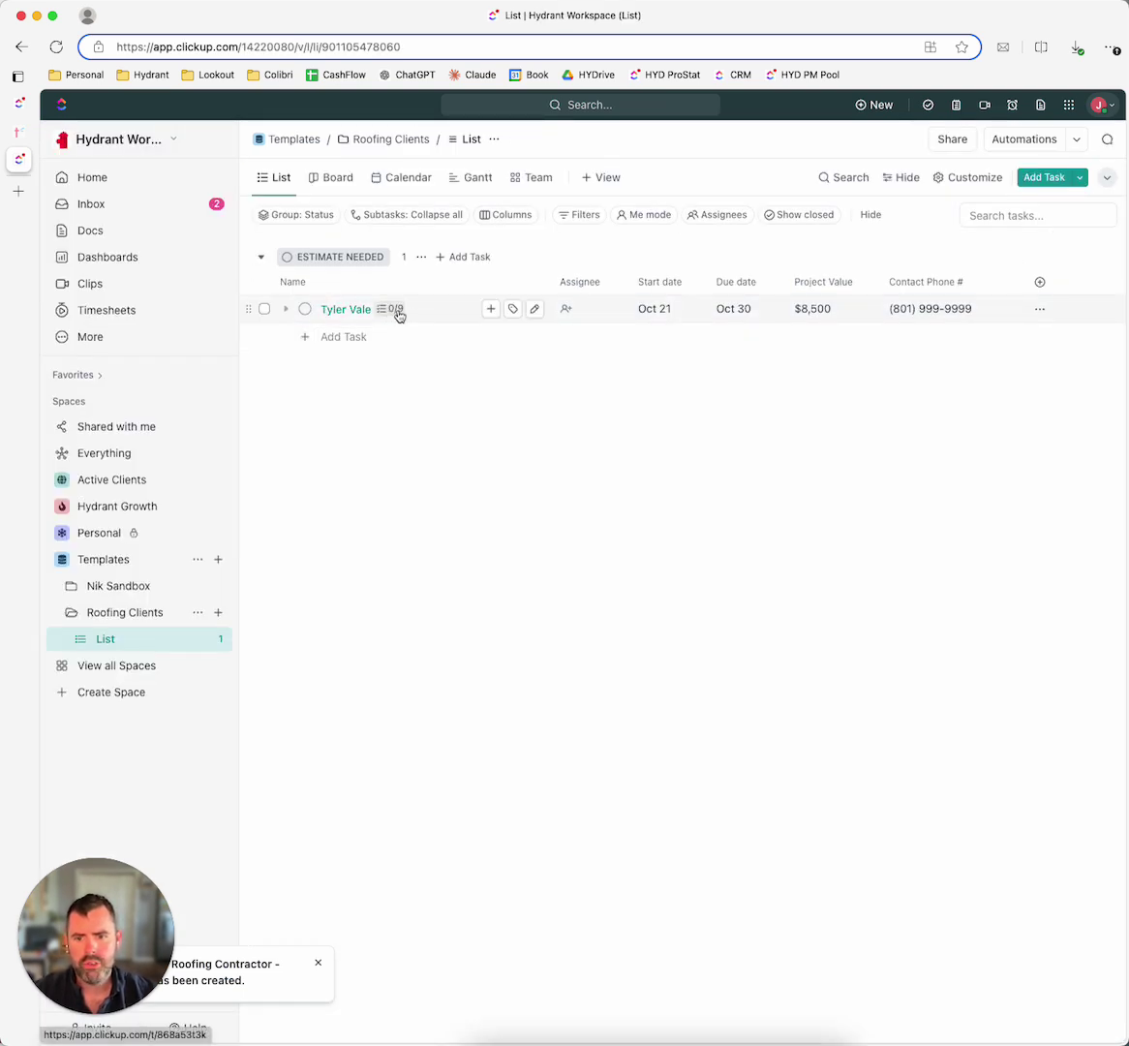
{"action": "left_click", "coordinate": [397, 311]}
{"action": "scroll", "coordinate": [329, 642], "scroll_direction": "down", "scroll_amount": 2}
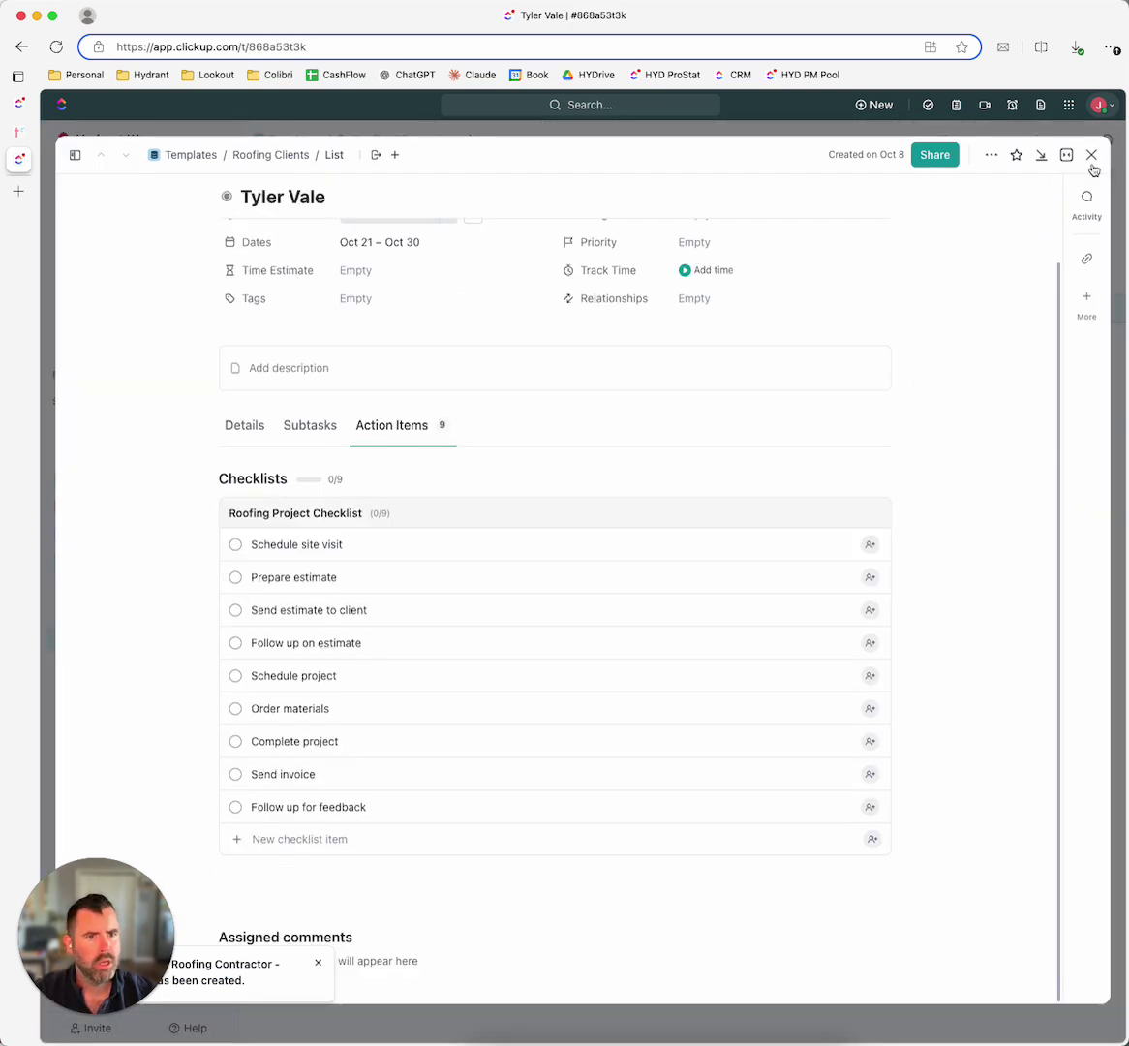
{"action": "key", "text": "Escape"}
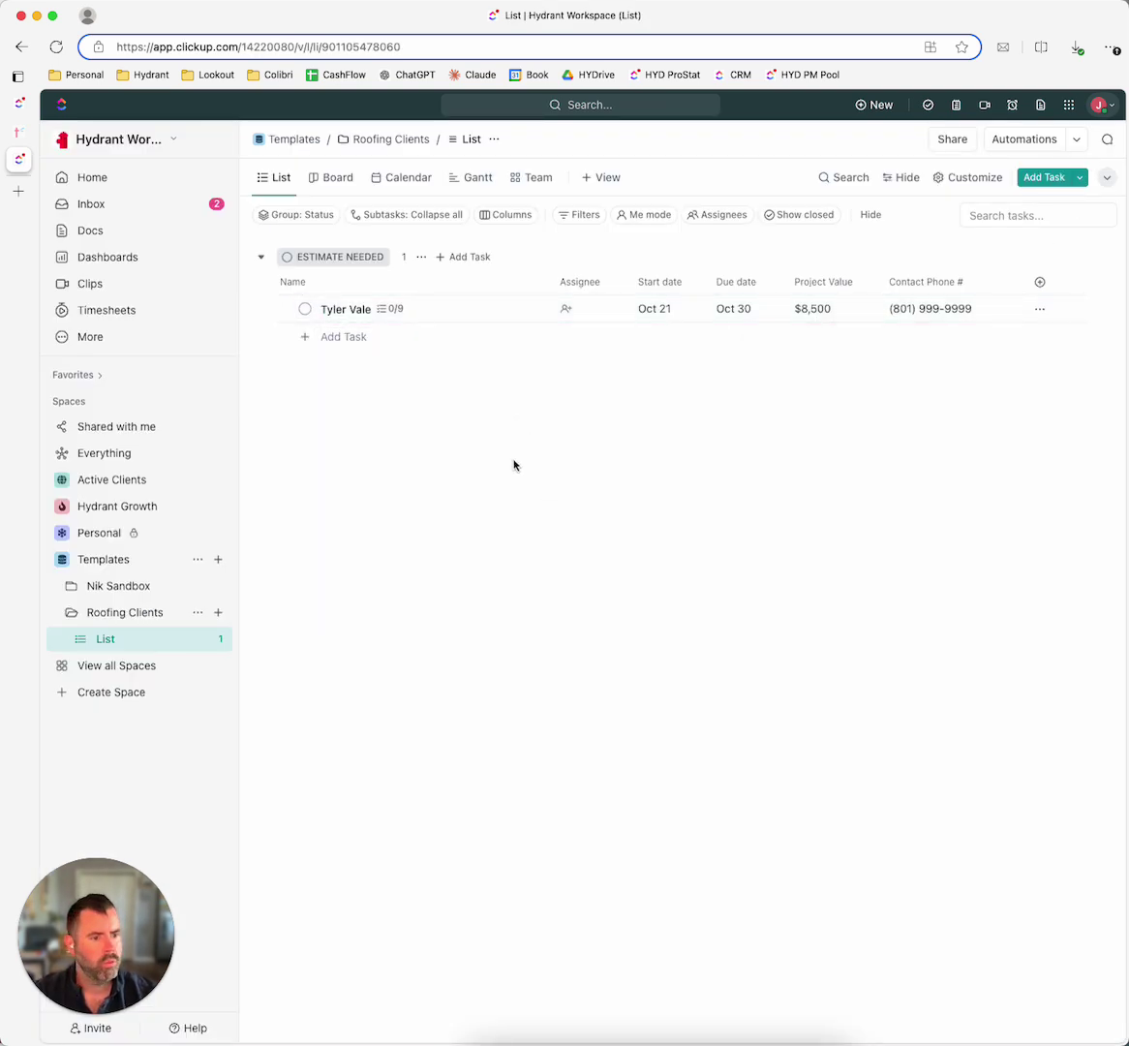
{"action": "key", "text": "super+Tab"}
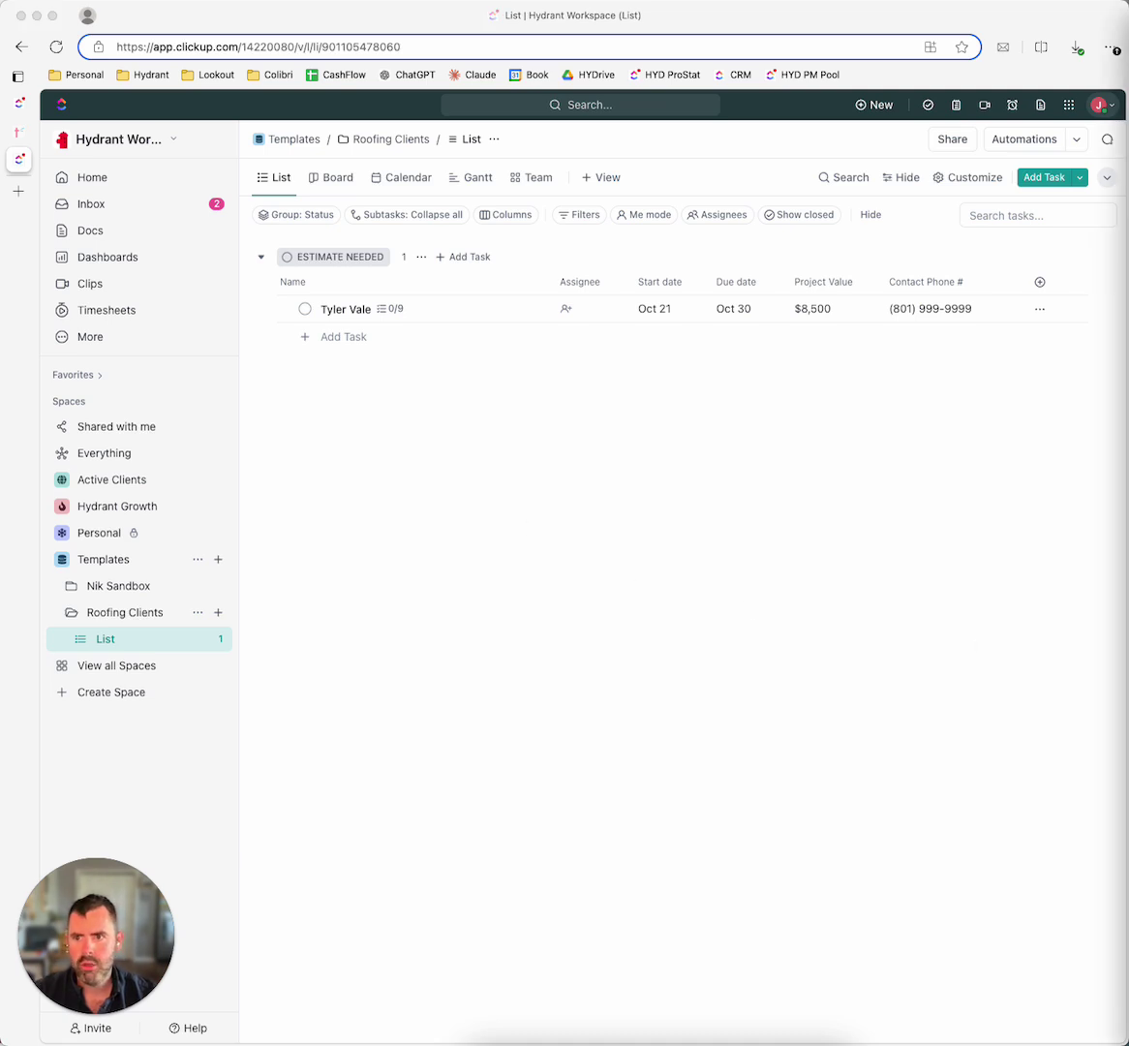
{"action": "left_click", "coordinate": [18, 102]}
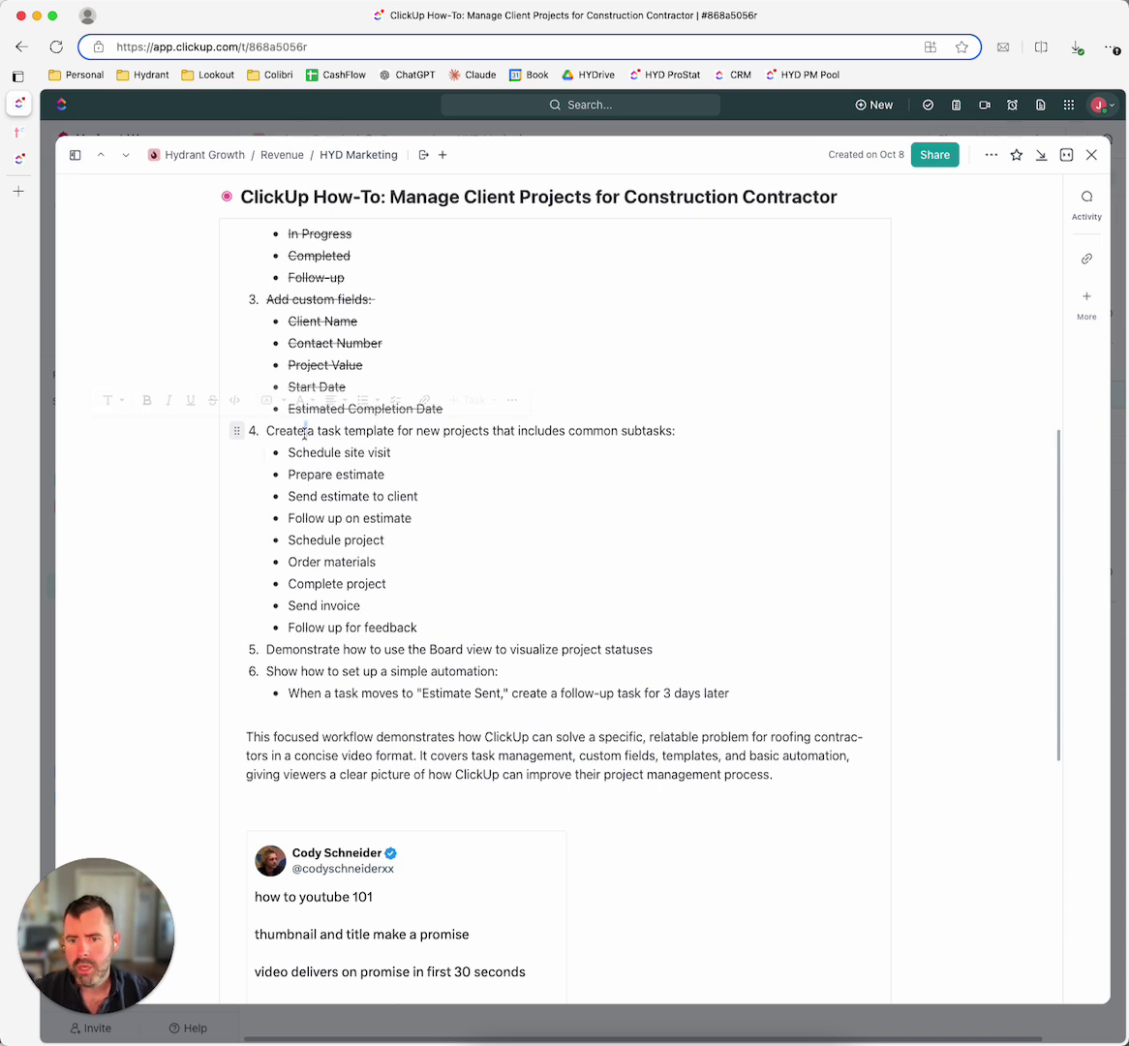
{"action": "triple_click", "coordinate": [274, 430]}
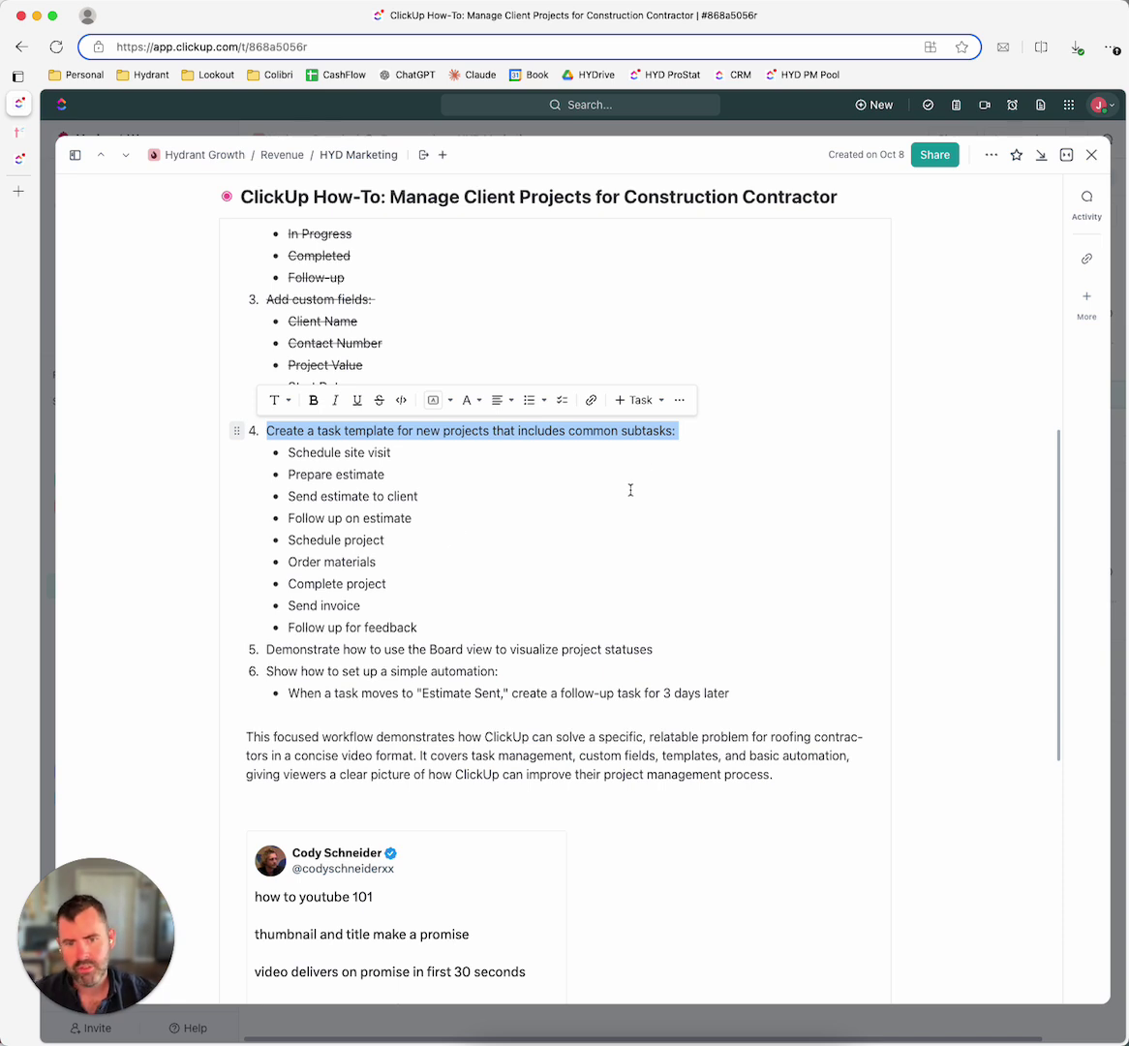
{"action": "left_click", "coordinate": [481, 537]}
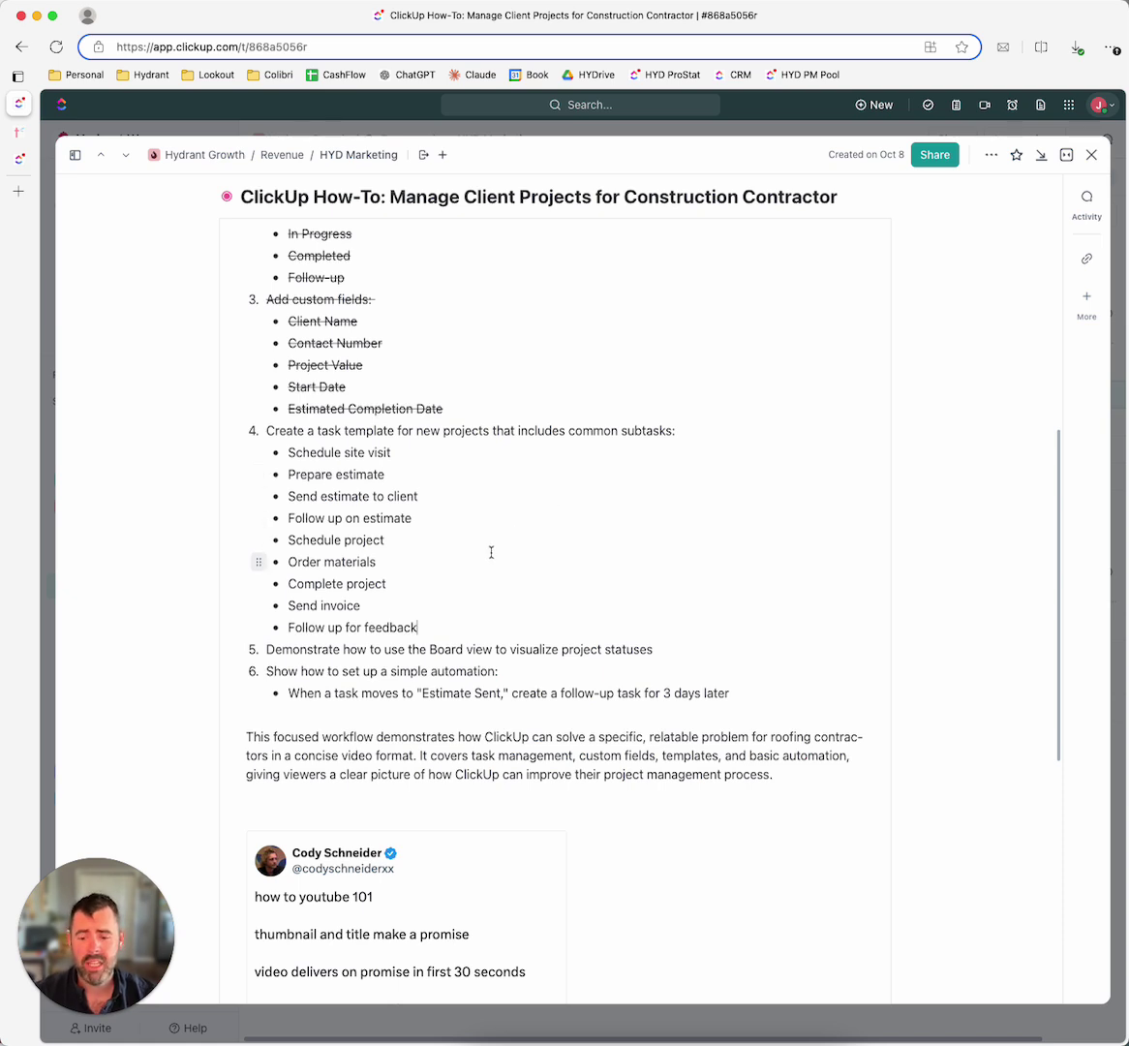
{"action": "scroll", "coordinate": [475, 553], "scroll_direction": "up", "scroll_amount": 2}
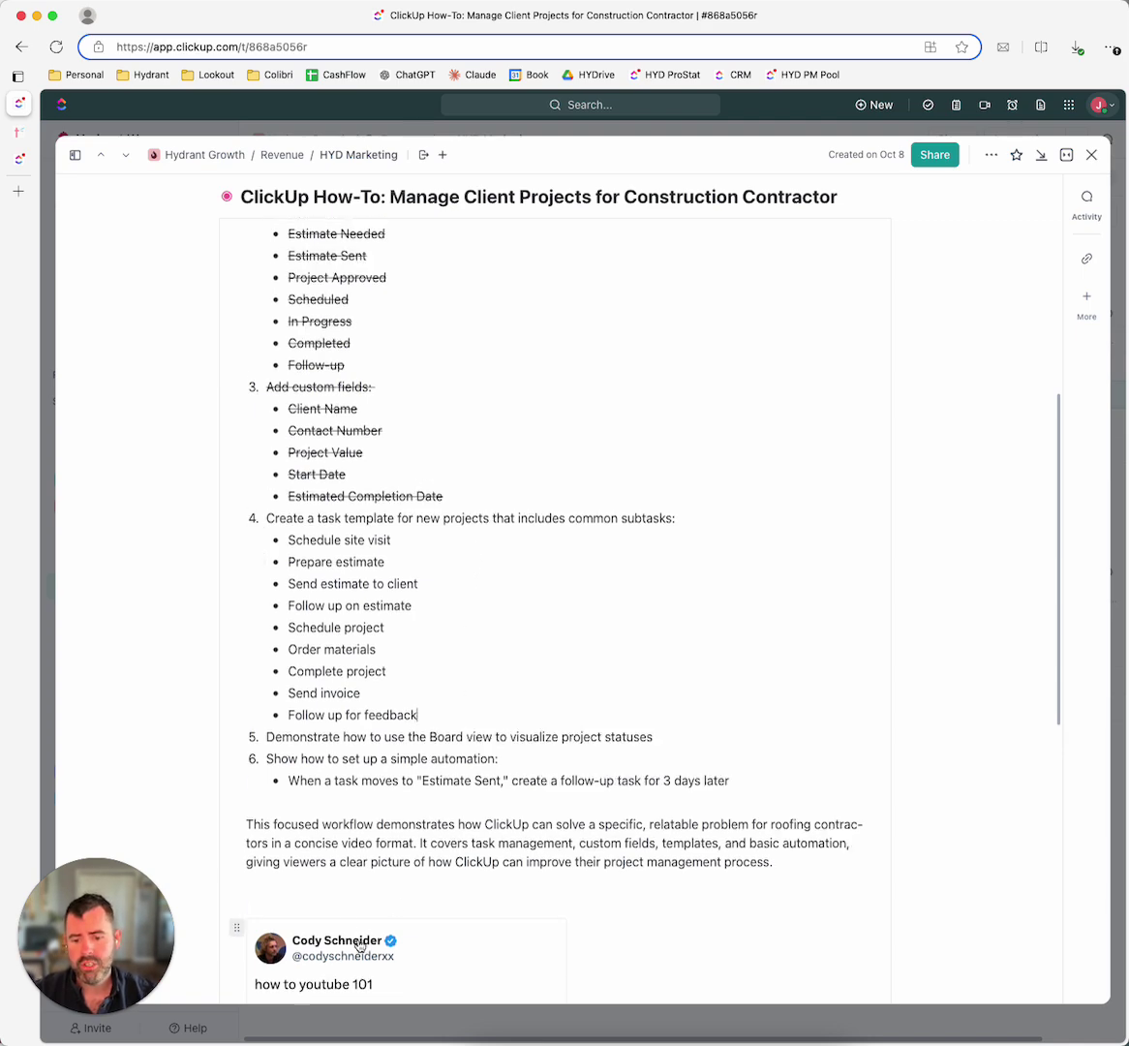
{"action": "scroll", "coordinate": [358, 944], "scroll_direction": "down", "scroll_amount": 4}
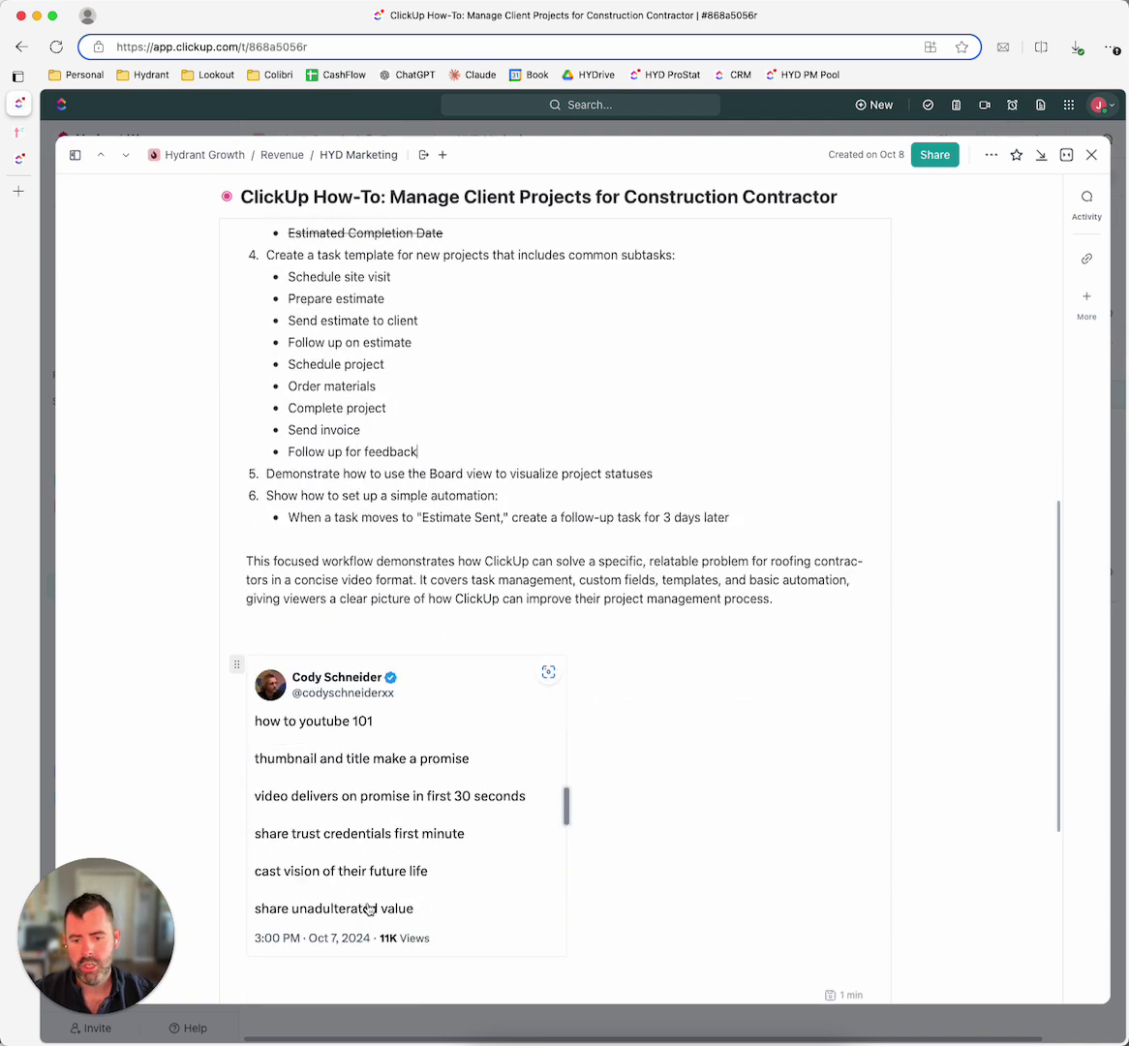
{"action": "scroll", "coordinate": [378, 982], "scroll_direction": "up", "scroll_amount": 10}
{"action": "scroll", "coordinate": [378, 899], "scroll_direction": "down", "scroll_amount": 2}
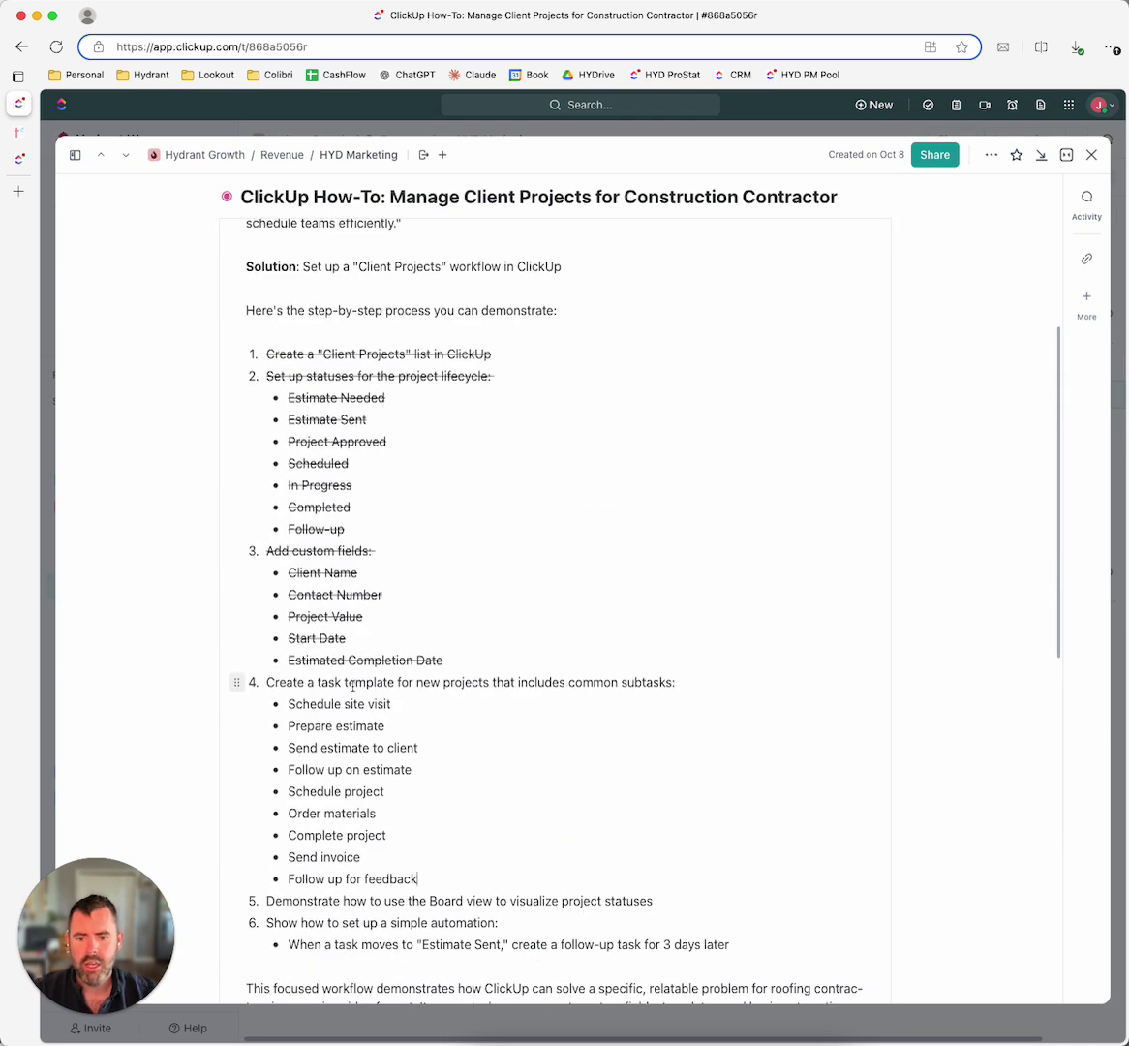
{"action": "left_click_drag", "start_coordinate": [268, 681], "coordinate": [673, 682]}
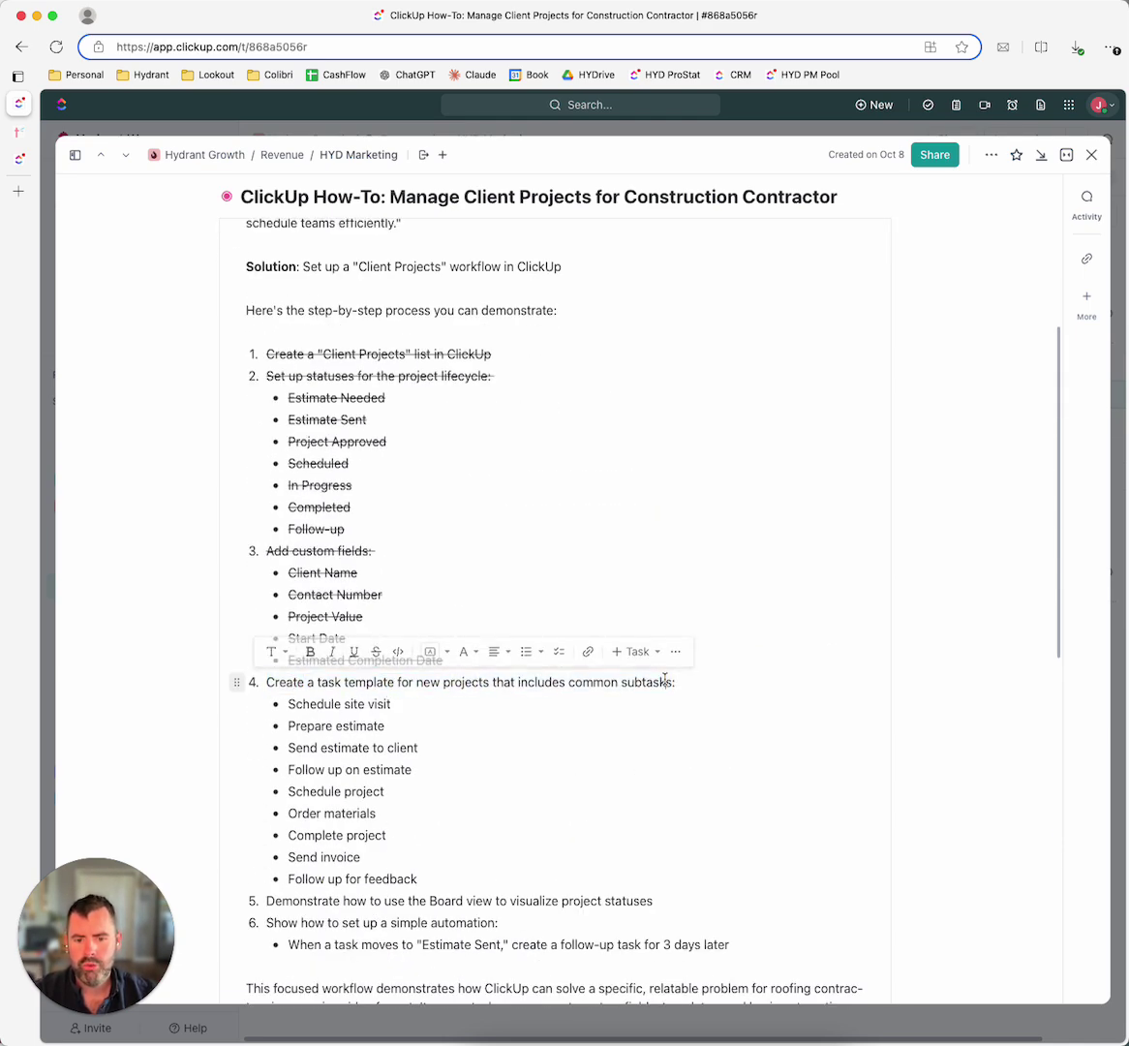
{"action": "double_click", "coordinate": [647, 682]}
{"action": "left_click", "coordinate": [653, 684]}
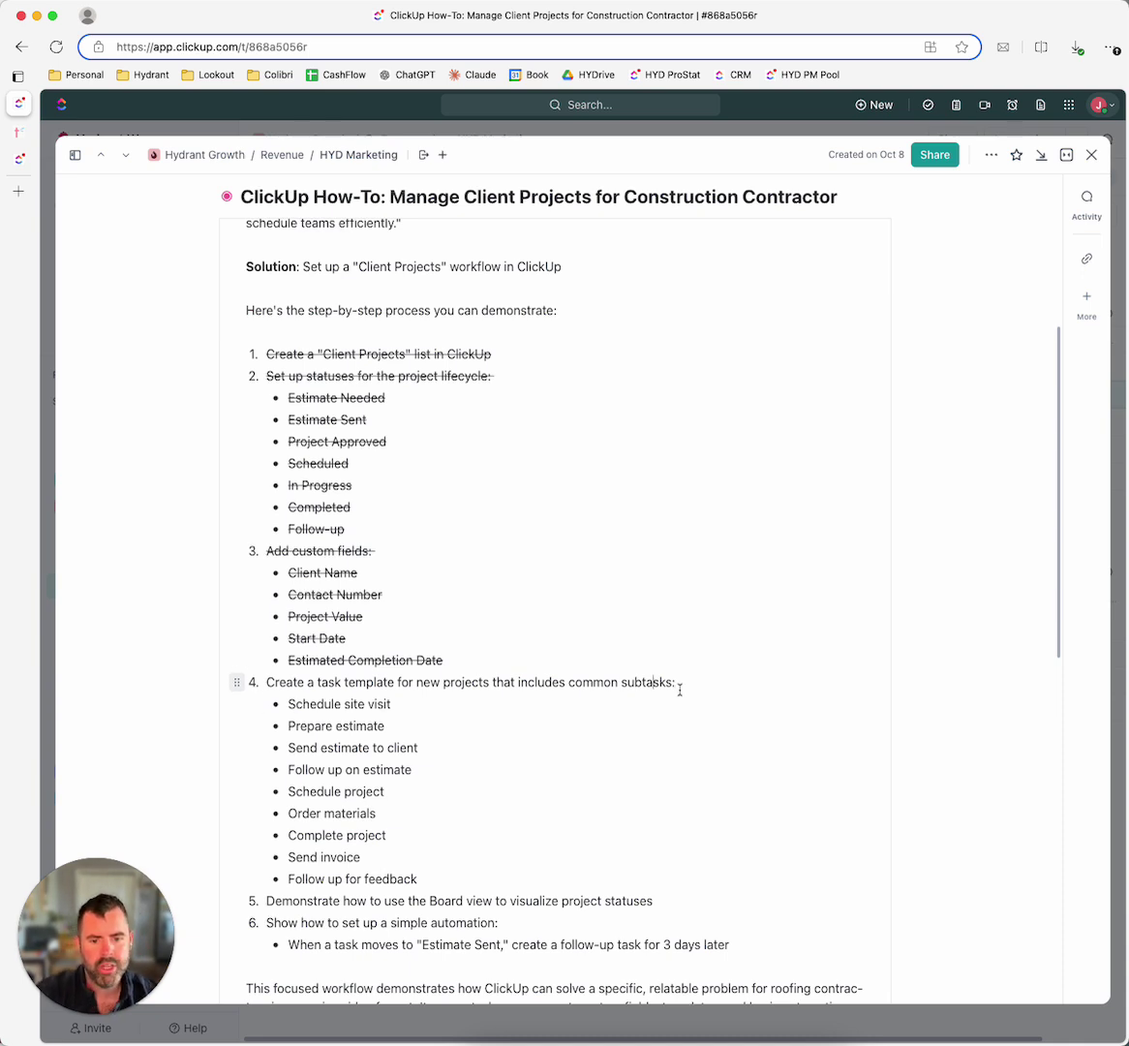
{"action": "scroll", "coordinate": [382, 725], "scroll_direction": "down", "scroll_amount": 1}
{"action": "scroll", "coordinate": [378, 755], "scroll_direction": "up", "scroll_amount": 1}
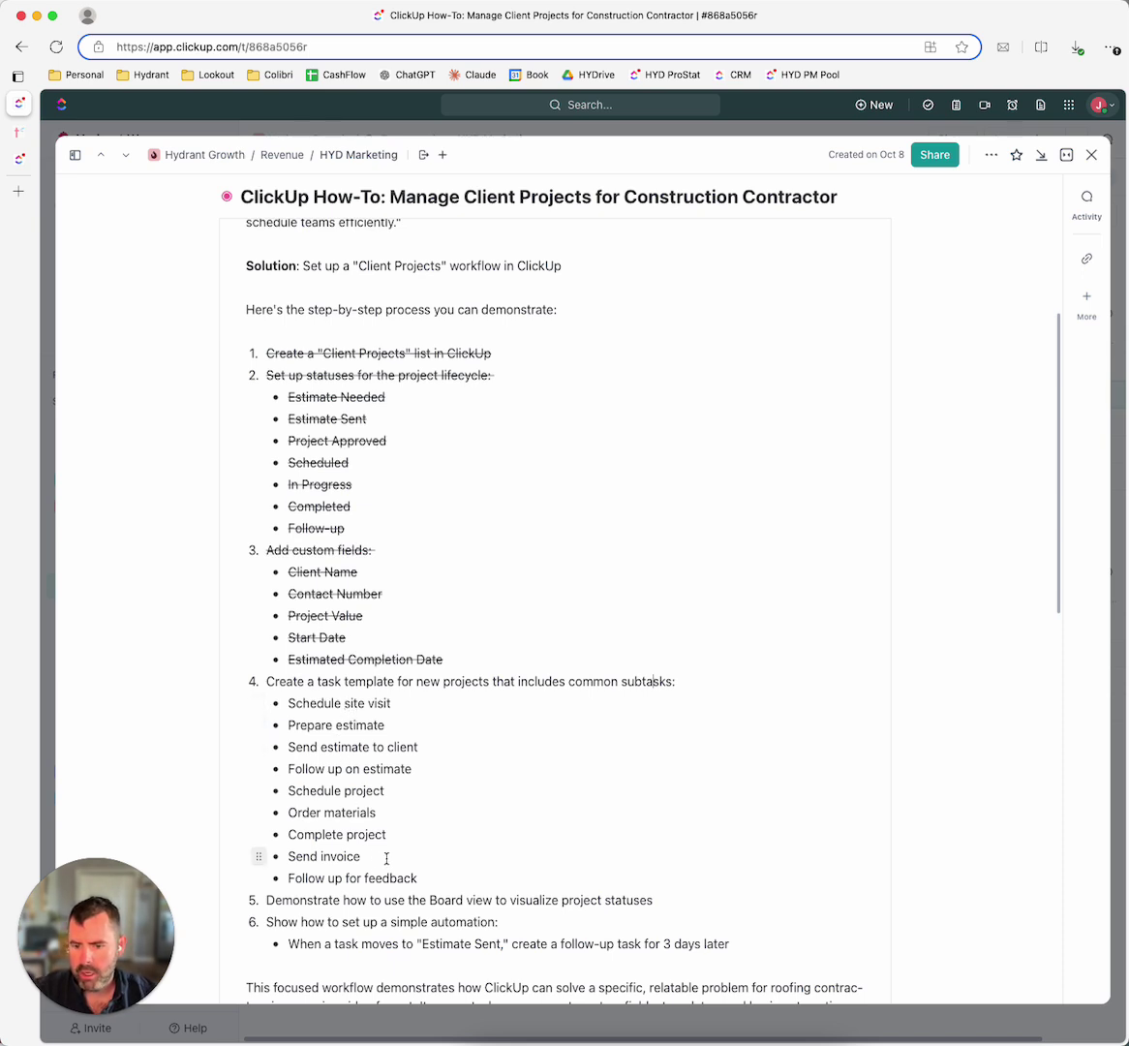
{"action": "triple_click", "coordinate": [322, 896]}
{"action": "left_click", "coordinate": [429, 903]}
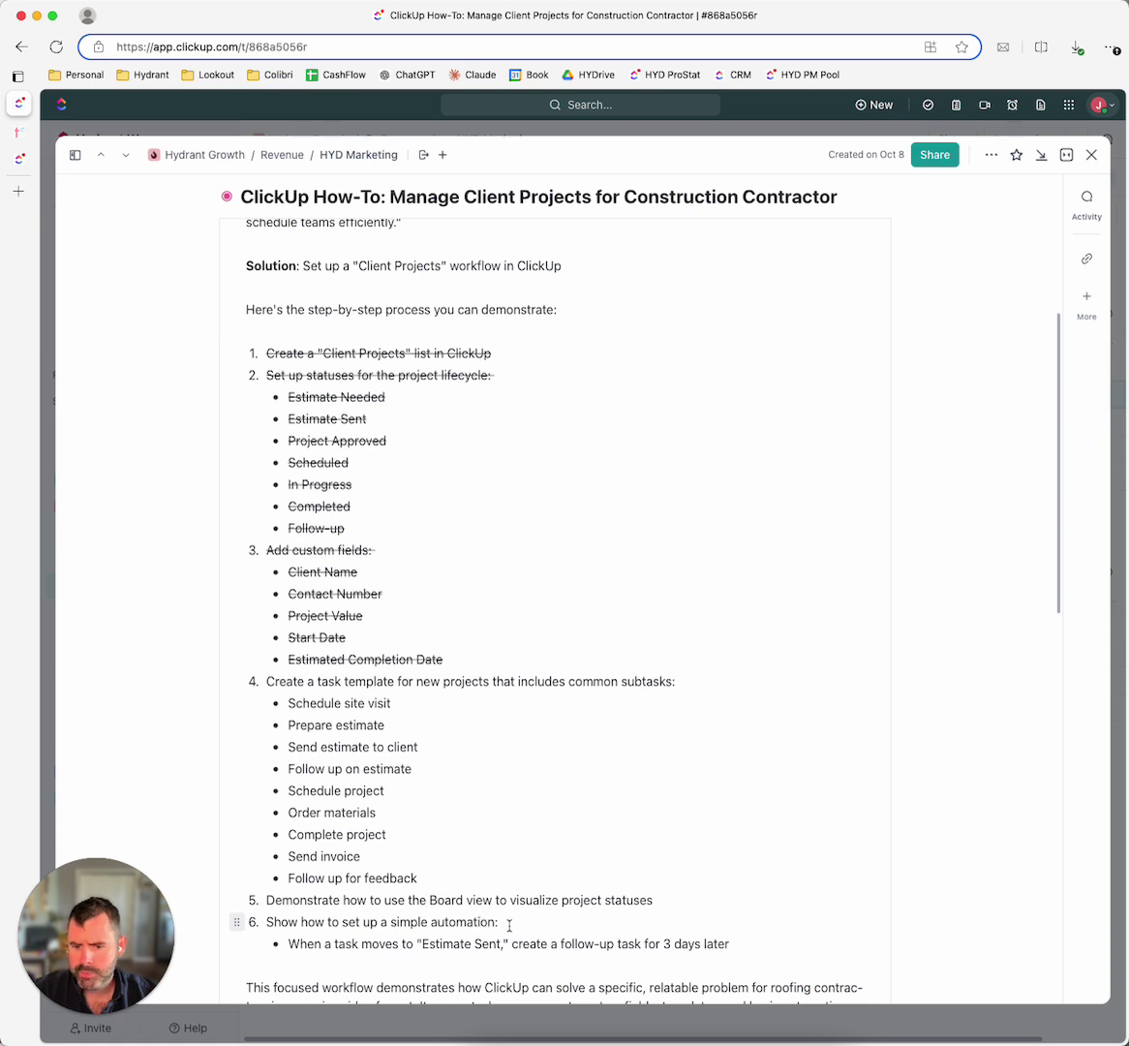
{"action": "left_click", "coordinate": [13, 160]}
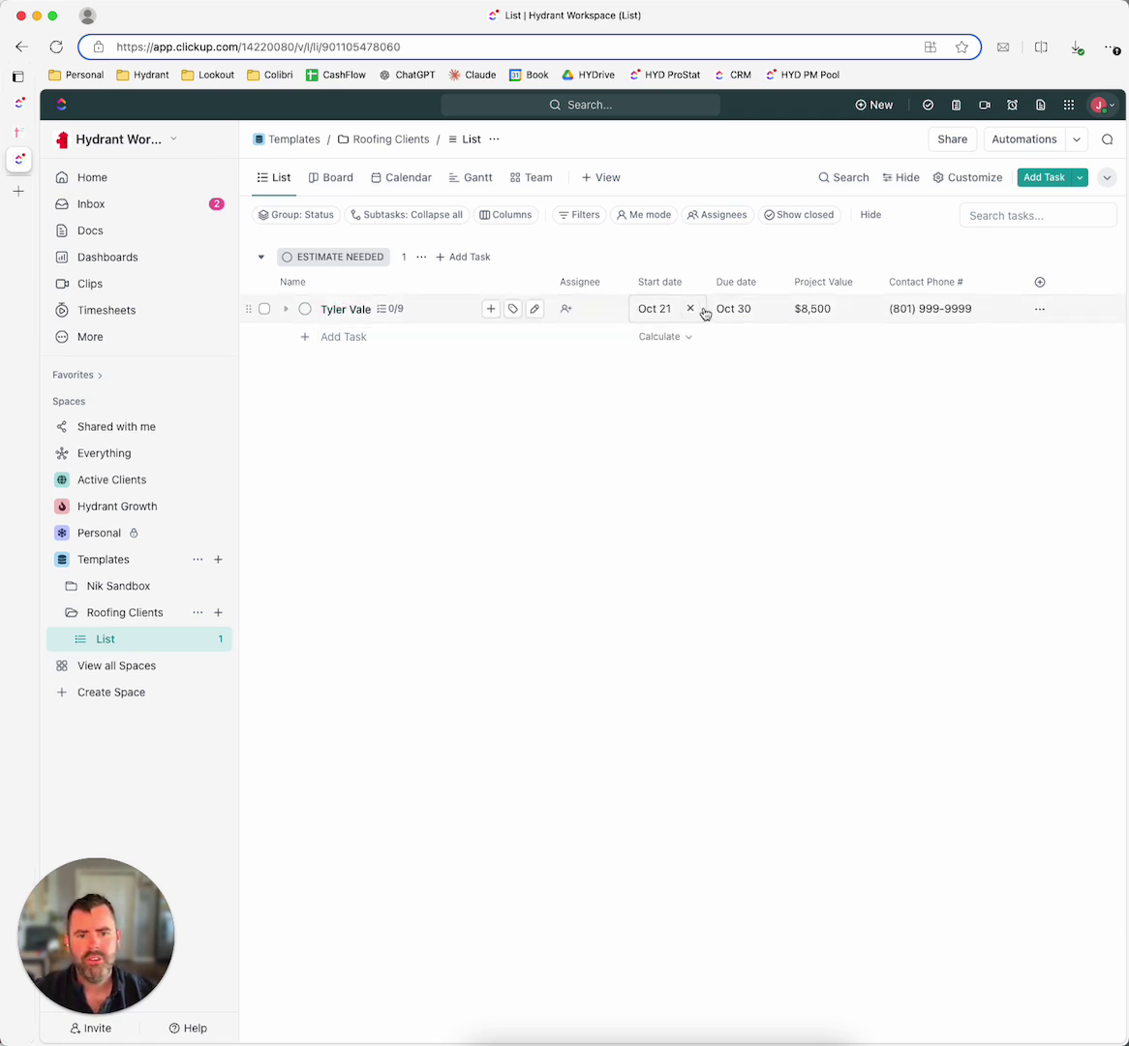
Step: Duplicate the client task, naming the copy after the new client
{"action": "right_click", "coordinate": [413, 312]}
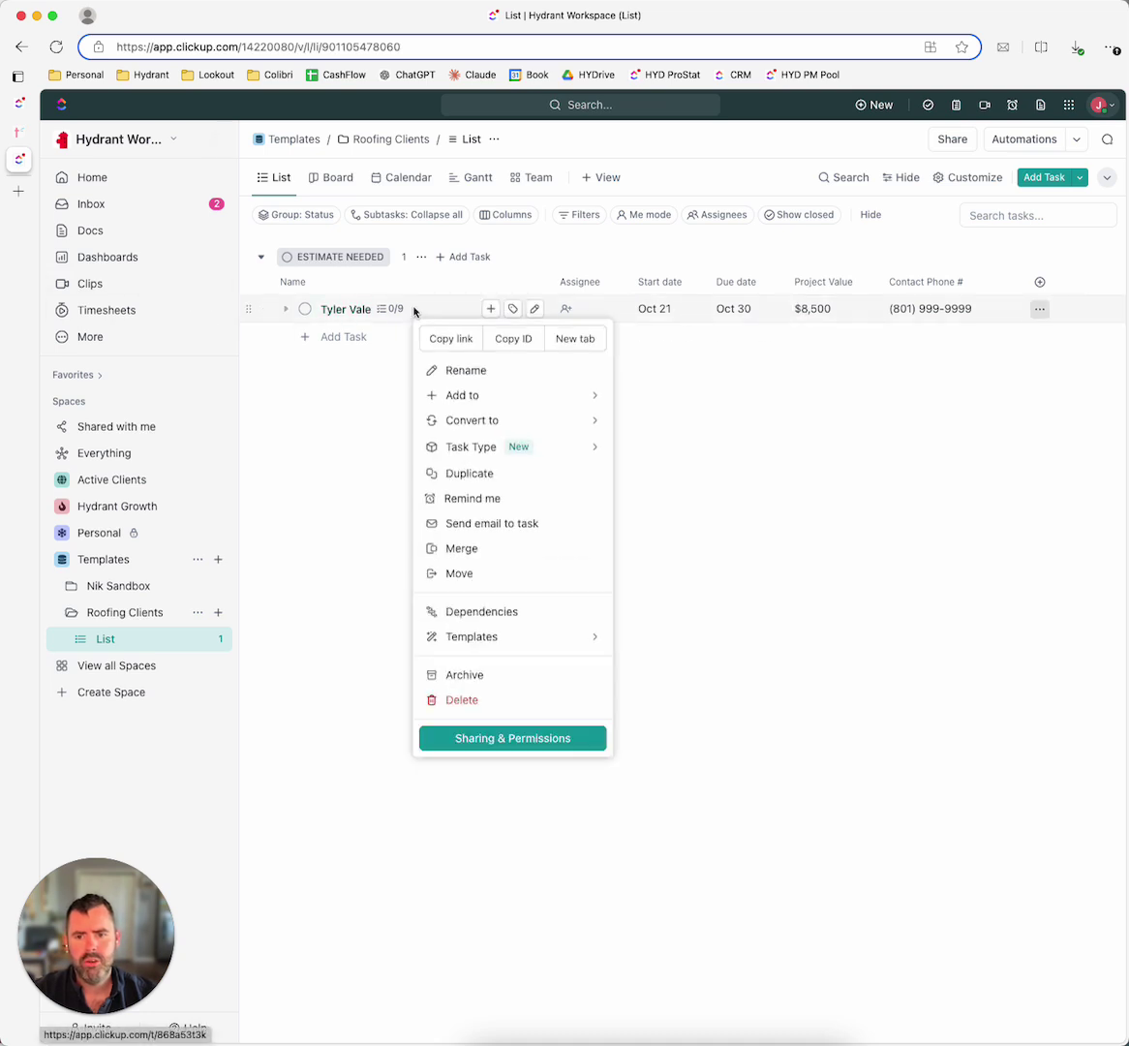
{"action": "left_click", "coordinate": [476, 473]}
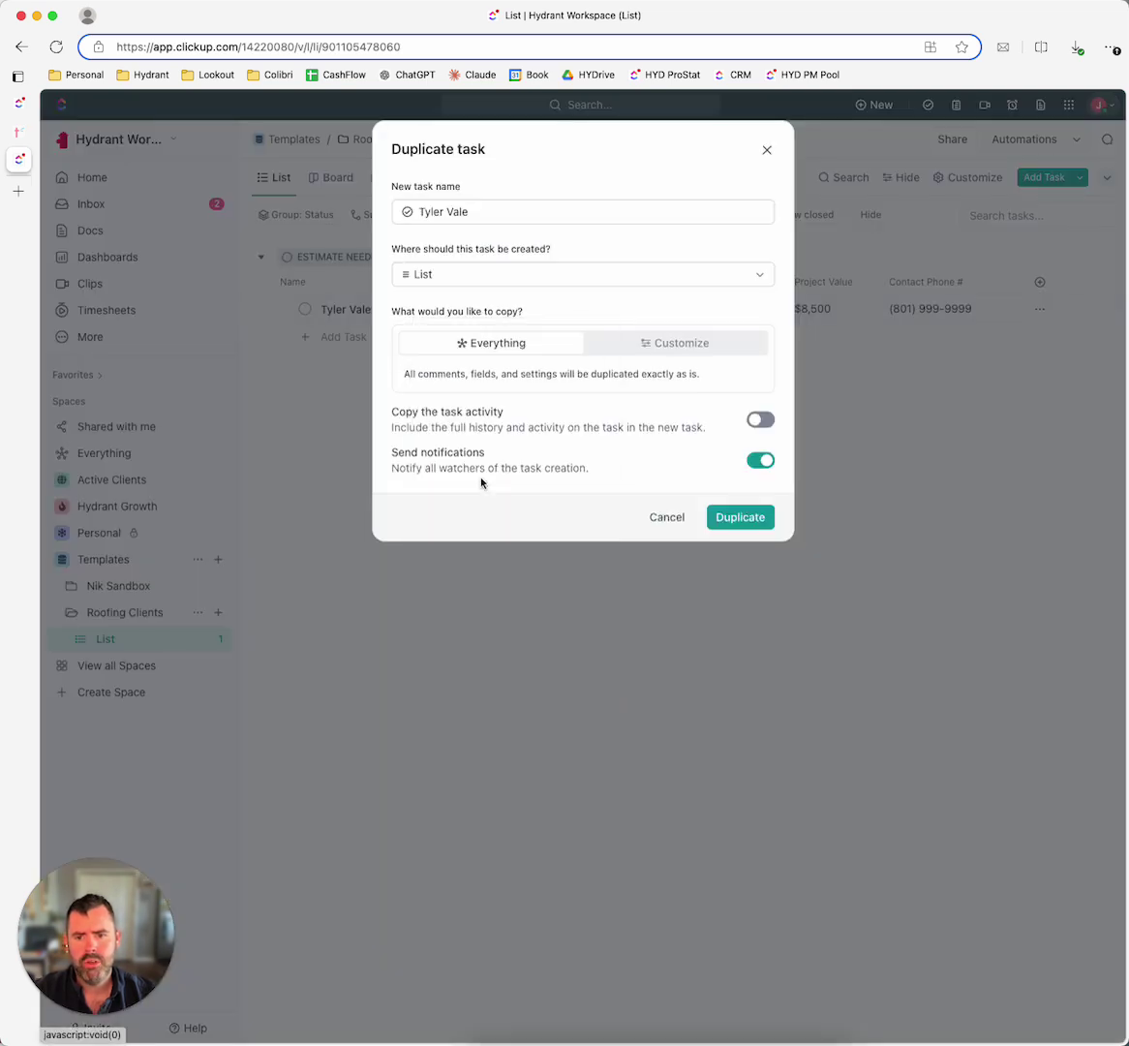
{"action": "triple_click", "coordinate": [487, 217]}
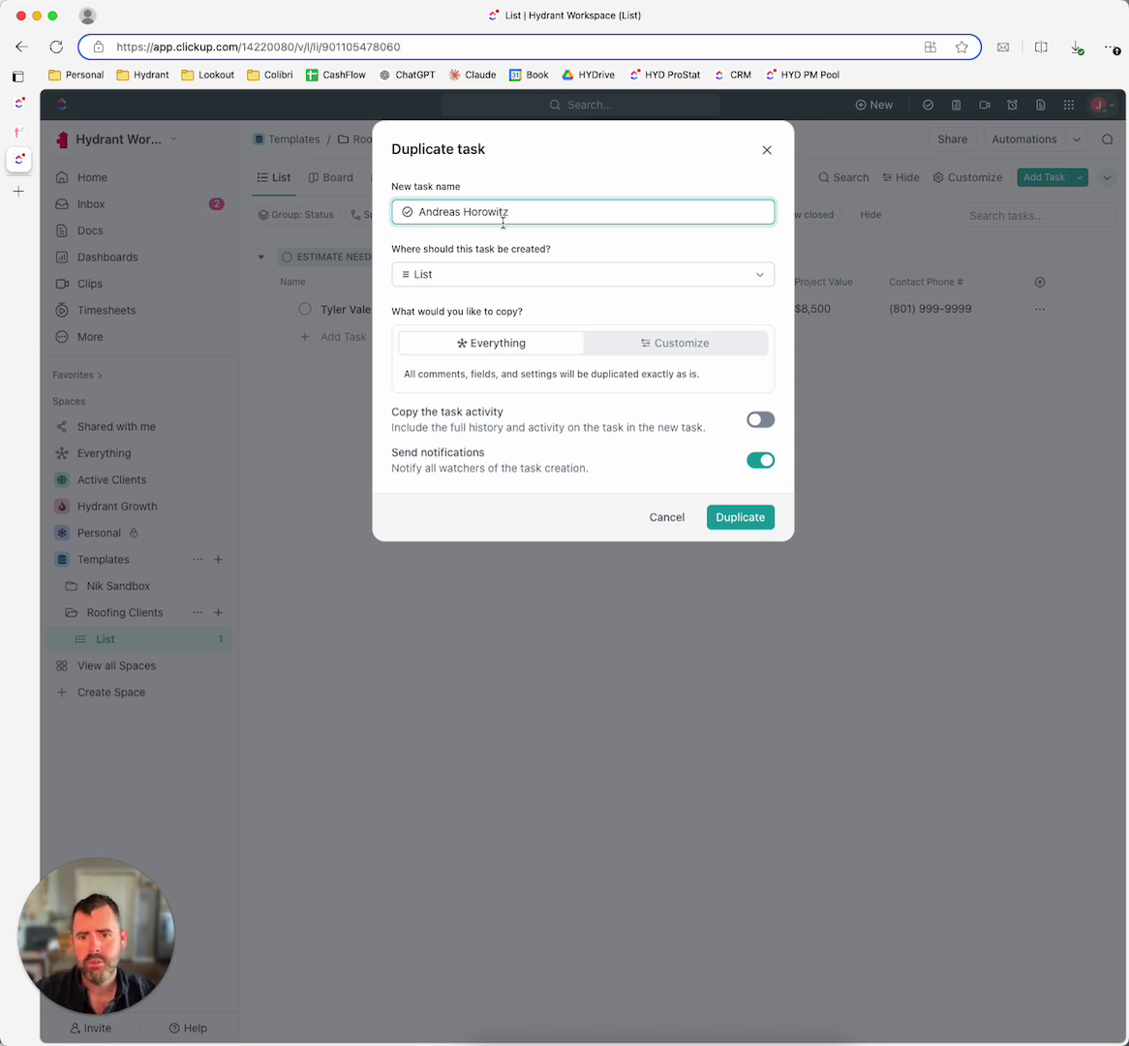
{"action": "left_click", "coordinate": [733, 518]}
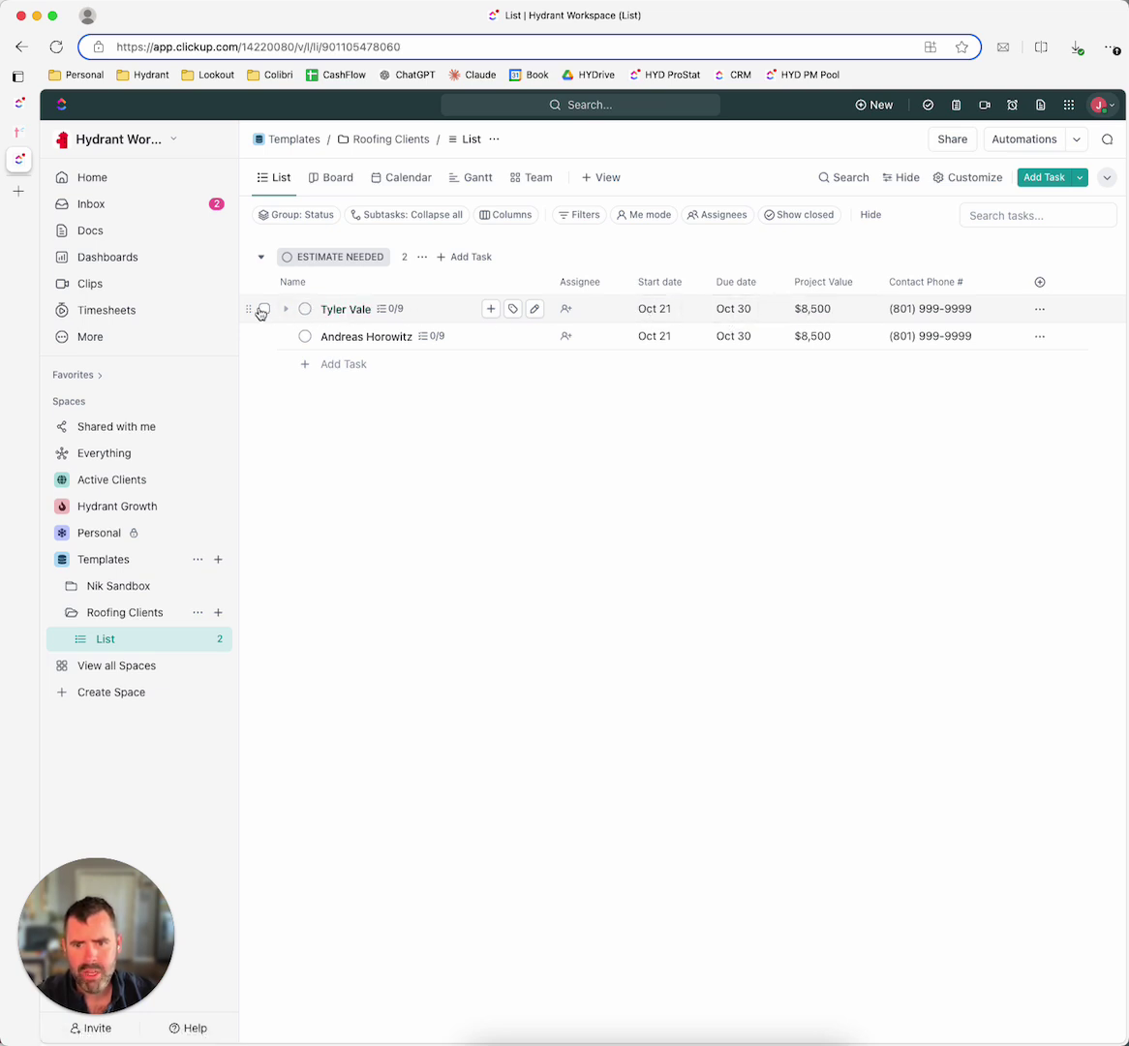
Step: Set the original client task's status to SCHEDULED
{"action": "left_click", "coordinate": [348, 310]}
{"action": "left_click", "coordinate": [353, 307]}
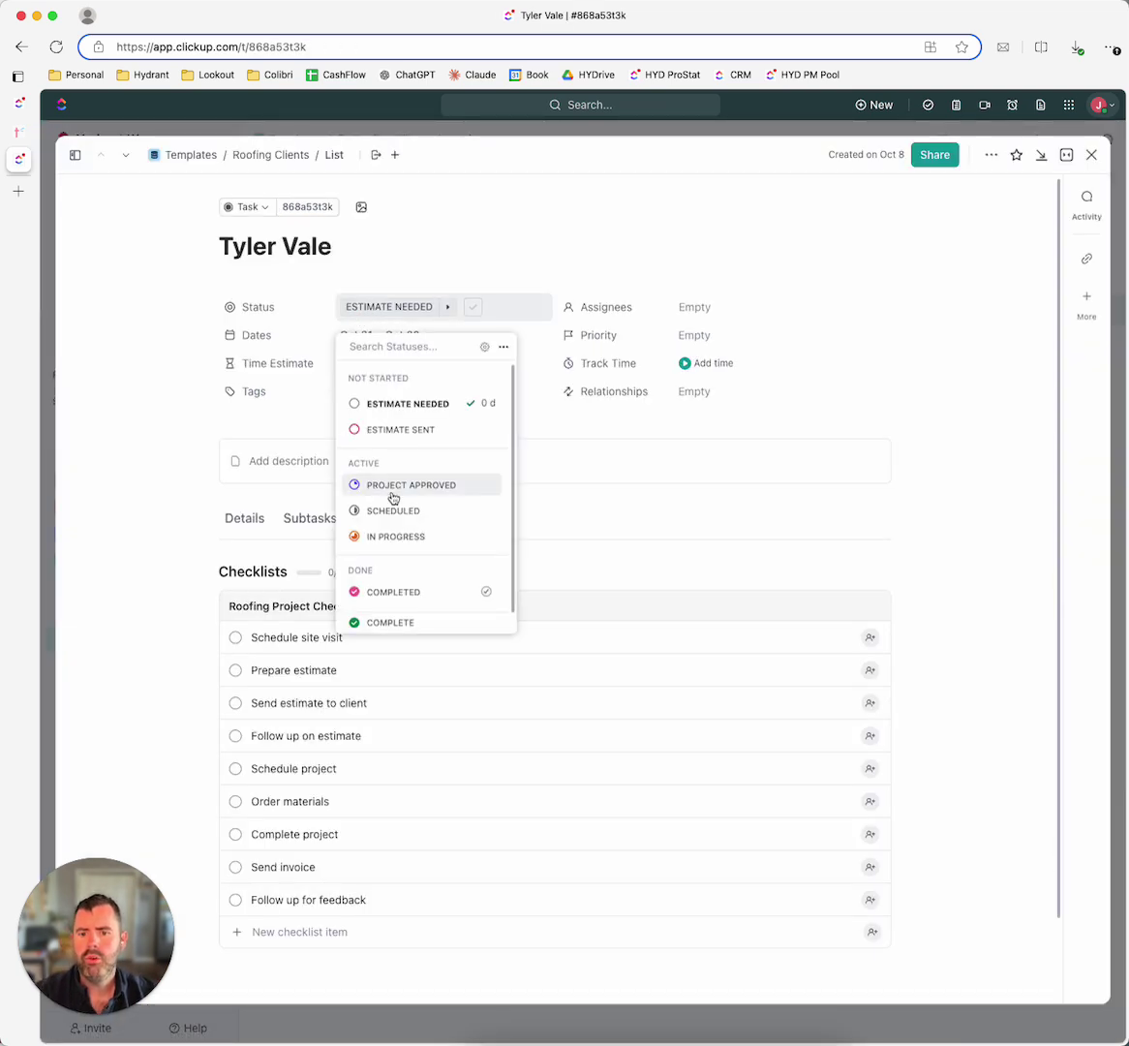
{"action": "scroll", "coordinate": [392, 510], "scroll_direction": "down", "scroll_amount": 1}
{"action": "left_click", "coordinate": [429, 493]}
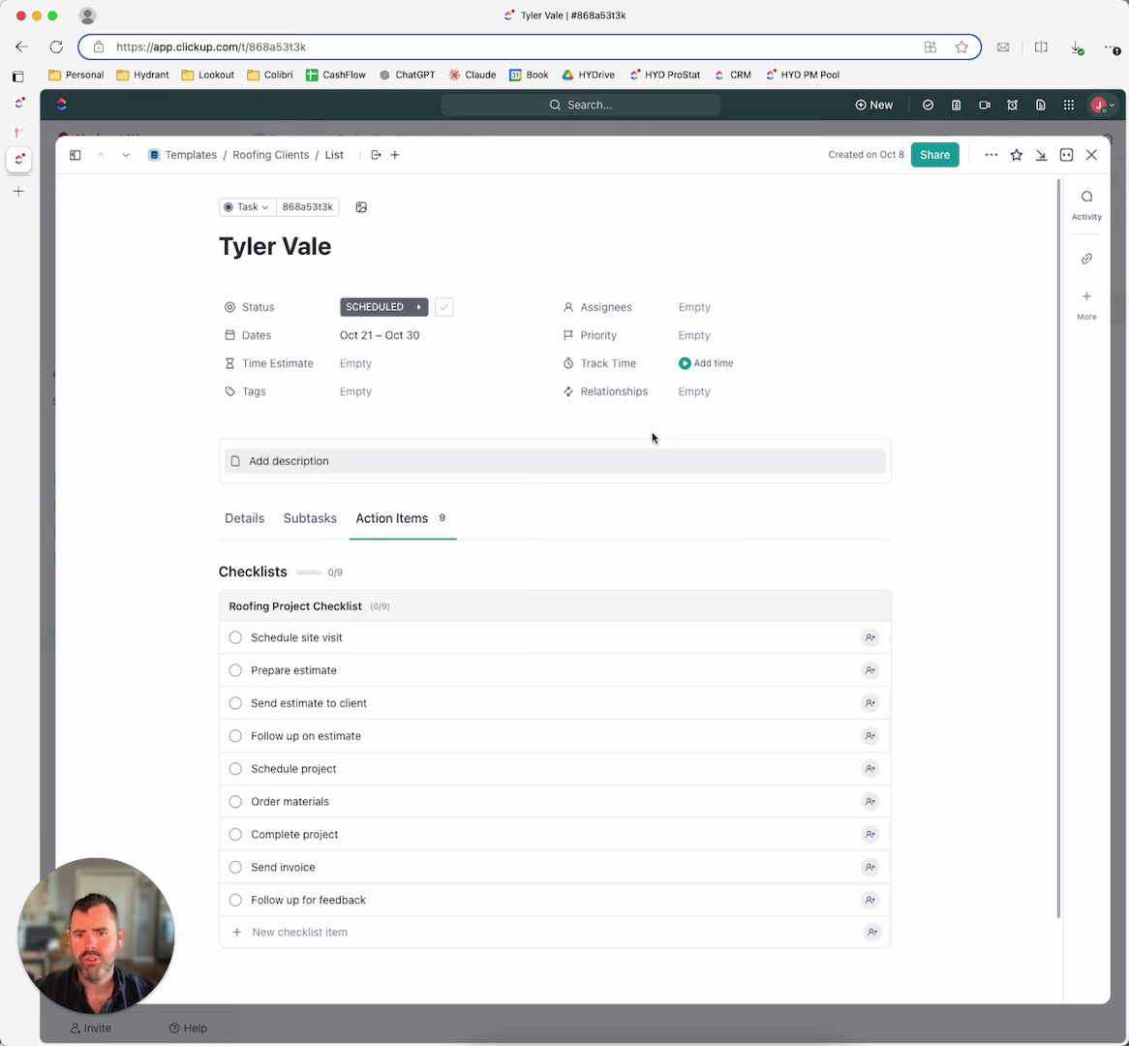
{"action": "left_click", "coordinate": [1091, 156]}
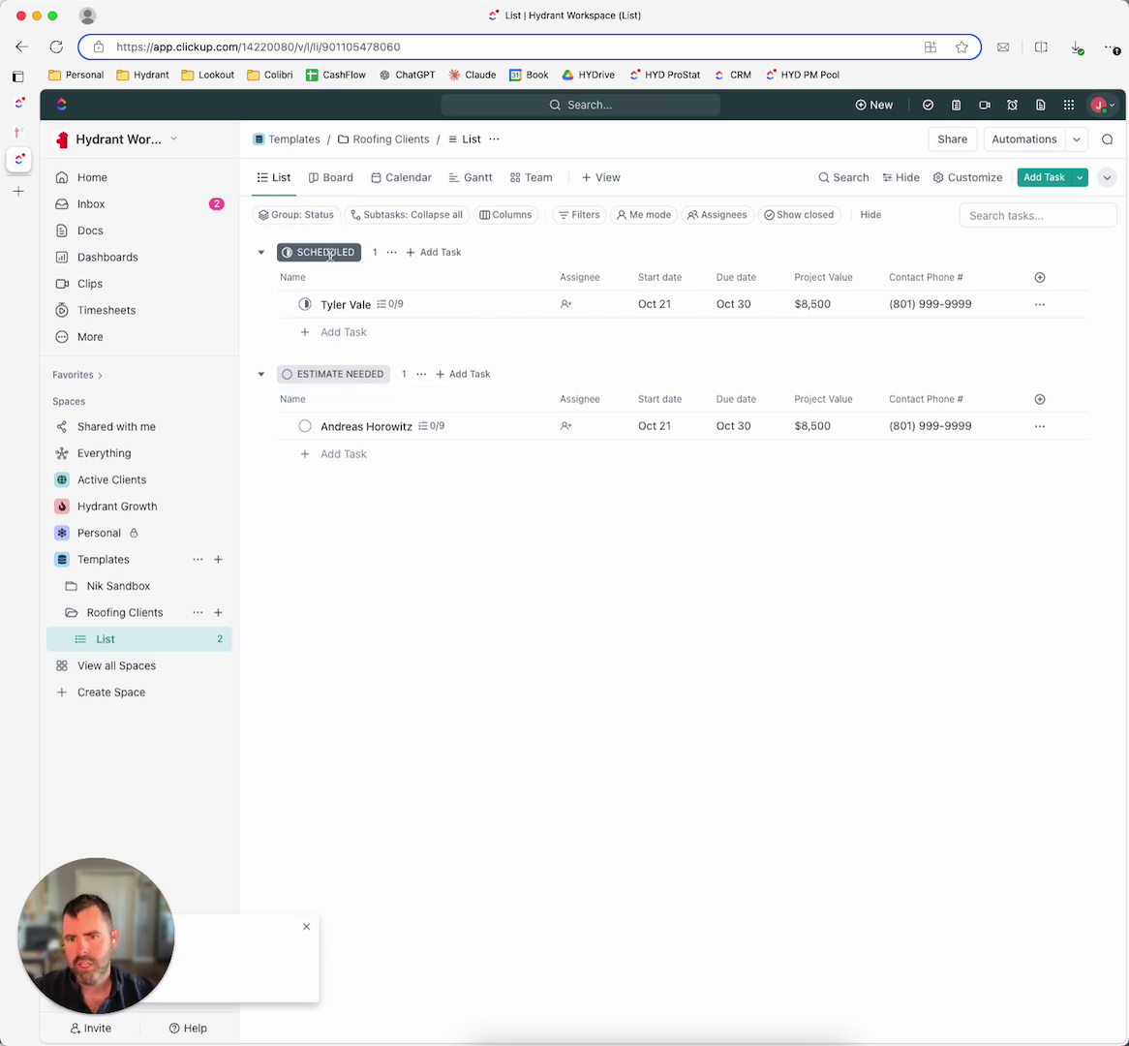
Step: Sort the status groups in descending order and save the view for everyone
{"action": "left_click", "coordinate": [311, 216]}
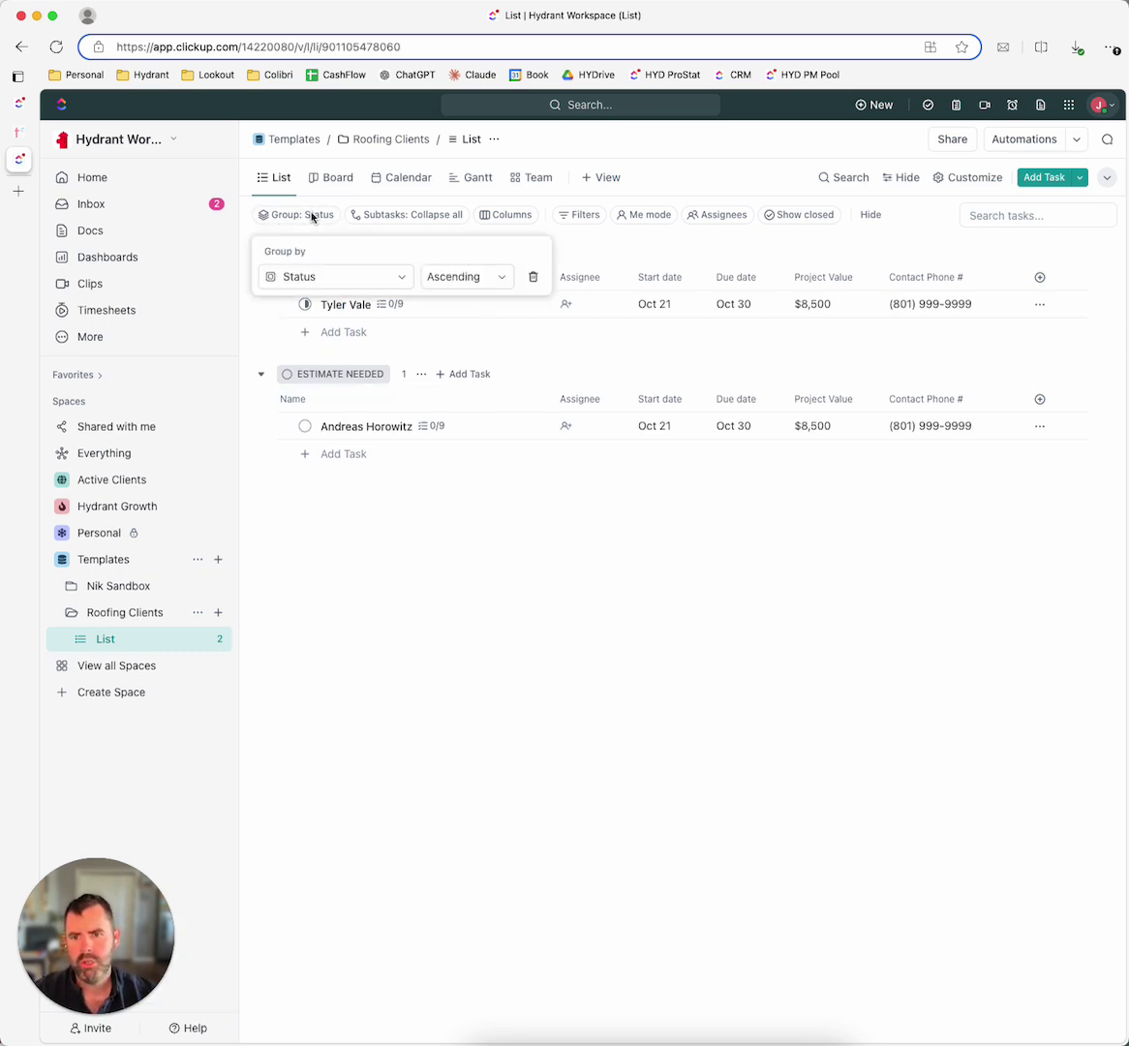
{"action": "left_click", "coordinate": [455, 279]}
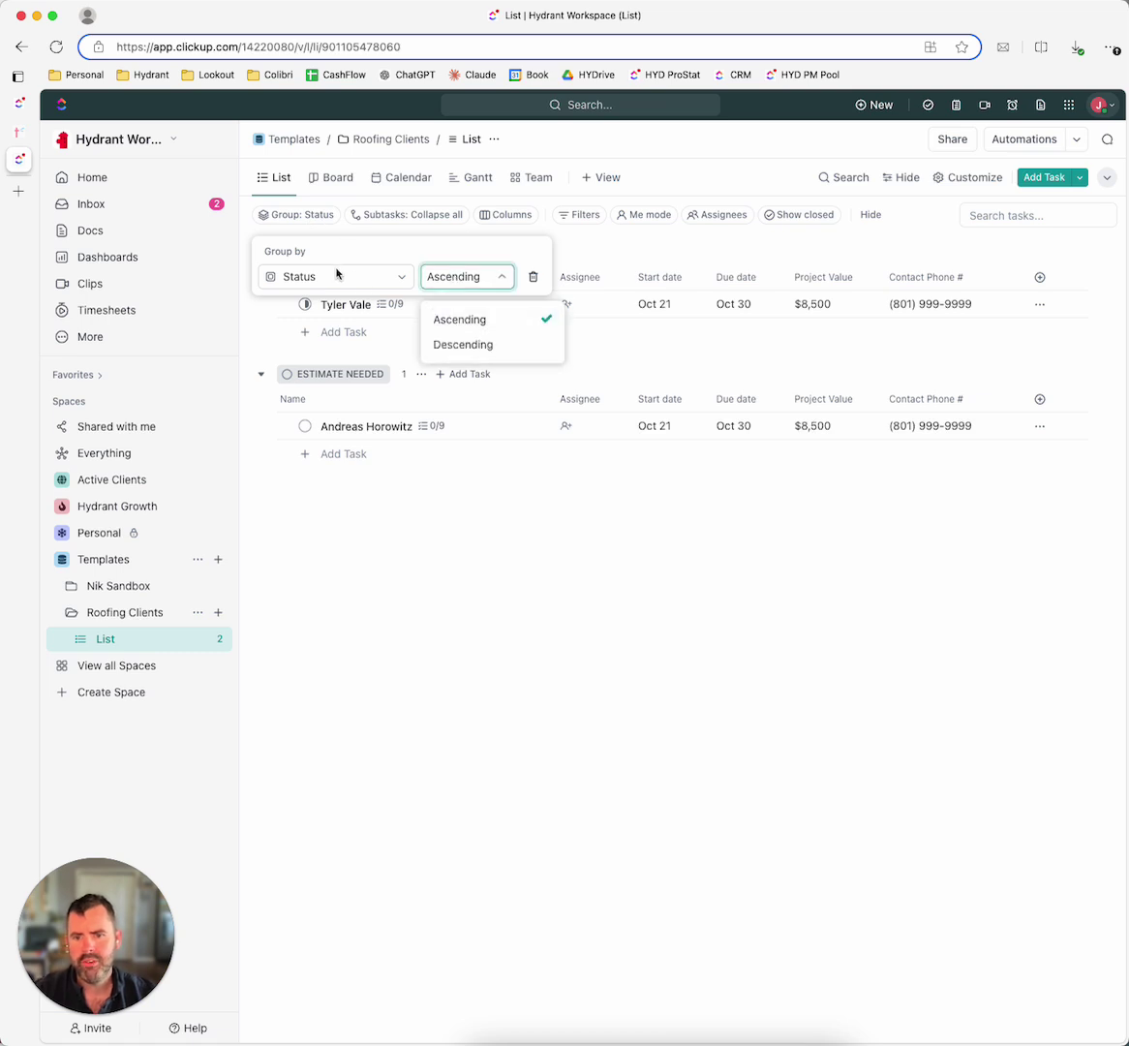
{"action": "left_click", "coordinate": [457, 344]}
{"action": "left_click", "coordinate": [578, 548]}
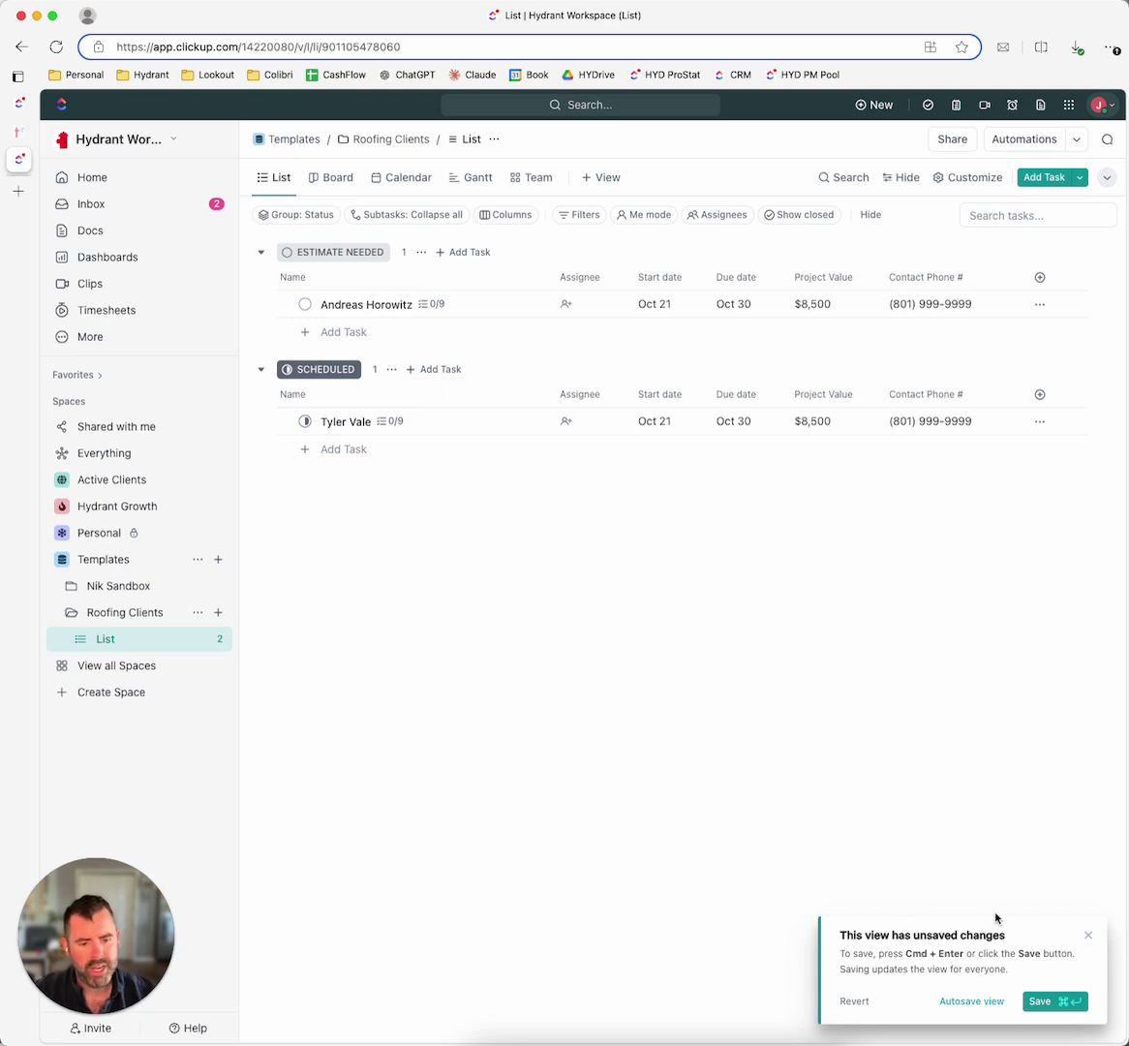
{"action": "left_click", "coordinate": [1045, 1001]}
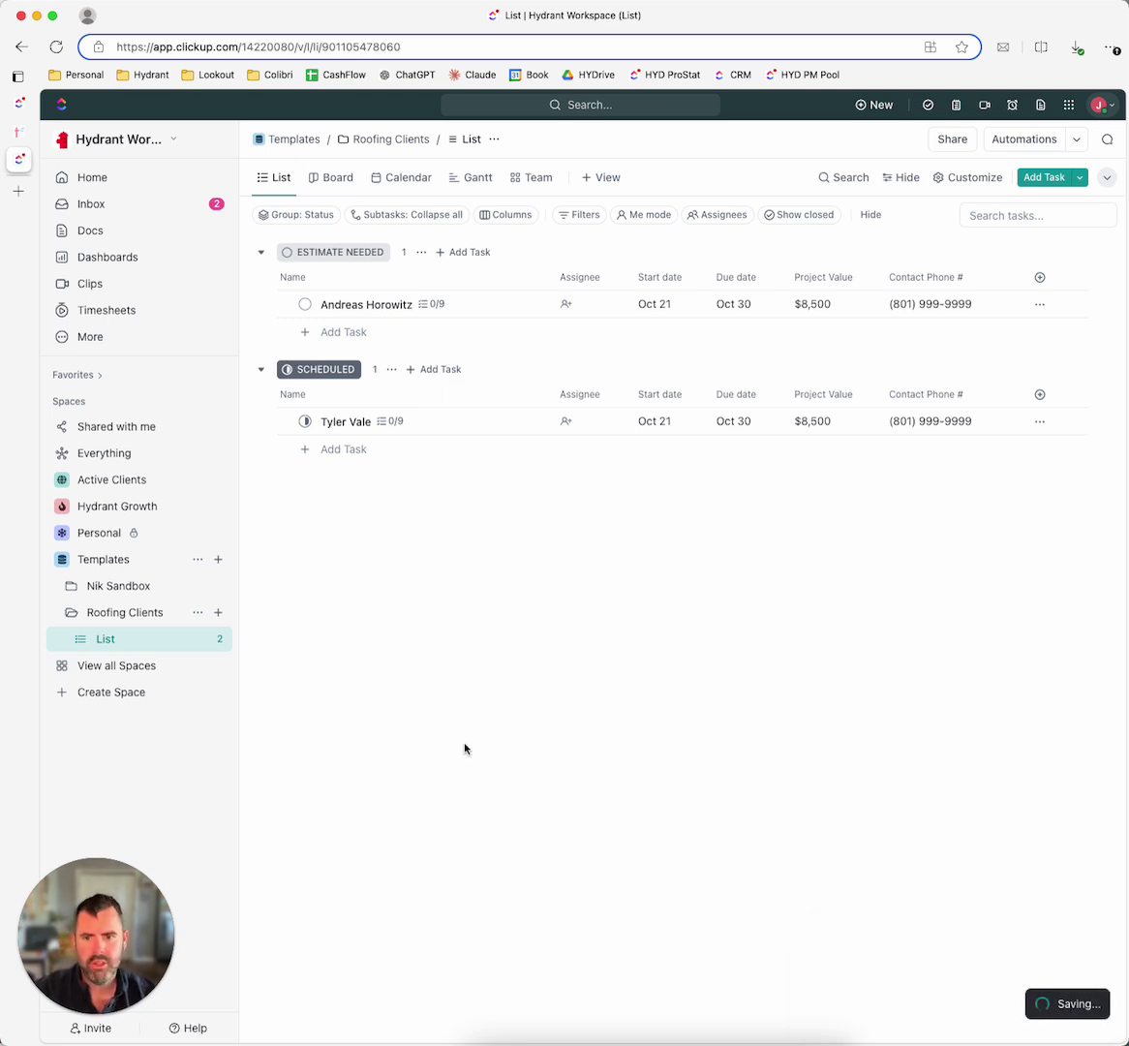
Step: Clear the client task's due date and its 8,500 project value
{"action": "right_click", "coordinate": [592, 593]}
{"action": "left_click", "coordinate": [421, 561]}
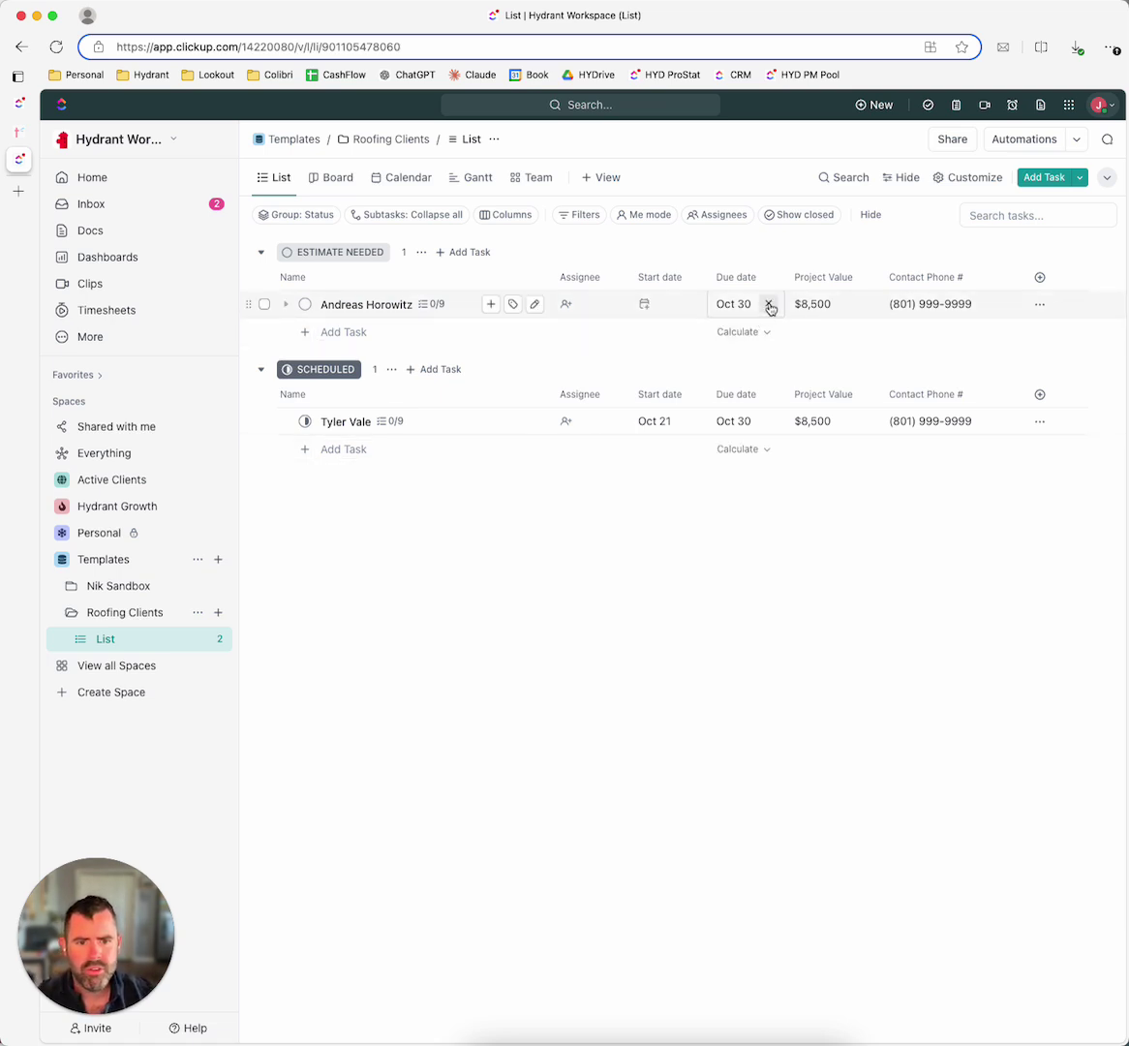
{"action": "left_click", "coordinate": [769, 303]}
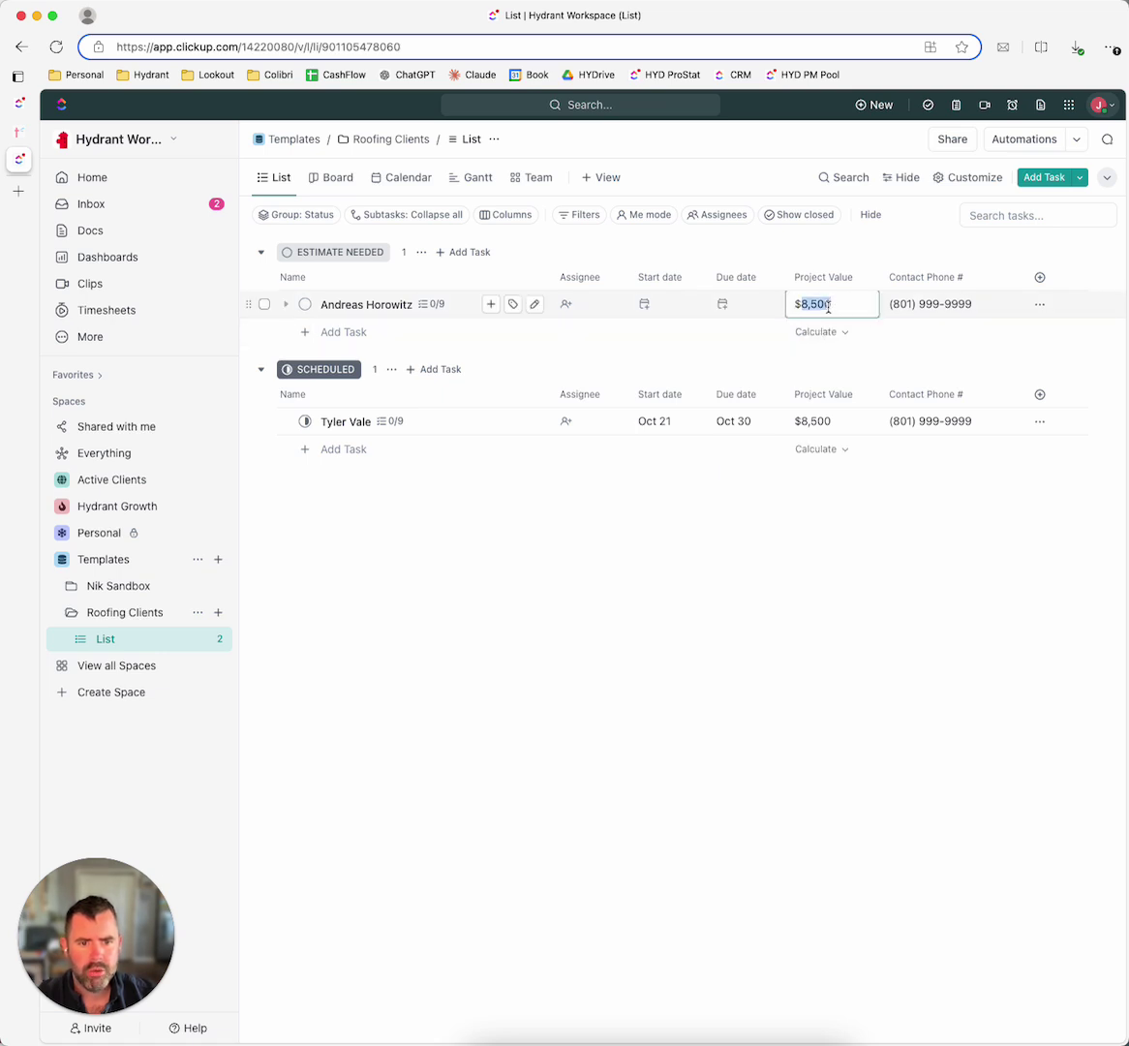
{"action": "left_click", "coordinate": [816, 306]}
{"action": "key", "text": "BackSpace"}
Step: Delete the Roofing Project Checklist from the client task and close it
{"action": "left_click", "coordinate": [663, 455]}
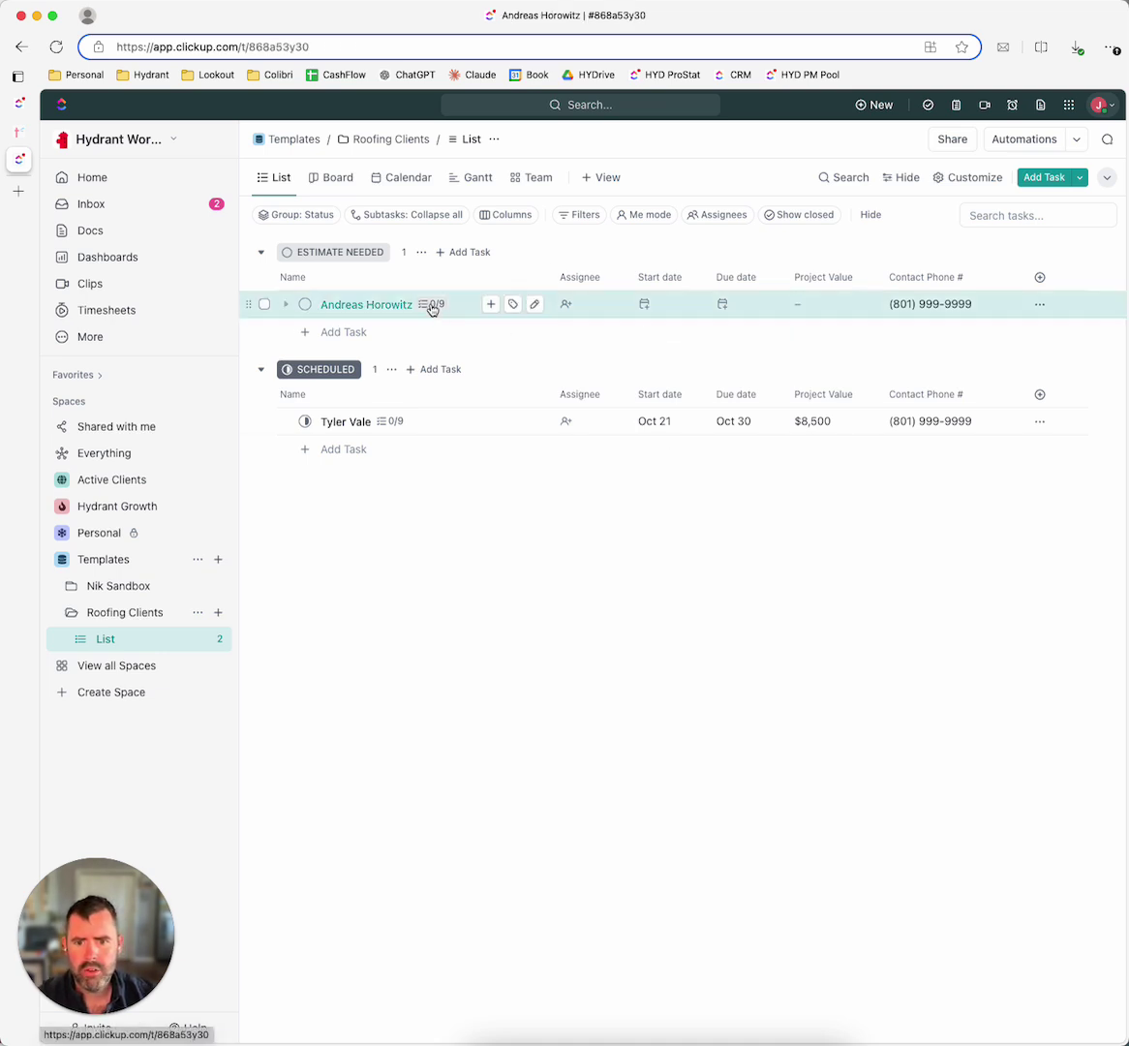
{"action": "left_click", "coordinate": [426, 306]}
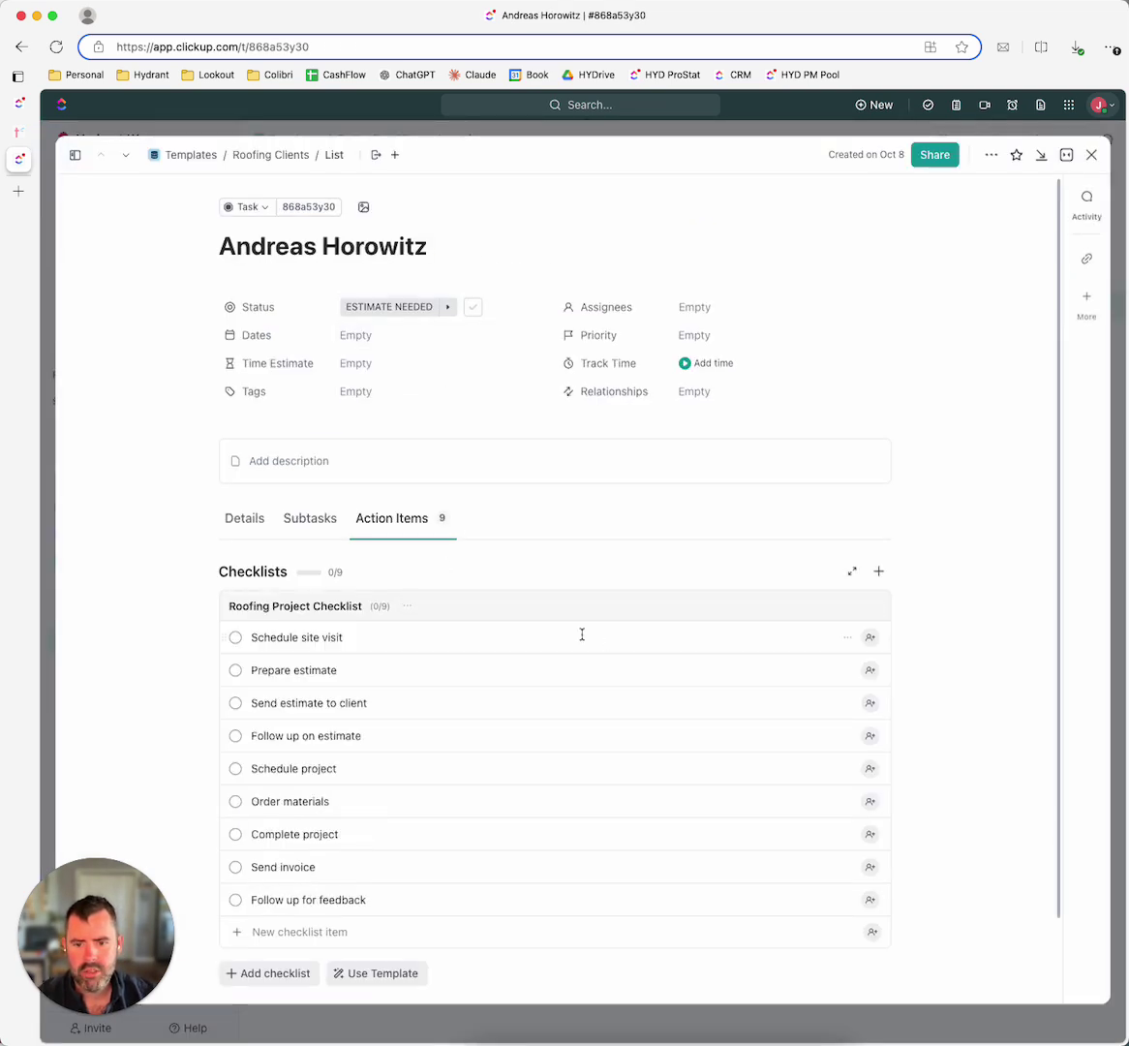
{"action": "scroll", "coordinate": [357, 528], "scroll_direction": "down", "scroll_amount": 2}
{"action": "left_click", "coordinate": [407, 514]}
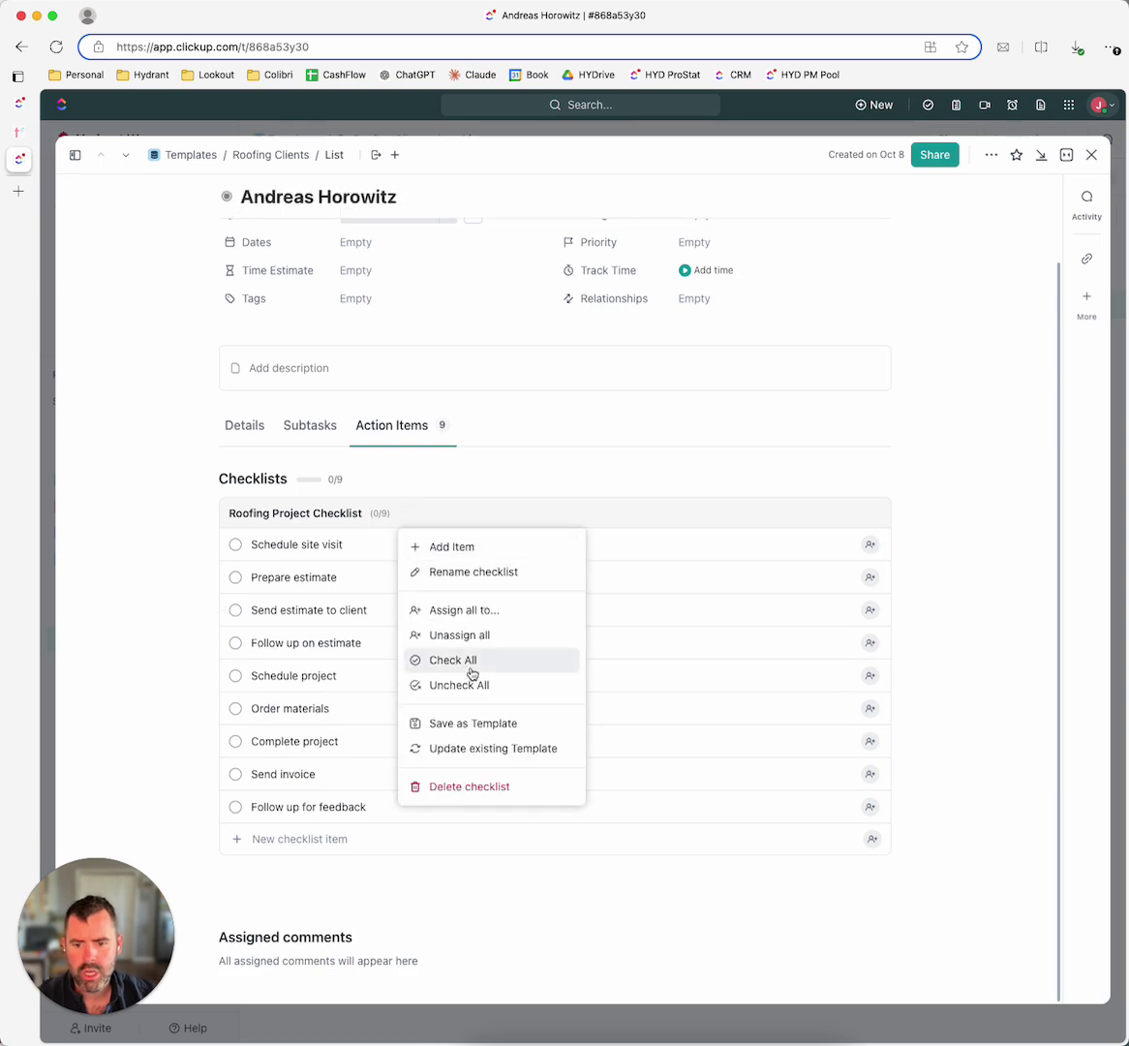
{"action": "left_click", "coordinate": [469, 789]}
{"action": "left_click", "coordinate": [1090, 155]}
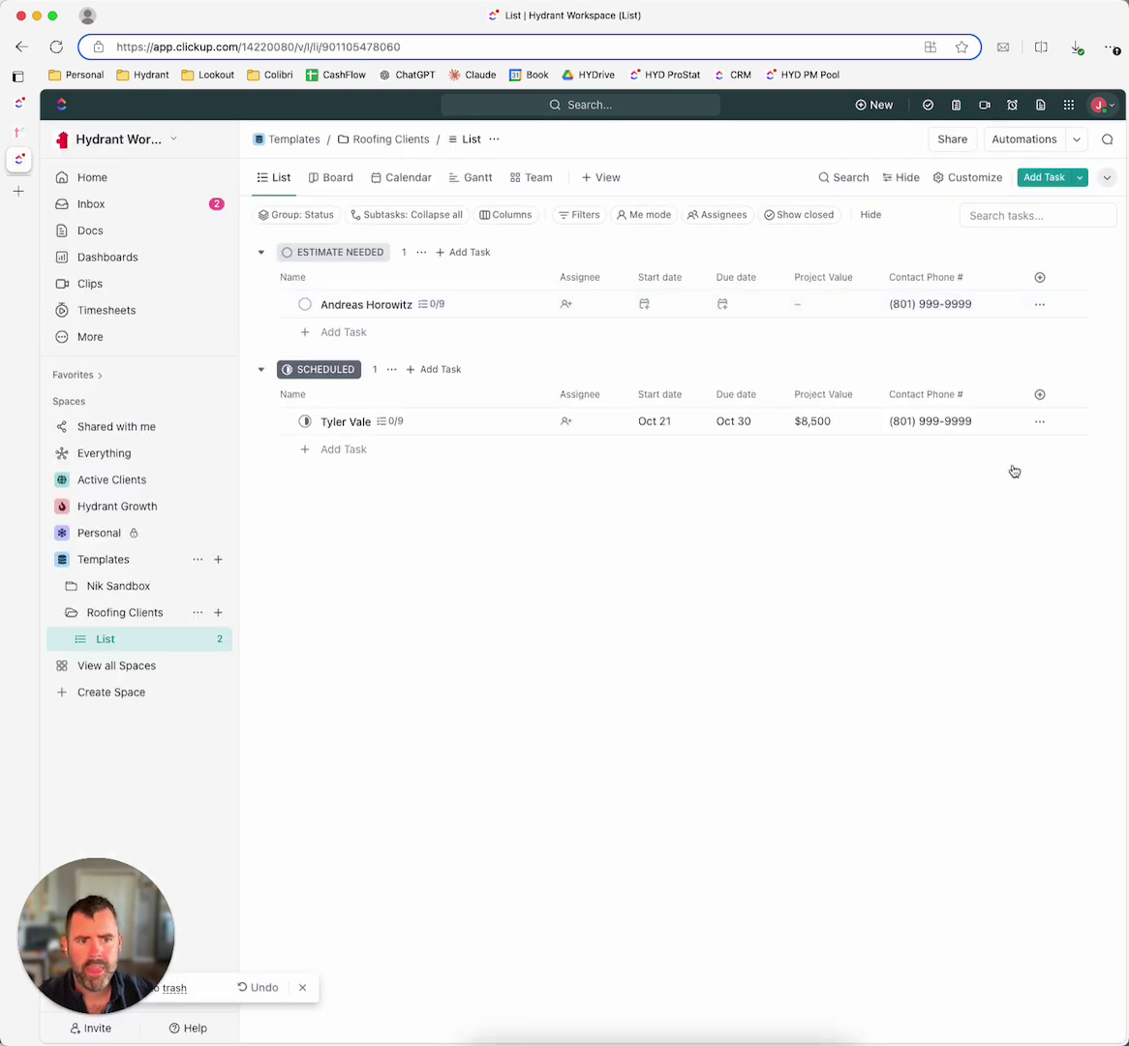
Step: Start a list automation with a Status changes trigger and an initial From status
{"action": "left_click", "coordinate": [1028, 139]}
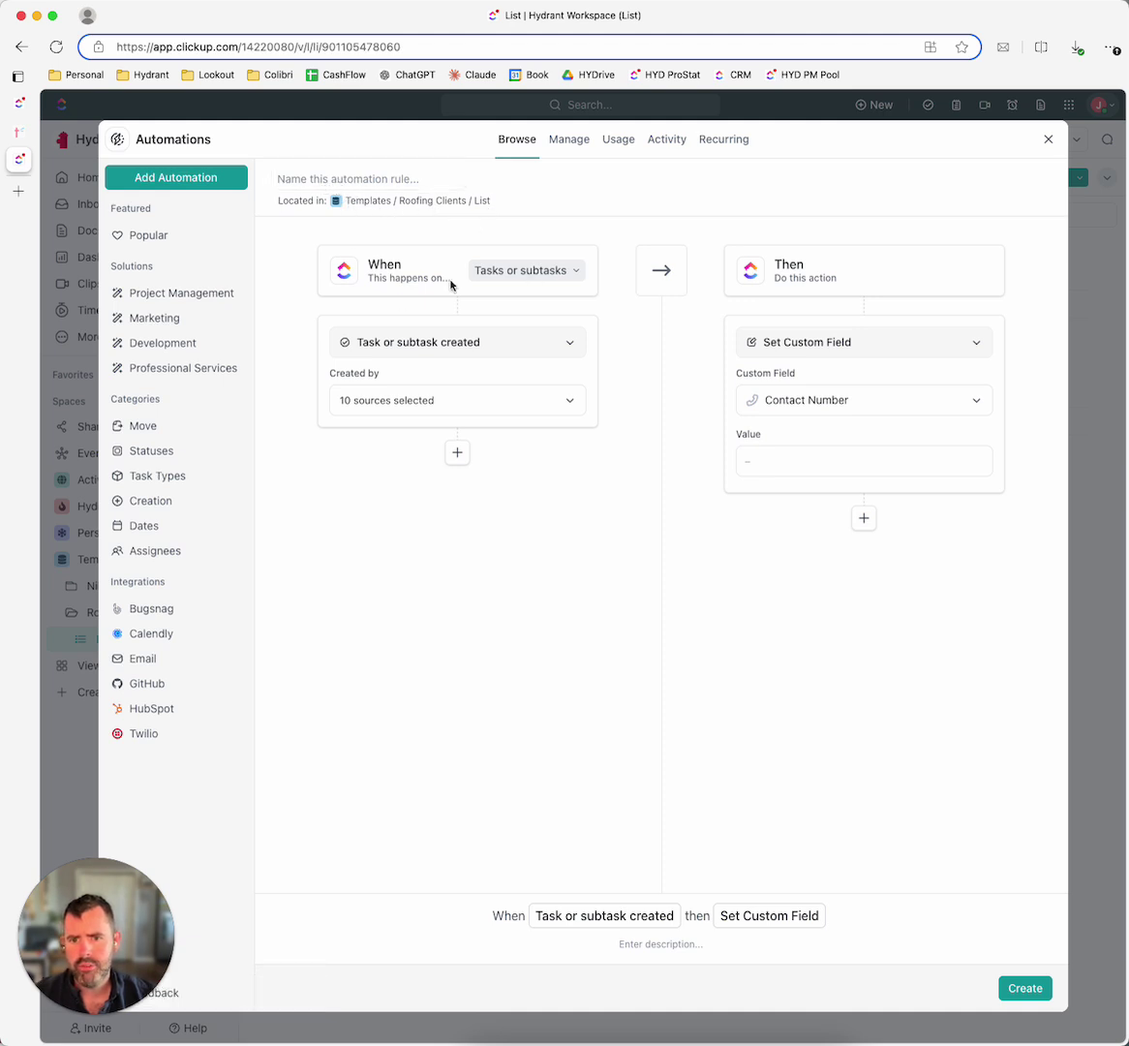
{"action": "left_click", "coordinate": [474, 352]}
{"action": "left_click", "coordinate": [436, 503]}
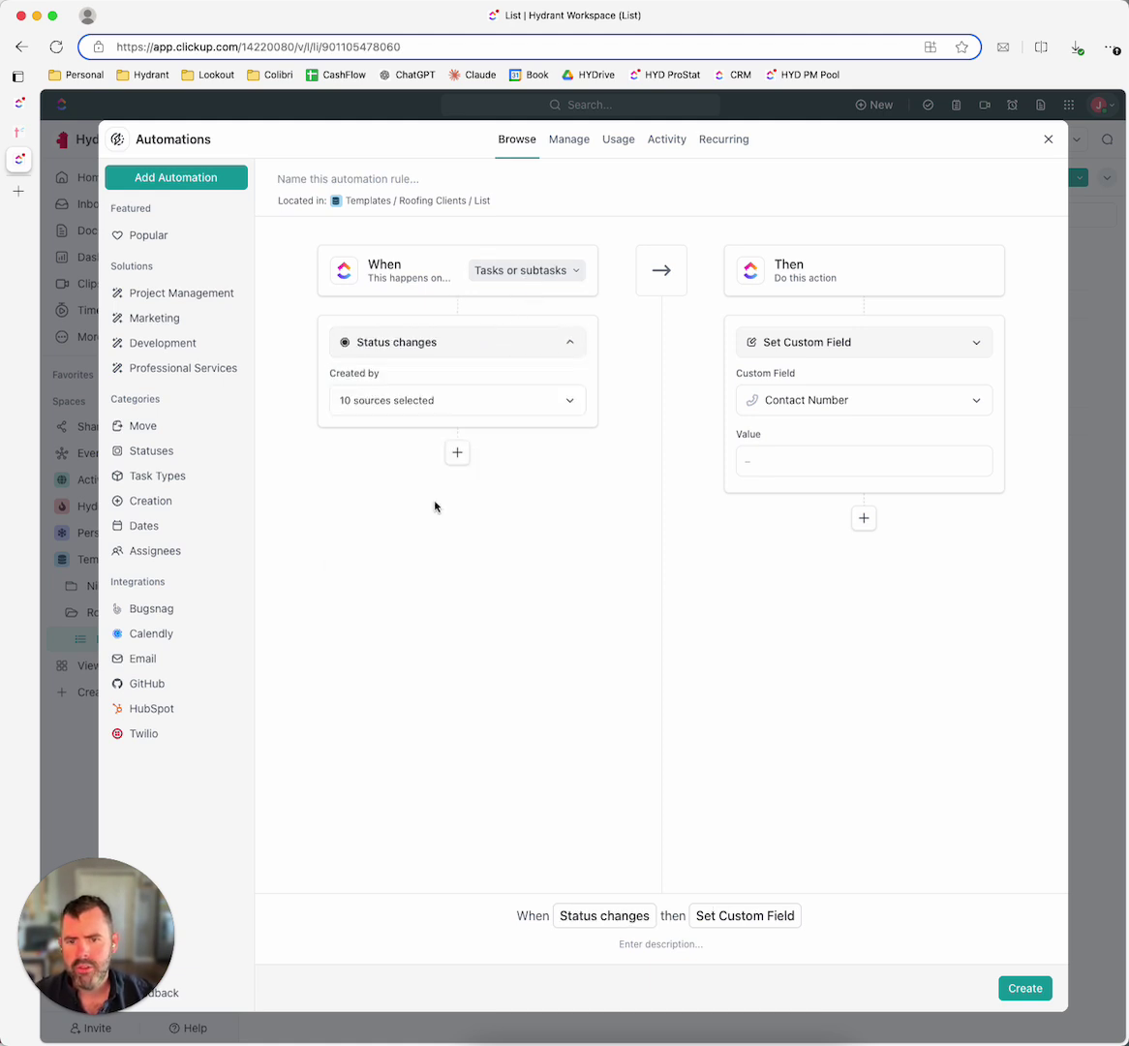
{"action": "left_click", "coordinate": [423, 405]}
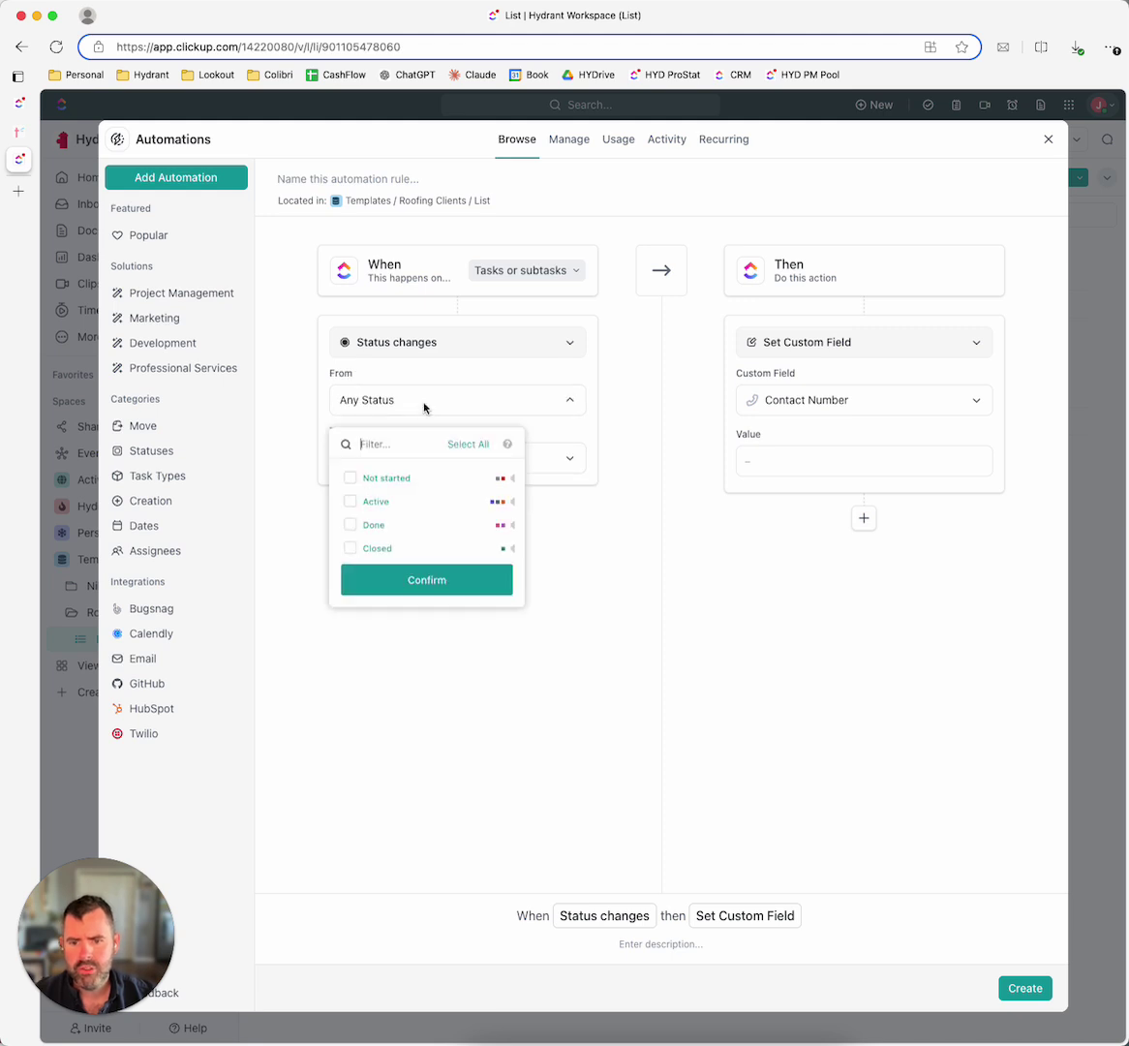
{"action": "left_click", "coordinate": [513, 478]}
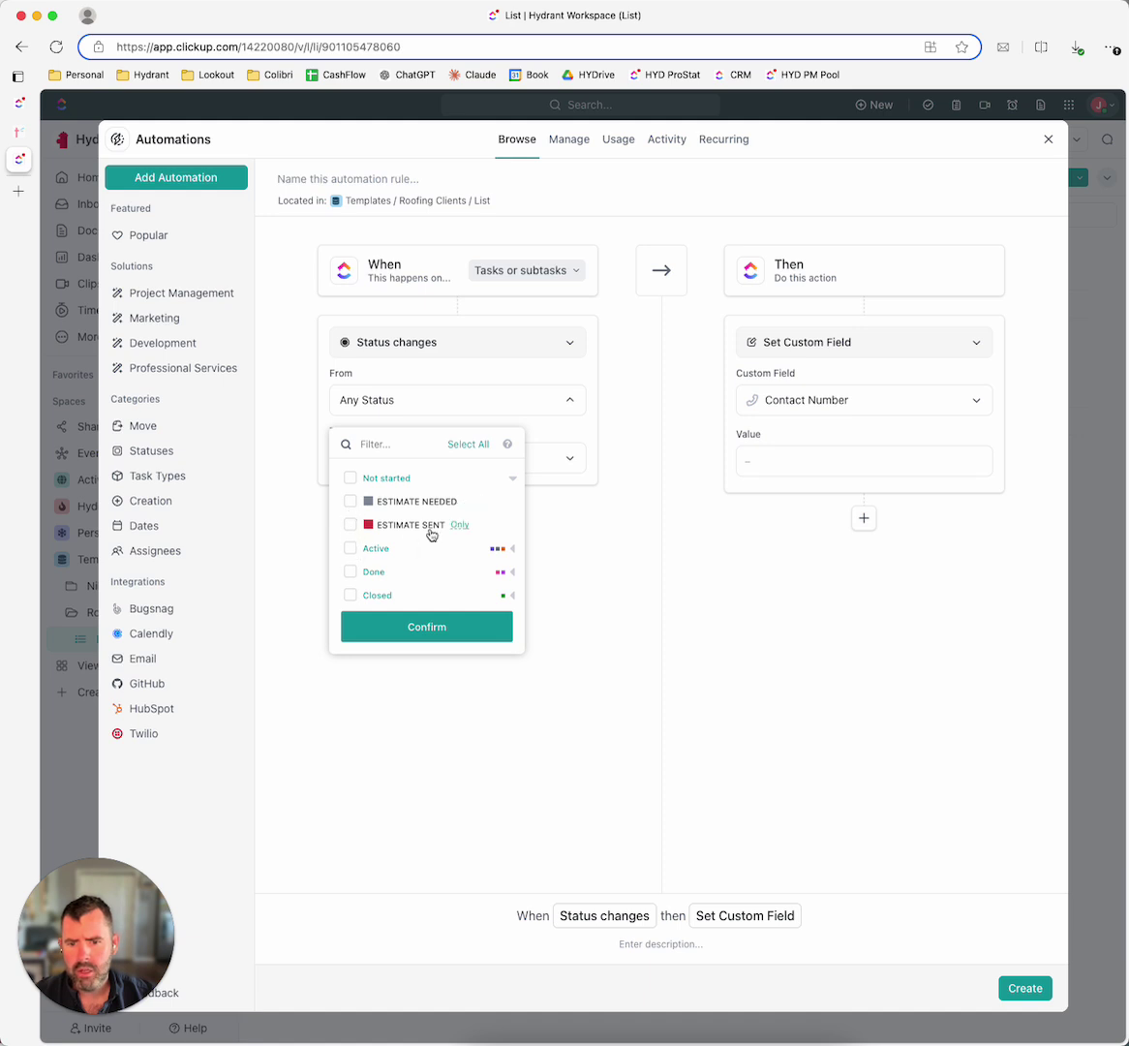
{"action": "left_click", "coordinate": [511, 478]}
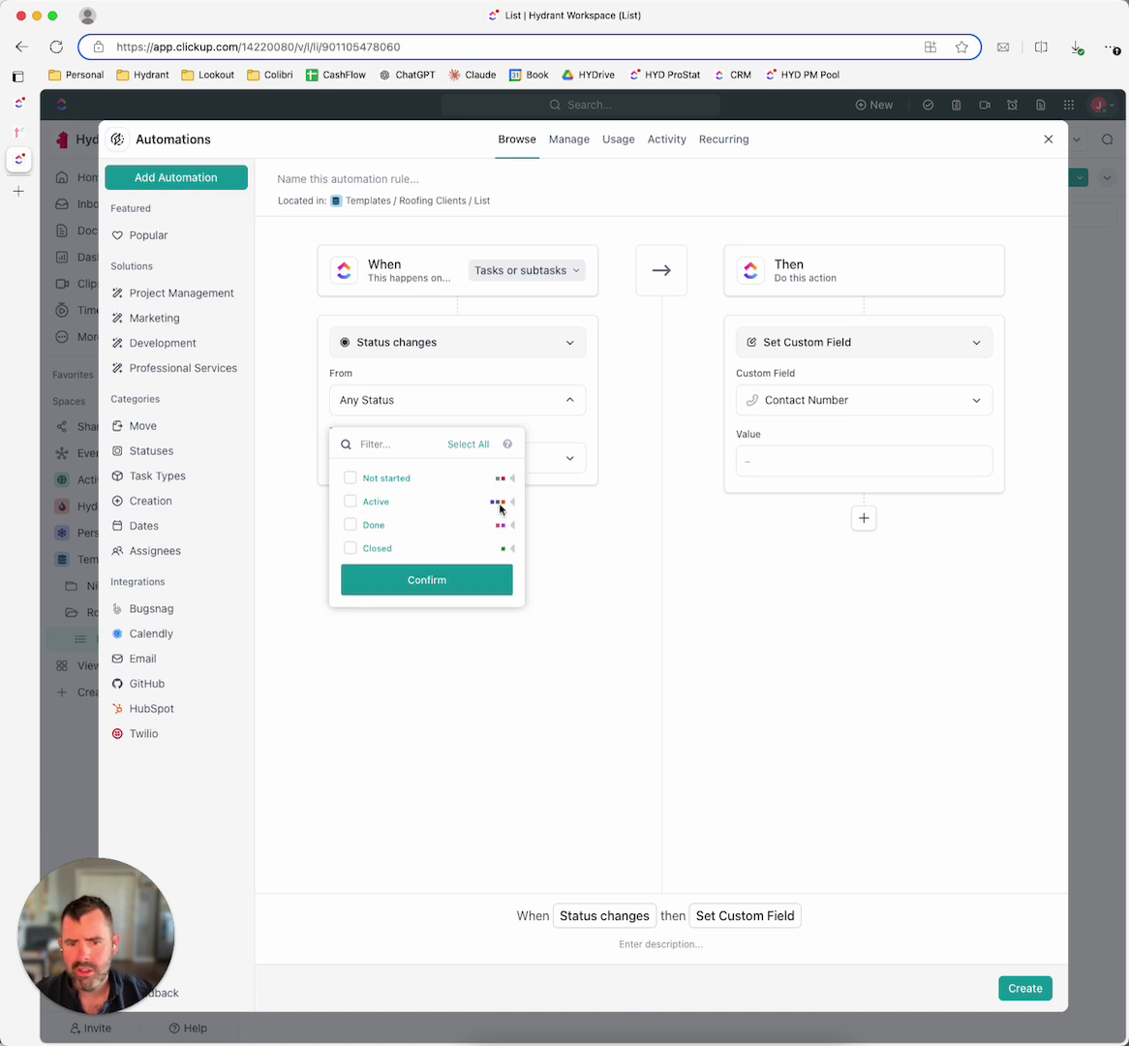
{"action": "left_click", "coordinate": [512, 502]}
{"action": "left_click", "coordinate": [350, 524]}
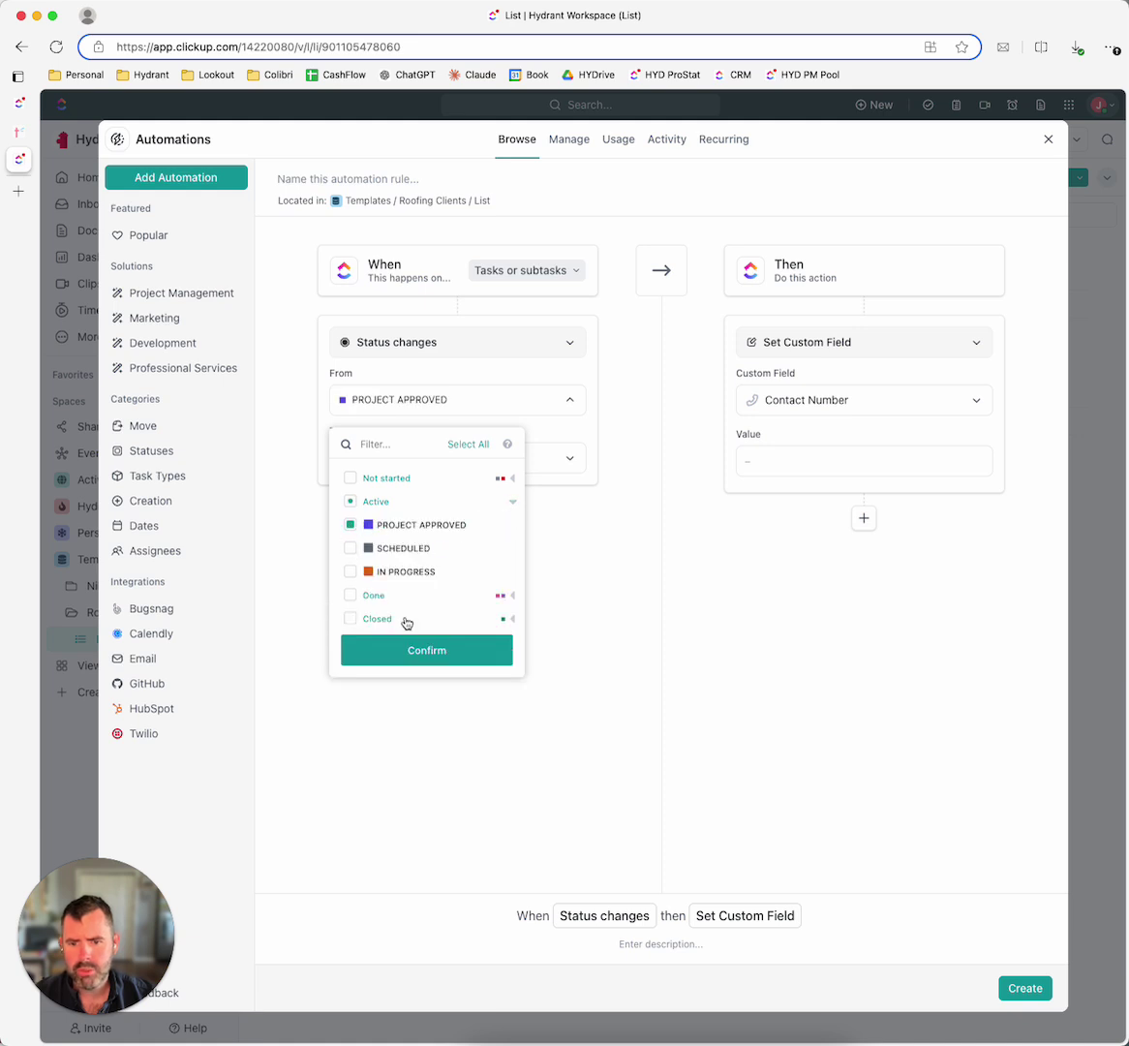
{"action": "left_click", "coordinate": [450, 652]}
Step: Set the trigger's From statuses to only the Not started statuses
{"action": "left_click", "coordinate": [448, 453]}
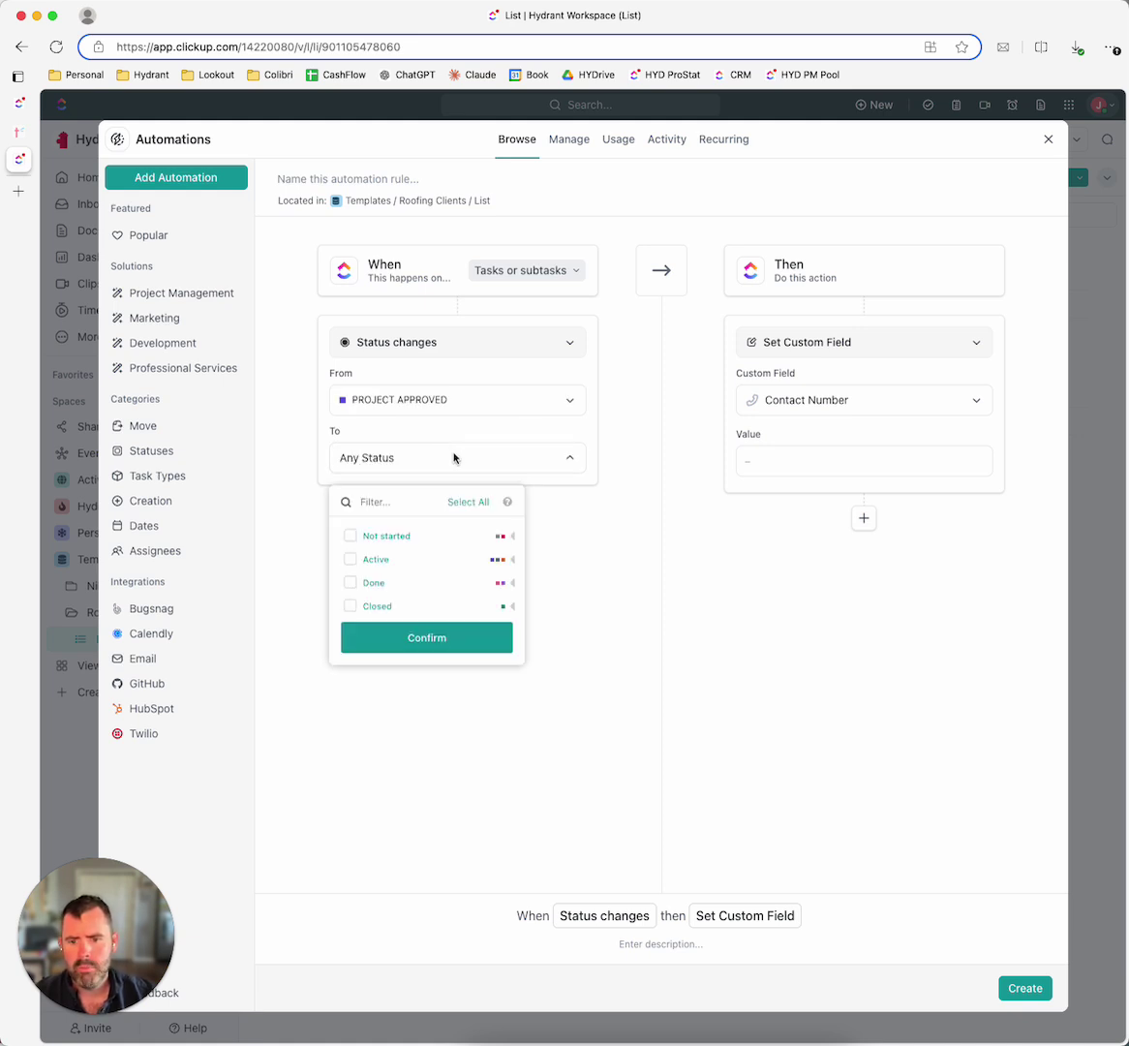
{"action": "left_click", "coordinate": [454, 458]}
{"action": "left_click", "coordinate": [452, 392]}
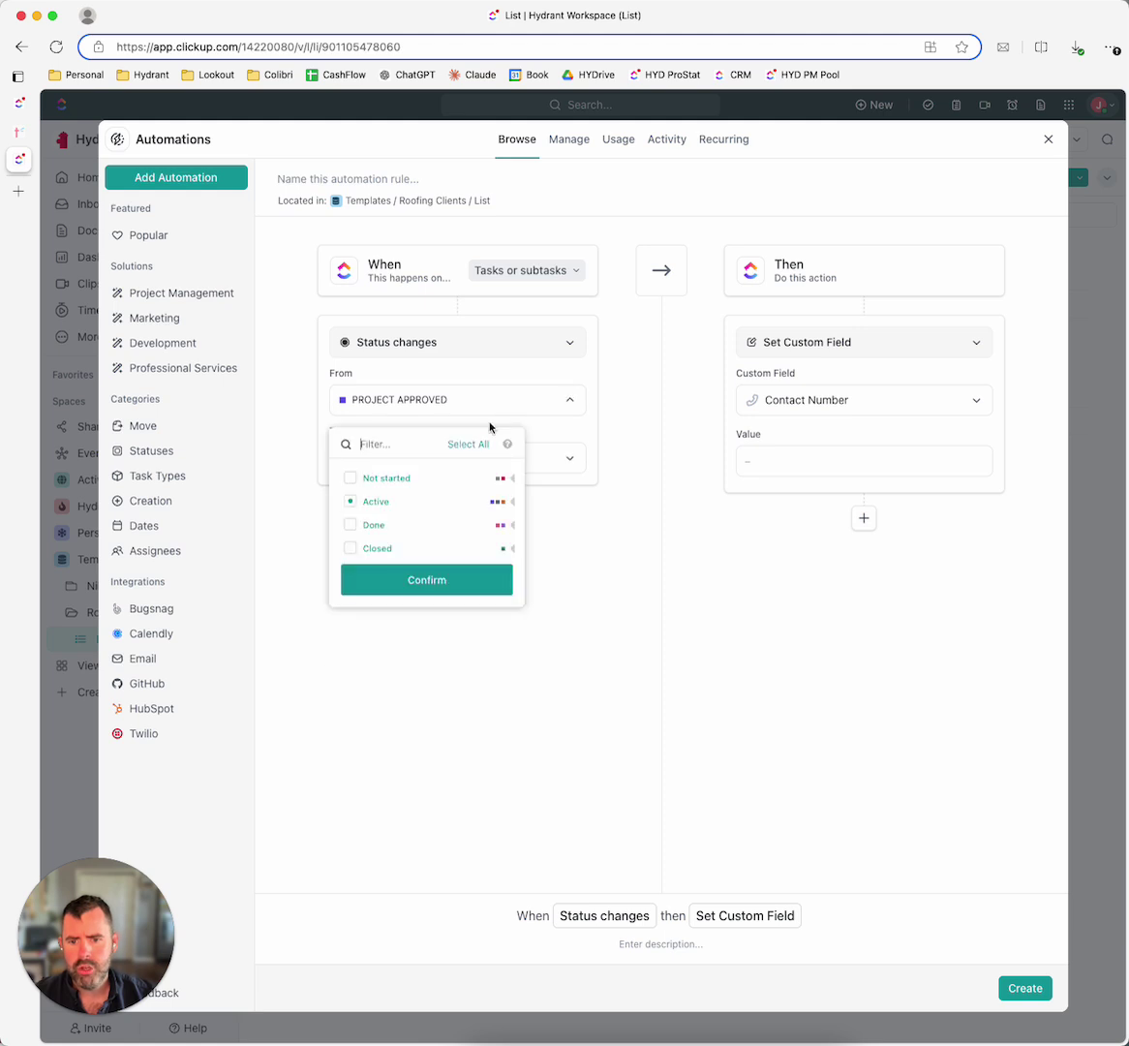
{"action": "left_click", "coordinate": [350, 478]}
{"action": "left_click", "coordinate": [350, 501]}
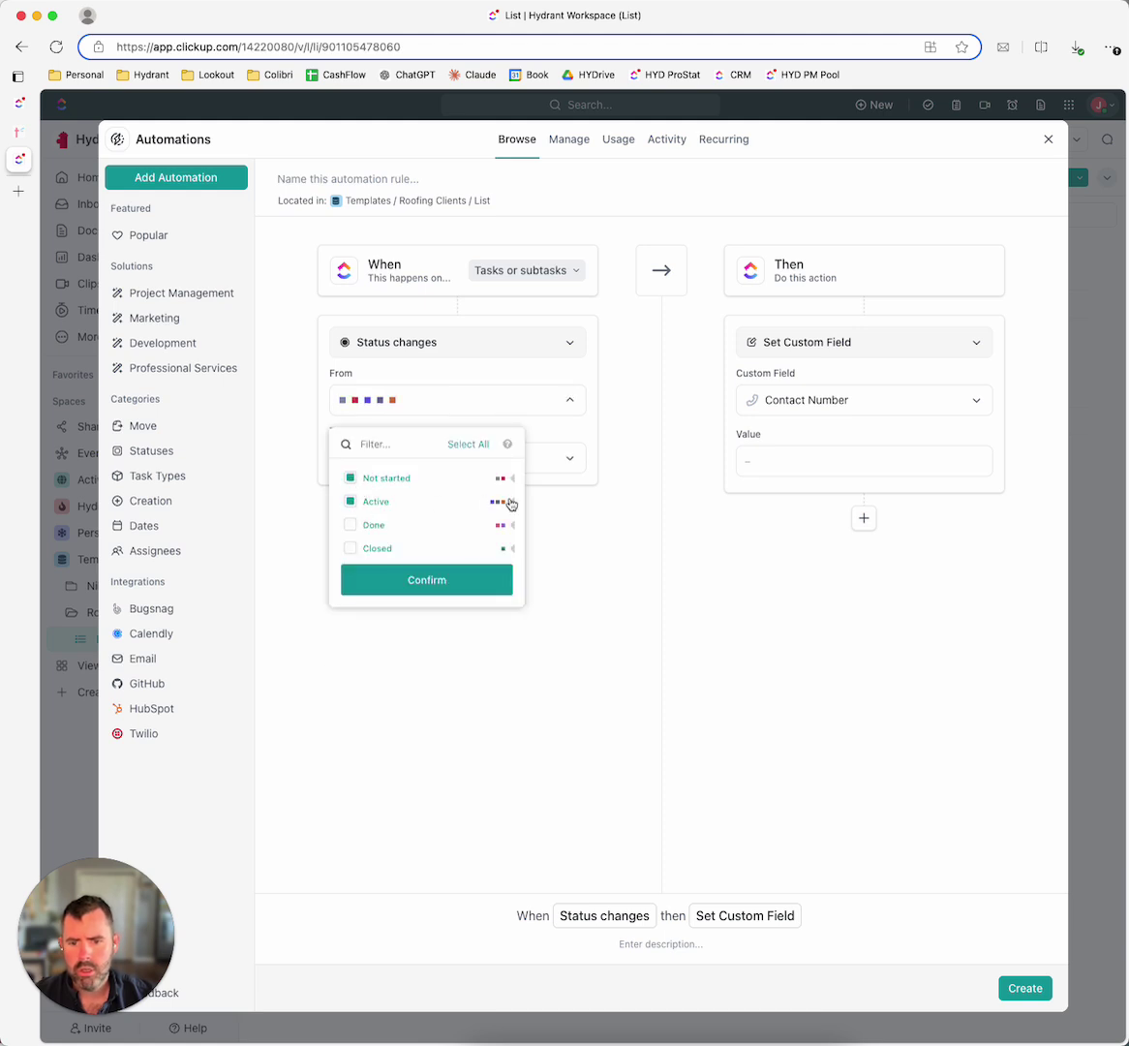
{"action": "left_click", "coordinate": [512, 502]}
{"action": "left_click", "coordinate": [350, 525]}
{"action": "left_click", "coordinate": [350, 502]}
{"action": "left_click", "coordinate": [351, 502]}
{"action": "left_click", "coordinate": [432, 658]}
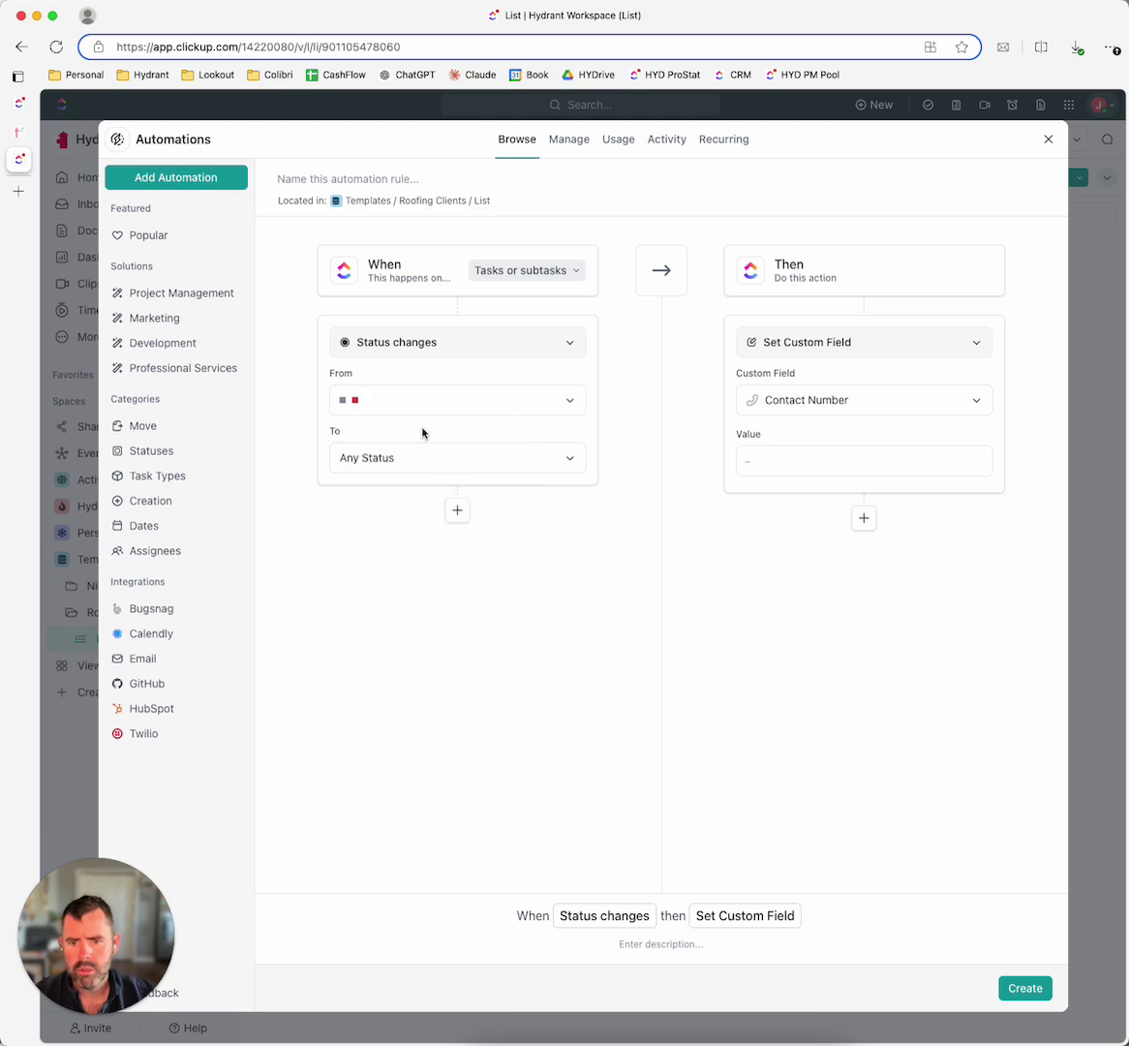
Step: Set the trigger's To status to PROJECT APPROVED
{"action": "left_click", "coordinate": [569, 468]}
{"action": "left_click", "coordinate": [512, 559]}
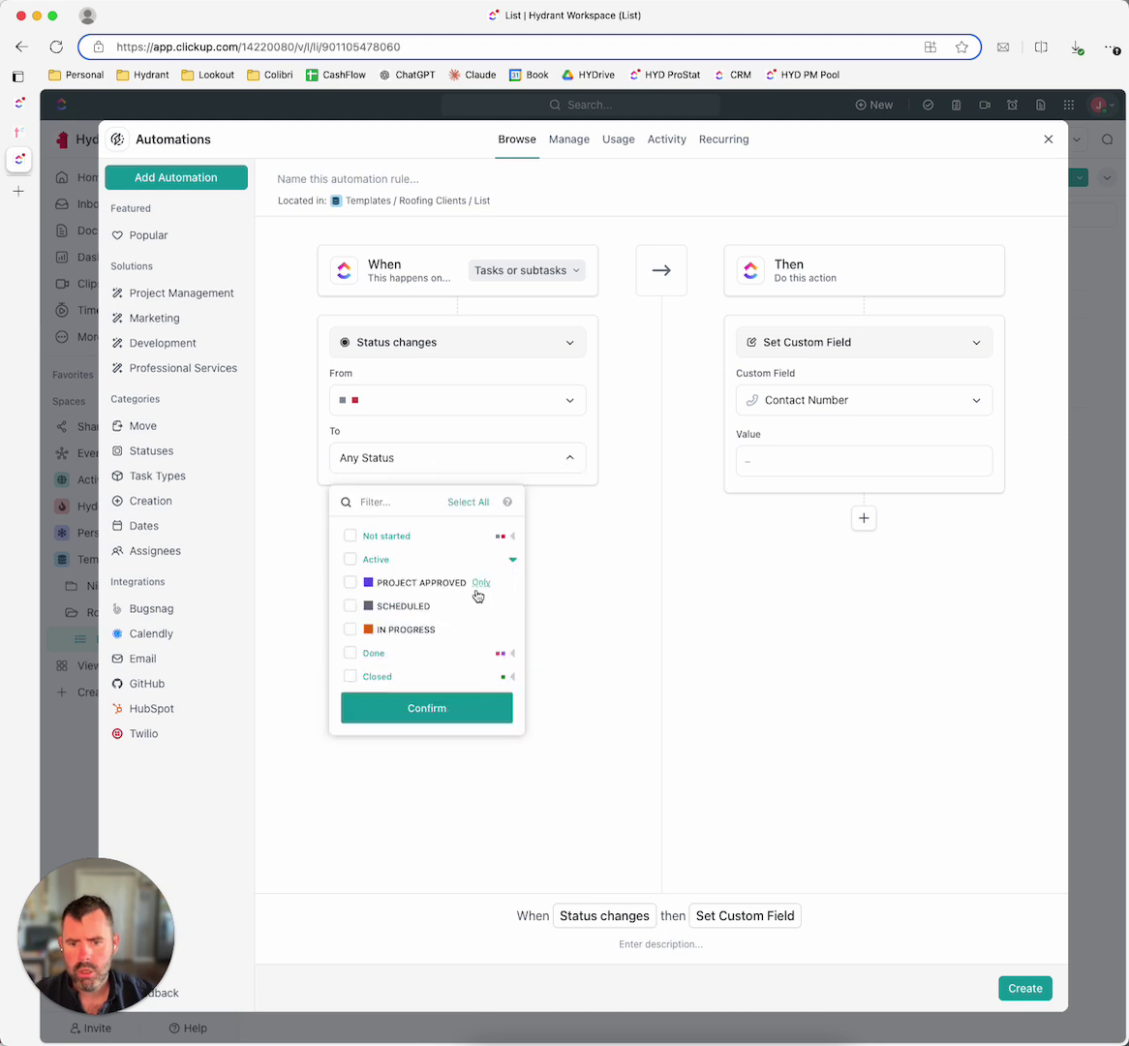
{"action": "left_click", "coordinate": [350, 581]}
{"action": "left_click", "coordinate": [447, 712]}
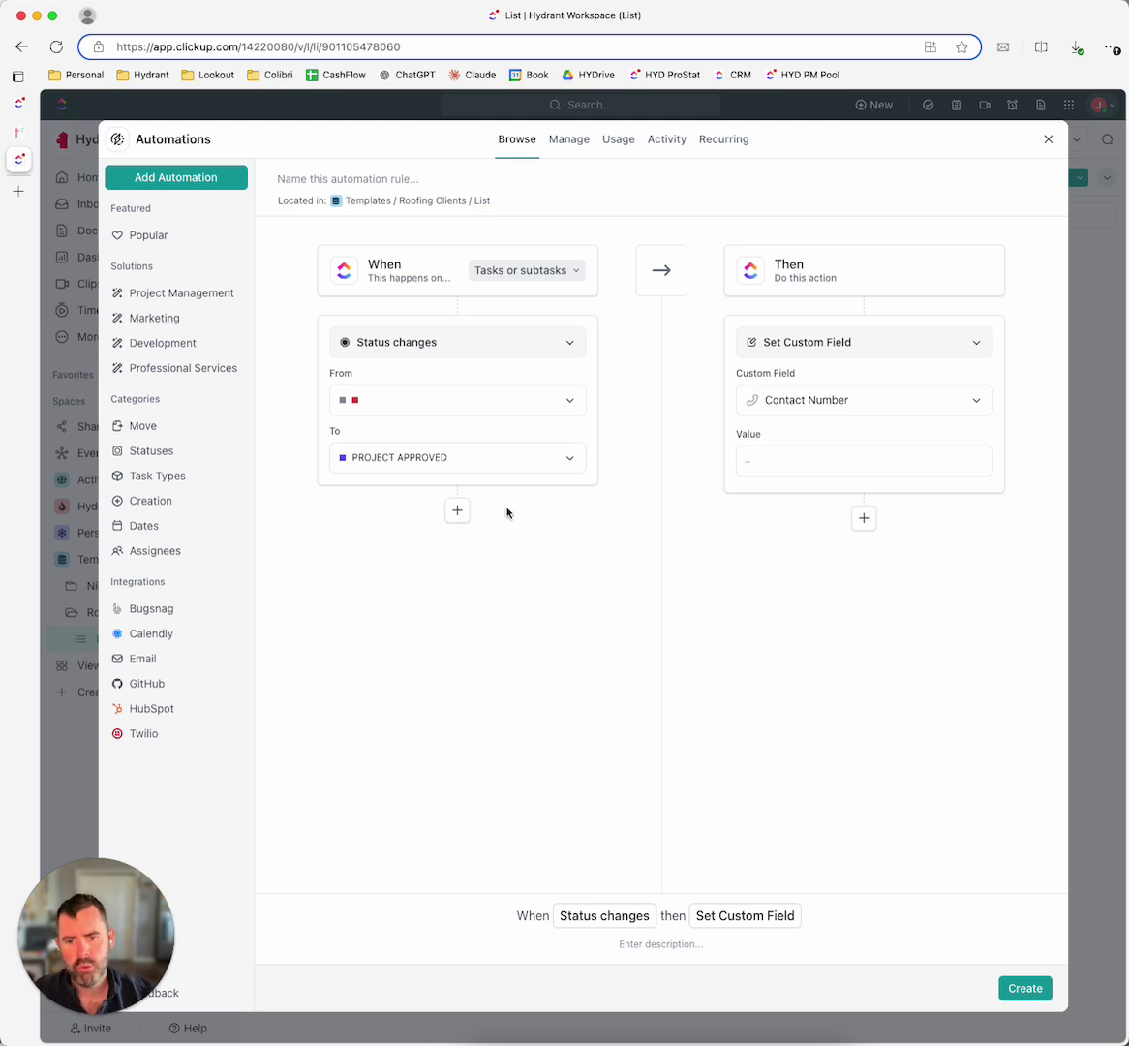
Step: Set the automation action to Apply a template with the Project Management task template
{"action": "left_click", "coordinate": [870, 342]}
{"action": "scroll", "coordinate": [859, 484], "scroll_direction": "down", "scroll_amount": 3}
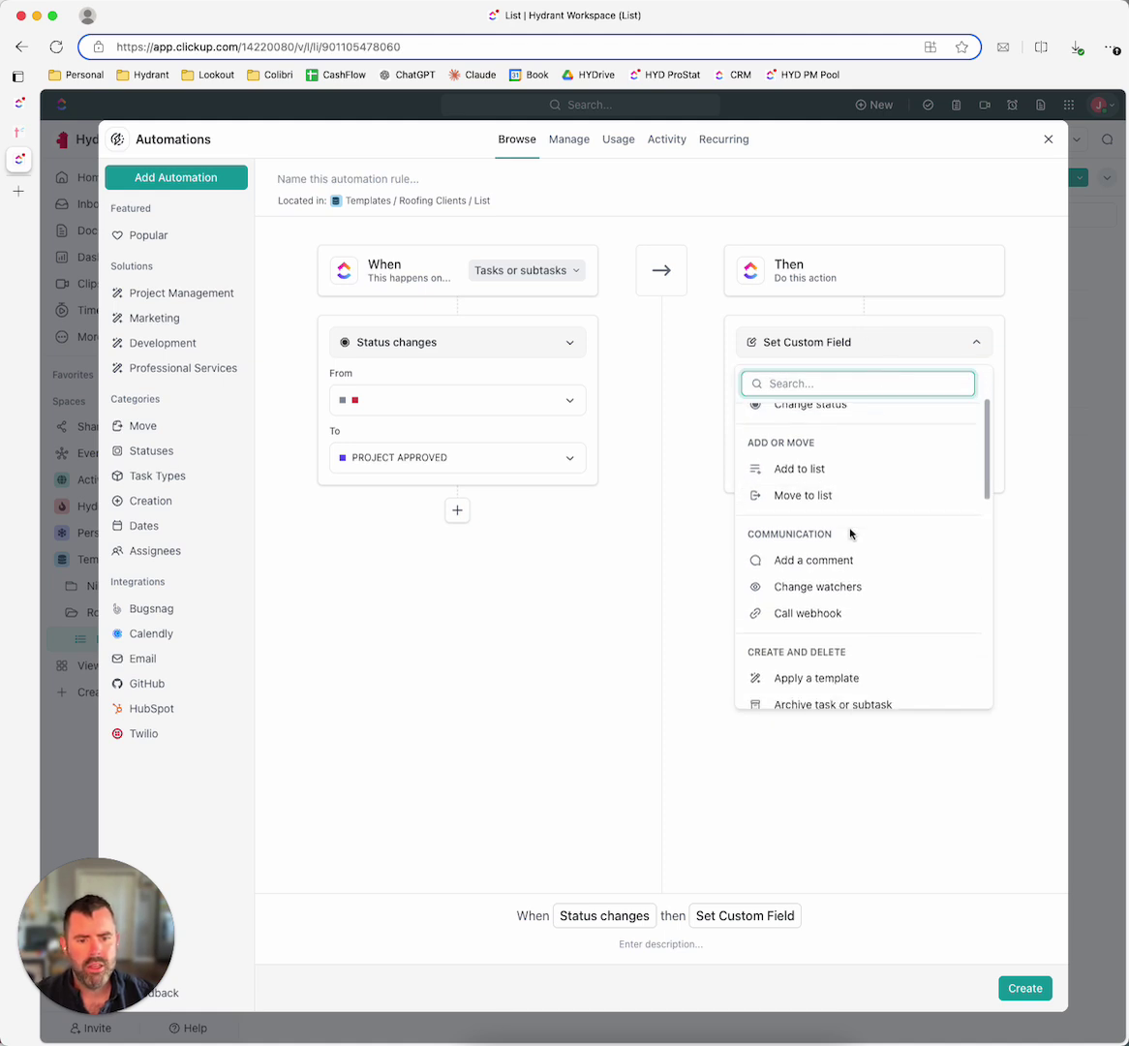
{"action": "scroll", "coordinate": [850, 600], "scroll_direction": "down", "scroll_amount": 1}
{"action": "left_click", "coordinate": [847, 627]}
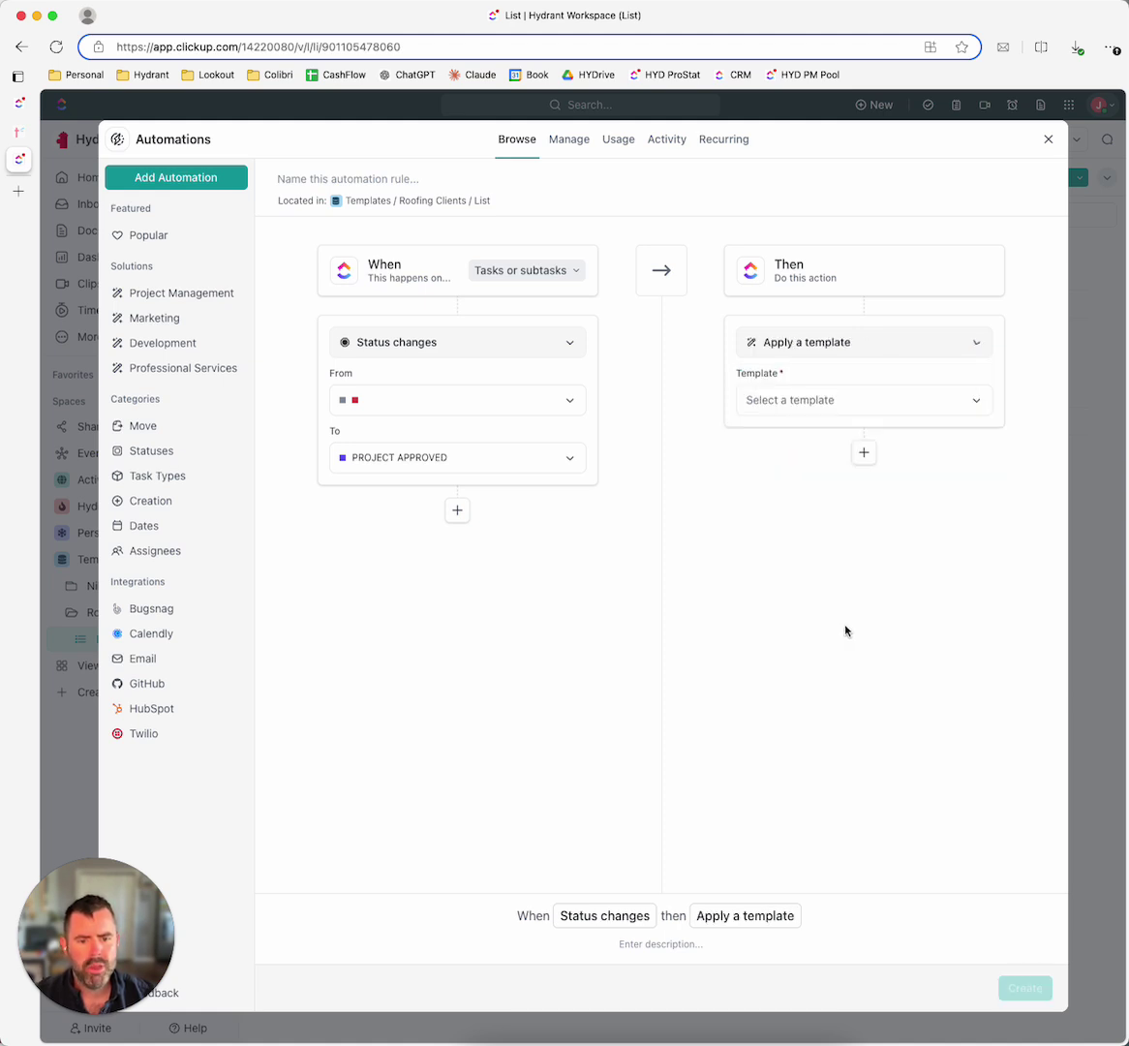
{"action": "left_click", "coordinate": [843, 400]}
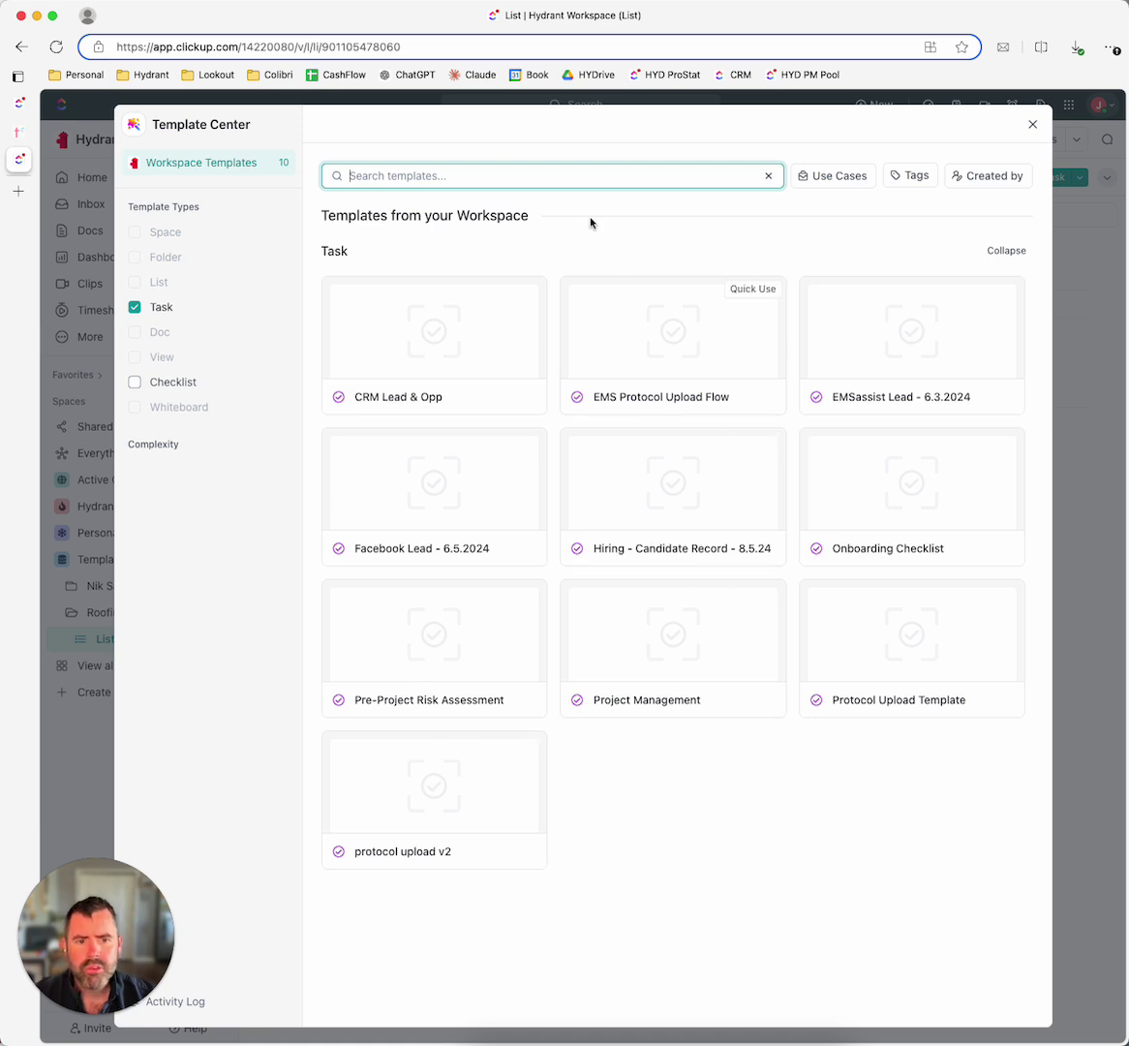
{"action": "type", "text": "r"}
{"action": "type", "text": "pp"}
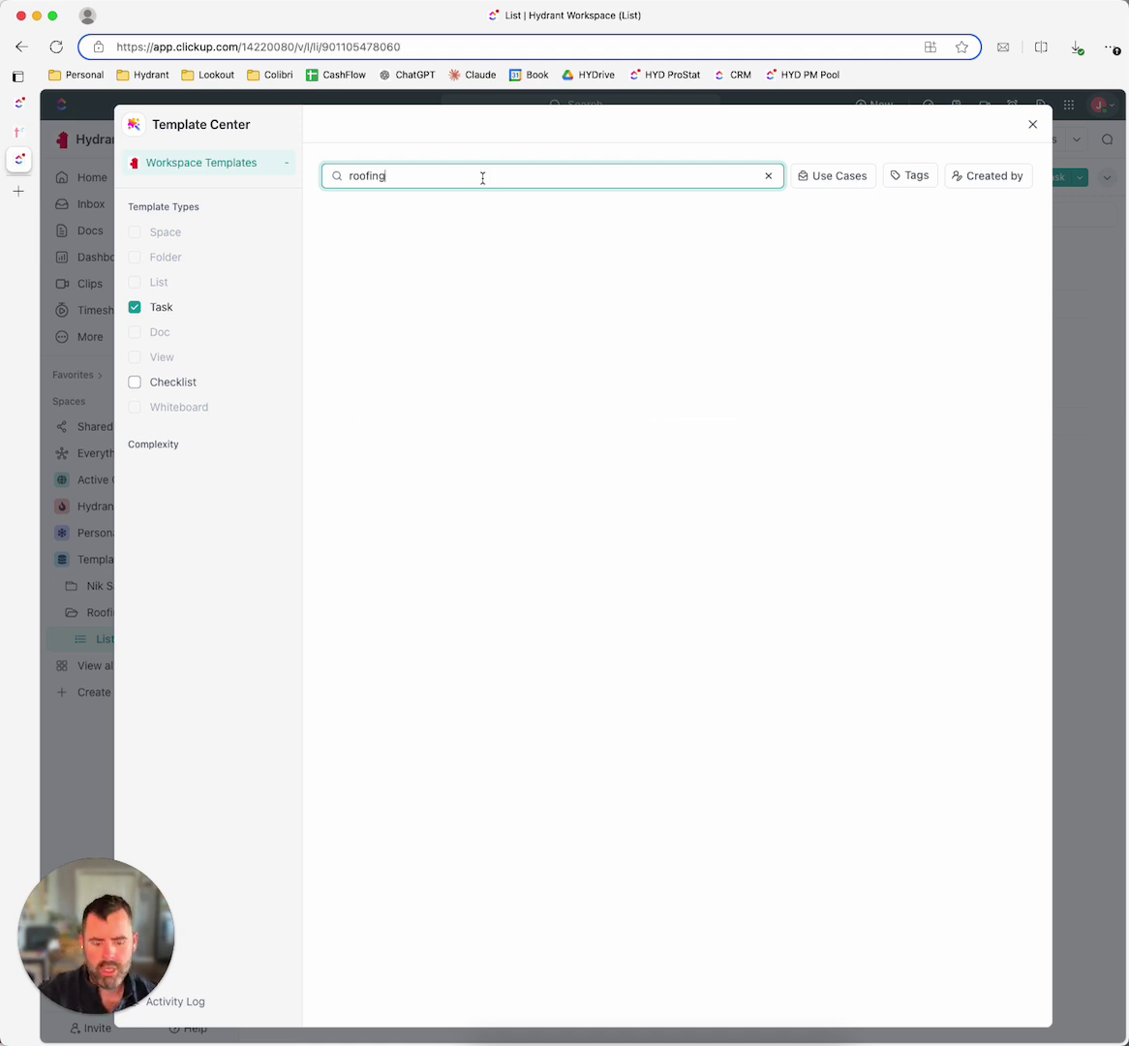
{"action": "key", "text": "BackSpace"}
{"action": "key", "text": "BackSpace"}
{"action": "key", "text": "BackSpace"}
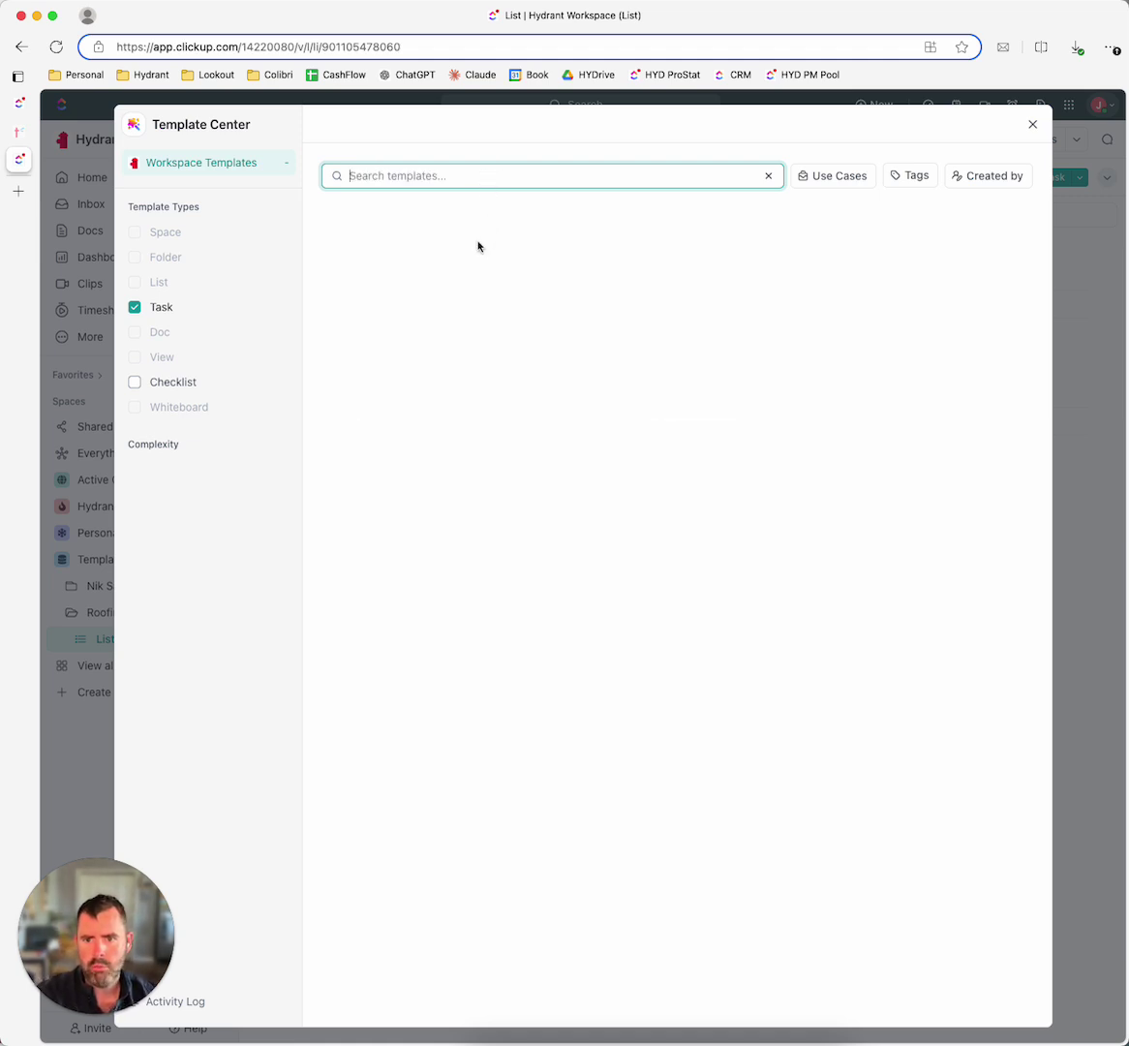
{"action": "left_click", "coordinate": [727, 878]}
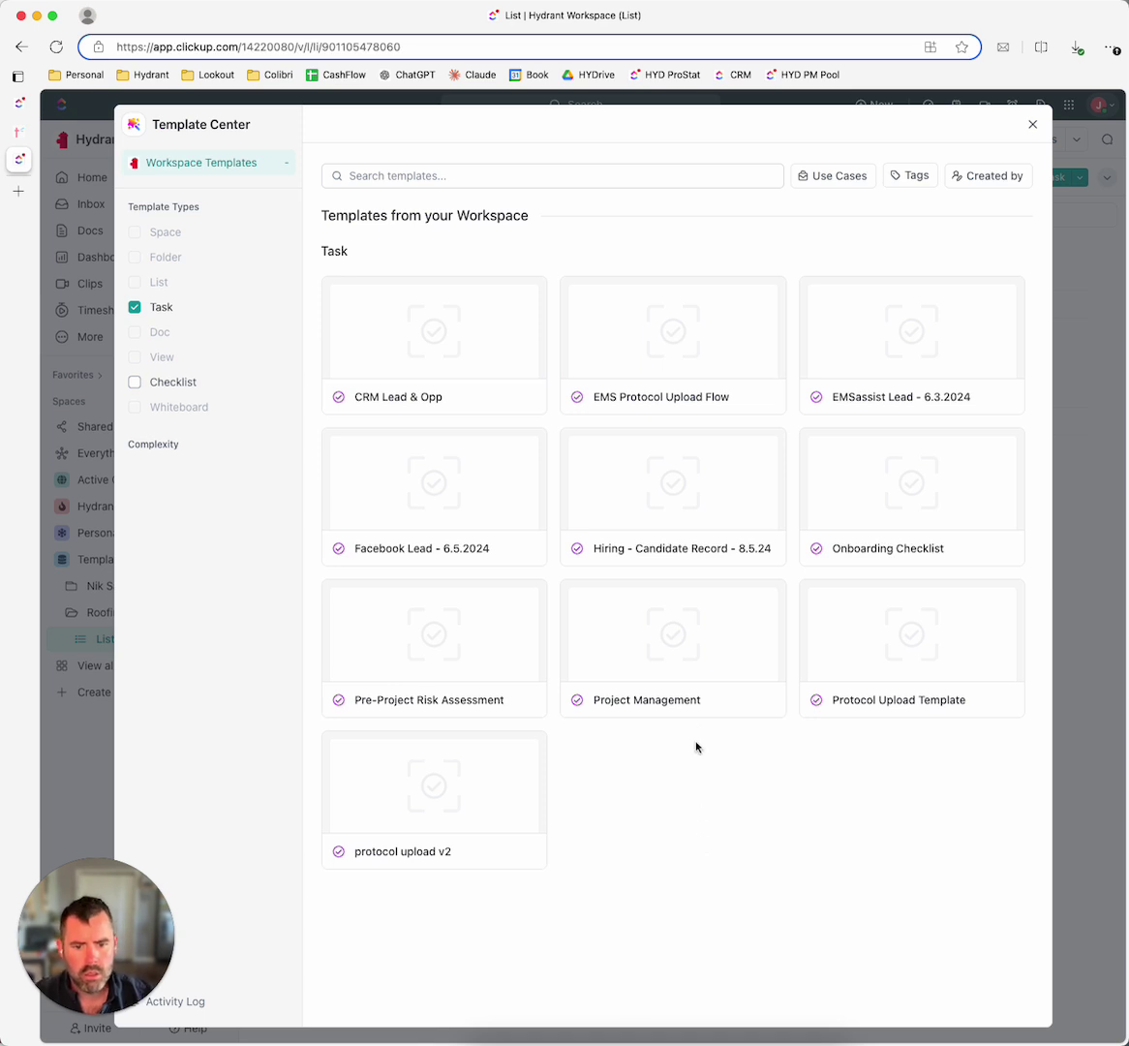
{"action": "left_click", "coordinate": [691, 650]}
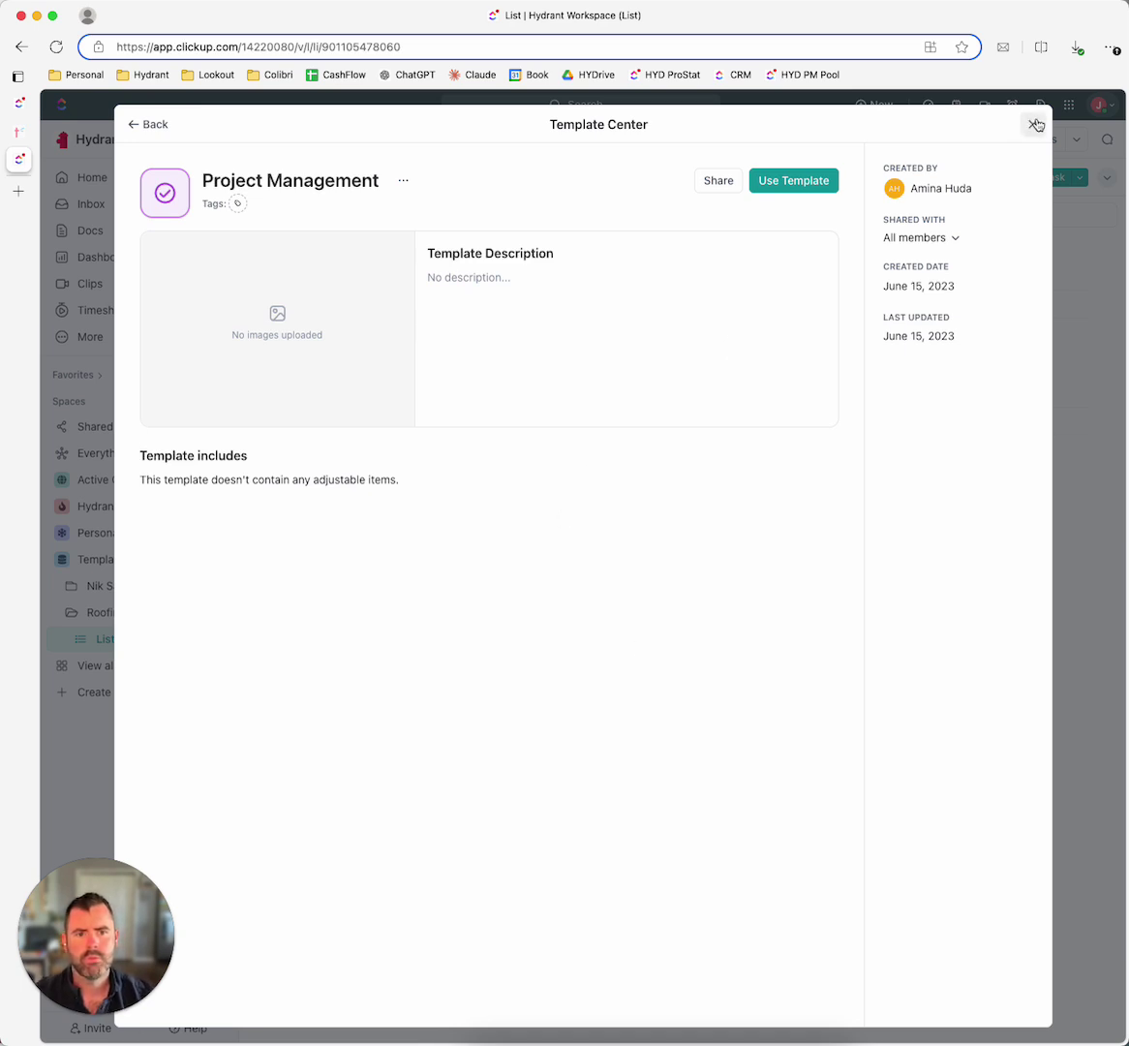
{"action": "left_click", "coordinate": [768, 181]}
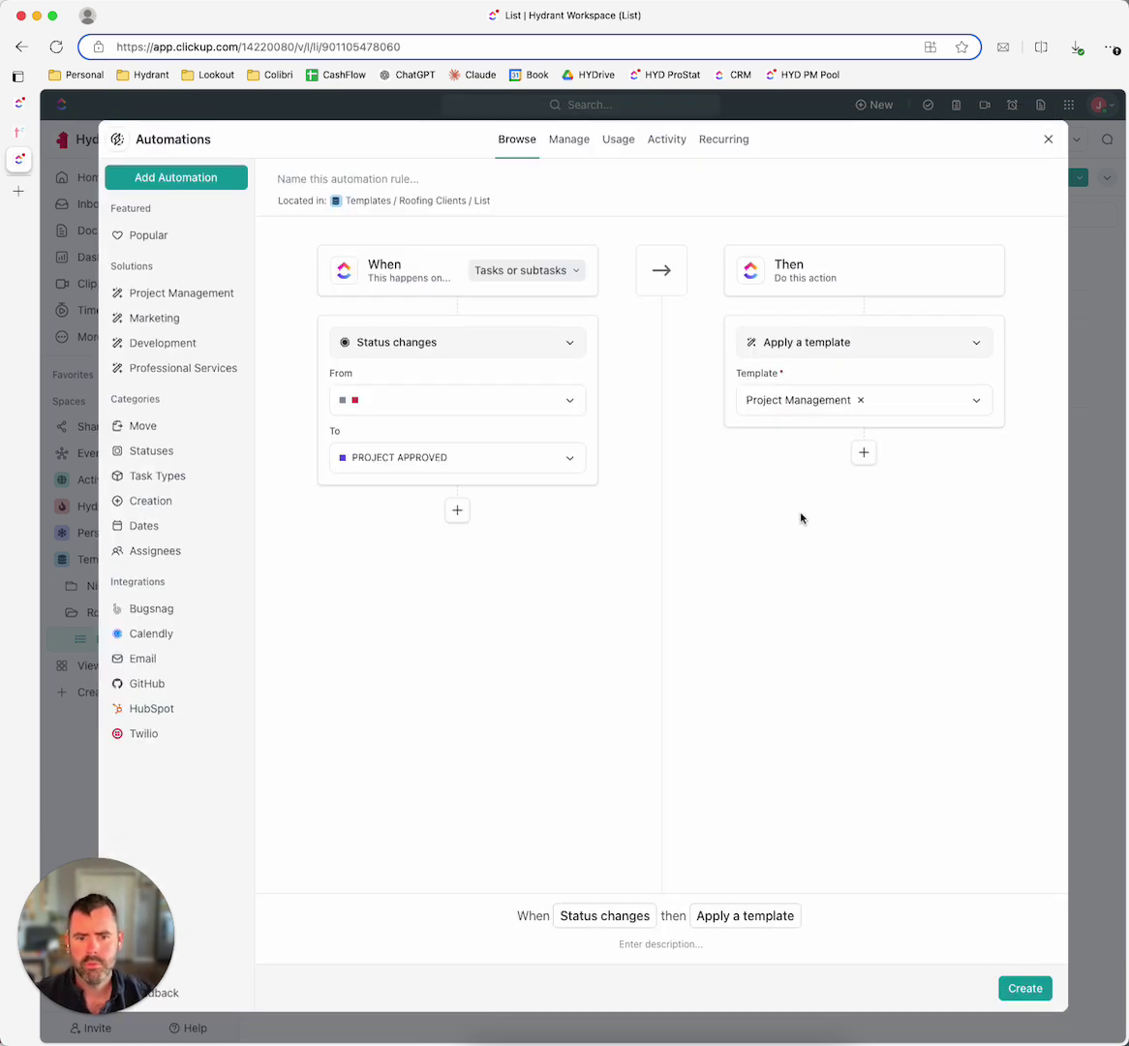
Step: Create the automation applying the Project Management template on status change to PROJECT APPROVED, then close Automations
{"action": "left_click", "coordinate": [814, 347]}
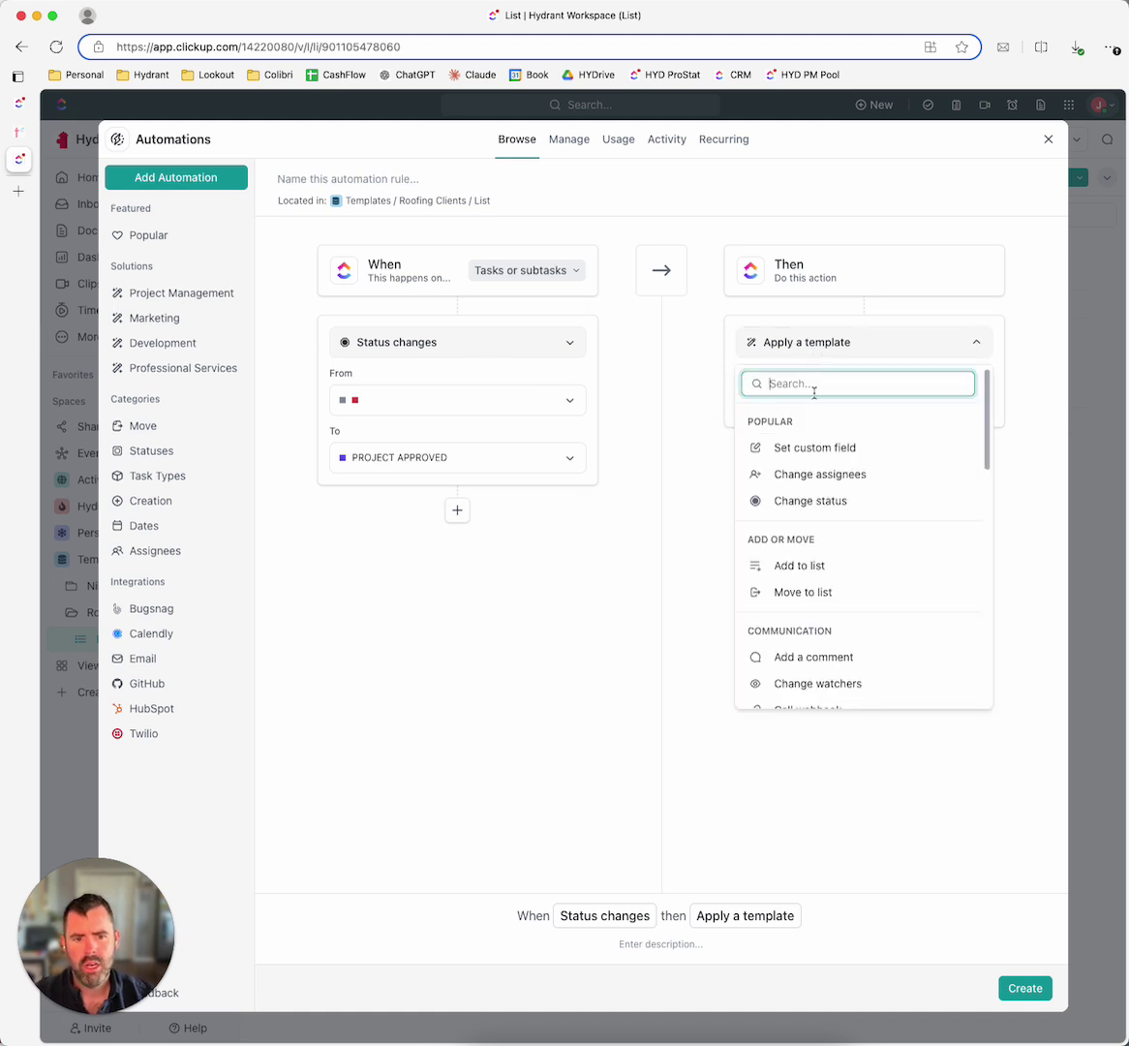
{"action": "scroll", "coordinate": [826, 508], "scroll_direction": "down", "scroll_amount": 2}
{"action": "scroll", "coordinate": [824, 523], "scroll_direction": "down", "scroll_amount": 5}
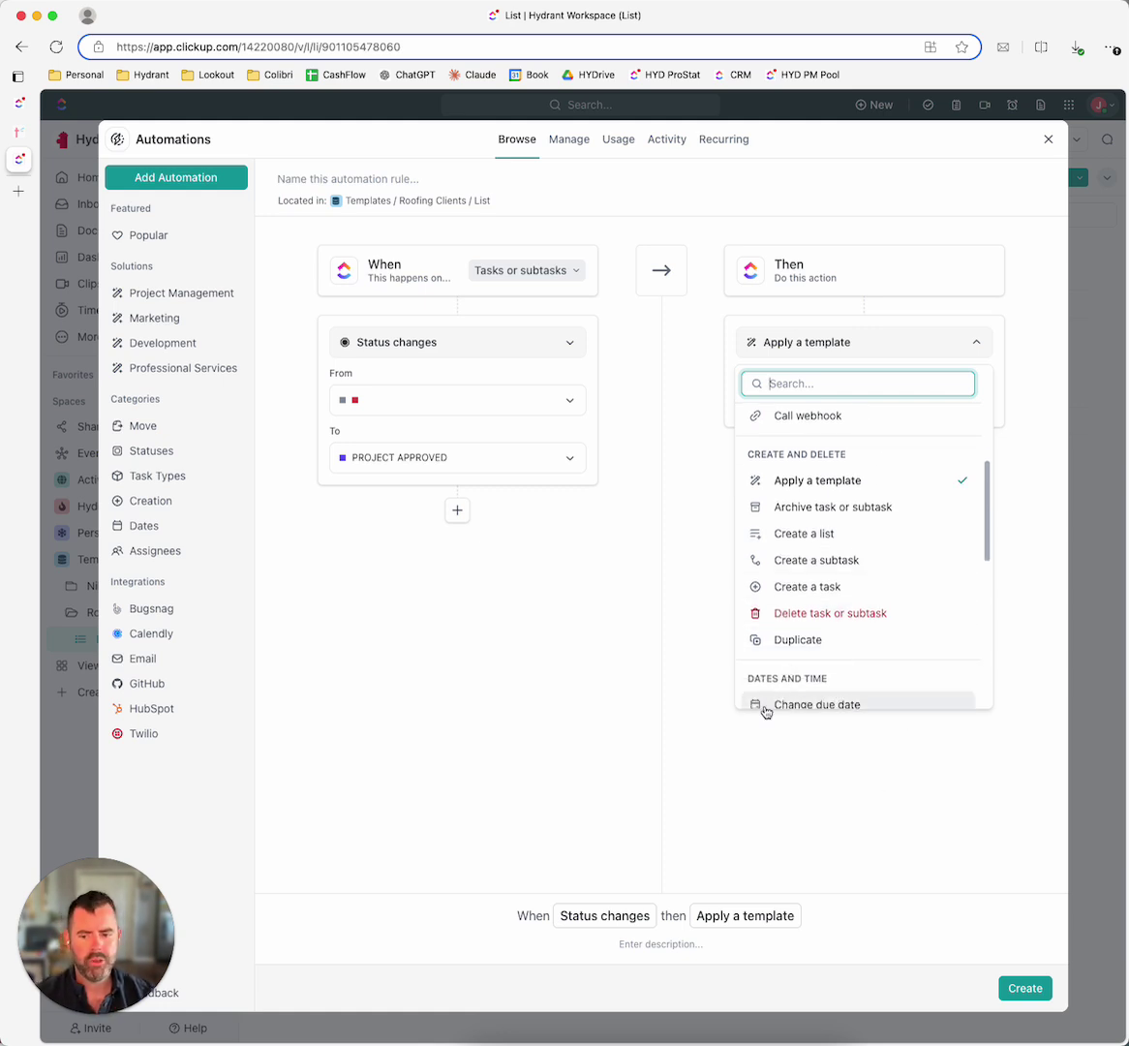
{"action": "left_click", "coordinate": [823, 342]}
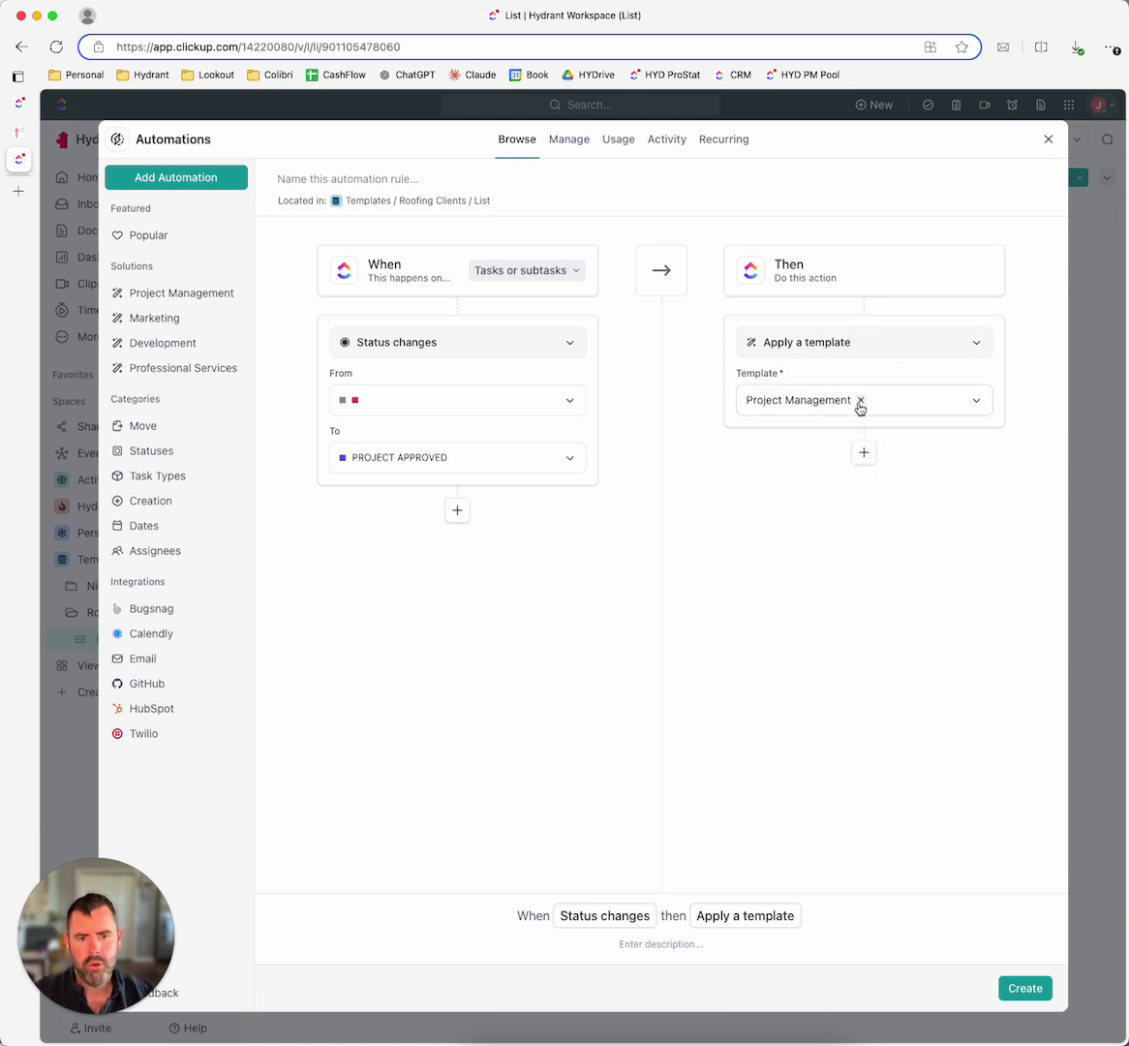
{"action": "left_click", "coordinate": [837, 342]}
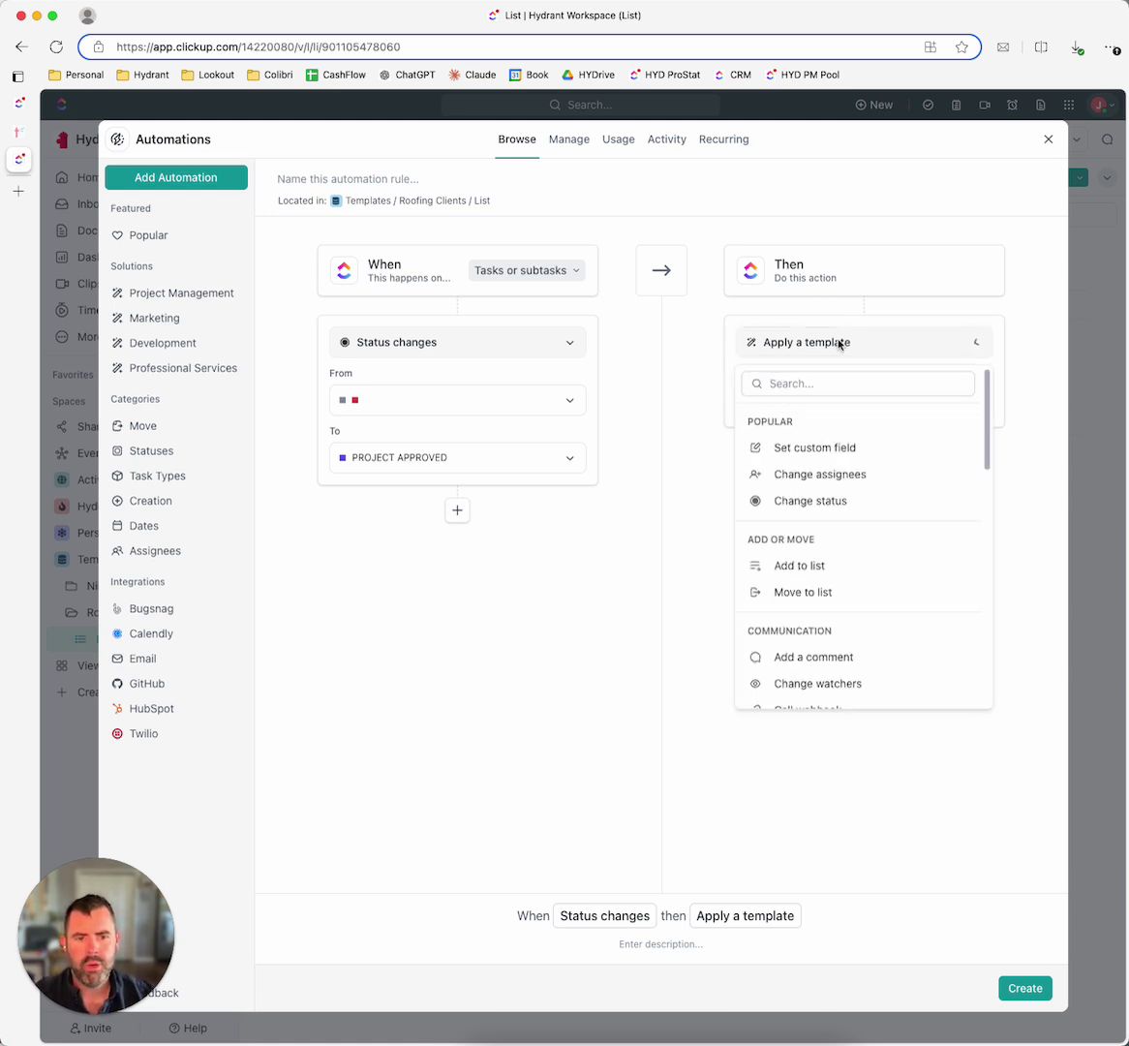
{"action": "left_click", "coordinate": [851, 343]}
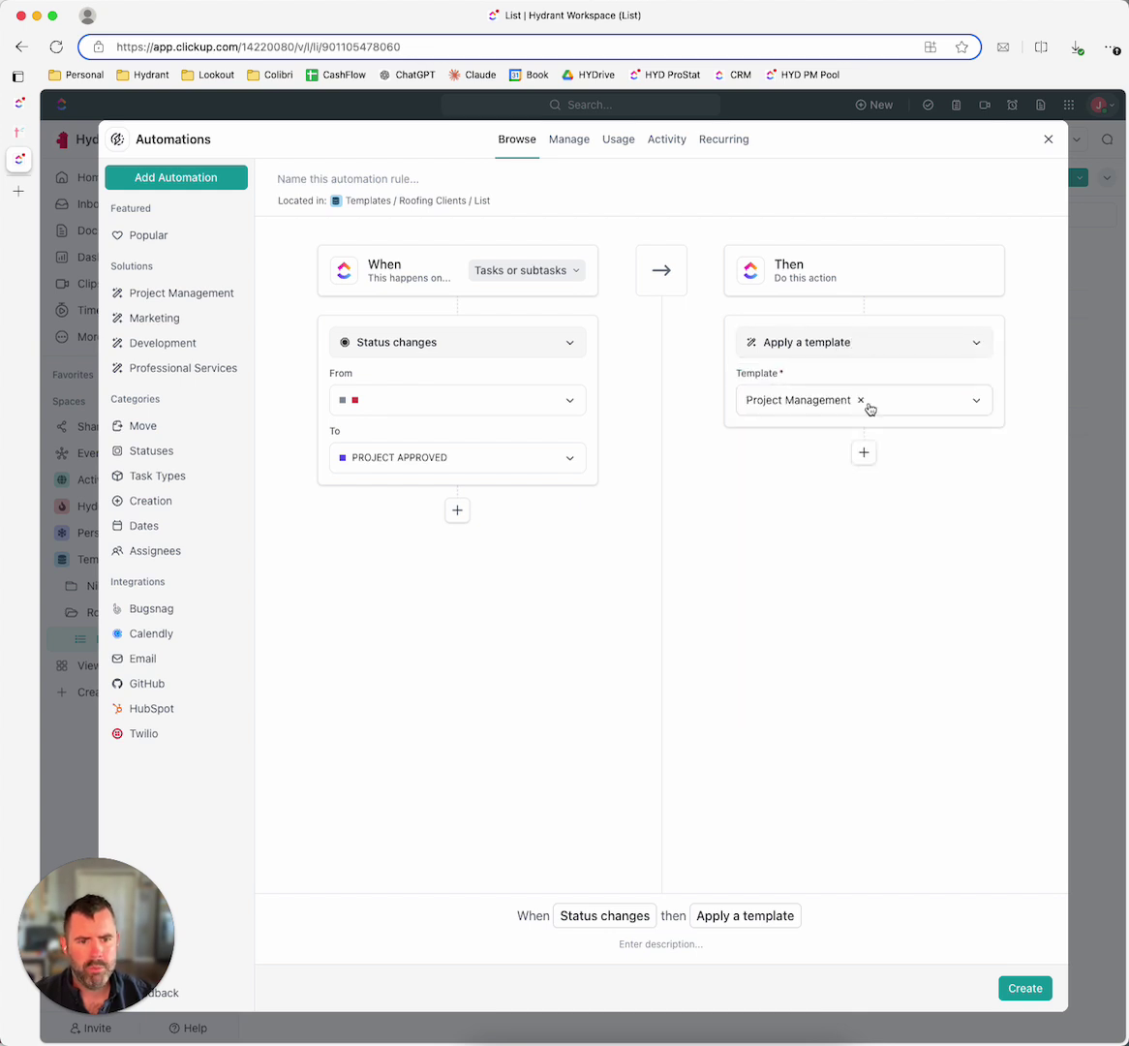
{"action": "left_click", "coordinate": [1026, 990]}
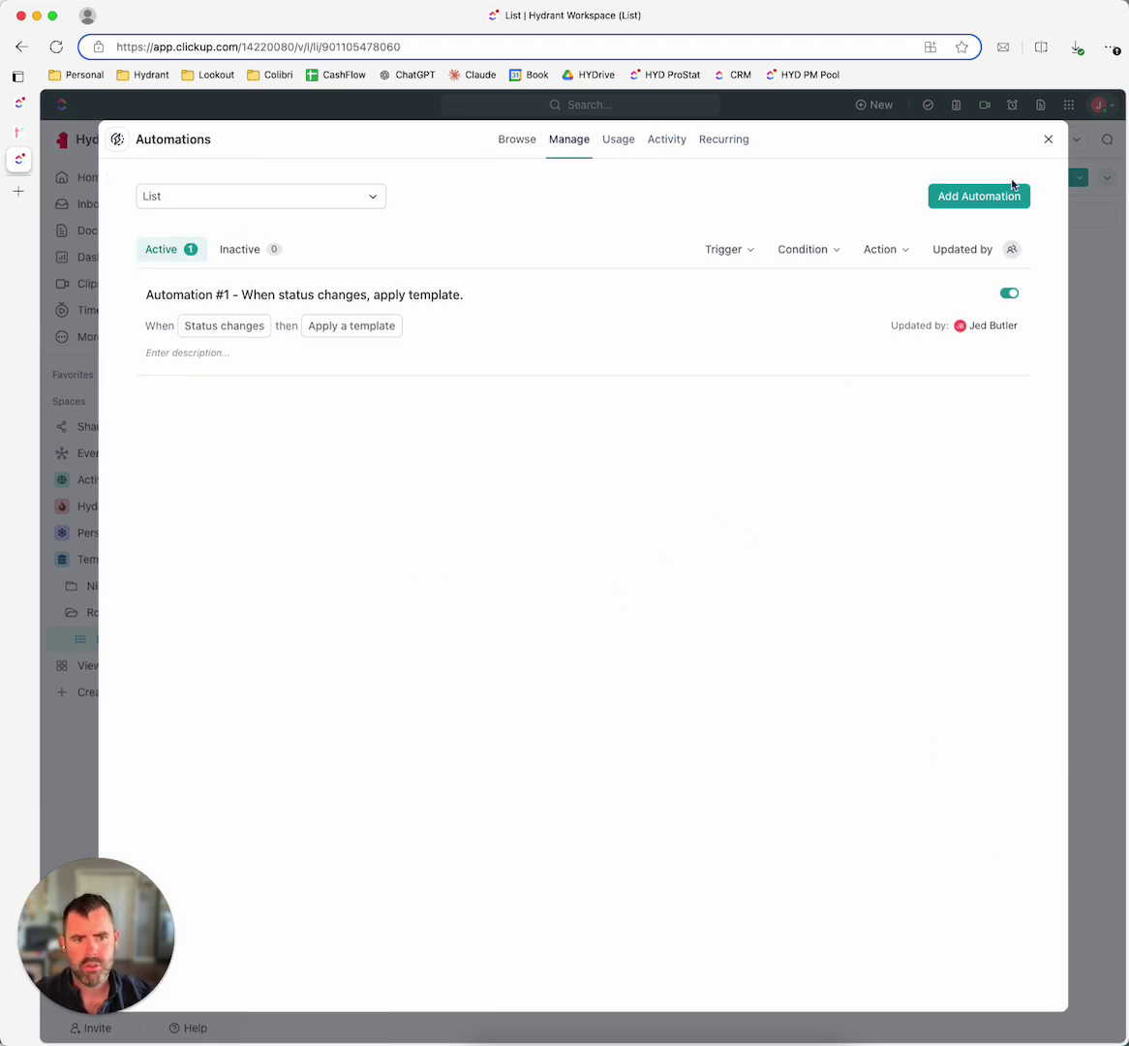
{"action": "left_click", "coordinate": [1048, 140]}
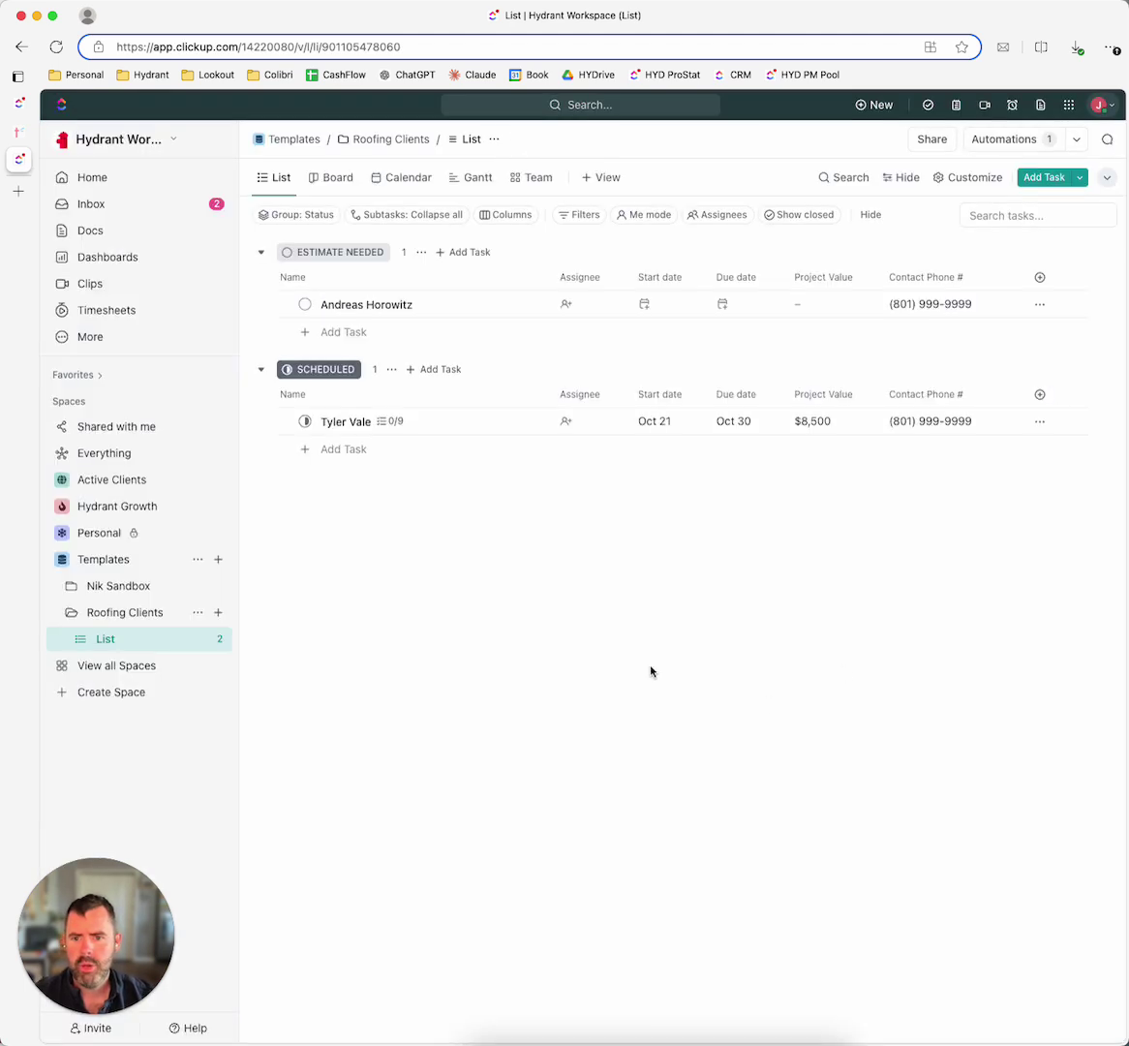
Step: Give the estimate-needed client task a Project Value of $5,870 and set its status to PROJECT APPROVED
{"action": "left_click", "coordinate": [305, 306]}
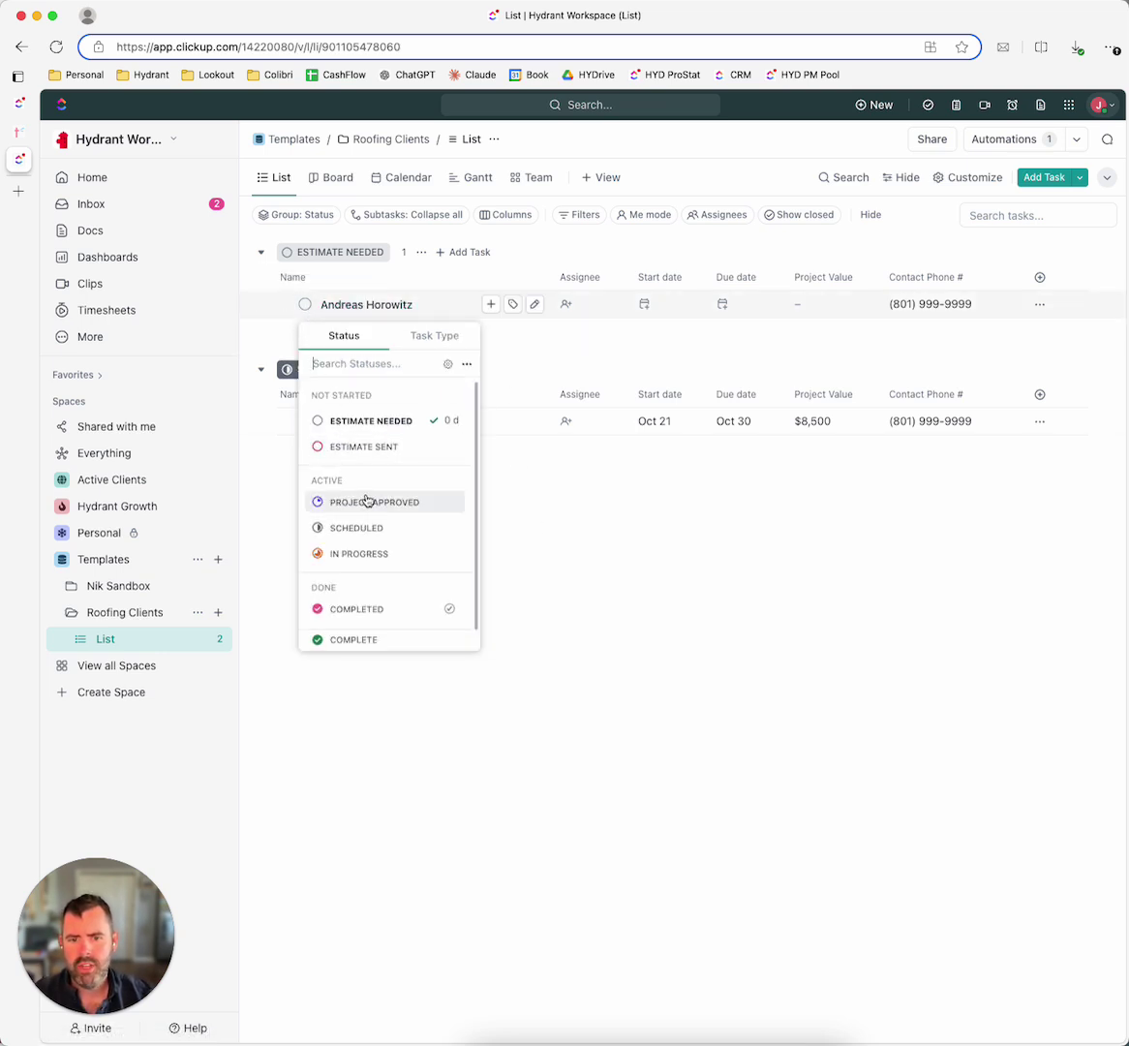
{"action": "left_click", "coordinate": [819, 339]}
{"action": "left_click", "coordinate": [844, 304]}
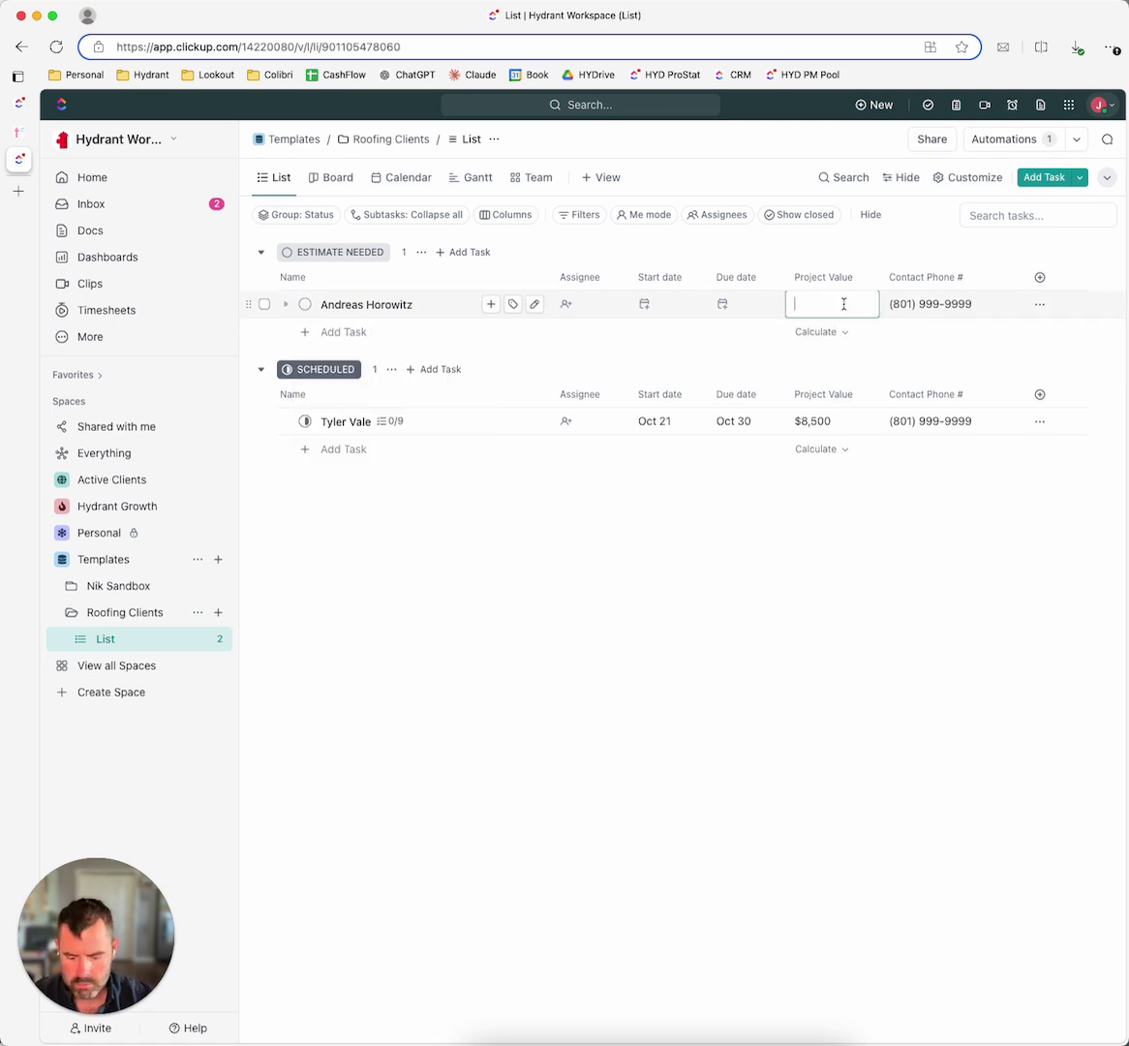
{"action": "type", "text": "5,870"}
{"action": "key", "text": "Return"}
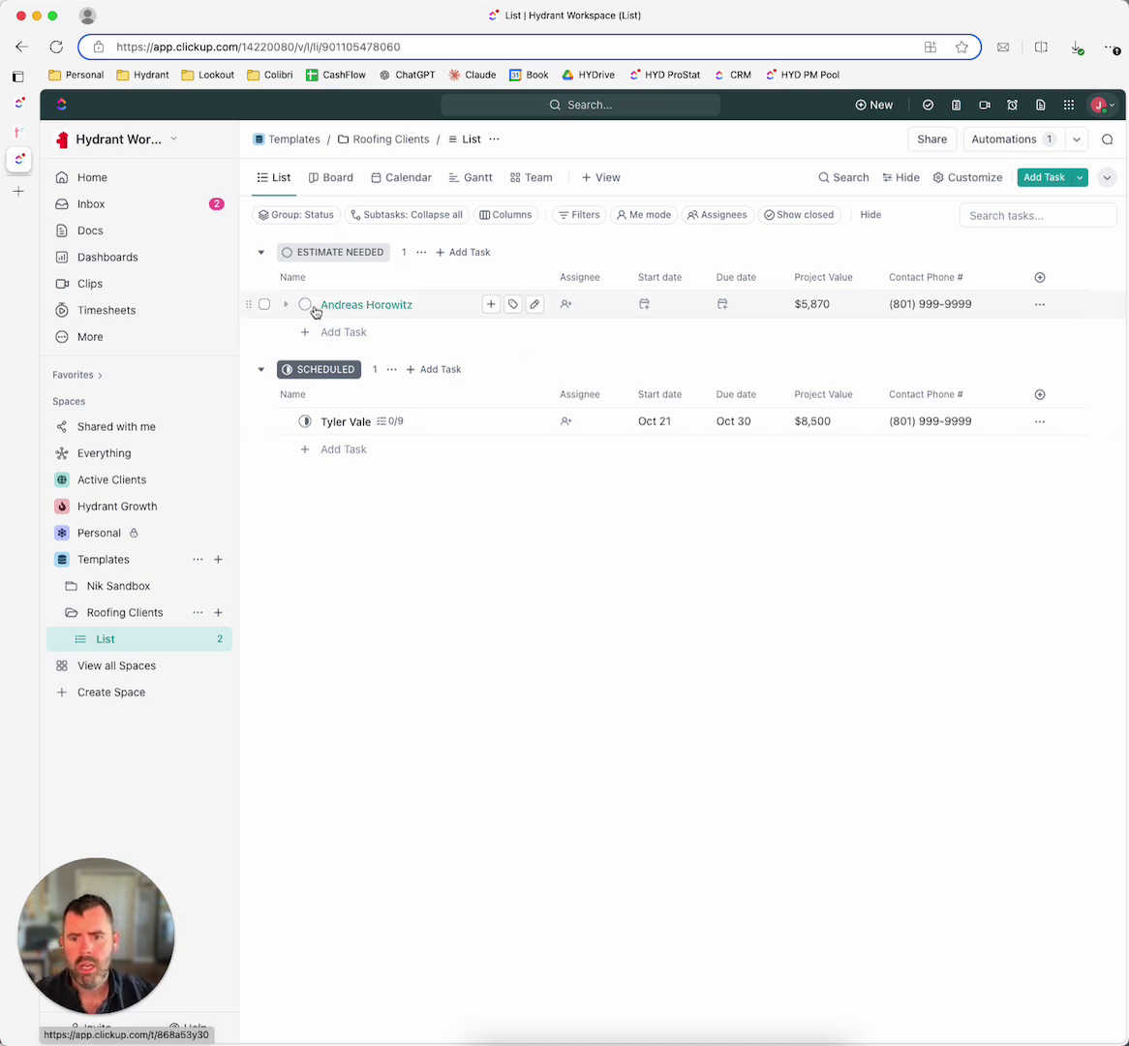
{"action": "left_click", "coordinate": [305, 306]}
{"action": "left_click", "coordinate": [375, 502]}
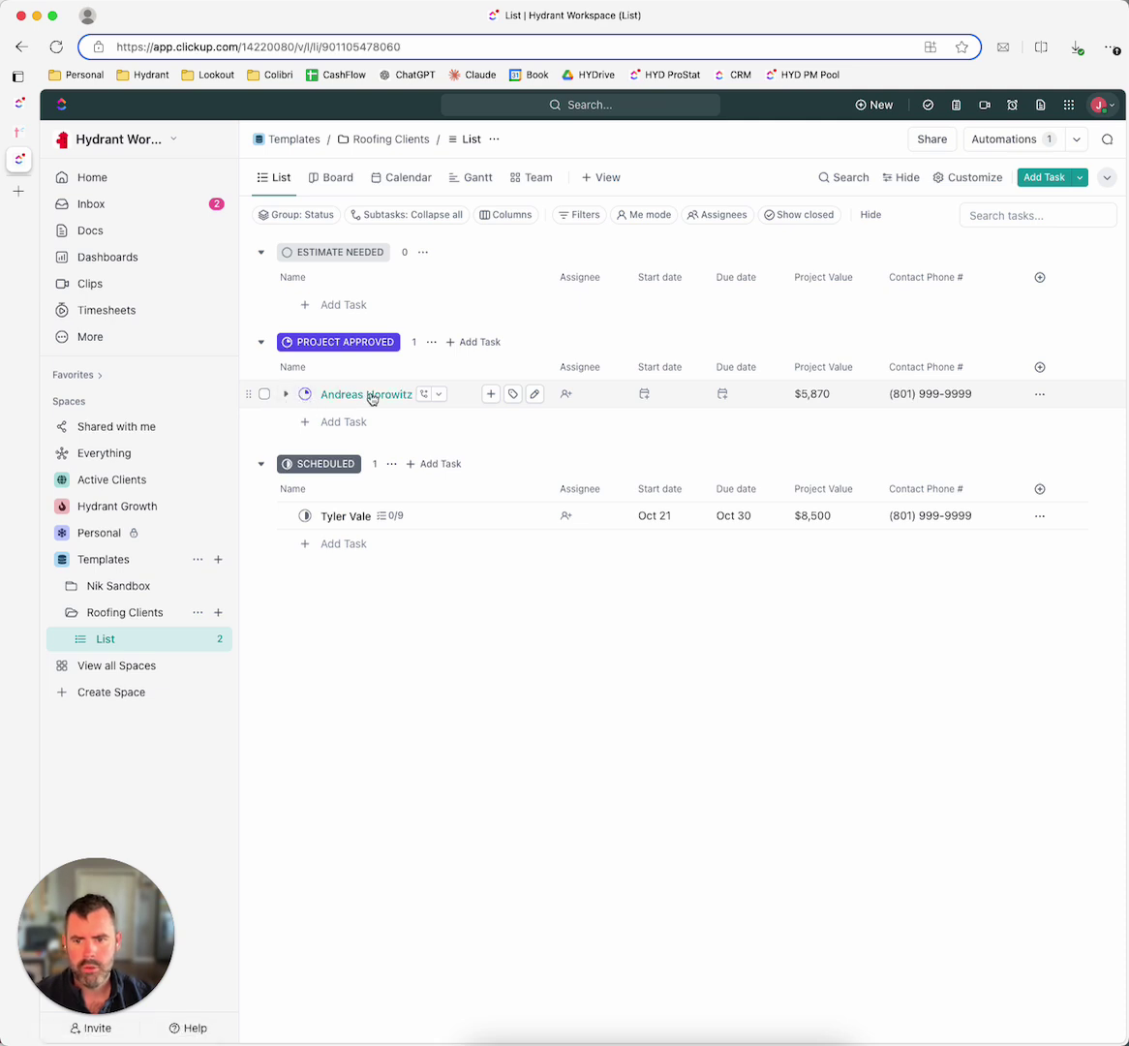
{"action": "left_click", "coordinate": [373, 395]}
{"action": "left_click", "coordinate": [320, 520]}
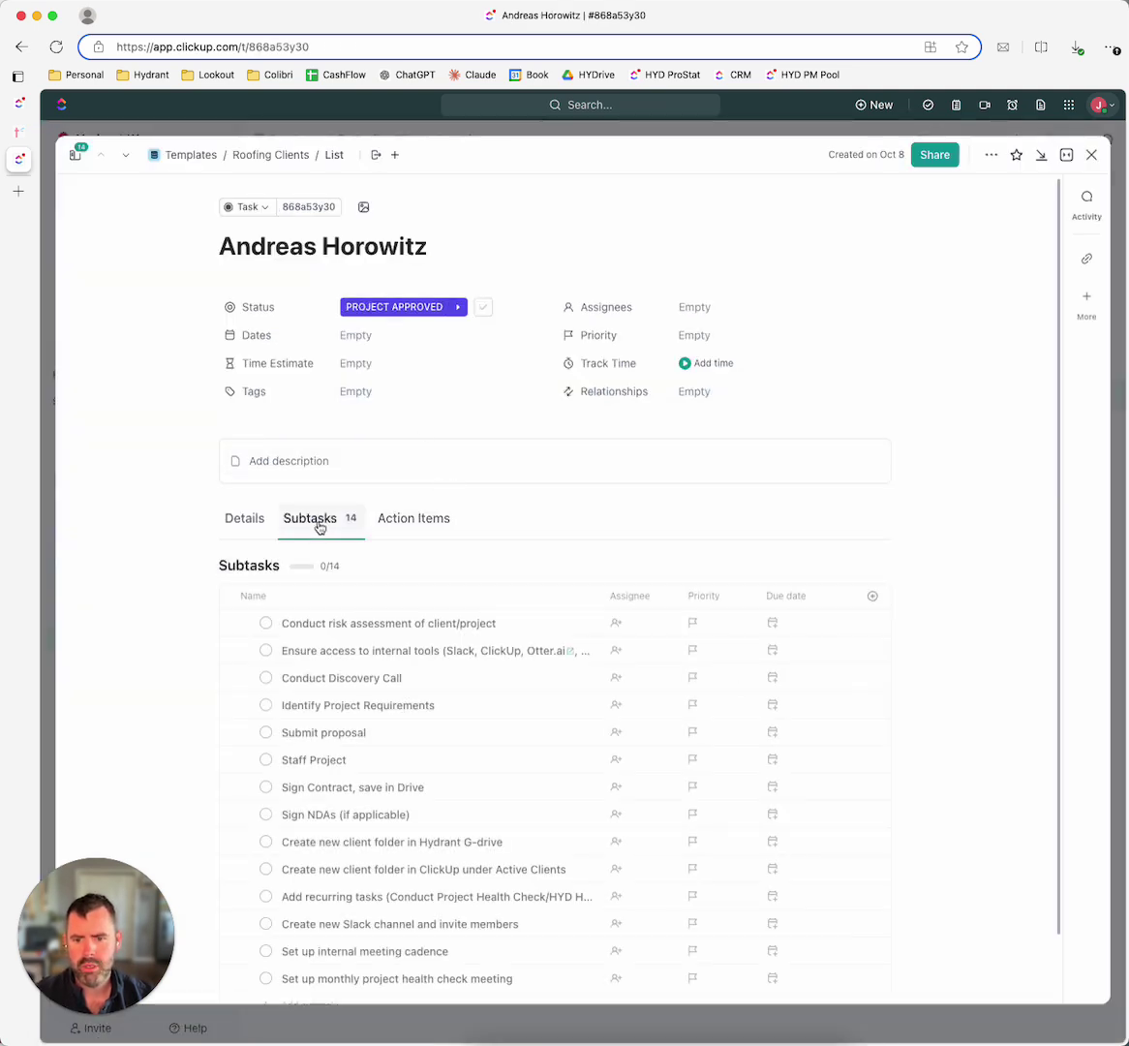
{"action": "scroll", "coordinate": [70, 590], "scroll_direction": "down", "scroll_amount": 2}
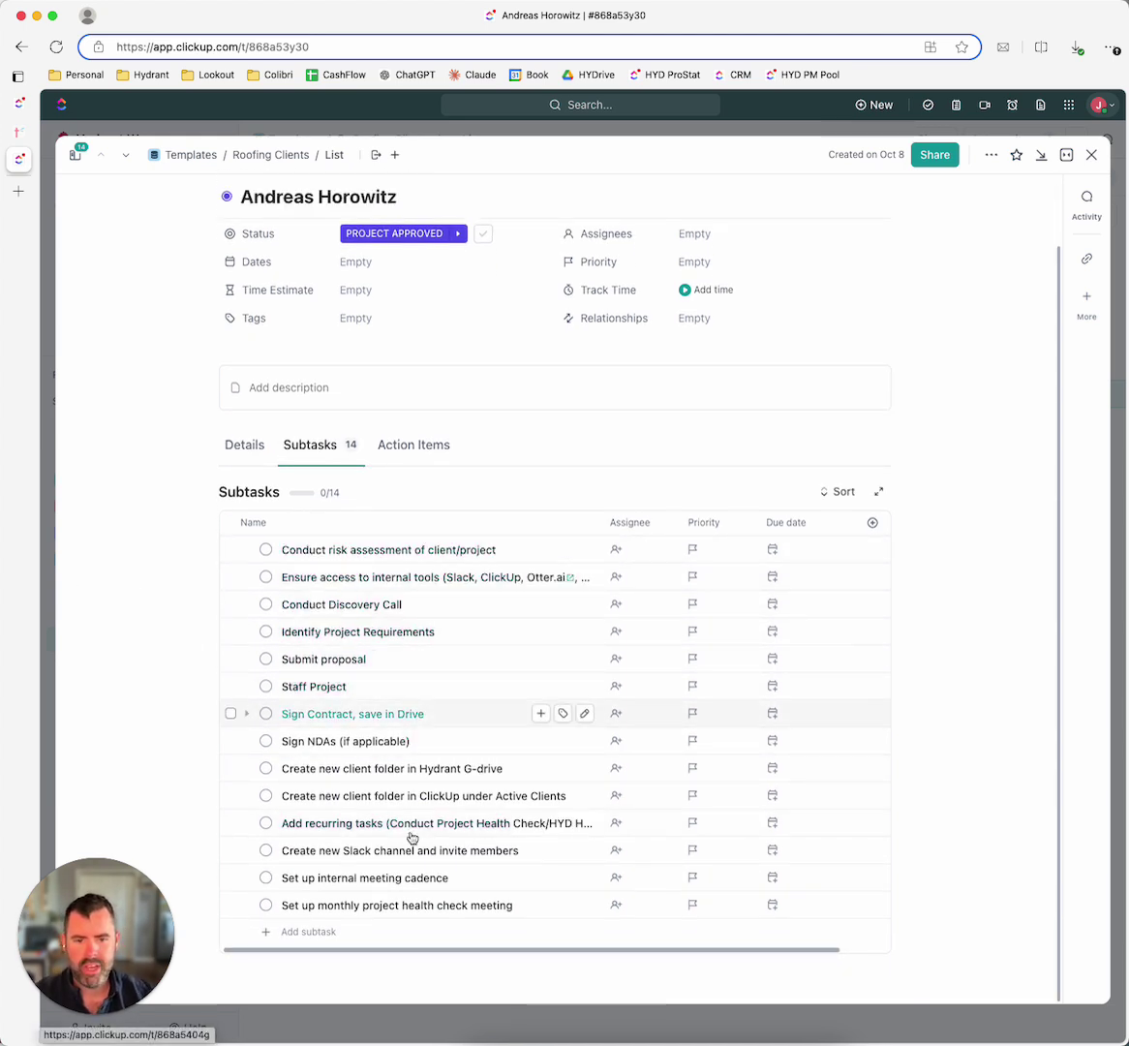
{"action": "left_click", "coordinate": [1091, 155]}
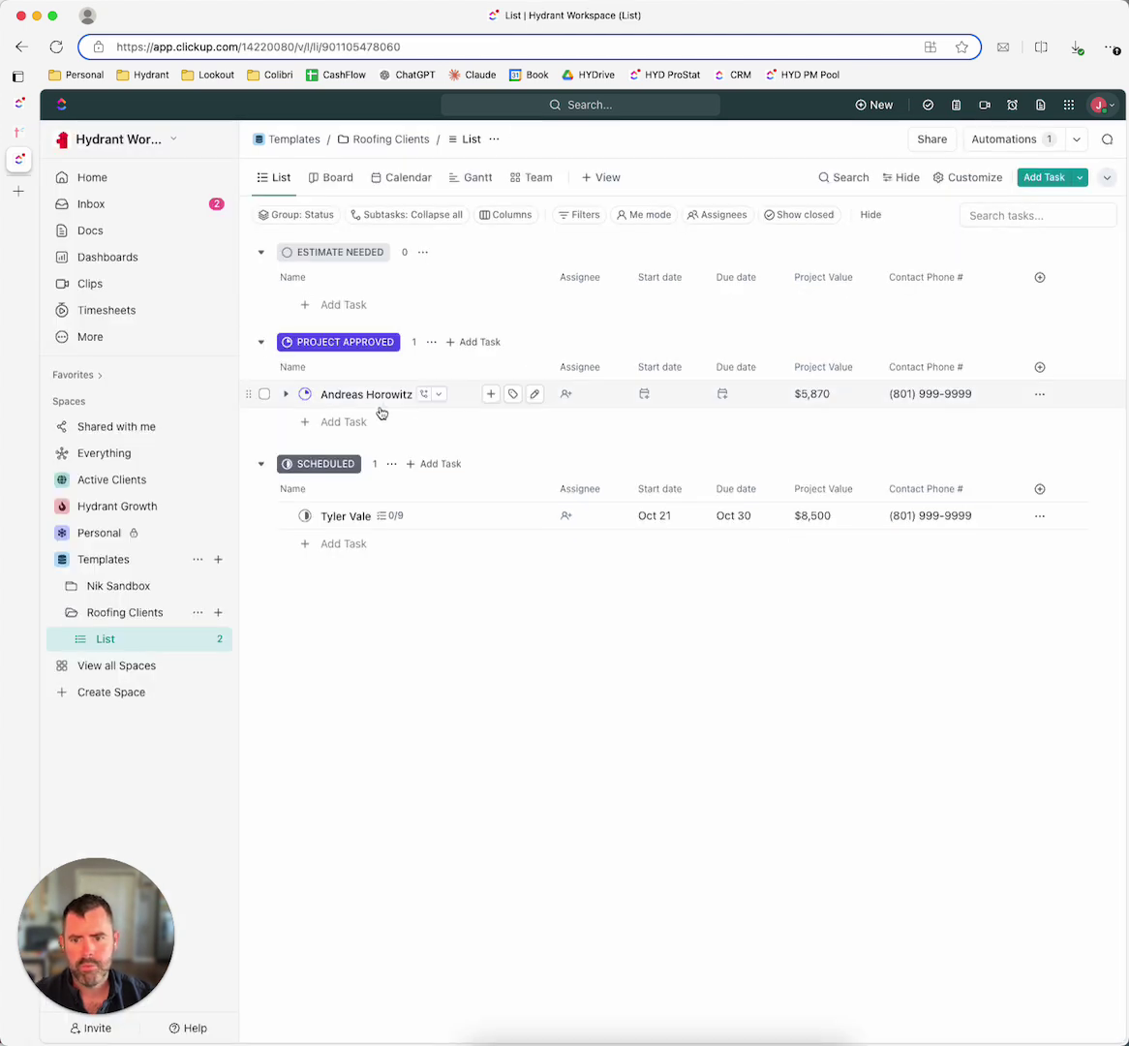
{"action": "left_click", "coordinate": [284, 395]}
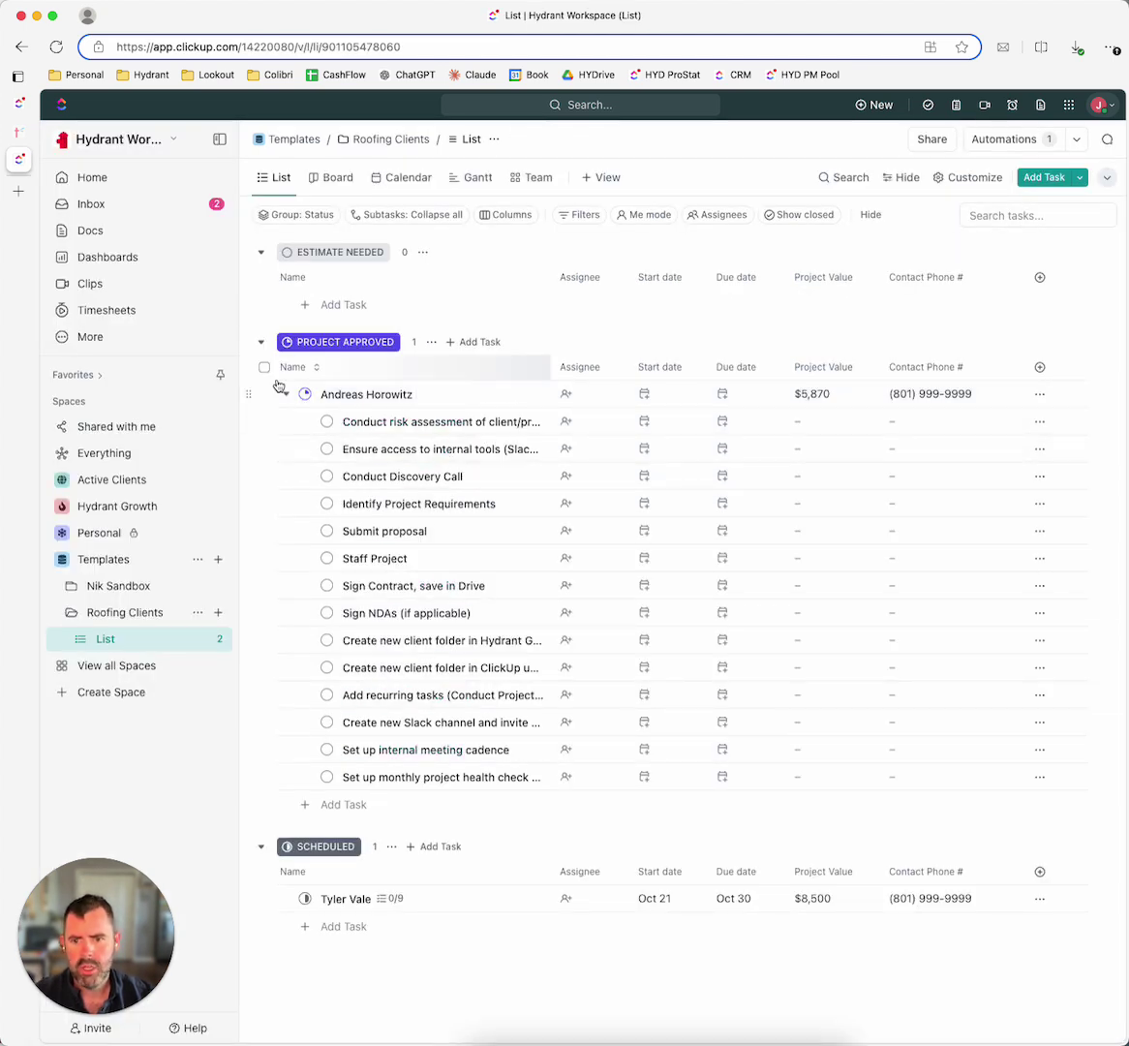
{"action": "left_click", "coordinate": [283, 393]}
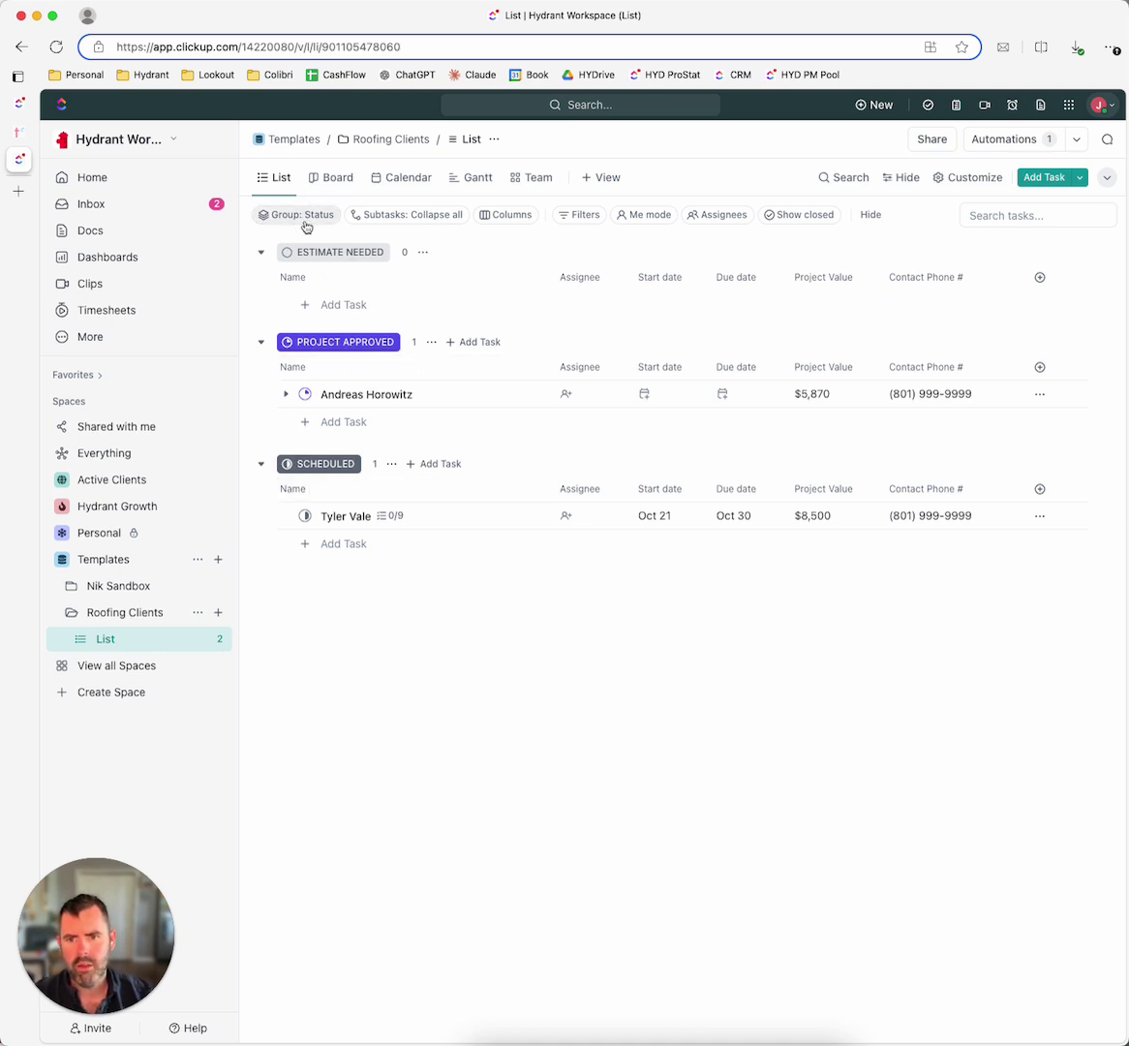
{"action": "left_click", "coordinate": [361, 216]}
{"action": "left_click", "coordinate": [350, 216]}
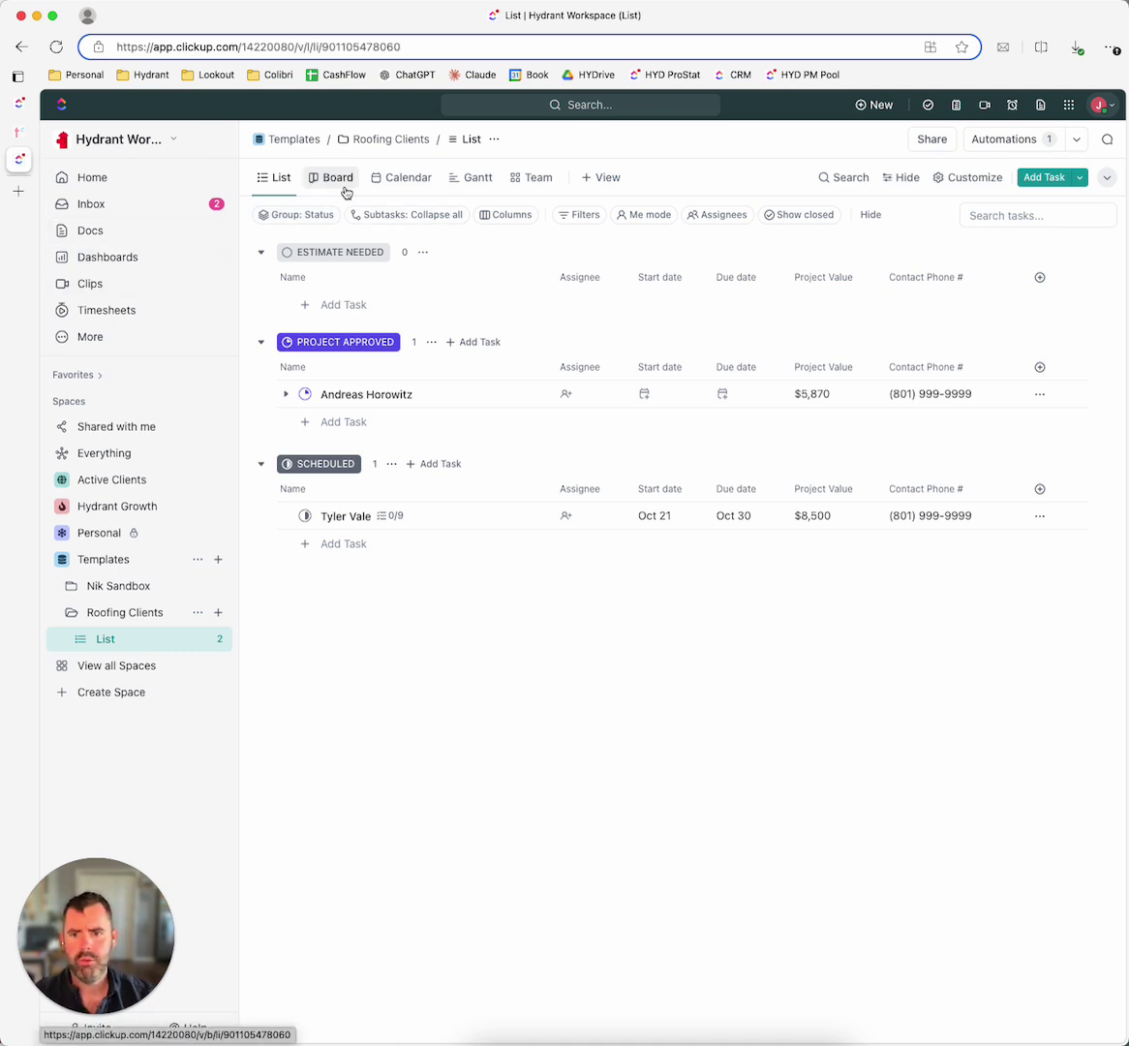
Step: Switch the Roofing Clients list to Board view, leaving the approved card in Project Approved
{"action": "left_click", "coordinate": [340, 183]}
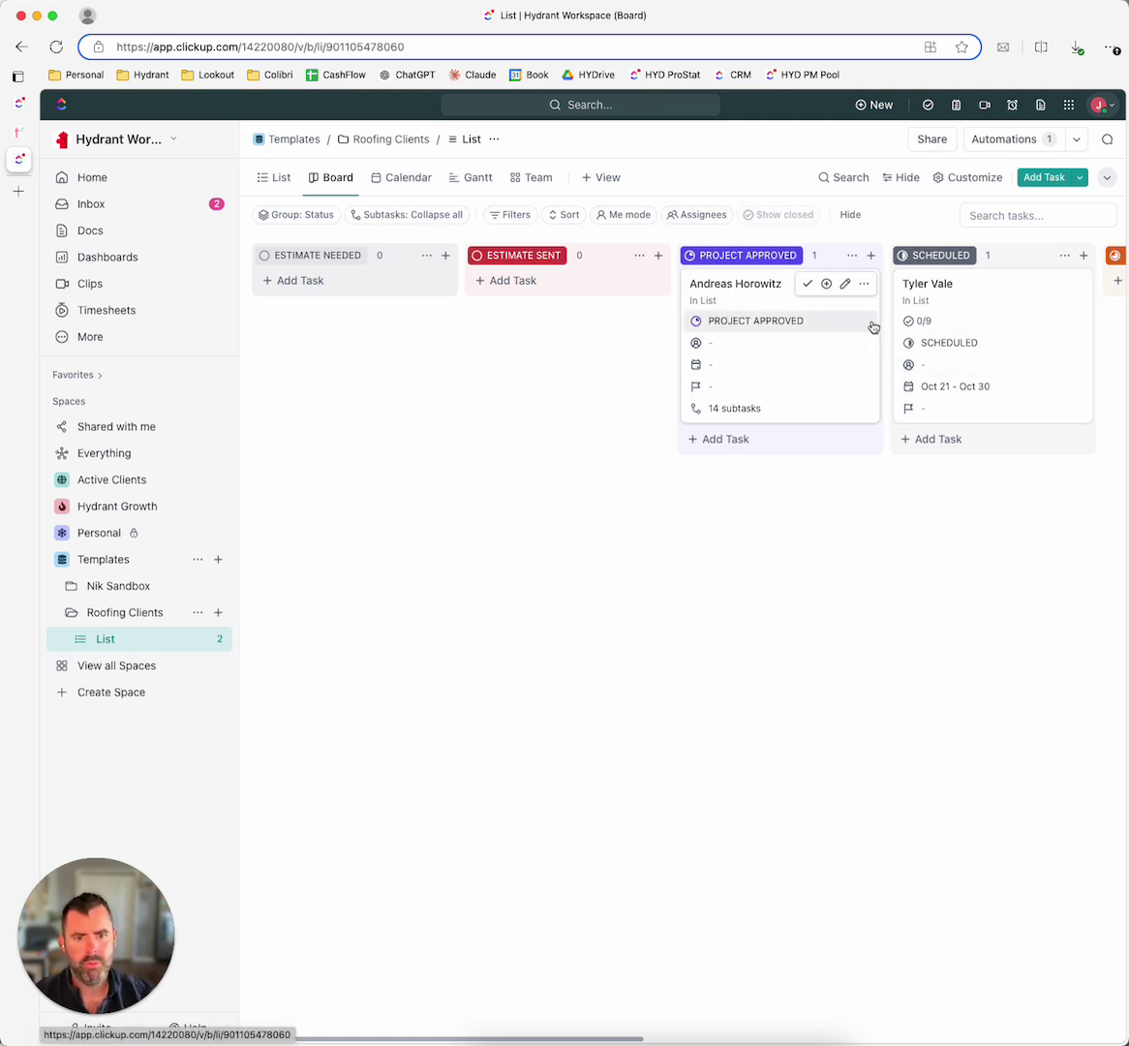
{"action": "left_click_drag", "start_coordinate": [838, 351], "coordinate": [840, 402]}
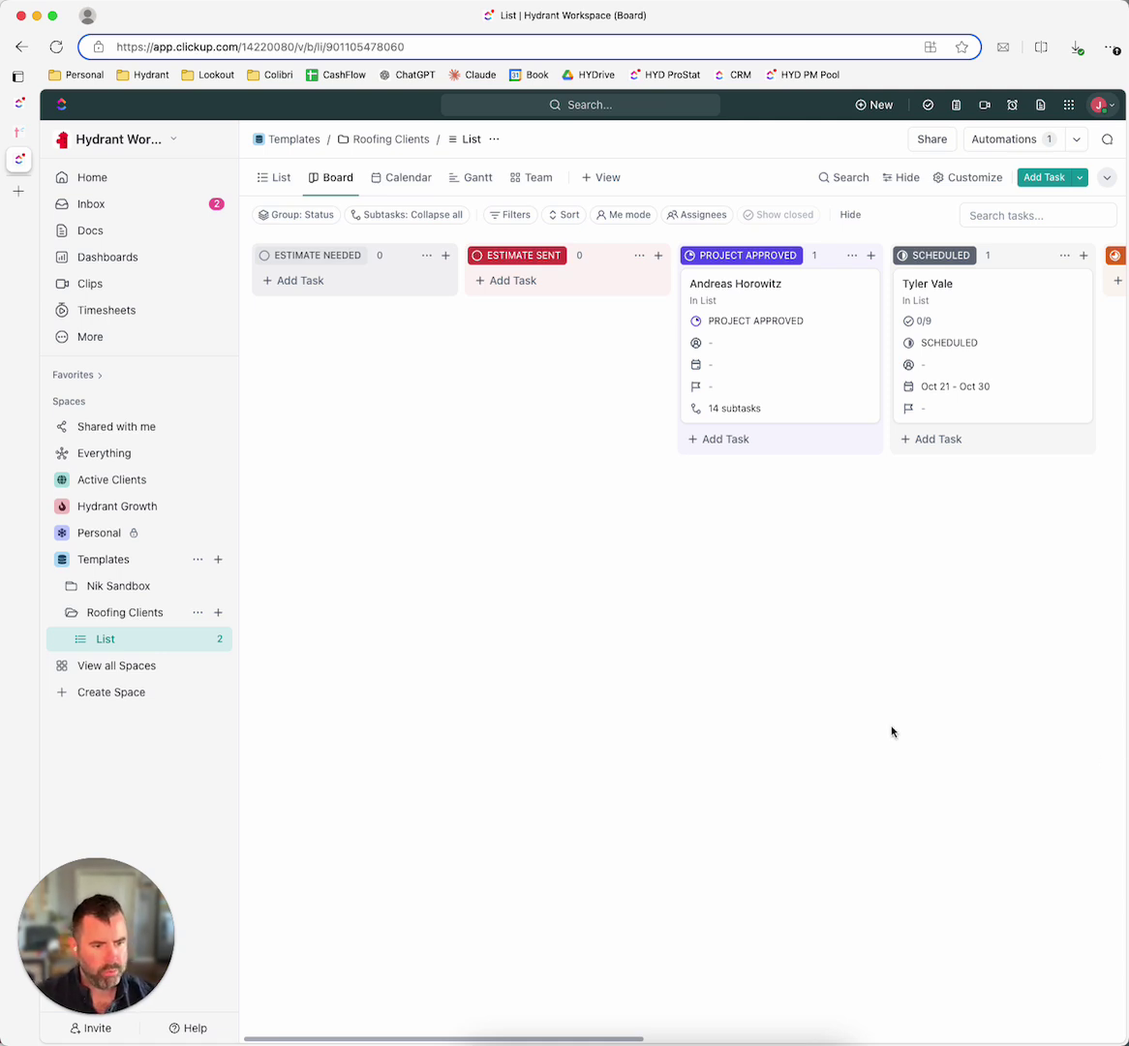
Step: Strike through step 4 and its subtask bullets in the ClickUp How-To doc
{"action": "left_click", "coordinate": [18, 101]}
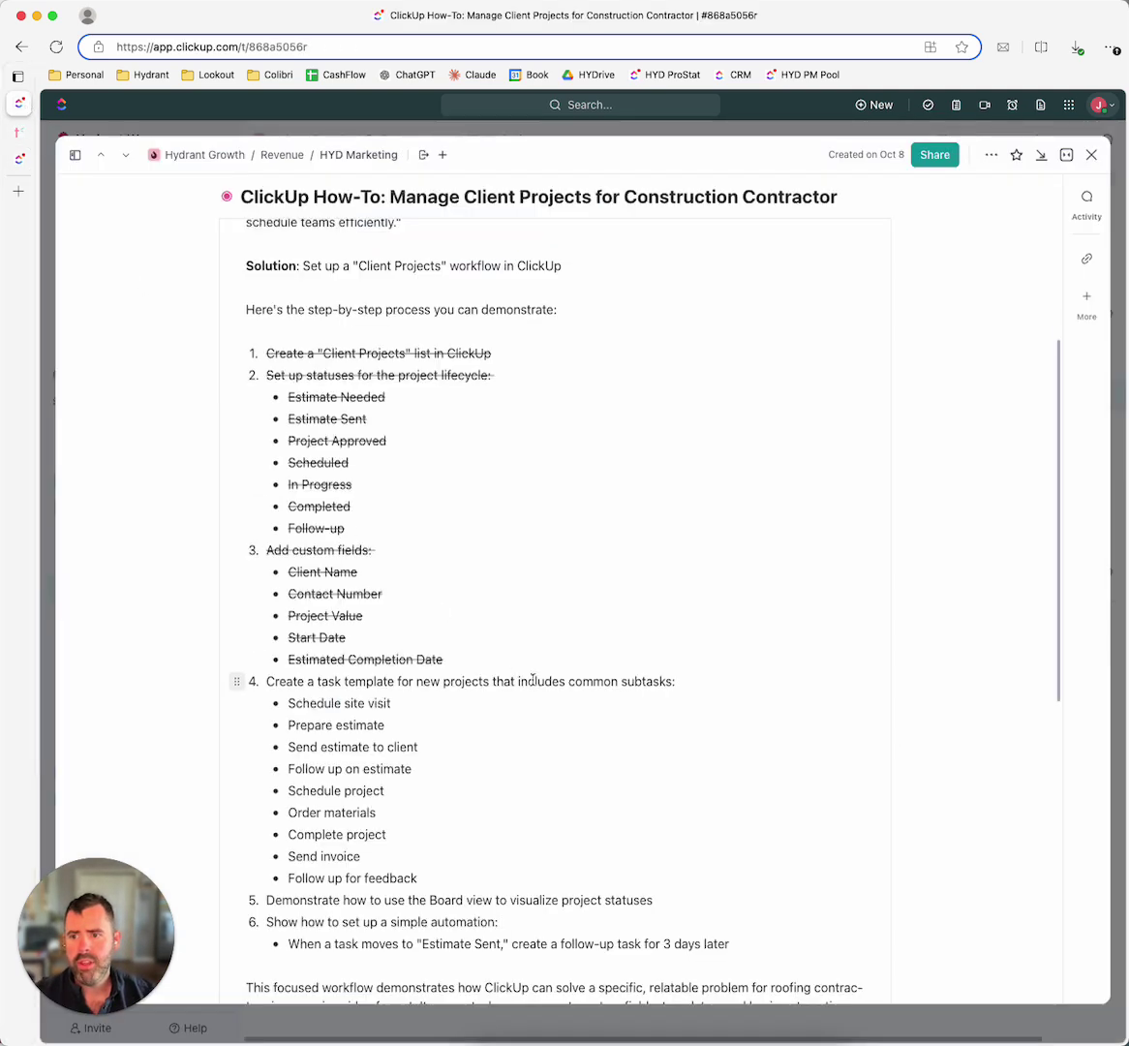
{"action": "scroll", "coordinate": [482, 719], "scroll_direction": "down", "scroll_amount": 3}
{"action": "left_click_drag", "start_coordinate": [433, 690], "coordinate": [261, 499]}
{"action": "left_click", "coordinate": [379, 471]}
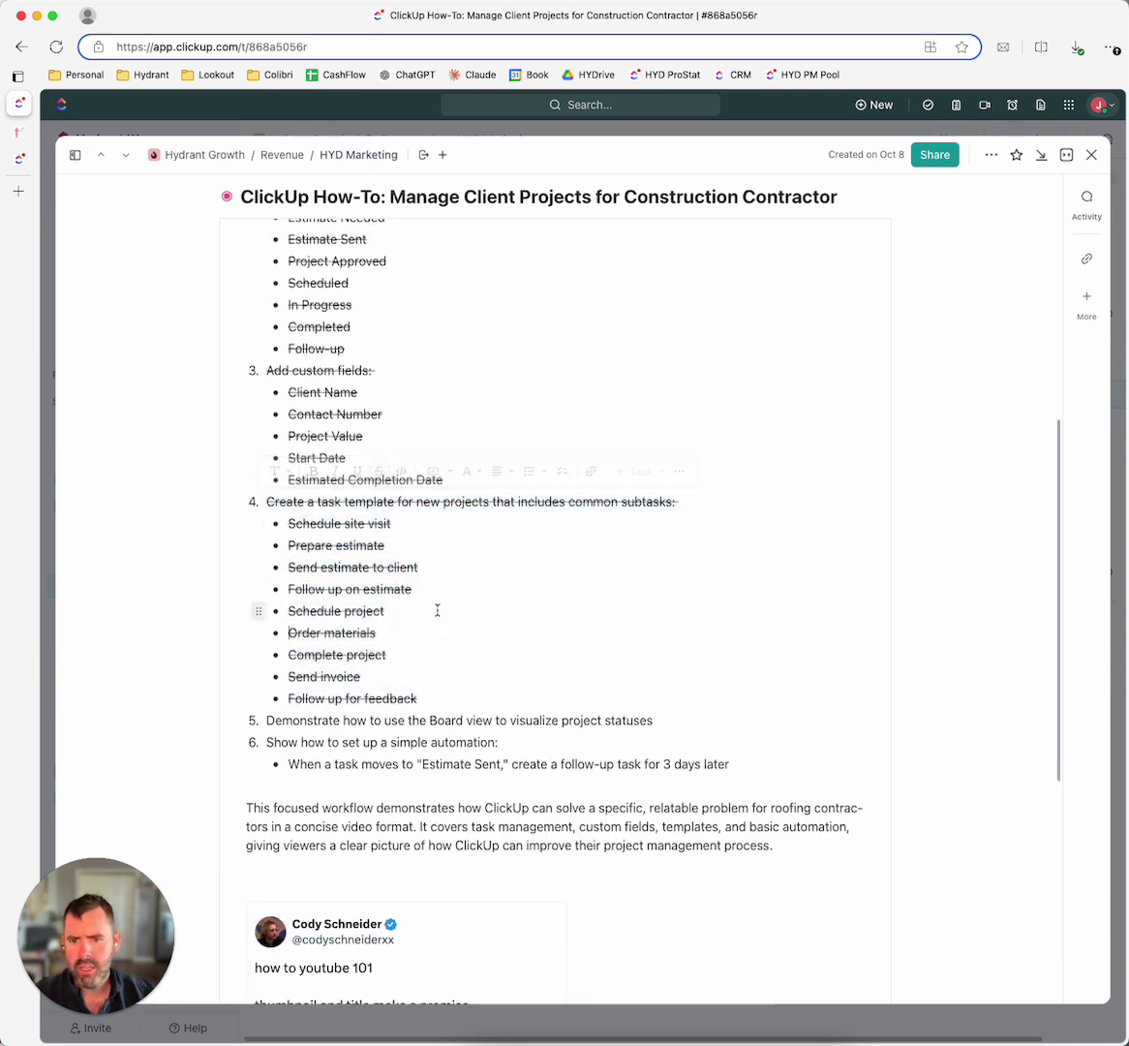
{"action": "scroll", "coordinate": [320, 288], "scroll_direction": "up", "scroll_amount": 2}
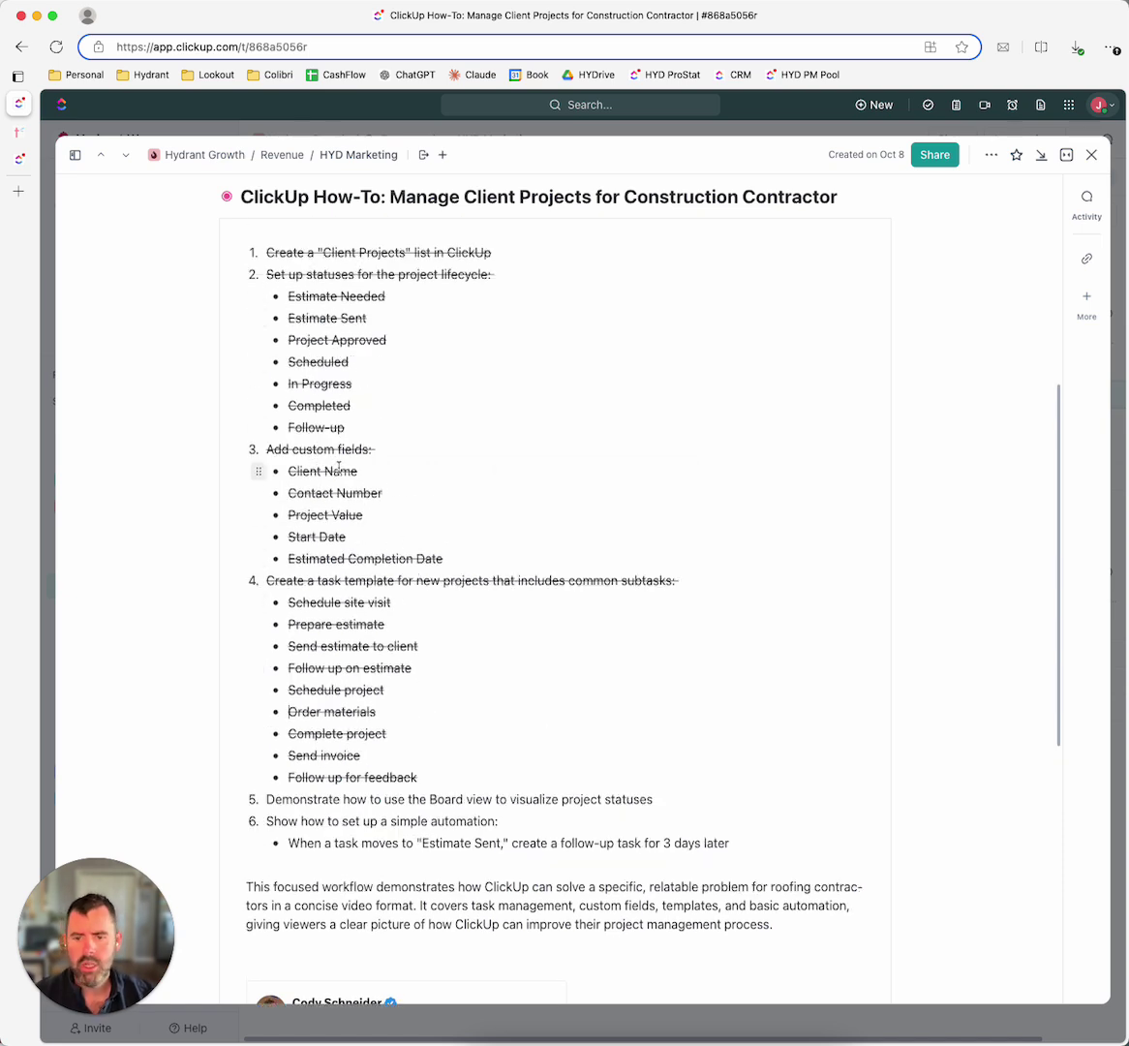
{"action": "scroll", "coordinate": [334, 630], "scroll_direction": "down", "scroll_amount": 2}
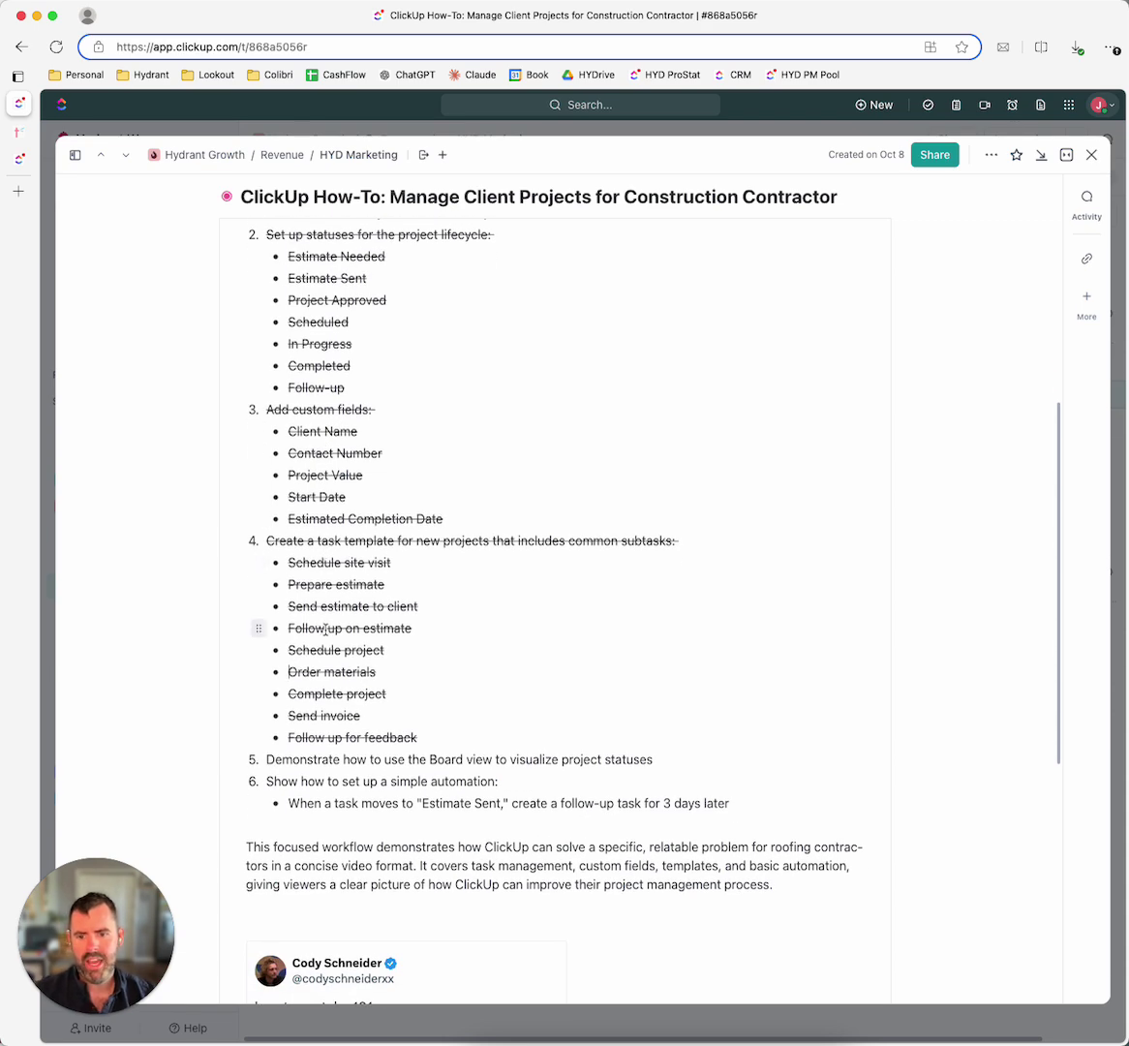
{"action": "scroll", "coordinate": [327, 630], "scroll_direction": "down", "scroll_amount": 2}
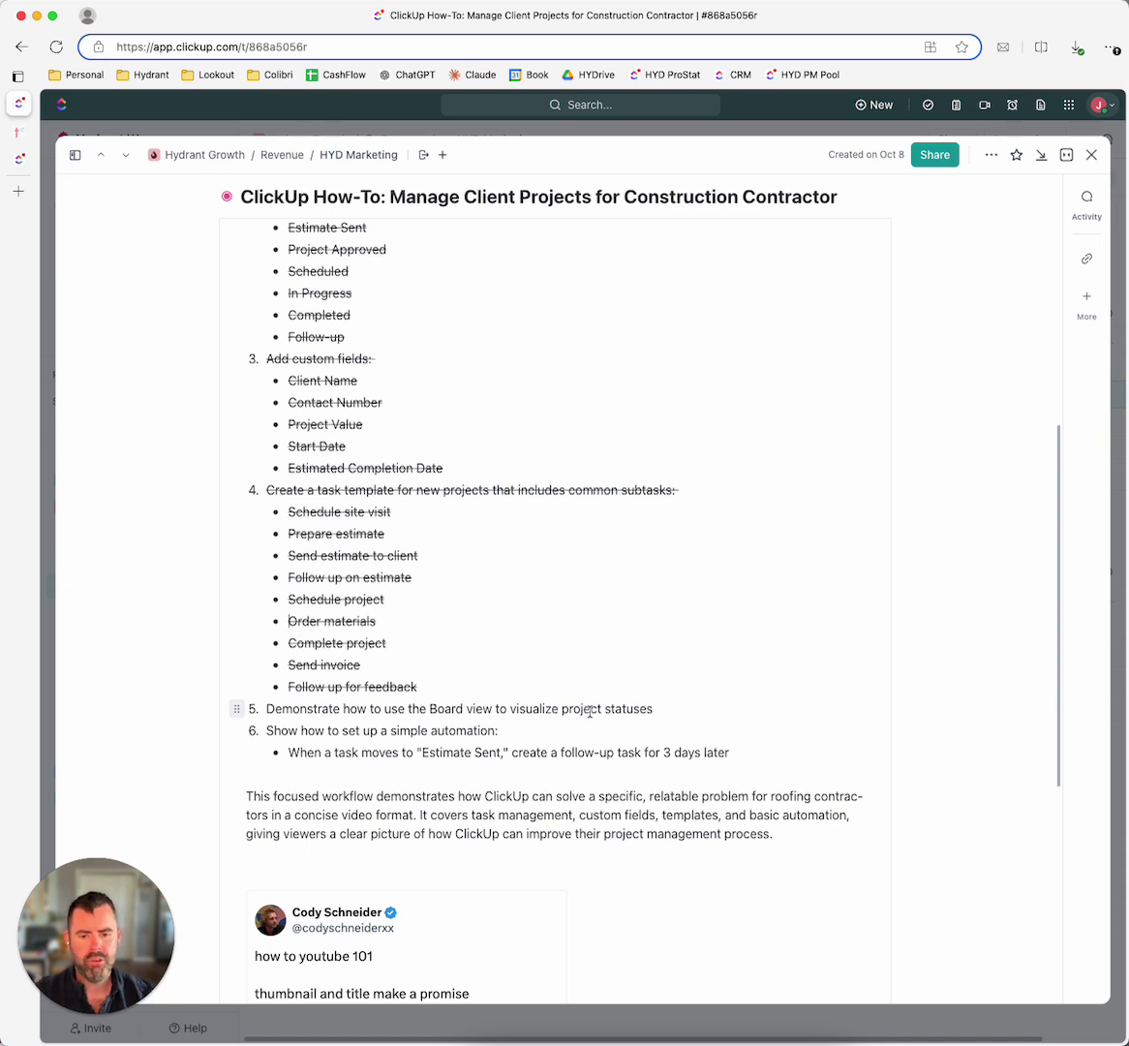
{"action": "scroll", "coordinate": [431, 775], "scroll_direction": "down", "scroll_amount": 2}
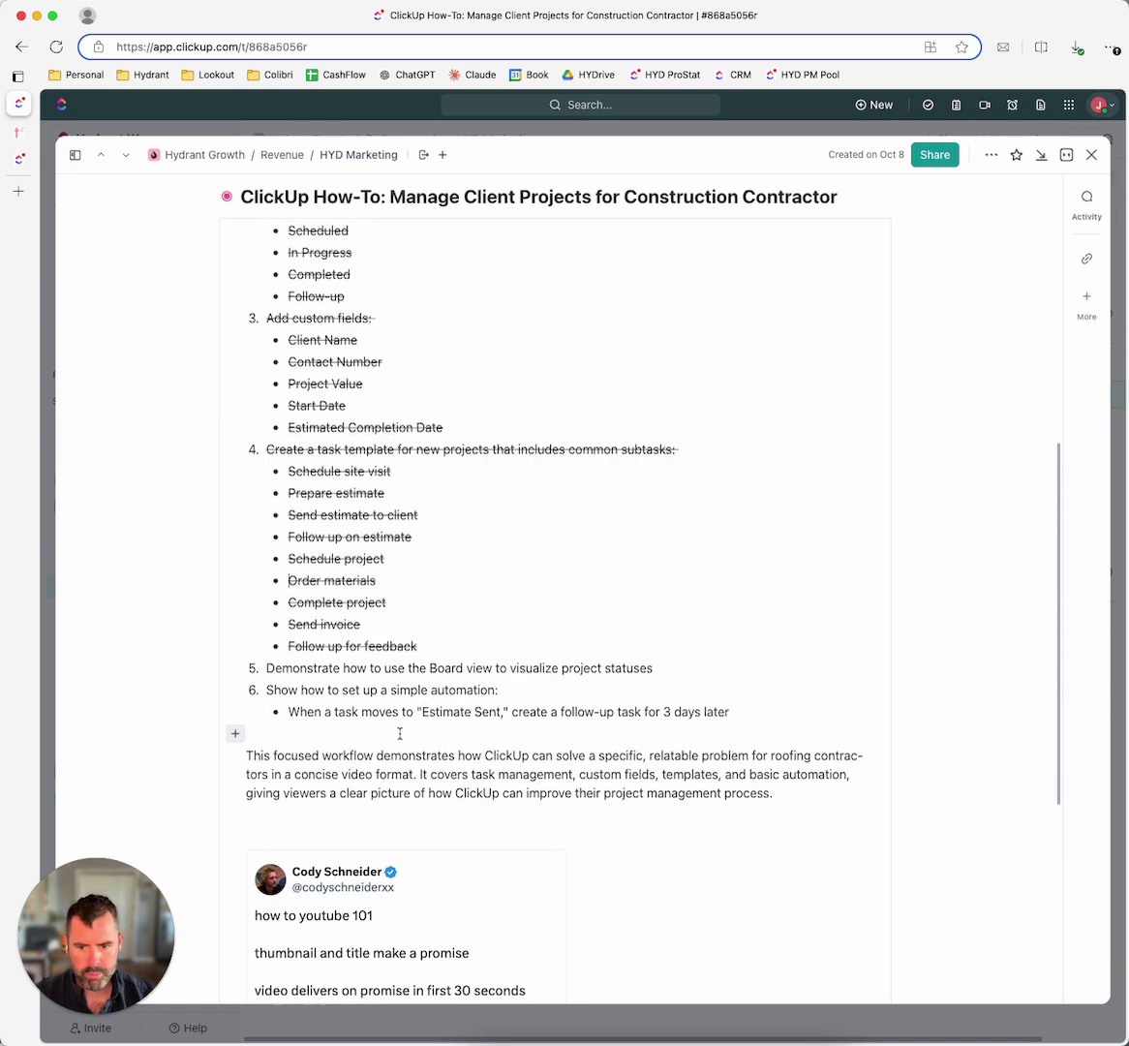
{"action": "scroll", "coordinate": [407, 765], "scroll_direction": "up", "scroll_amount": 2}
{"action": "scroll", "coordinate": [394, 733], "scroll_direction": "up", "scroll_amount": 10}
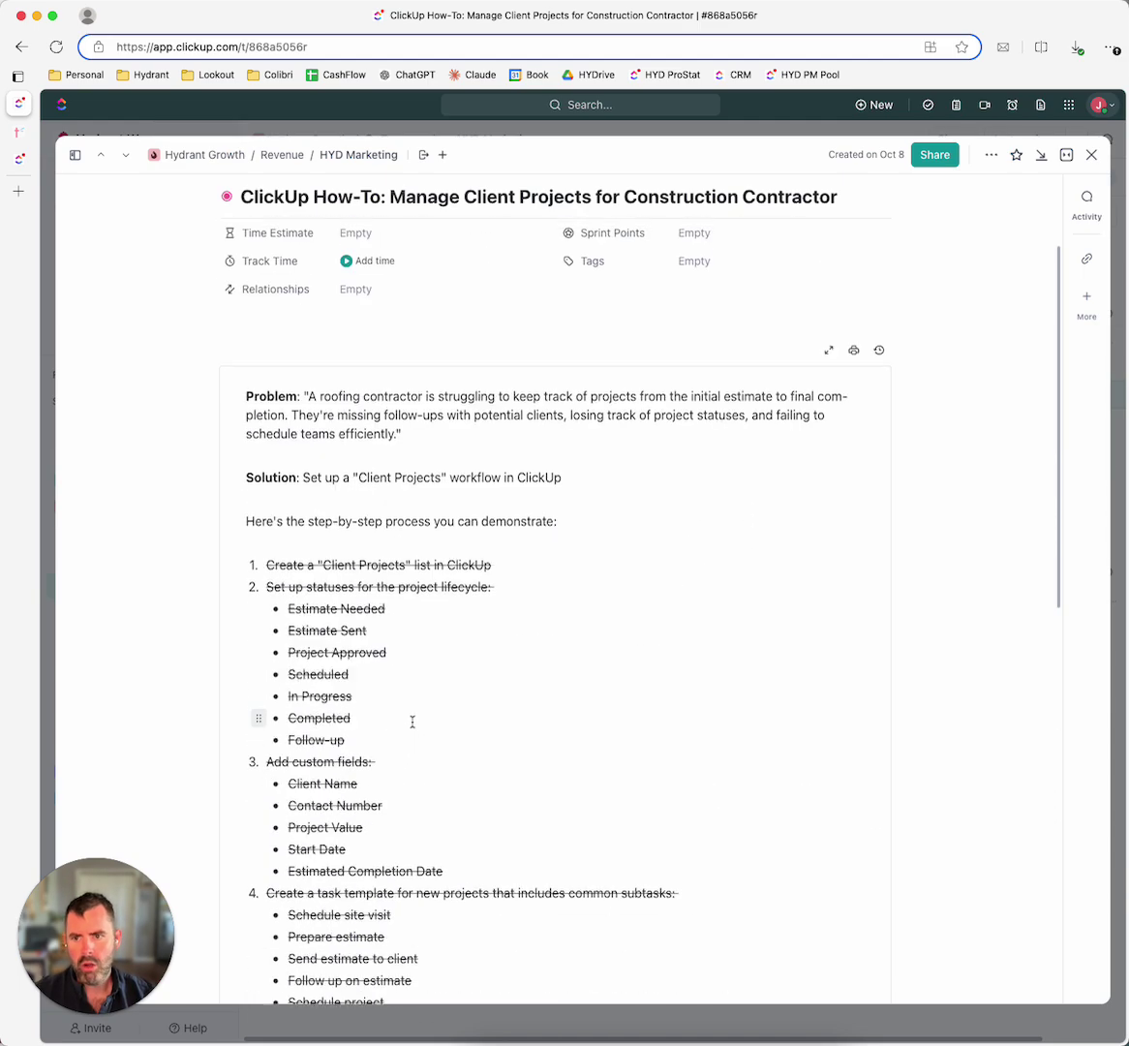
Step: Bring up the Hydrant website at the top of its homepage
{"action": "left_click", "coordinate": [19, 131]}
{"action": "scroll", "coordinate": [649, 736], "scroll_direction": "up", "scroll_amount": 15}
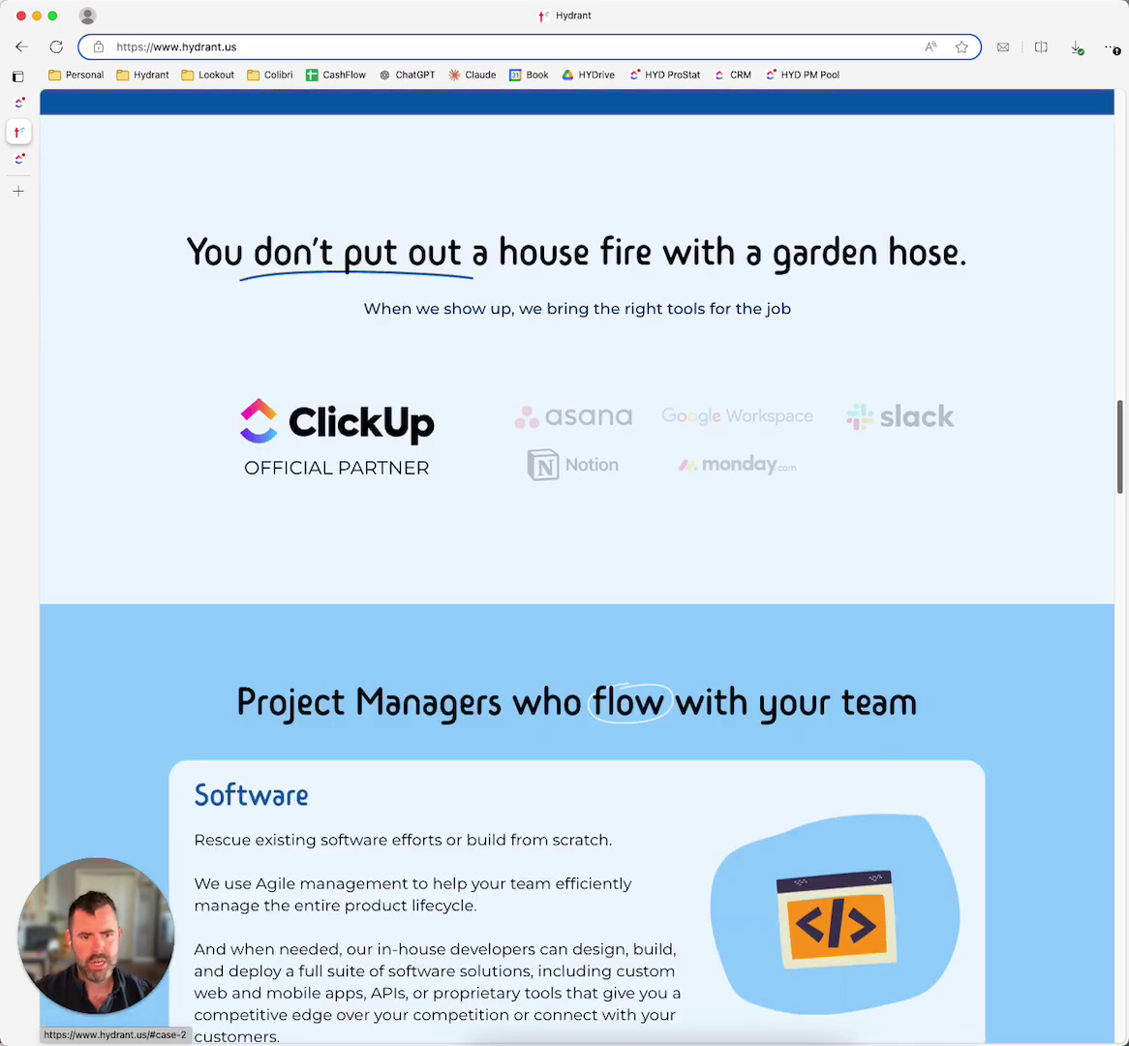
{"action": "left_click_drag", "start_coordinate": [1123, 457], "coordinate": [1102, 164]}
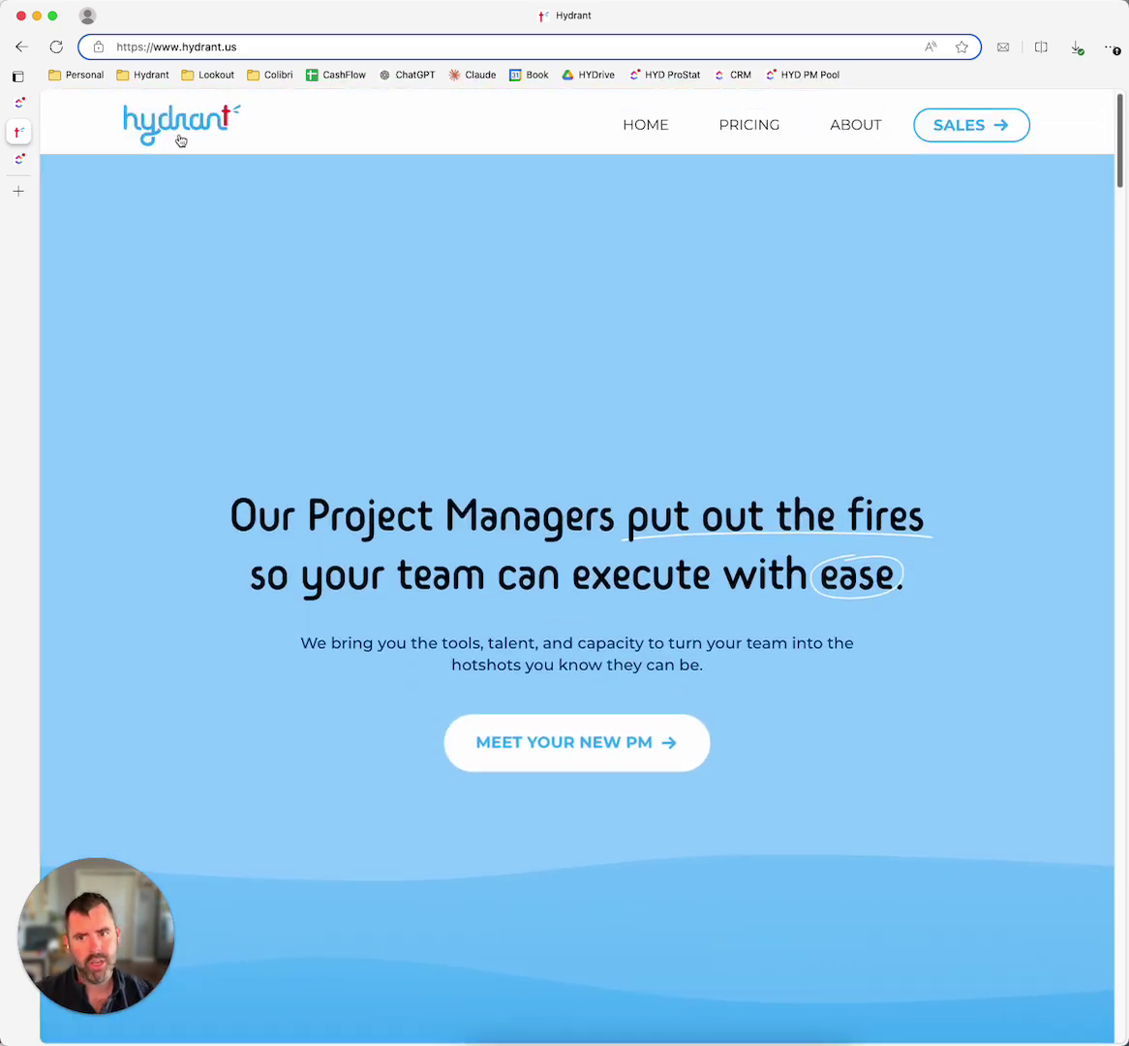
{"action": "mouse_move", "coordinate": [113, 926]}
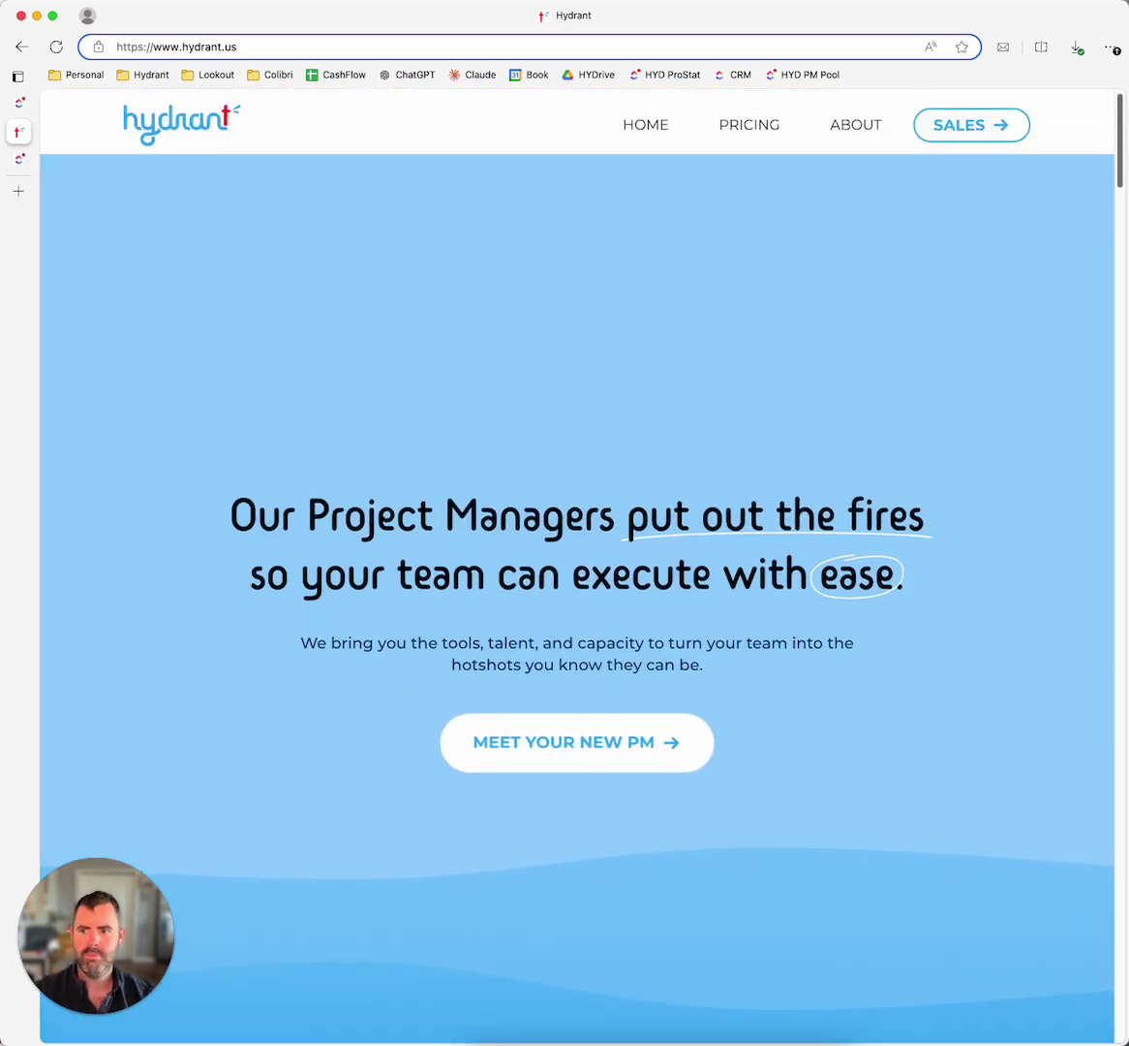